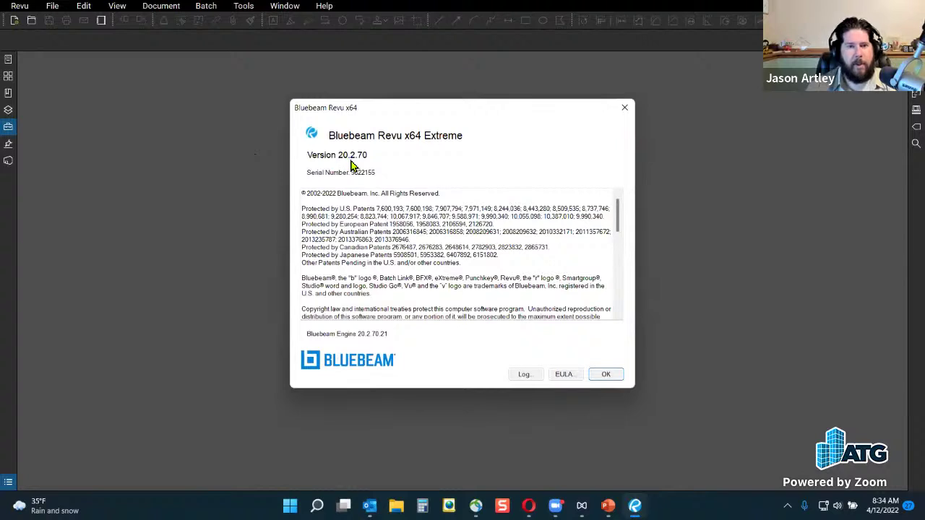
# - Dismiss the version information and open the pinned BCU_Construction_Set.pdf to view its C1.07 striping plan
pyautogui.click(601, 378)
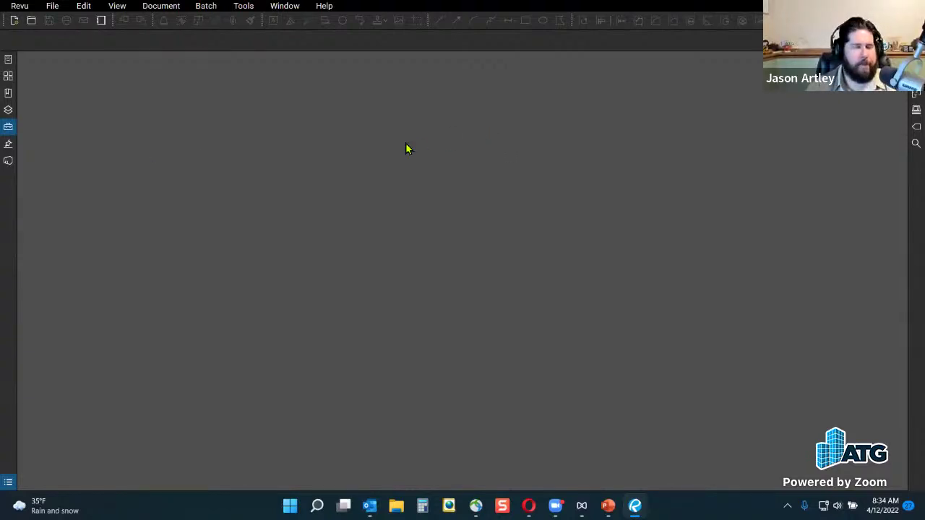
pyautogui.click(9, 63)
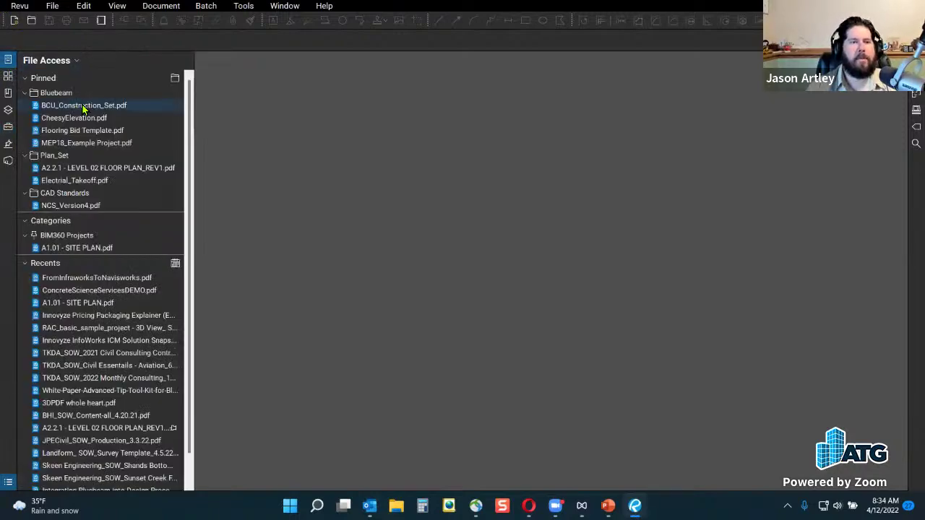
pyautogui.click(83, 107)
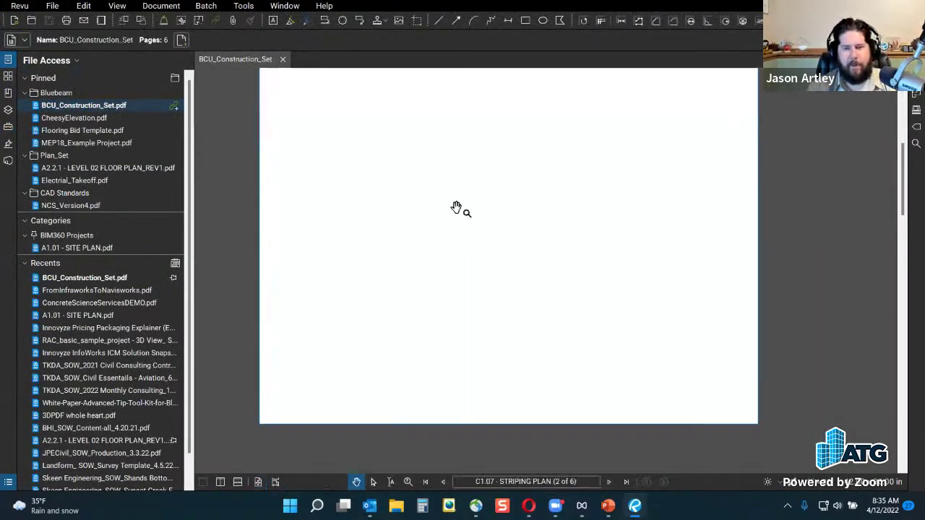
pyautogui.scroll(2, 430, 304)
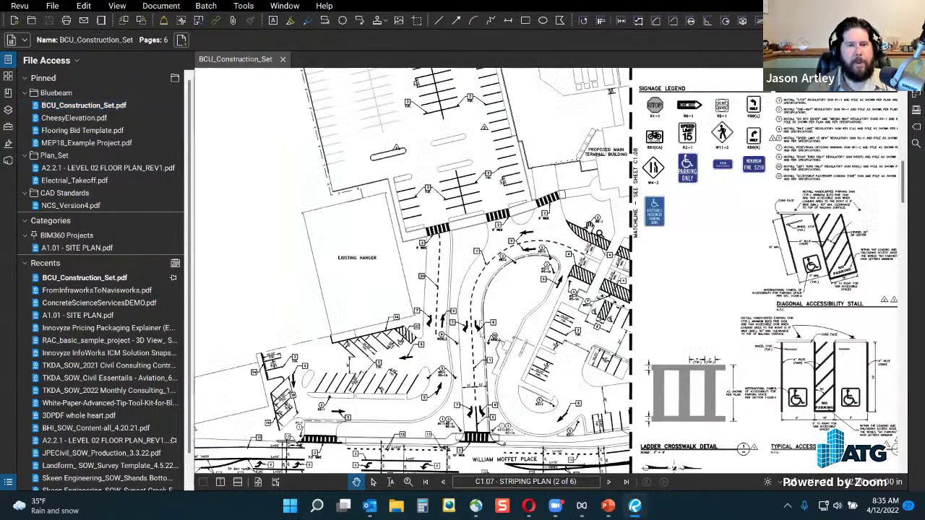
pyautogui.scroll(-2, 493, 260)
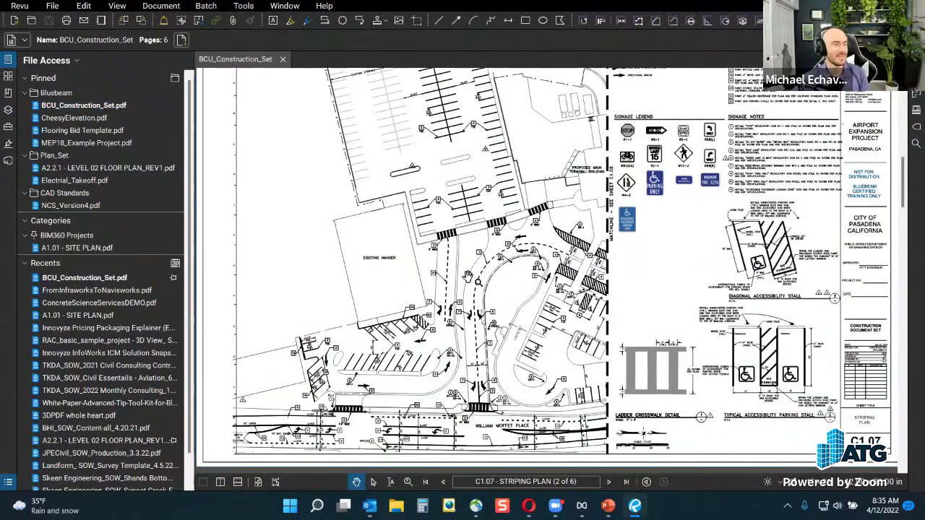
pyautogui.scroll(3, 499, 217)
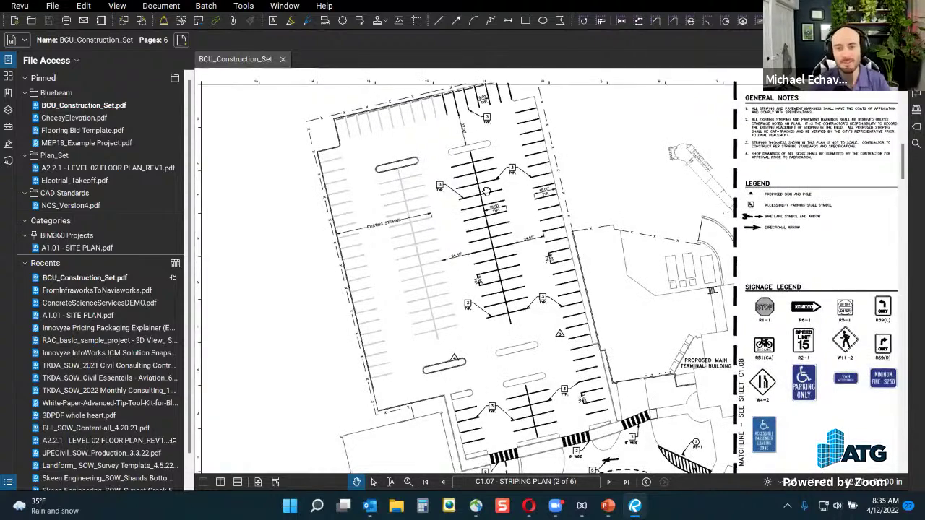
pyautogui.moveTo(487, 191); pyautogui.dragTo(409, 264)
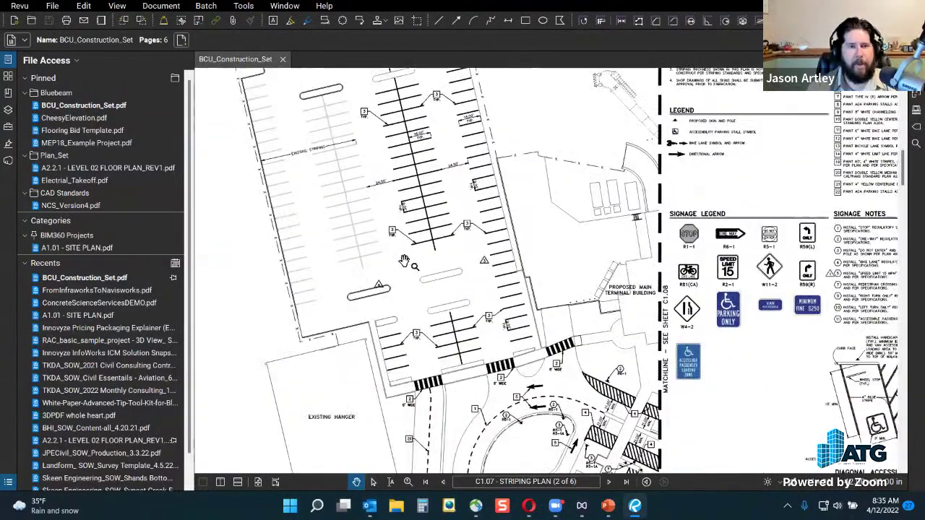
pyautogui.scroll(-2, 311, 230)
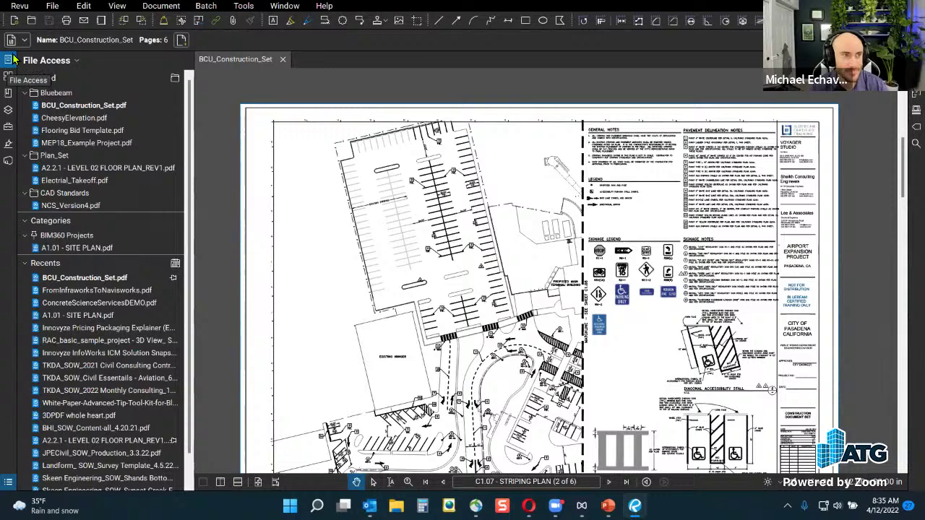
# - Open RAC_basic_sample_project - 3D View_ Solar Analysis.pdf from the 3D PDFs folder inside the Bluebeam folder
pyautogui.click(29, 20)
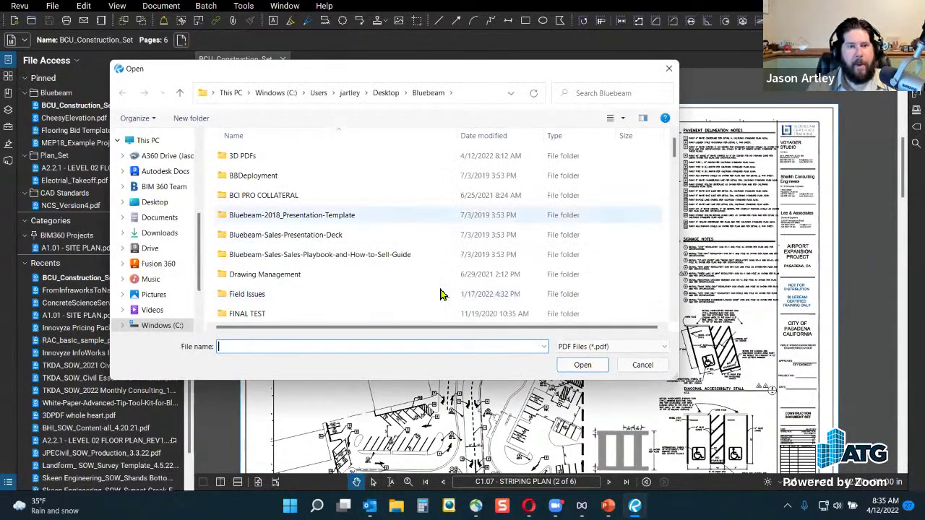
pyautogui.doubleClick(242, 155)
pyautogui.click(277, 241)
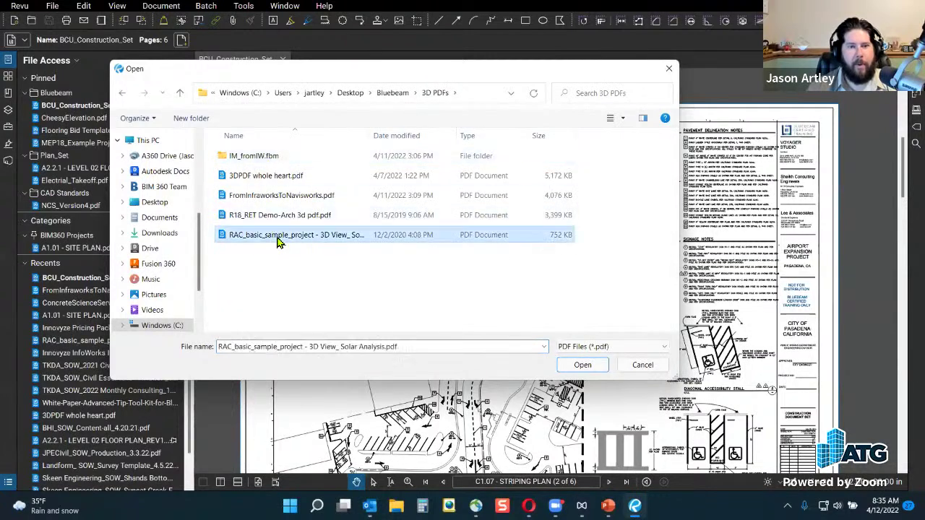
pyautogui.click(583, 365)
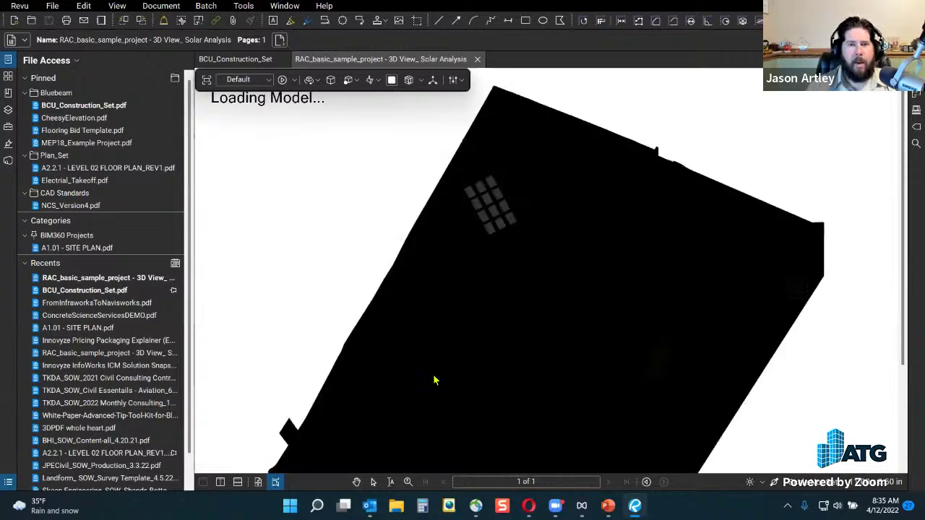
pyautogui.moveTo(475, 380); pyautogui.dragTo(655, 370)
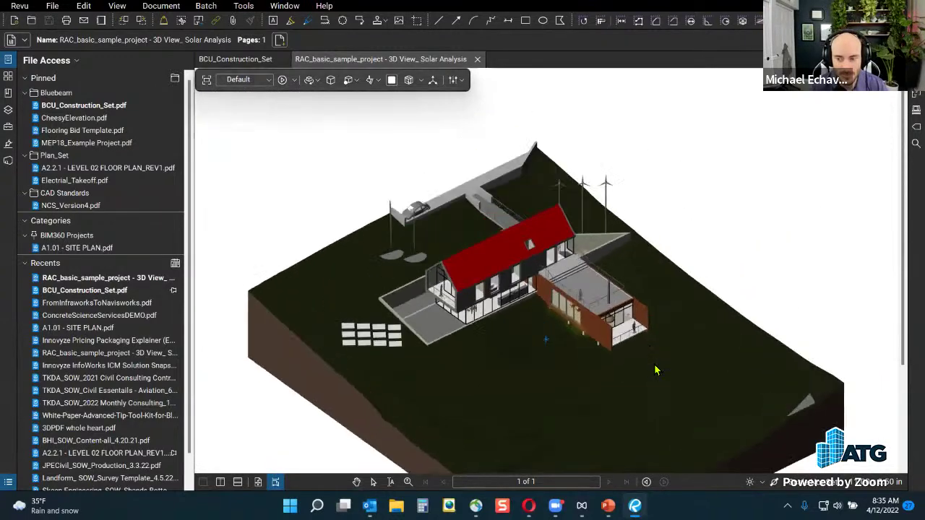
# - Hide the file access list so the 3D house model fills the workspace
pyautogui.click(7, 60)
pyautogui.moveTo(175, 191); pyautogui.dragTo(353, 422)
pyautogui.scroll(-3, 376, 437)
pyautogui.scroll(5, 376, 437)
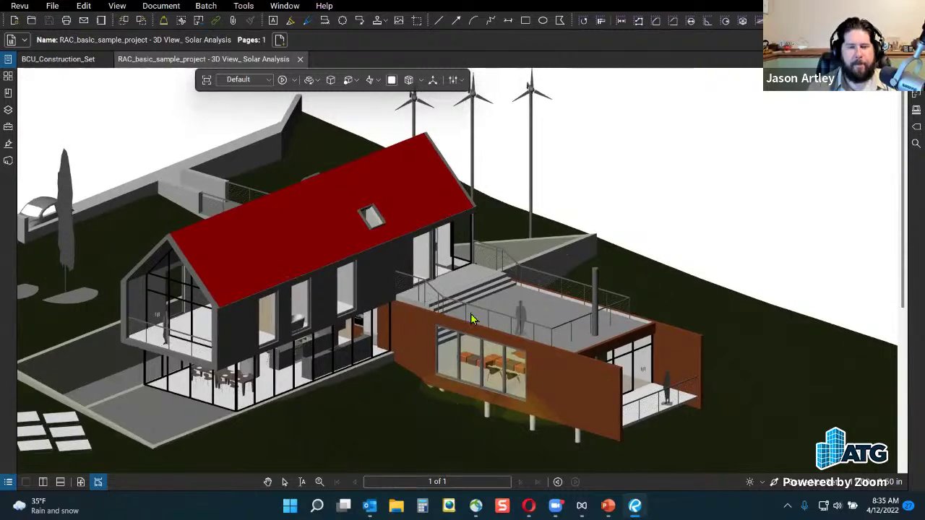
# - Examine the 3D house model from several angles and distances, including the red roof, the terrace wing and the surrounding site
pyautogui.scroll(-4, 353, 423)
pyautogui.scroll(4, 376, 433)
pyautogui.scroll(-3, 325, 443)
pyautogui.scroll(4, 352, 444)
pyautogui.scroll(-2, 352, 443)
pyautogui.scroll(1, 340, 444)
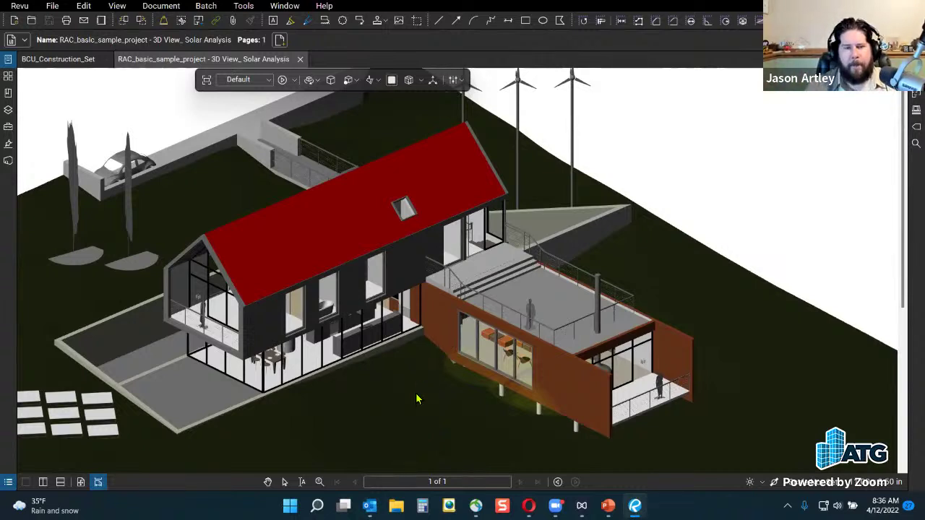
pyautogui.moveTo(383, 425)
pyautogui.mouseDown()
pyautogui.moveTo(346, 418)
pyautogui.moveTo(384, 423)
pyautogui.mouseUp()
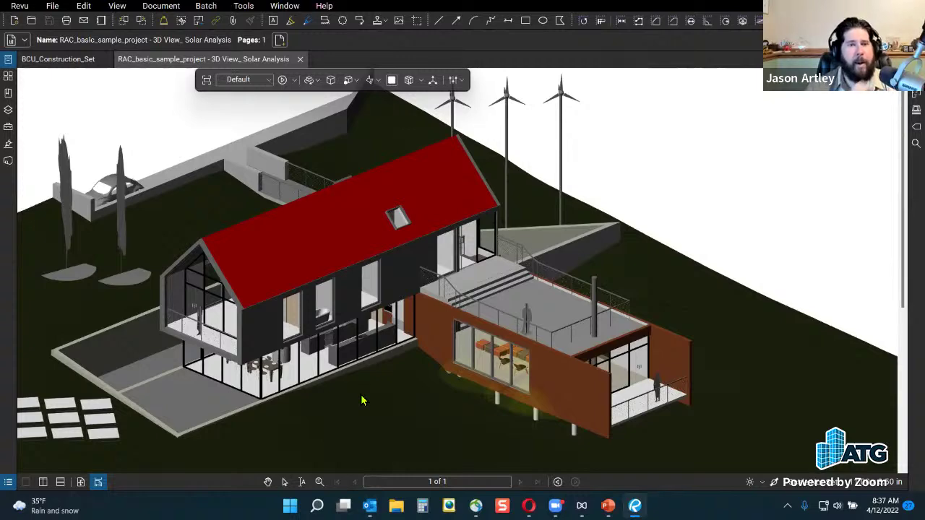
pyautogui.moveTo(390, 425)
pyautogui.mouseDown()
pyautogui.moveTo(341, 393)
pyautogui.moveTo(295, 427)
pyautogui.moveTo(435, 423)
pyautogui.moveTo(403, 448)
pyautogui.moveTo(409, 433)
pyautogui.moveTo(313, 435)
pyautogui.mouseUp()
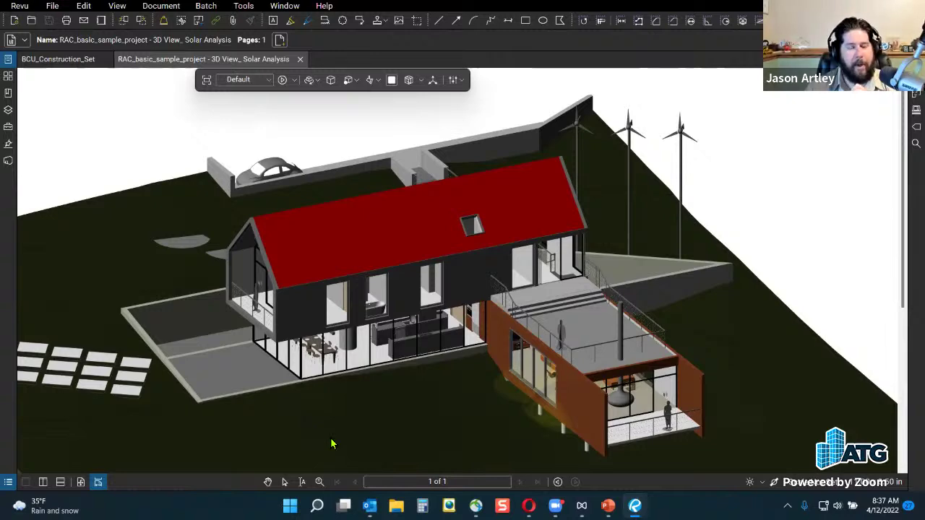
pyautogui.moveTo(340, 444)
pyautogui.mouseDown()
pyautogui.moveTo(314, 450)
pyautogui.moveTo(330, 455)
pyautogui.moveTo(337, 436)
pyautogui.mouseUp()
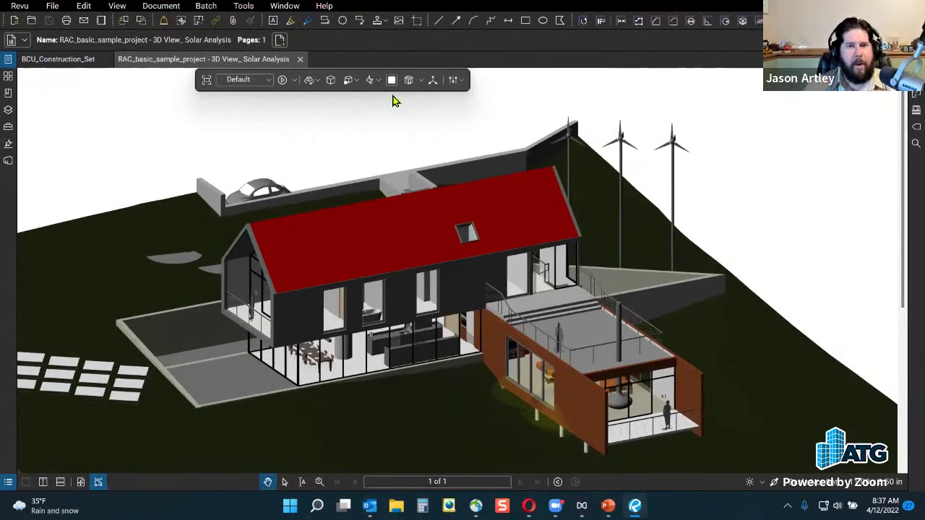
# - Try a cross section through the house model, then turn the section off
pyautogui.click(408, 79)
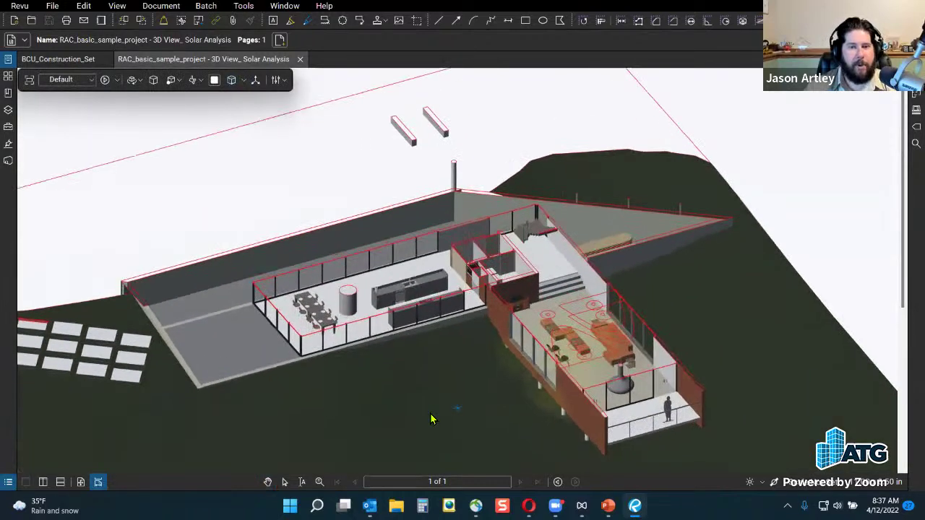
pyautogui.click(215, 81)
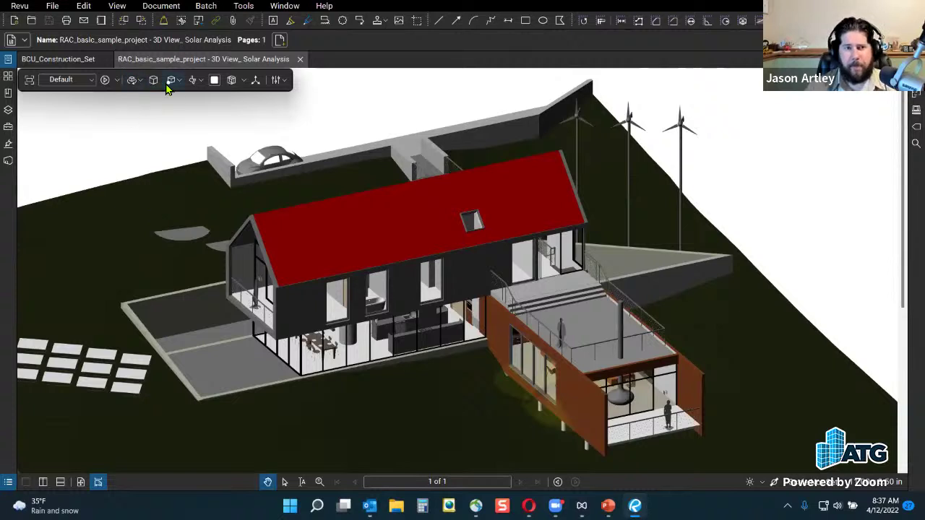
# - Move the car along the retaining wall to the driveway opening behind the house and clear the selection
pyautogui.click(264, 159)
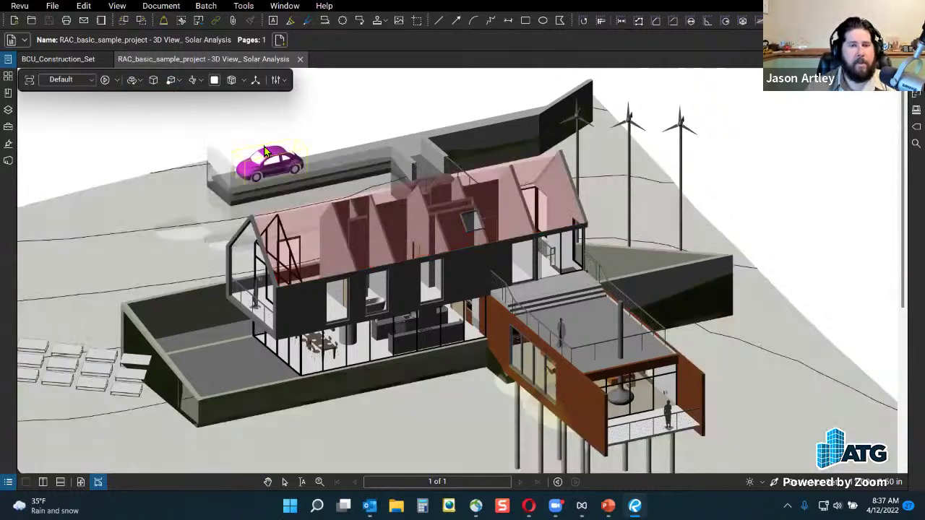
pyautogui.click(255, 79)
pyautogui.moveTo(322, 149)
pyautogui.mouseDown()
pyautogui.moveTo(311, 166)
pyautogui.moveTo(417, 123)
pyautogui.moveTo(379, 108)
pyautogui.moveTo(499, 86)
pyautogui.mouseUp()
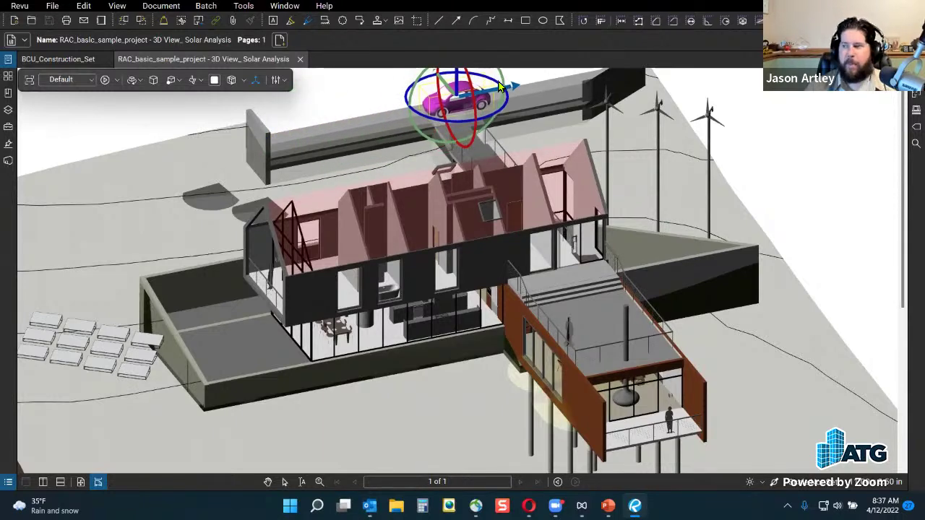
pyautogui.moveTo(432, 292); pyautogui.dragTo(442, 288)
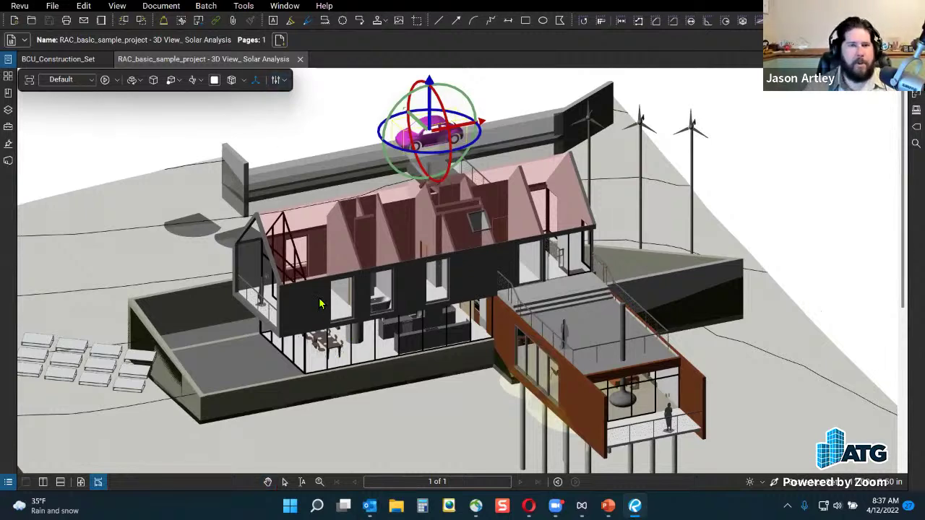
pyautogui.press('Escape')
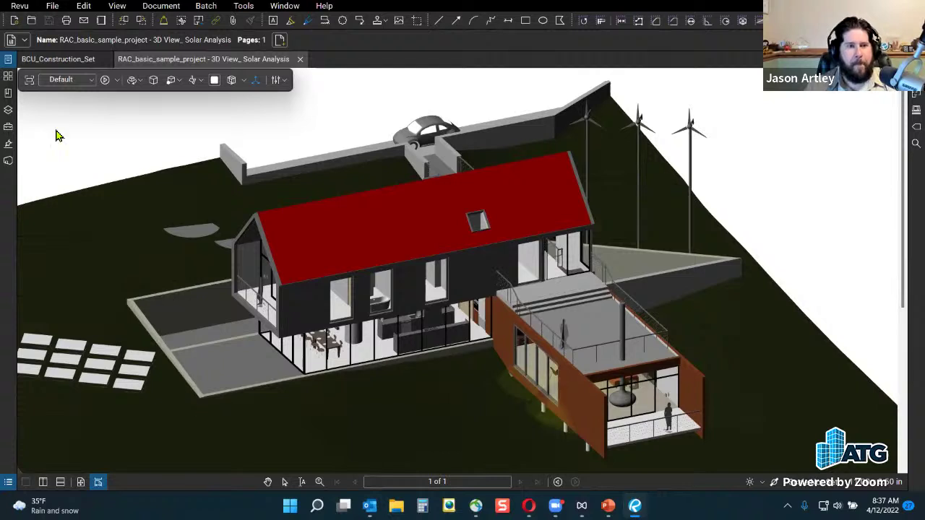
pyautogui.click(8, 110)
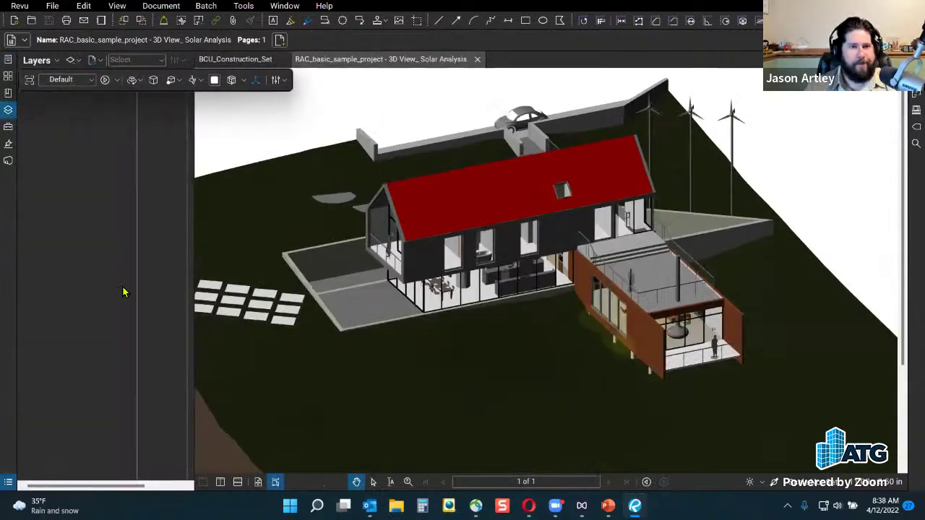
pyautogui.click(9, 112)
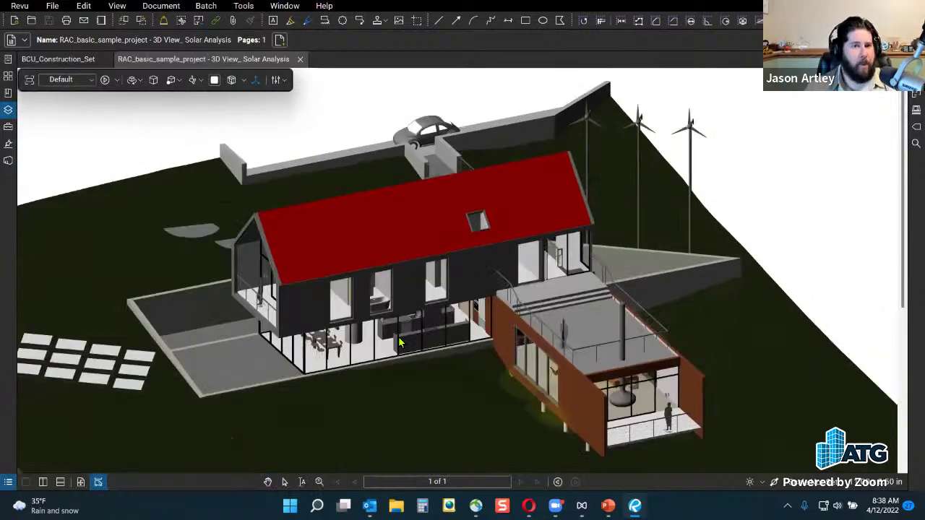
pyautogui.moveTo(407, 393); pyautogui.dragTo(399, 395)
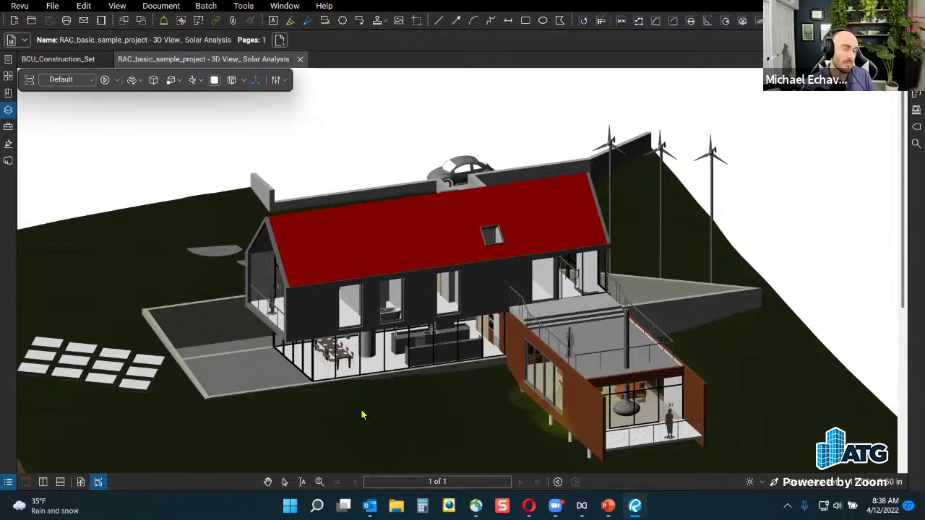
pyautogui.click(9, 483)
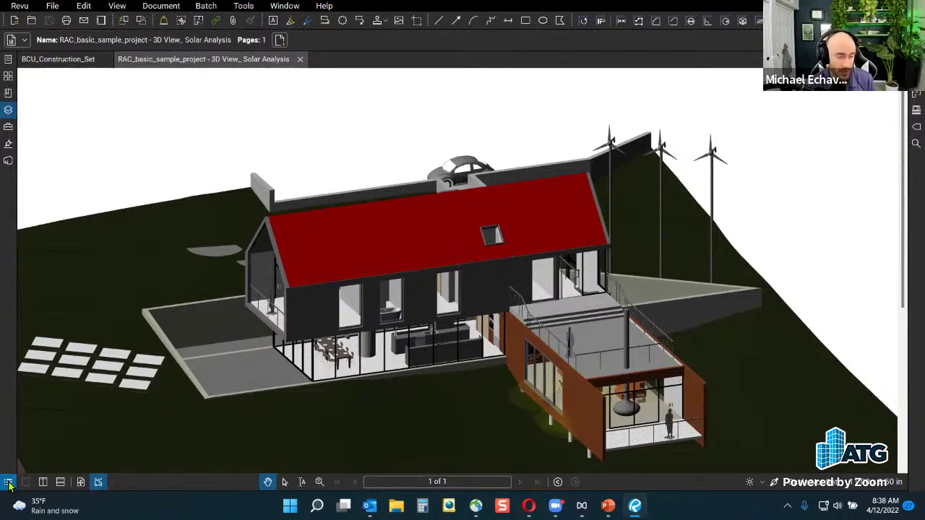
pyautogui.click(8, 482)
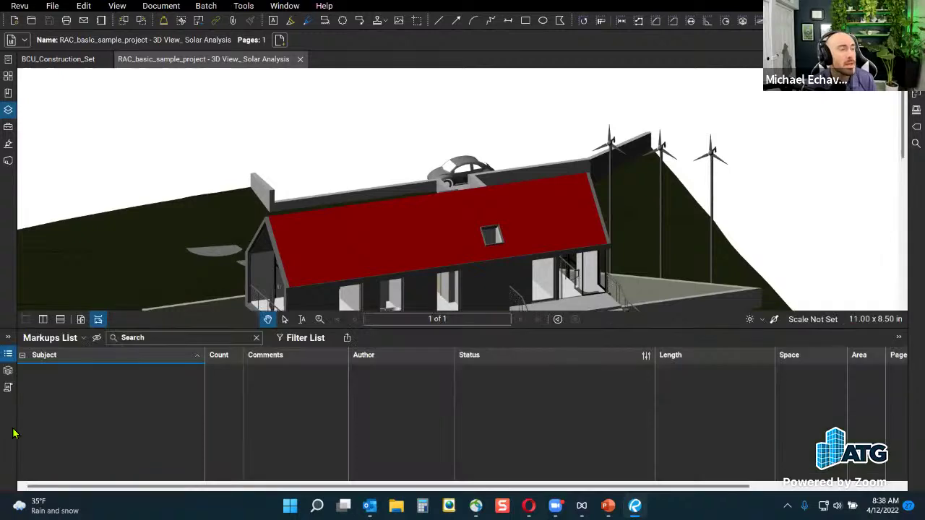
pyautogui.click(9, 352)
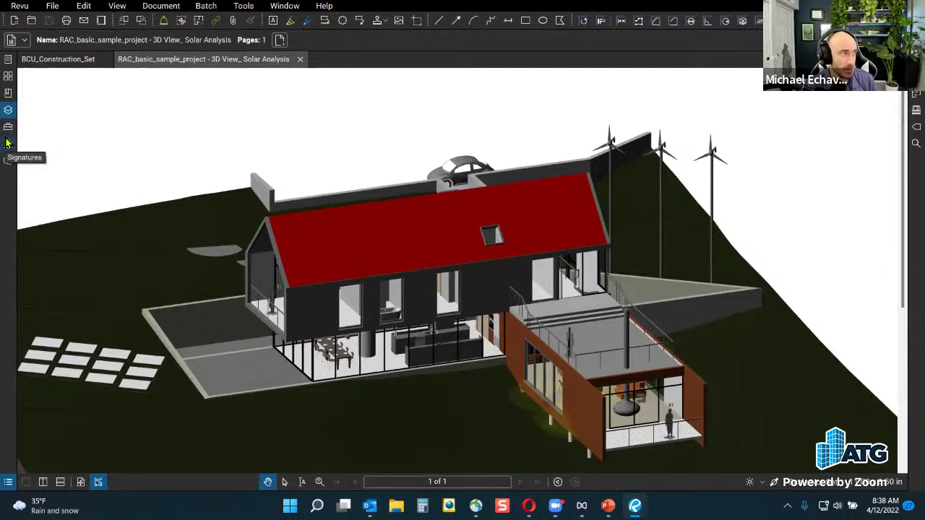
pyautogui.moveTo(61, 291)
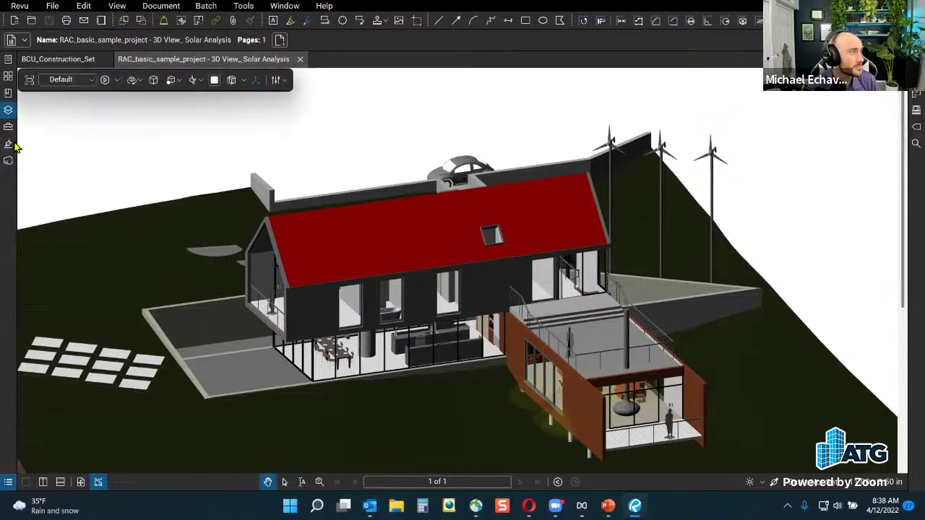
pyautogui.click(7, 112)
pyautogui.click(8, 112)
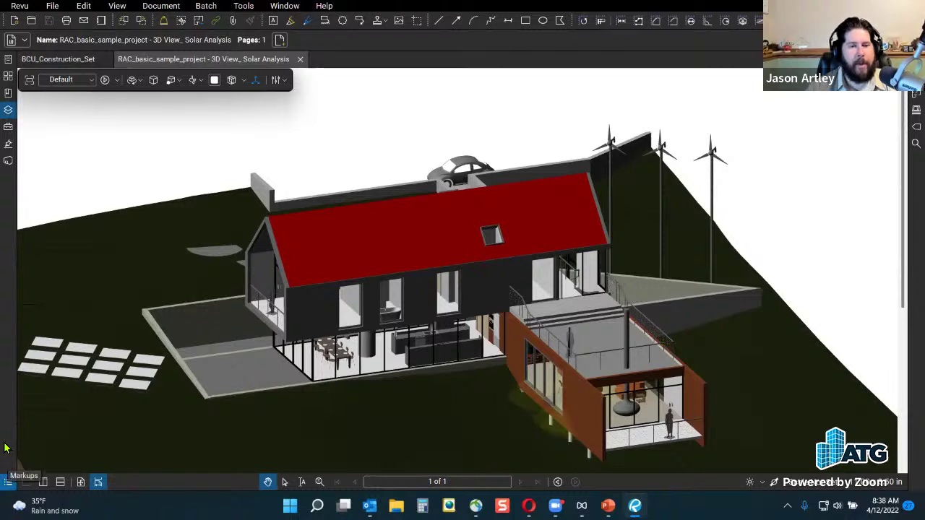
# - Display the 3D Model Tree below the model, make it taller, and go to the Casework entries at its start
pyautogui.click(8, 482)
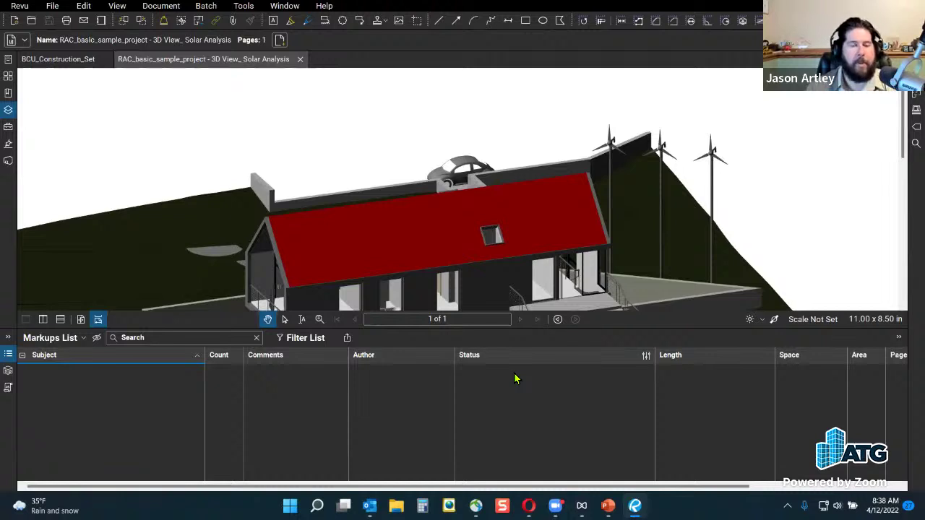
pyautogui.click(9, 372)
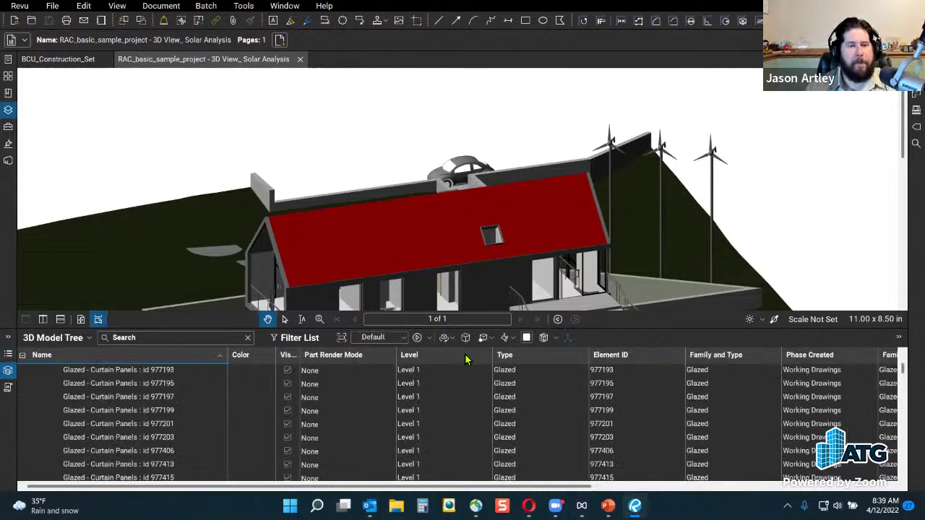
pyautogui.moveTo(634, 333); pyautogui.dragTo(630, 273)
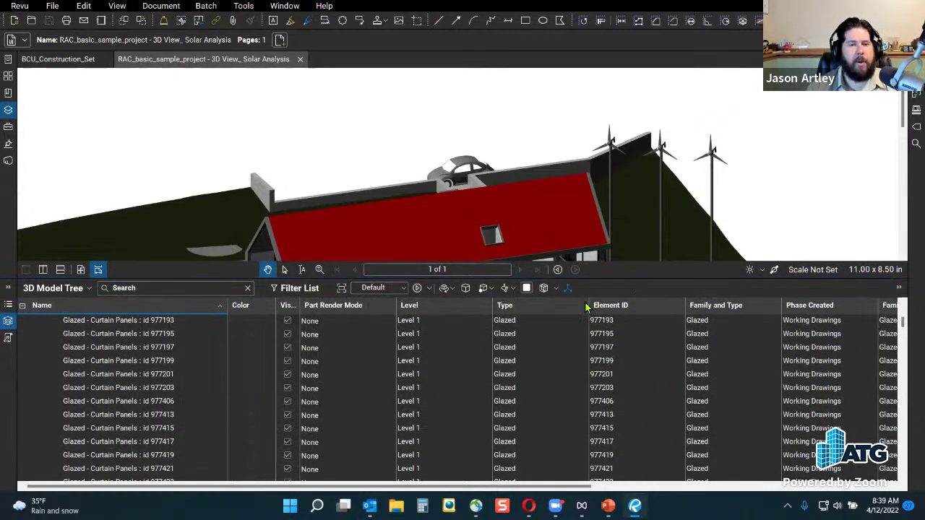
pyautogui.scroll(5, 193, 403)
pyautogui.scroll(10, 193, 403)
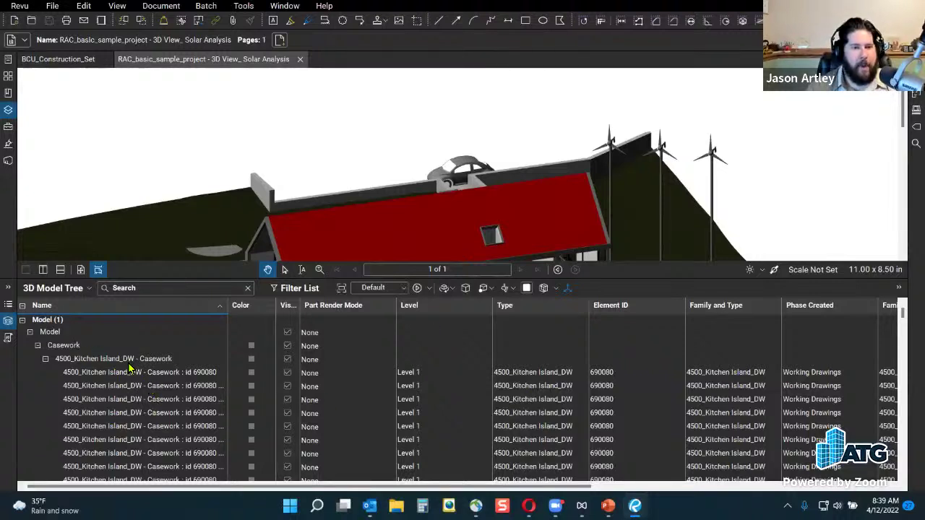
# - Collapse both kitchen island groups, Curtain Panels, Curtain Wall Mullions, Doors and the whole Casework category in the model tree
pyautogui.click(43, 360)
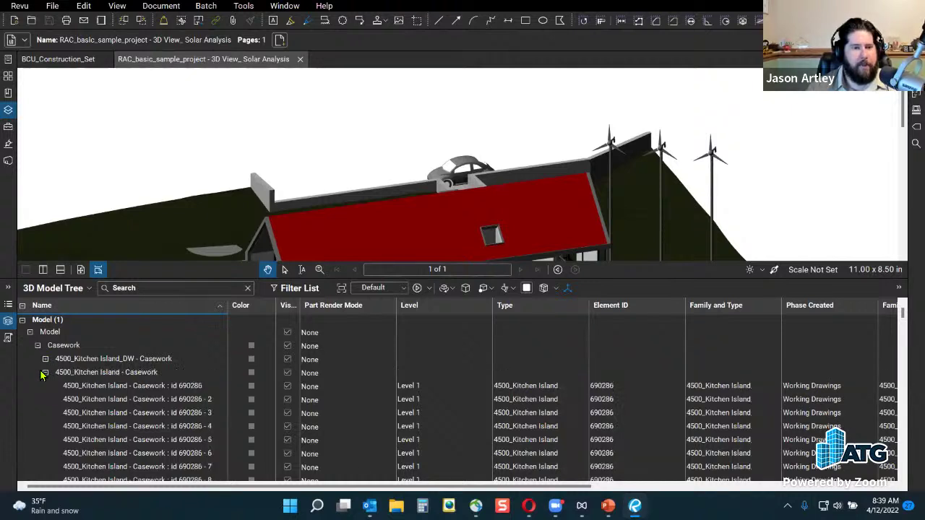
pyautogui.click(45, 373)
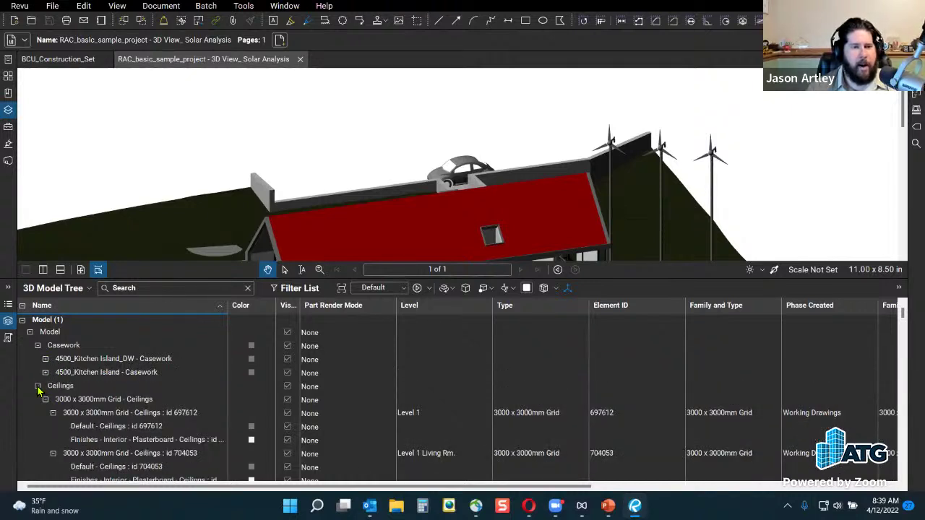
pyautogui.scroll(-2, 37, 392)
pyautogui.click(38, 393)
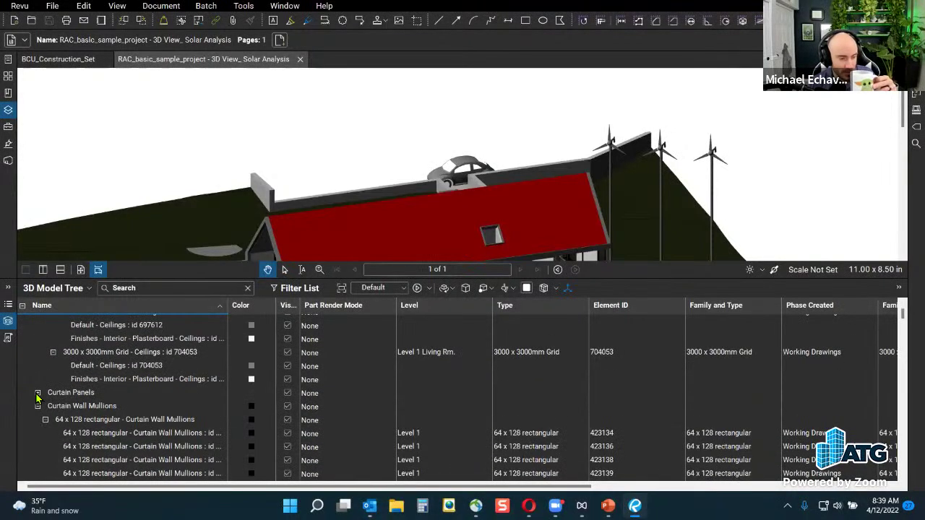
pyautogui.click(37, 406)
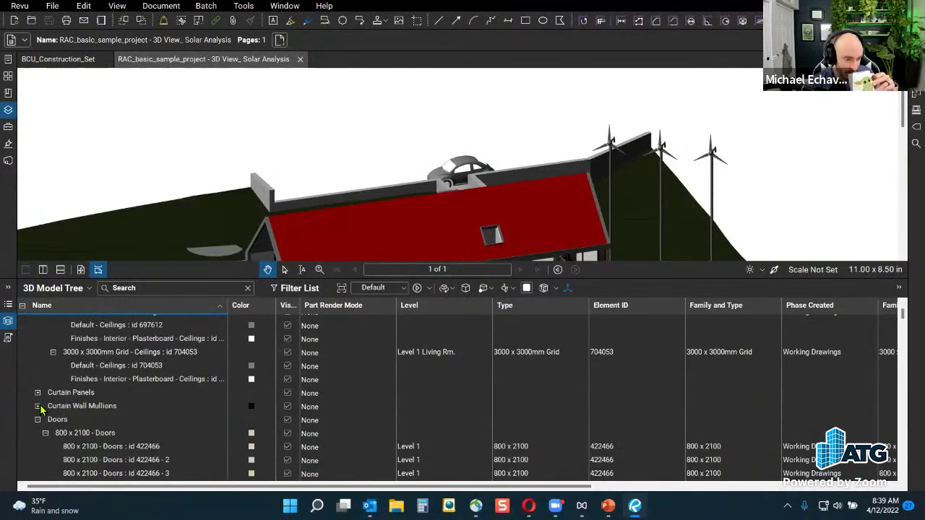
pyautogui.click(37, 420)
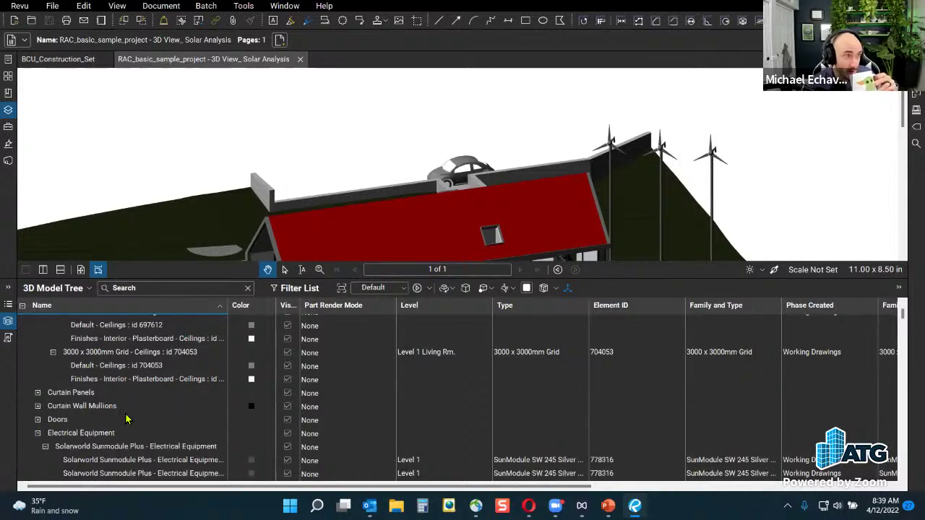
pyautogui.scroll(3, 168, 413)
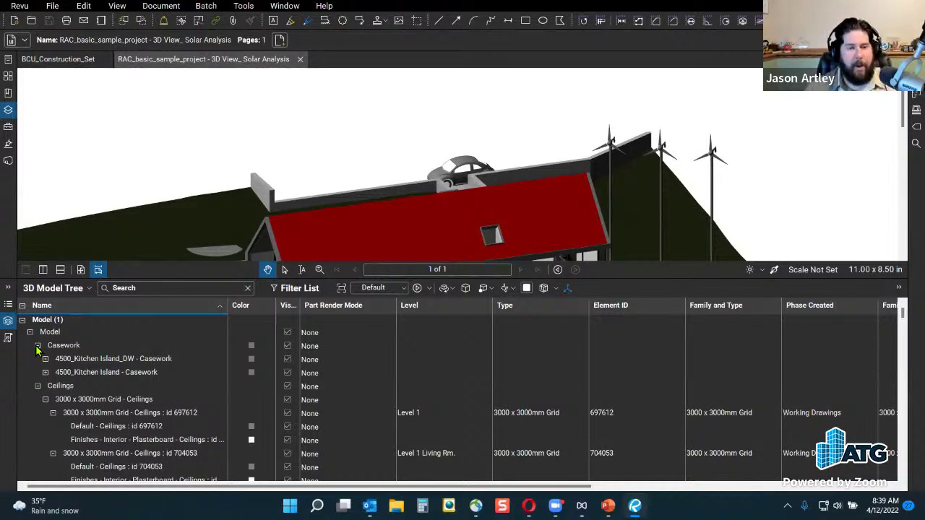
pyautogui.click(37, 346)
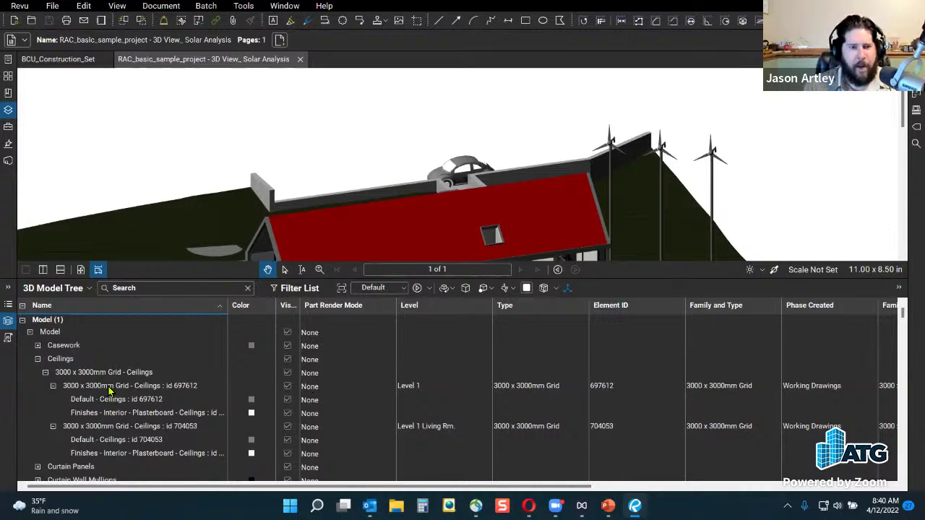
# - Collapse the Ceilings, Electrical Equipment and Entourage categories in the model tree
pyautogui.scroll(-3, 365, 370)
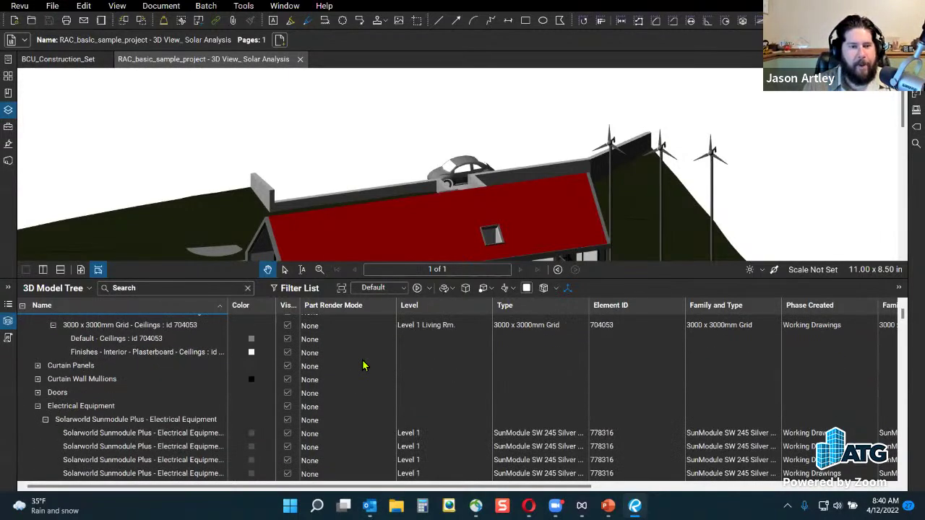
pyautogui.scroll(3, 237, 395)
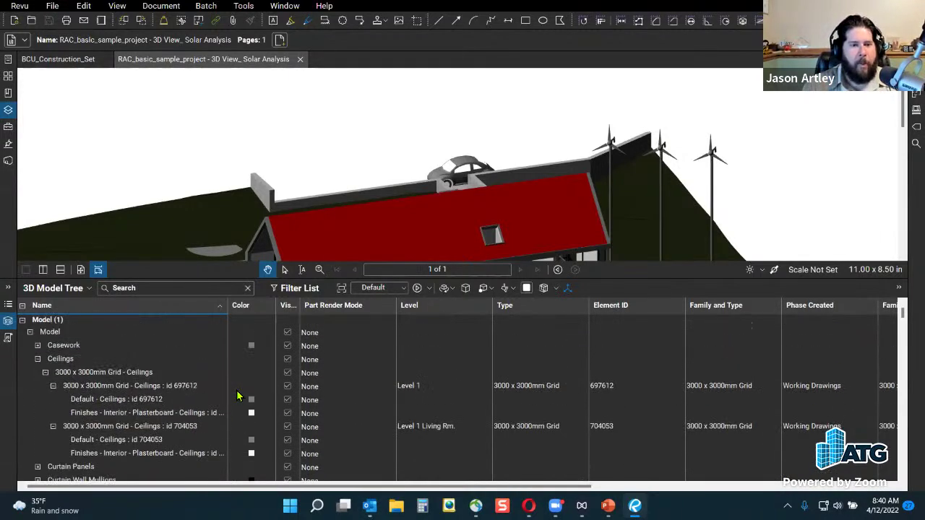
pyautogui.click(38, 359)
pyautogui.click(37, 412)
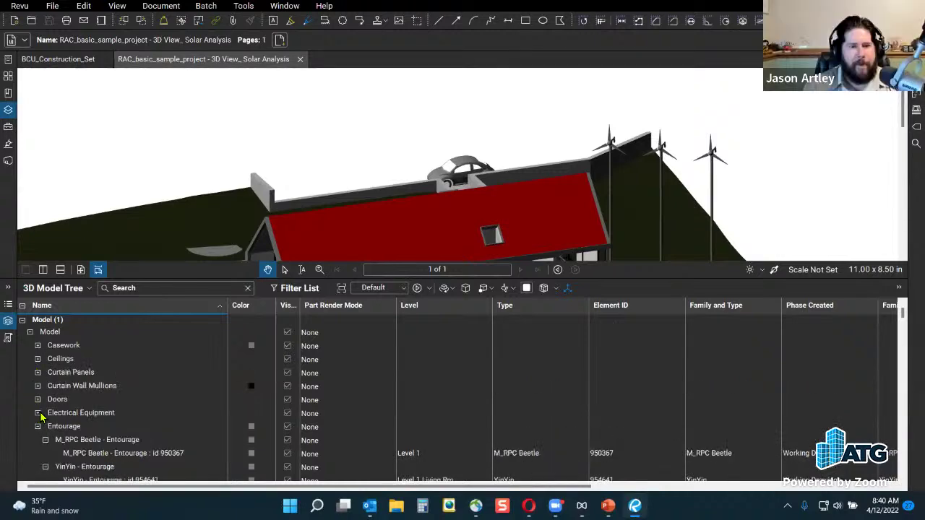
pyautogui.scroll(-2, 134, 395)
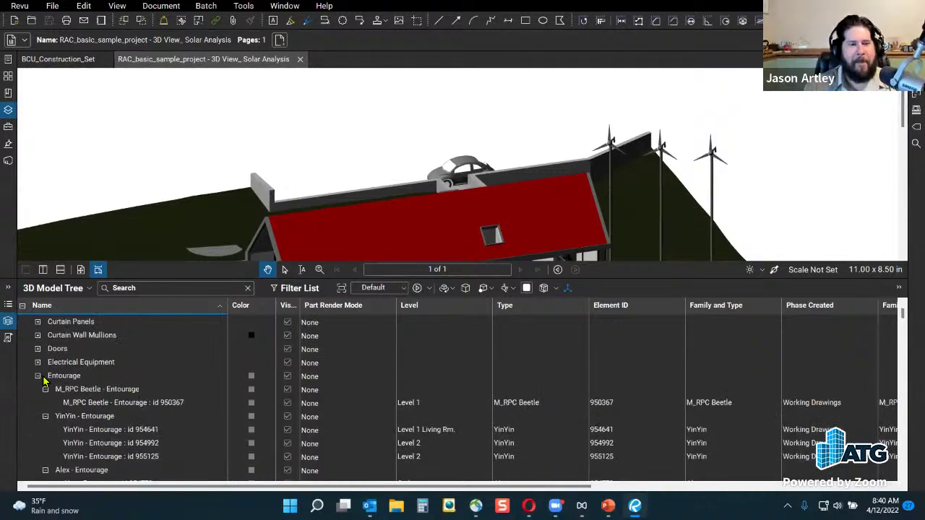
pyautogui.scroll(2, 94, 357)
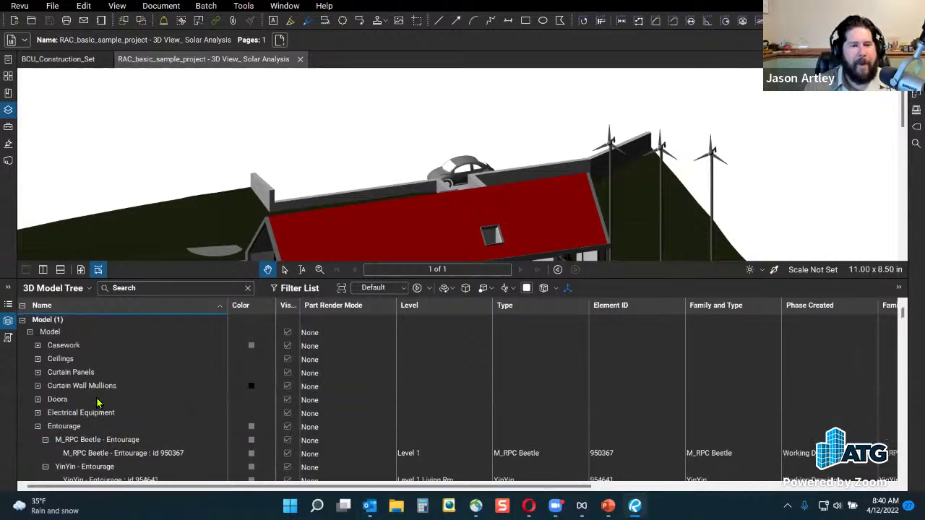
pyautogui.click(37, 426)
# - Browse the Floors category, examining the colors, levels, types and material layers of its entries
pyautogui.scroll(-4, 36, 434)
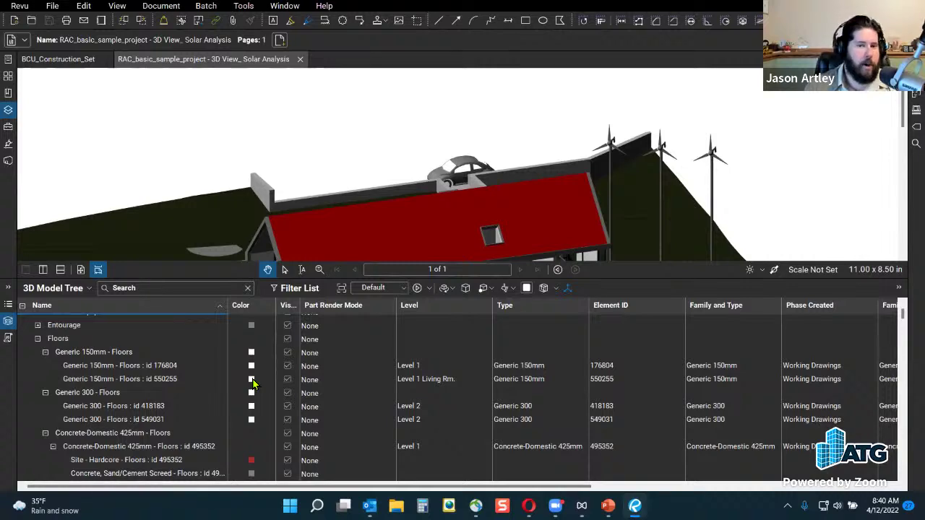
pyautogui.moveTo(361, 485); pyautogui.dragTo(342, 485)
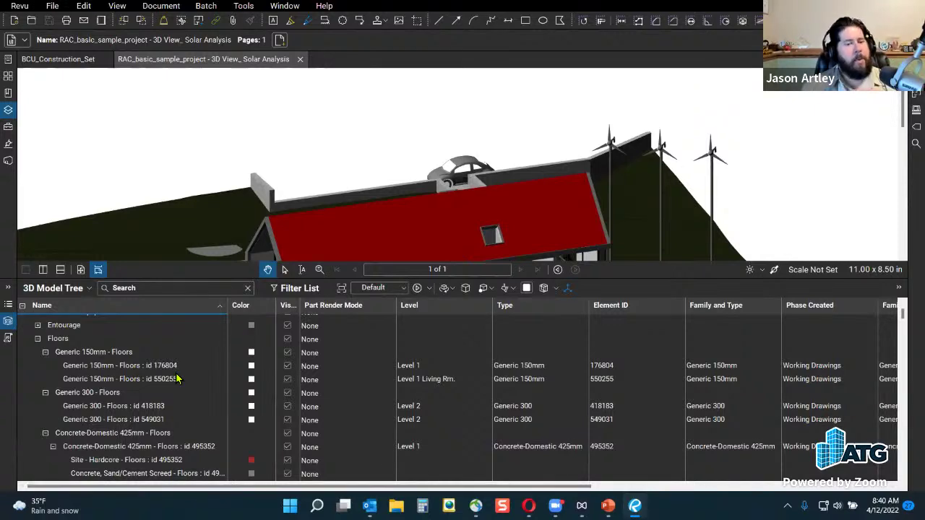
pyautogui.scroll(-3, 173, 376)
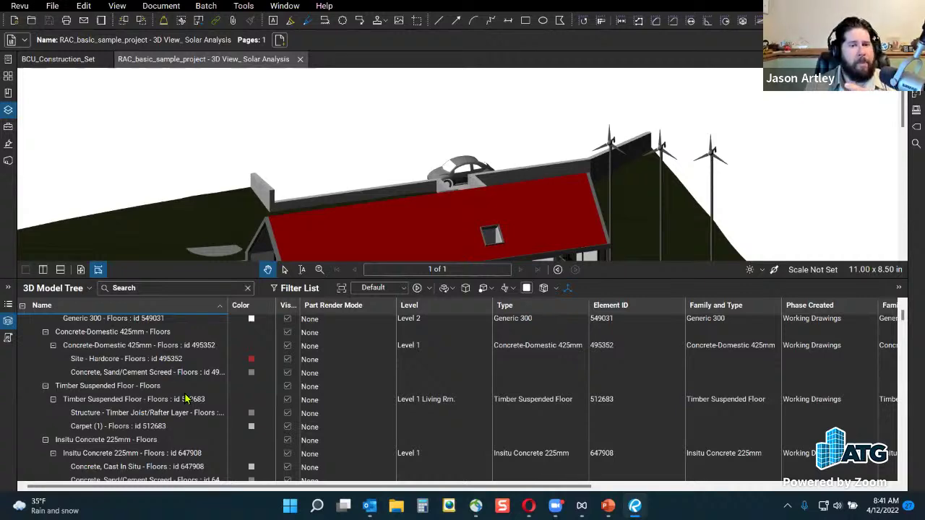
# - Hide the model tree to enlarge the model view and select the dining tabletop behind the ground-floor glazing
pyautogui.moveTo(696, 279); pyautogui.dragTo(687, 483)
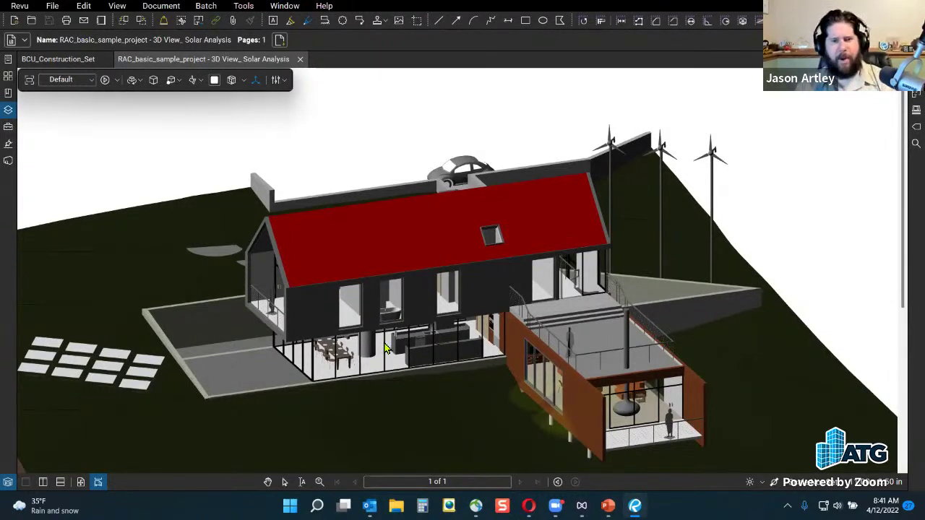
pyautogui.moveTo(404, 354)
pyautogui.mouseDown()
pyautogui.moveTo(429, 354)
pyautogui.moveTo(465, 379)
pyautogui.moveTo(343, 382)
pyautogui.moveTo(231, 362)
pyautogui.moveTo(143, 379)
pyautogui.moveTo(76, 378)
pyautogui.moveTo(80, 394)
pyautogui.moveTo(146, 437)
pyautogui.mouseUp()
pyautogui.moveTo(425, 410); pyautogui.dragTo(516, 399)
pyautogui.scroll(8, 195, 361)
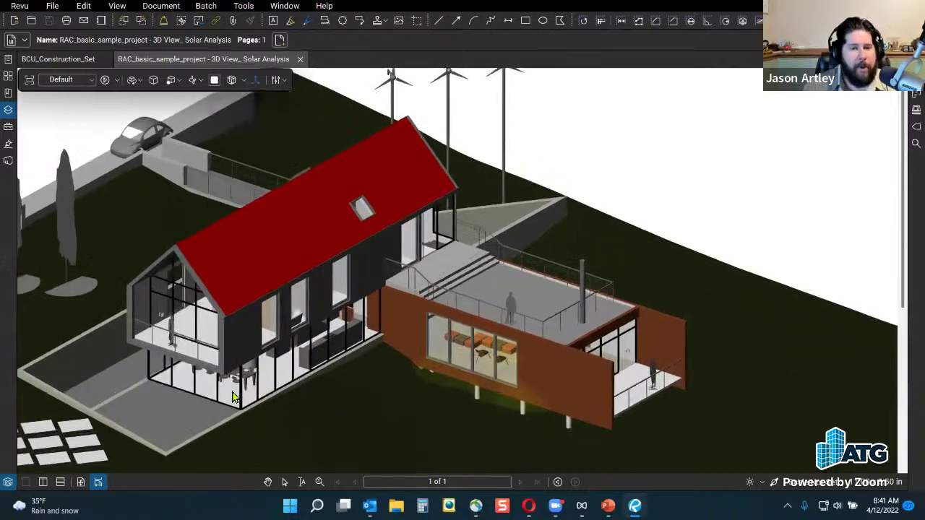
pyautogui.scroll(6, 139, 345)
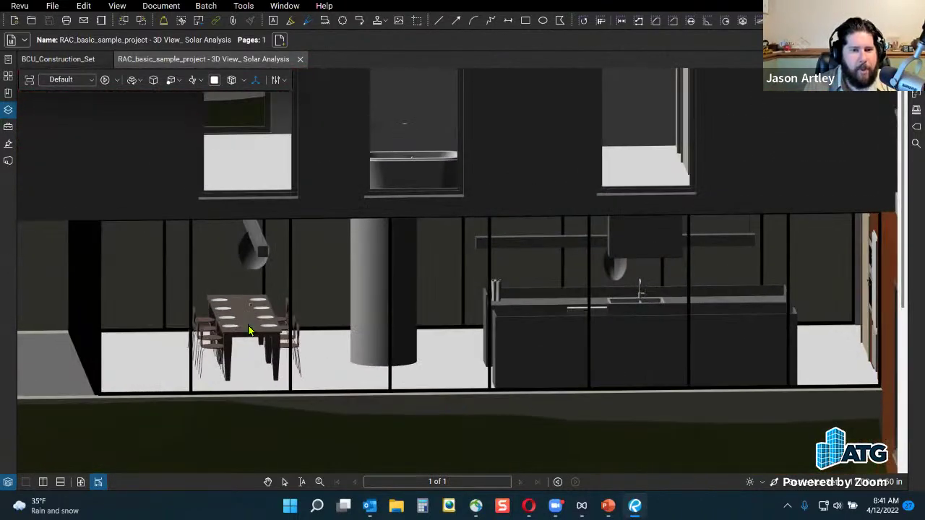
pyautogui.click(248, 330)
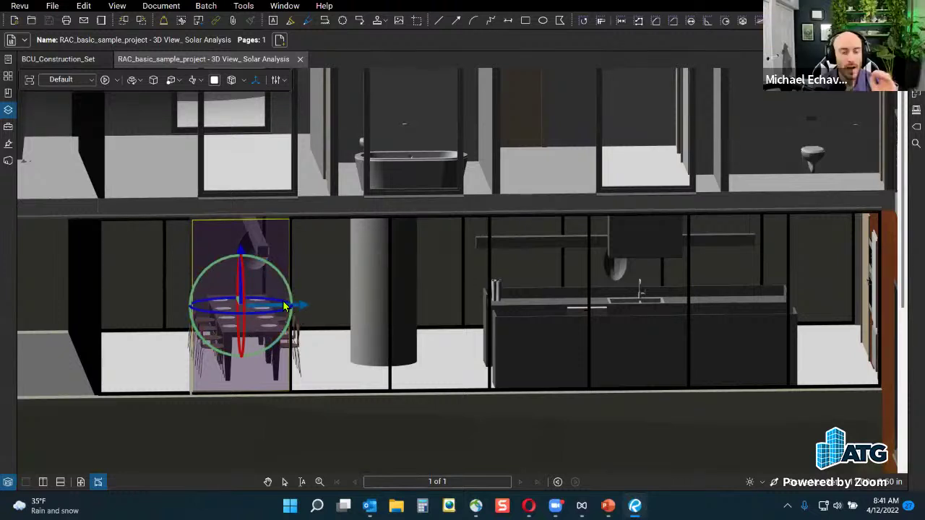
pyautogui.press('Tab')
pyautogui.click(244, 328)
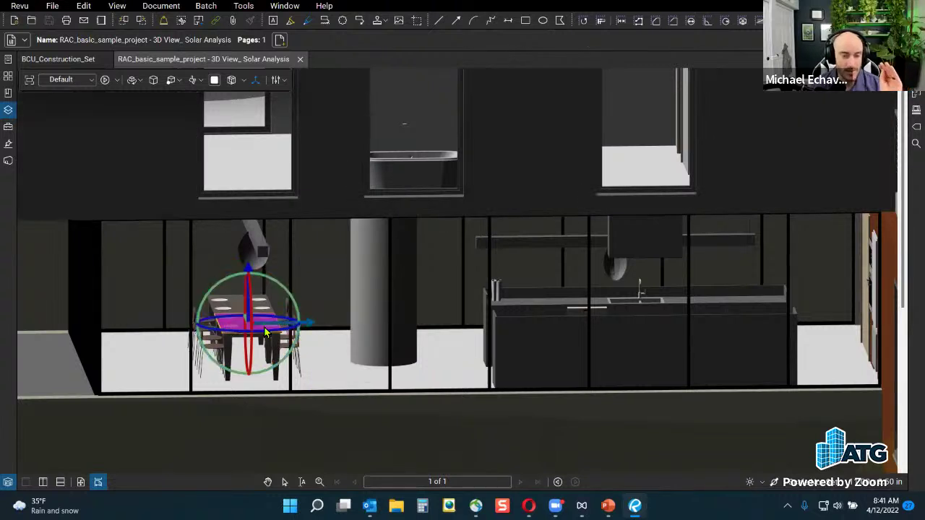
# - Reselect the tabletop from the house corner, bring back the 3D Model Tree to locate its entry, and clear the selection
pyautogui.moveTo(248, 313); pyautogui.dragTo(681, 241)
pyautogui.moveTo(692, 309); pyautogui.dragTo(742, 330)
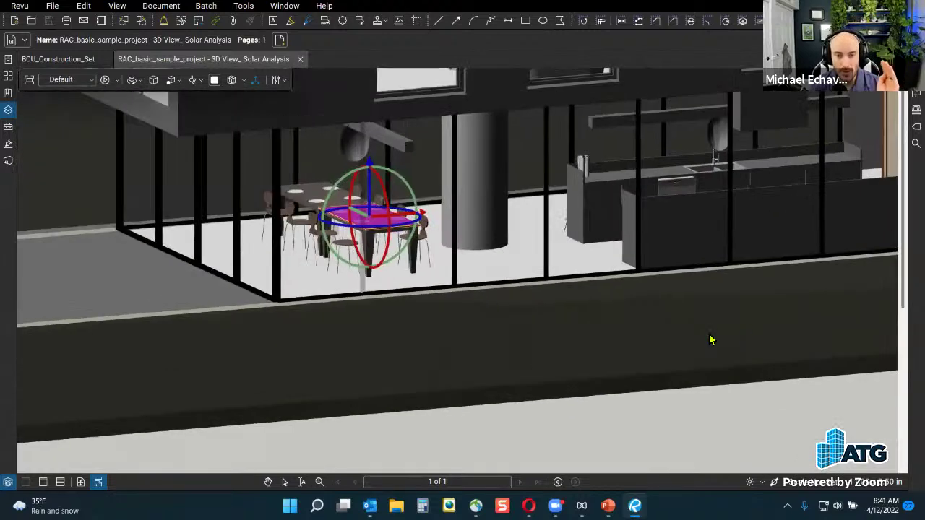
pyautogui.click(484, 309)
pyautogui.click(394, 228)
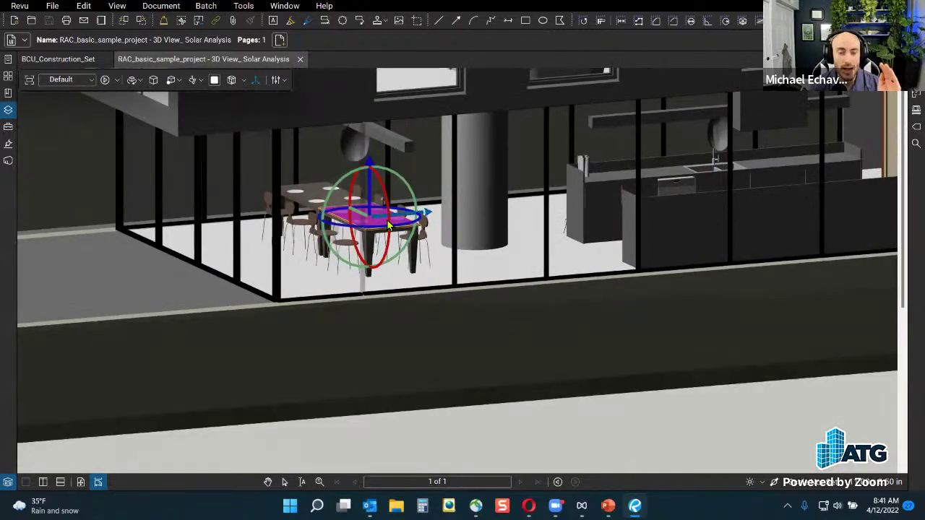
pyautogui.click(8, 482)
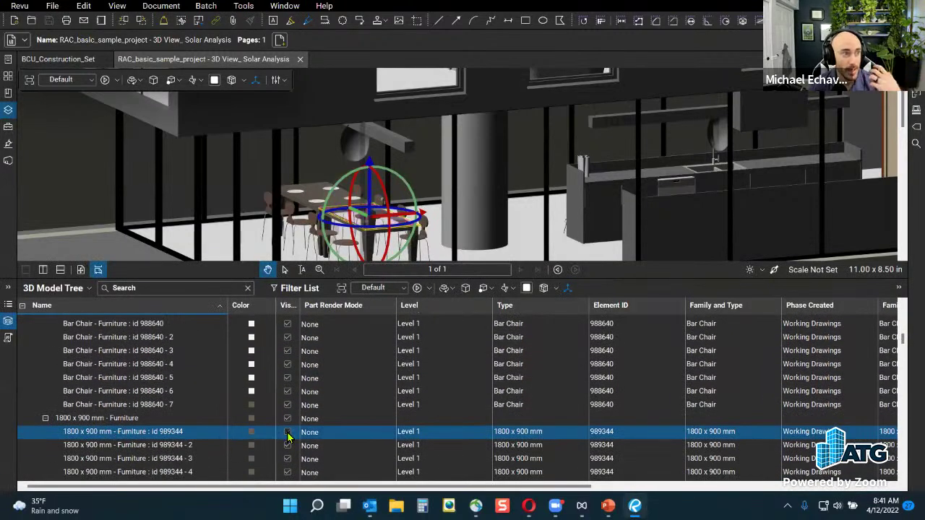
pyautogui.click(433, 214)
pyautogui.click(423, 215)
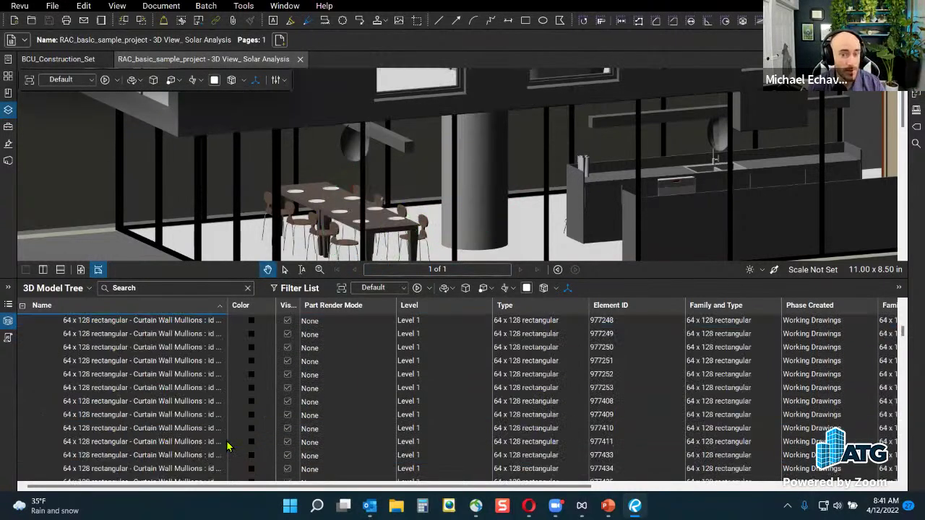
# - Toggle the visibility of the 64 x 128 rectangular curtain wall mullion with element ID 977409
pyautogui.click(286, 422)
pyautogui.click(286, 417)
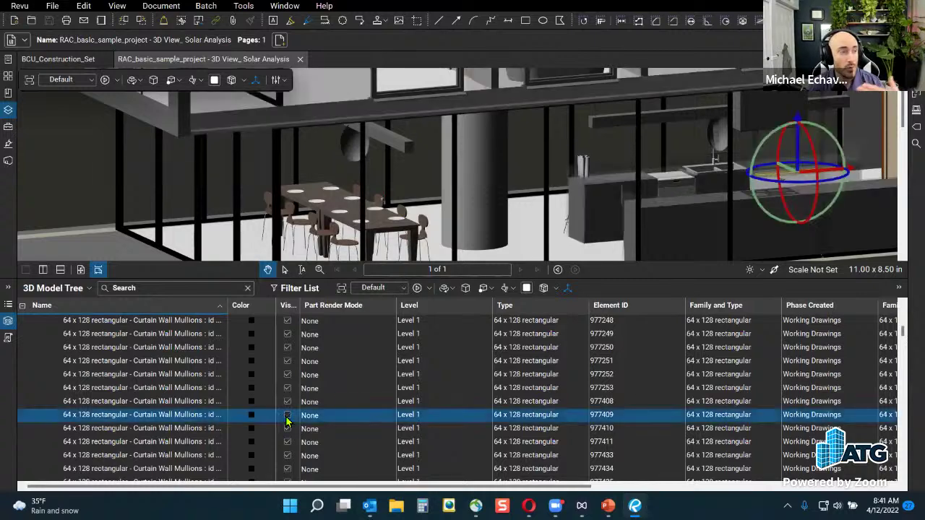
pyautogui.click(288, 422)
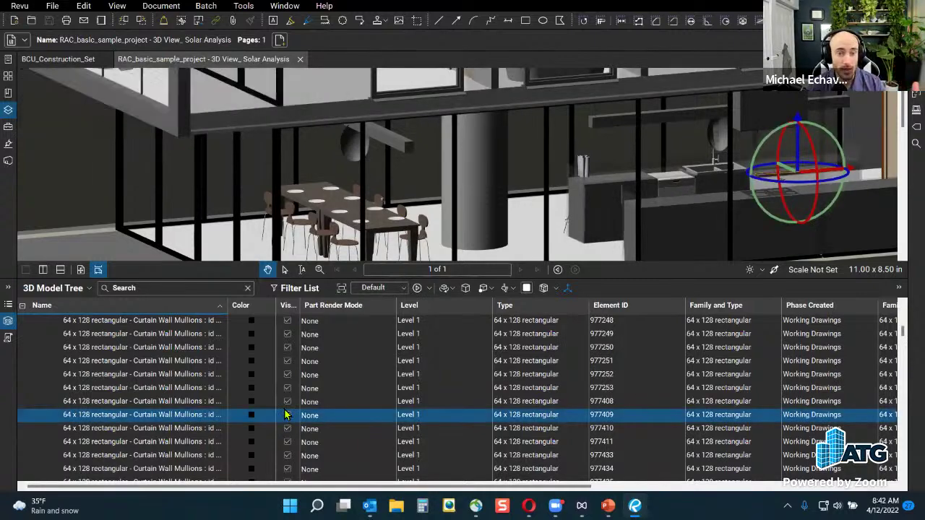
# - Hide the Level 2 Generic 300 floor with element ID 418183 through the model tree
pyautogui.scroll(-3, 286, 405)
pyautogui.scroll(15, 287, 393)
pyautogui.scroll(1, 288, 395)
pyautogui.click(287, 399)
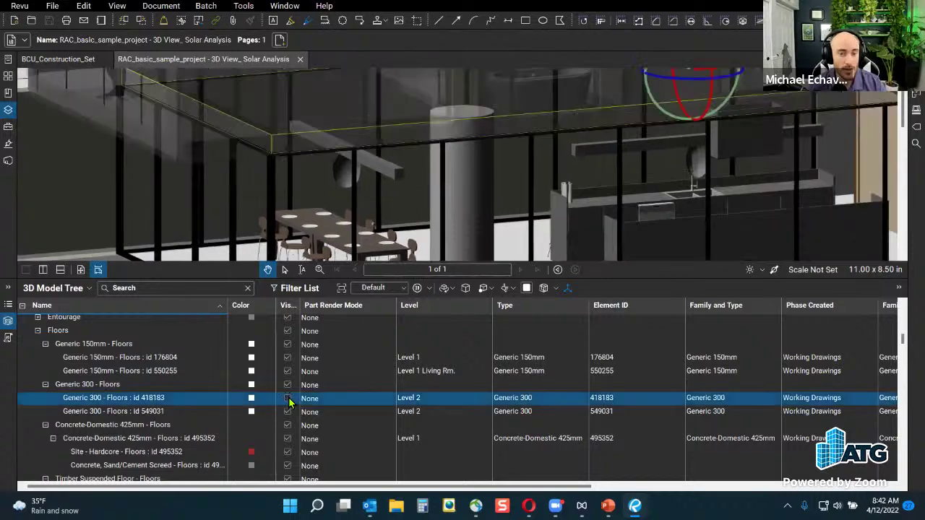
# - Make the 3D Model Tree shorter and examine the house around the hidden upper floor from several angles
pyautogui.moveTo(535, 197); pyautogui.dragTo(461, 260)
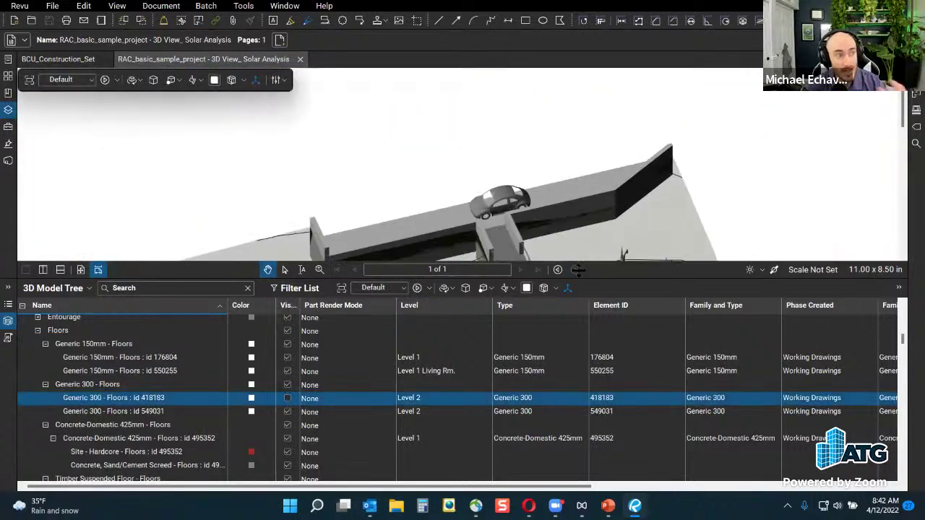
pyautogui.moveTo(601, 278); pyautogui.dragTo(602, 434)
pyautogui.moveTo(549, 347); pyautogui.dragTo(402, 321)
pyautogui.scroll(-5, 402, 322)
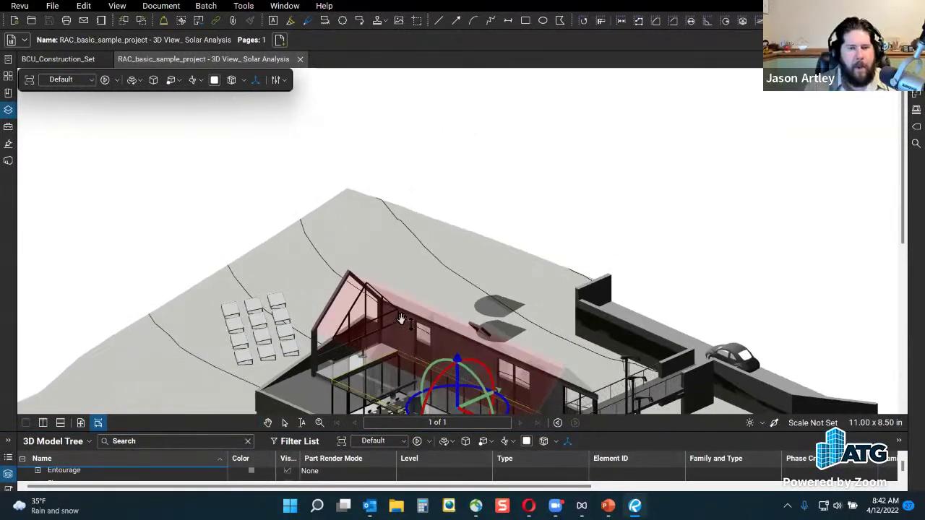
pyautogui.scroll(8, 434, 216)
pyautogui.scroll(3, 372, 405)
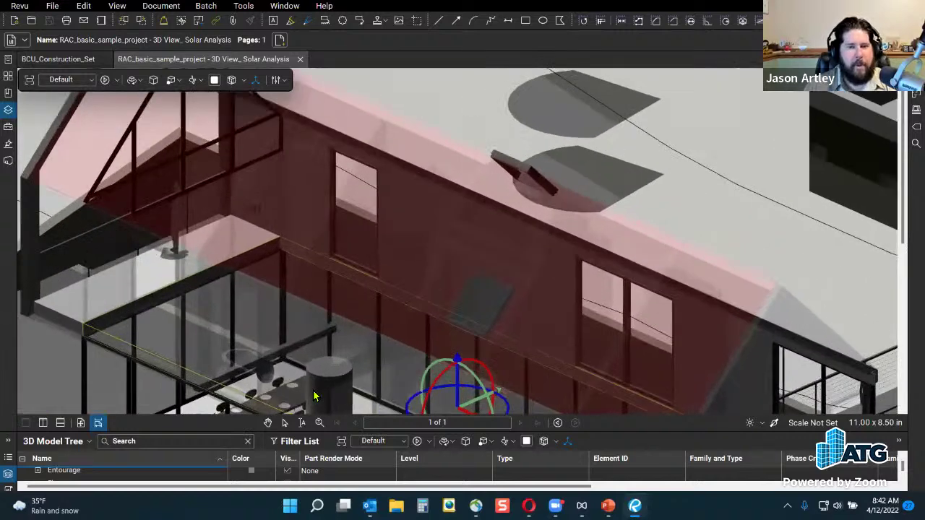
pyautogui.moveTo(434, 352); pyautogui.dragTo(401, 358)
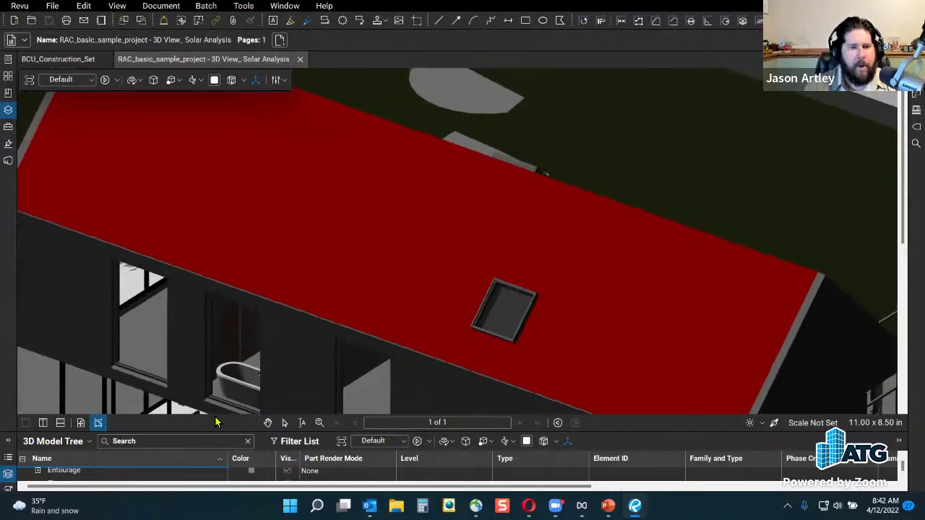
# - Pick upper-floor windows and the roof skylight in the model to locate their entries in the tree
pyautogui.click(236, 381)
pyautogui.click(292, 372)
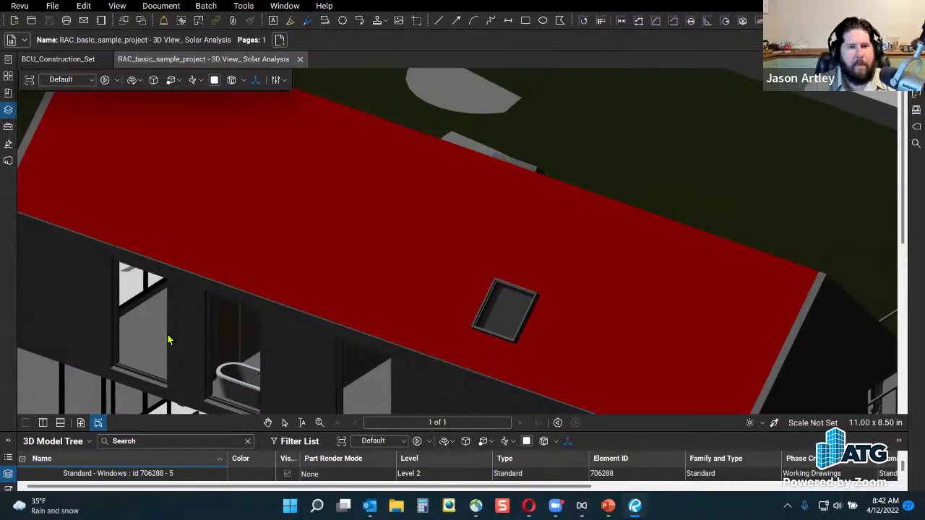
pyautogui.click(167, 339)
pyautogui.click(479, 288)
pyautogui.click(519, 306)
pyautogui.click(390, 320)
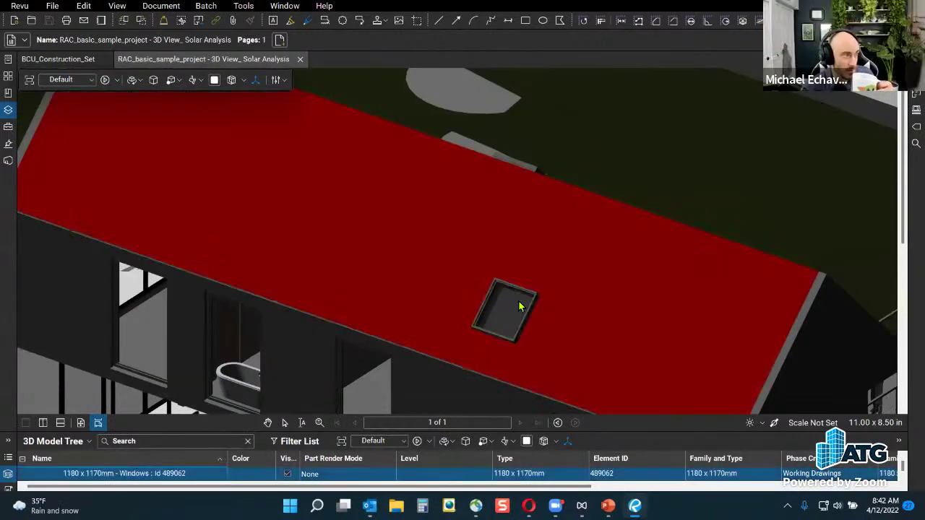
# - Pick the wind turbine nearest the house gable to find its tree entry, and clear the selection
pyautogui.moveTo(452, 297); pyautogui.dragTo(353, 240)
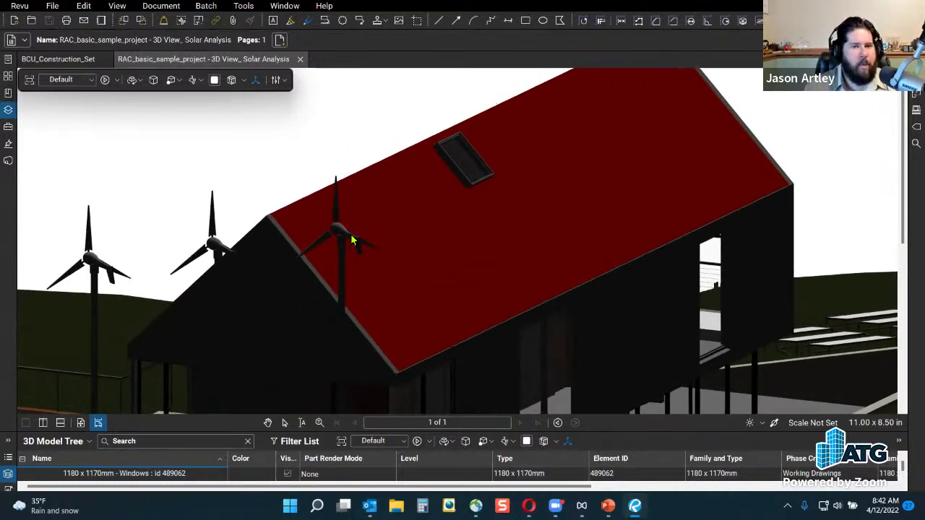
pyautogui.click(336, 235)
pyautogui.click(399, 287)
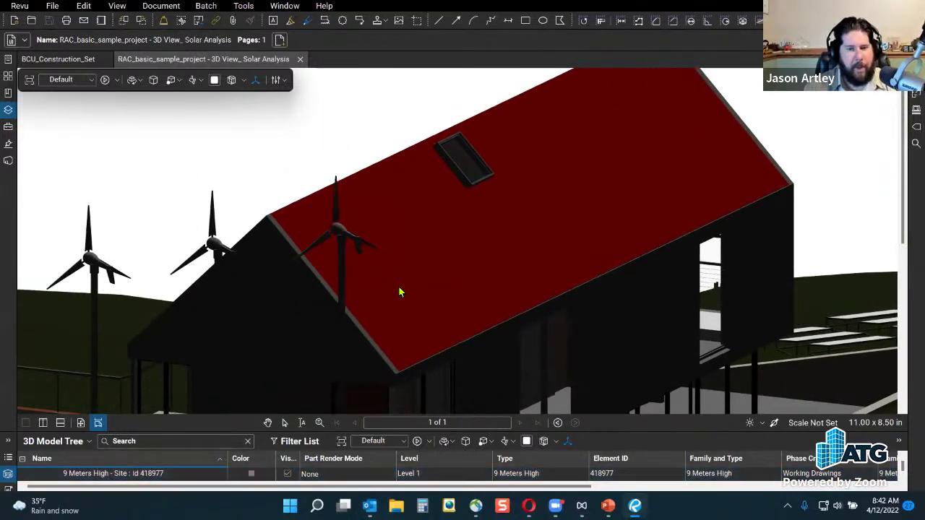
# - Examine the red-roofed house, its gable ends, the skylight and the lower annex from several angles and distances
pyautogui.moveTo(498, 344); pyautogui.dragTo(302, 331)
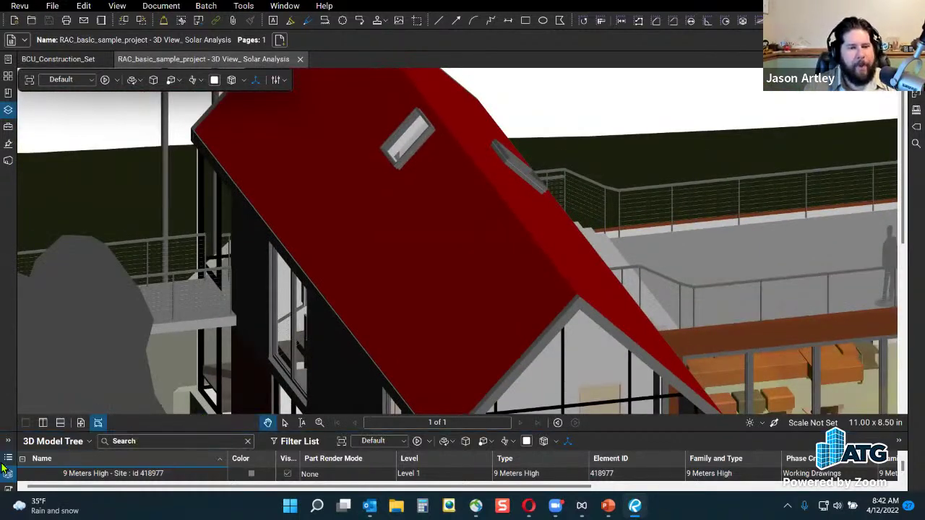
pyautogui.moveTo(553, 333); pyautogui.dragTo(425, 312)
pyautogui.moveTo(399, 245); pyautogui.dragTo(448, 302)
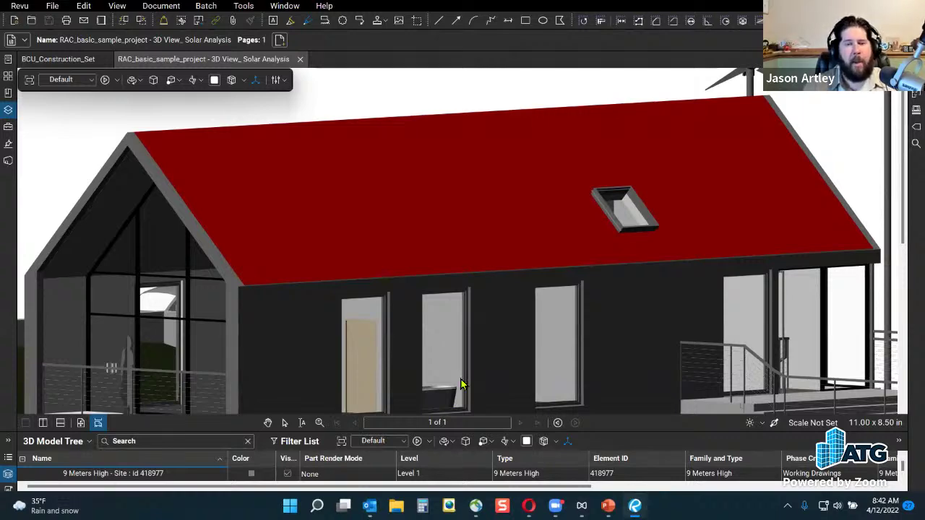
pyautogui.scroll(-3, 336, 259)
pyautogui.moveTo(321, 262); pyautogui.dragTo(450, 347)
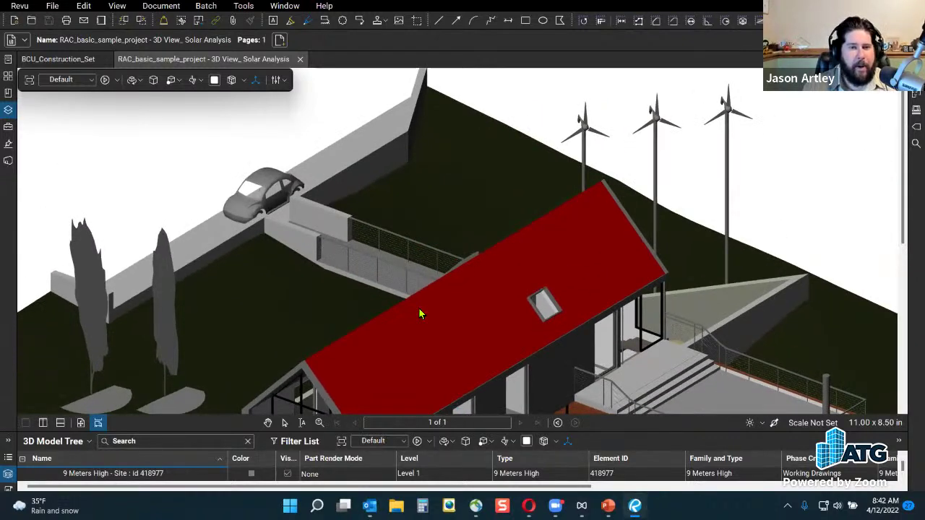
pyautogui.scroll(-4, 419, 314)
pyautogui.scroll(2, 491, 374)
pyautogui.scroll(-4, 485, 361)
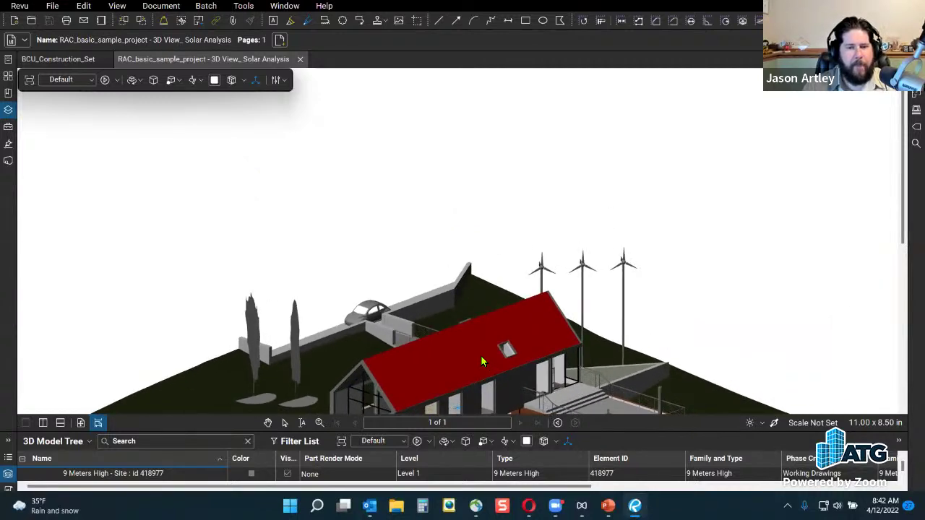
pyautogui.scroll(6, 473, 359)
pyautogui.scroll(2, 493, 381)
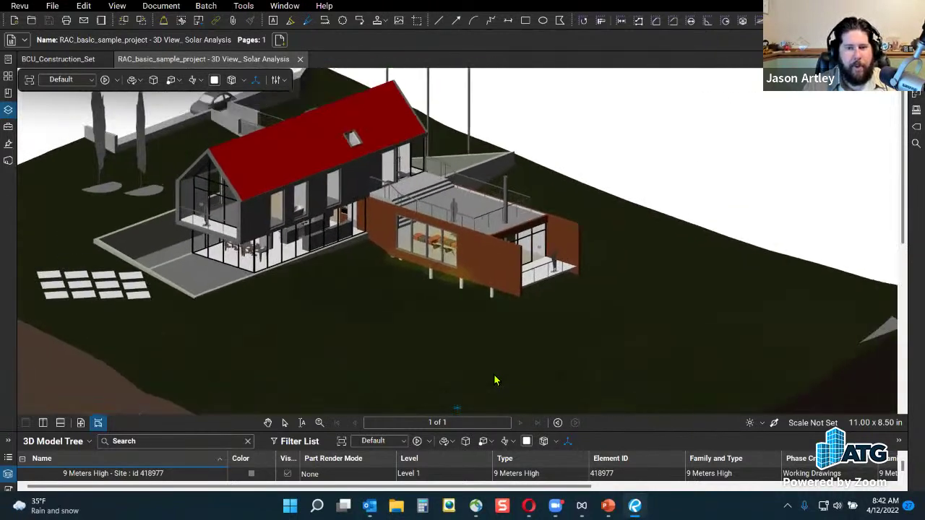
pyautogui.scroll(5, 412, 303)
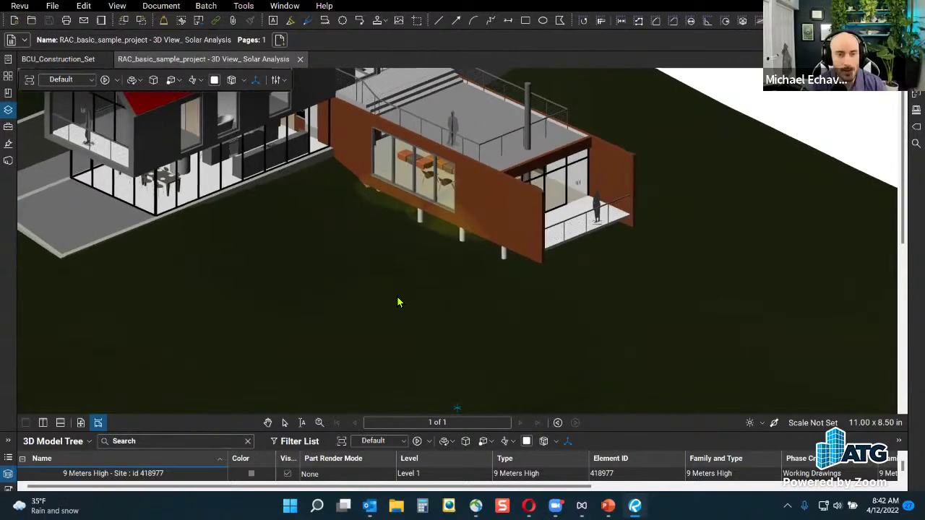
pyautogui.scroll(-3, 408, 307)
pyautogui.scroll(3, 406, 309)
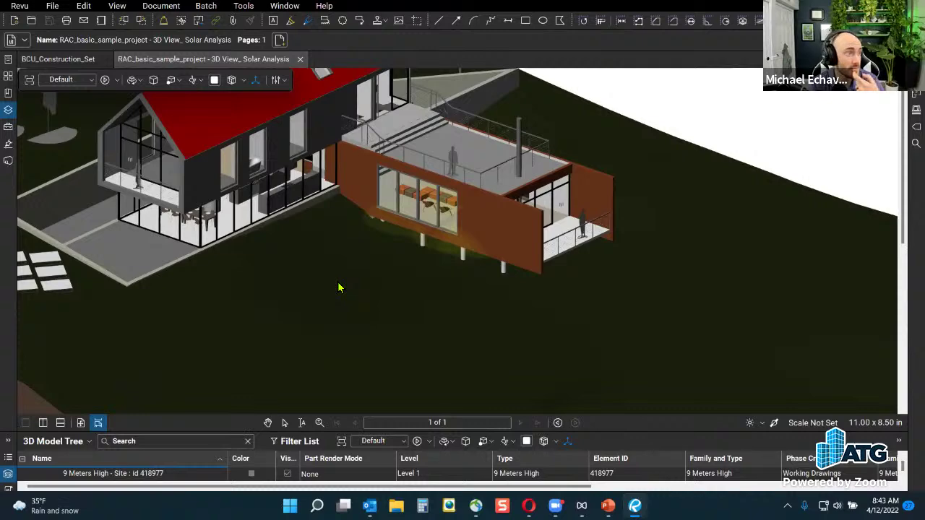
# - Pick the Honey Locust tree beside the house to locate its tree entry, and examine the driveway side of the model
pyautogui.moveTo(337, 287); pyautogui.dragTo(237, 257)
pyautogui.click(199, 223)
pyautogui.moveTo(586, 275); pyautogui.dragTo(641, 302)
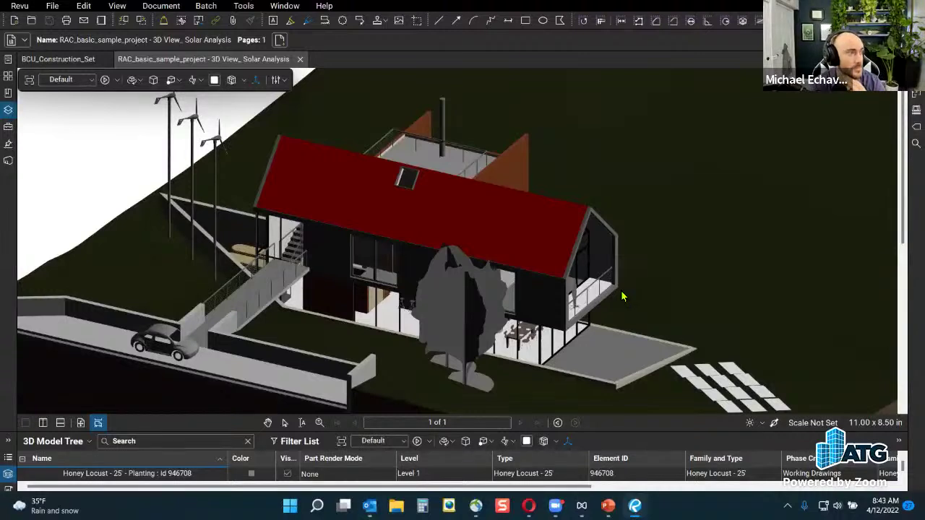
pyautogui.moveTo(627, 307); pyautogui.dragTo(651, 305)
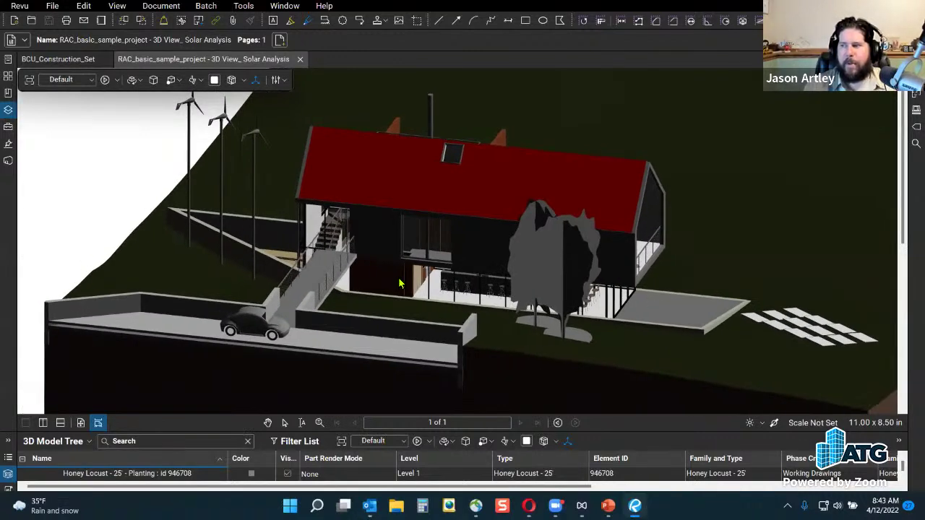
pyautogui.moveTo(346, 303); pyautogui.dragTo(397, 303)
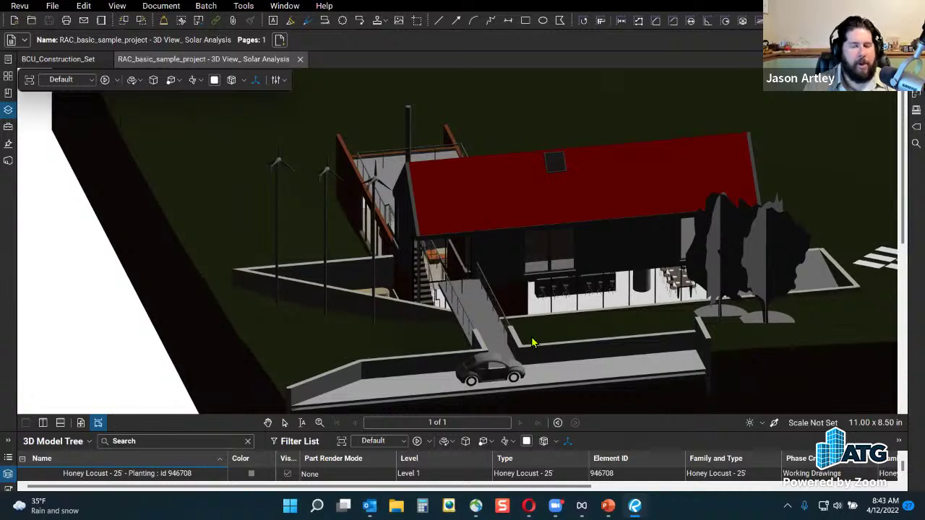
pyautogui.moveTo(531, 341); pyautogui.dragTo(499, 340)
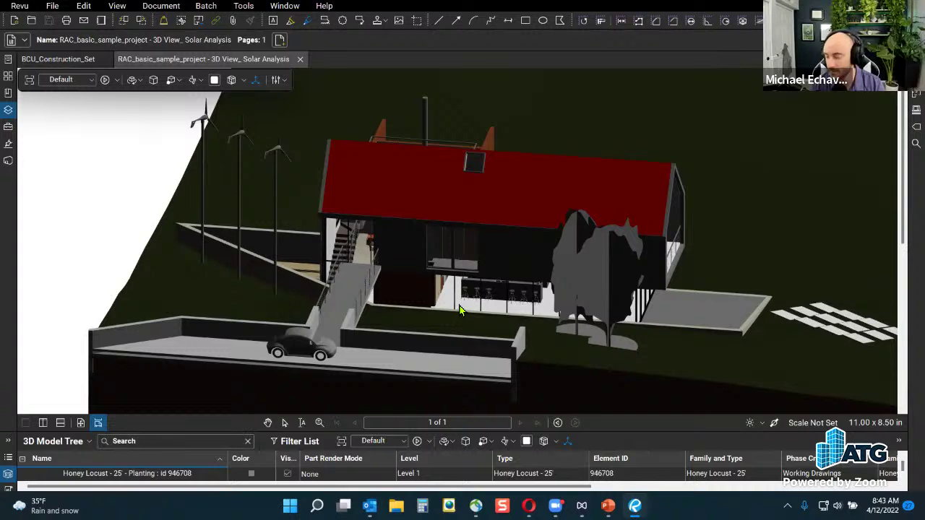
pyautogui.moveTo(474, 304); pyautogui.dragTo(426, 308)
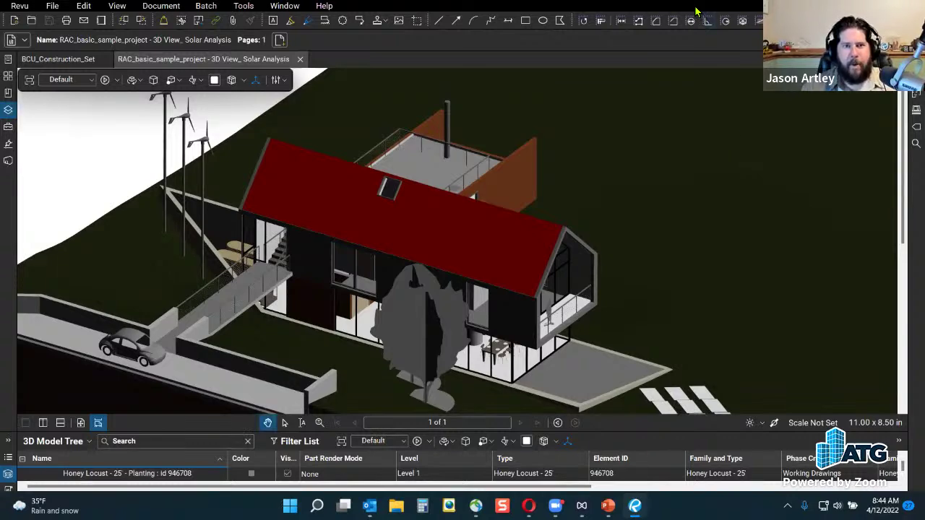
# - Move the Revu window aside to launch Autodesk InfraWorks from the desktop, and return Revu to full screen
pyautogui.moveTo(700, 8); pyautogui.dragTo(714, 80)
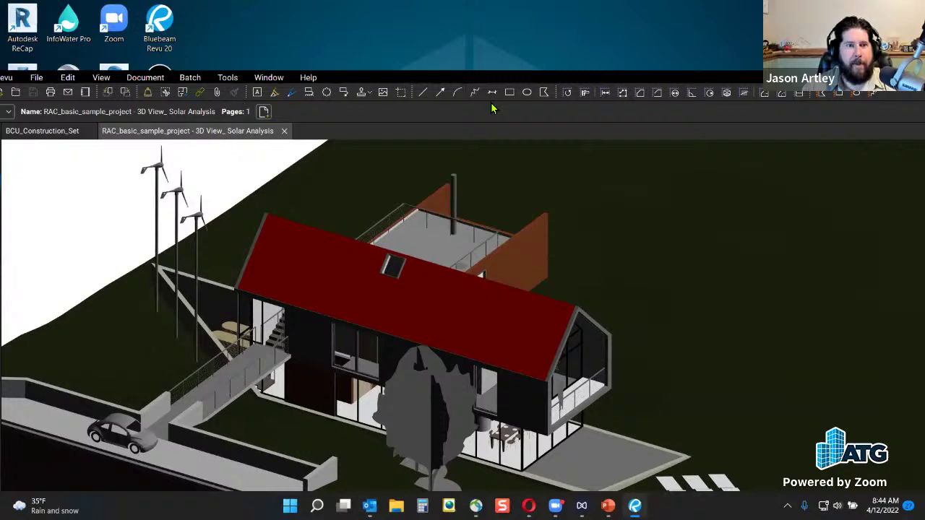
pyautogui.moveTo(407, 81); pyautogui.dragTo(490, 103)
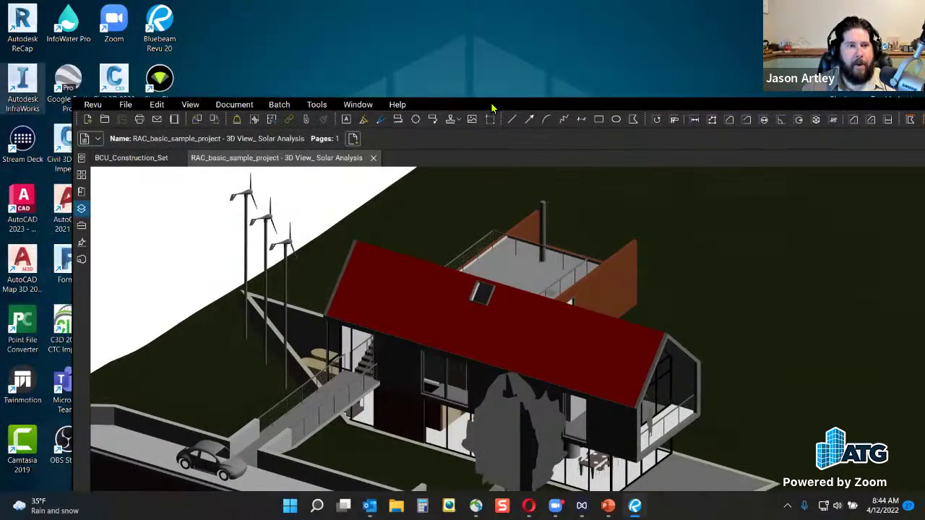
pyautogui.click(557, 109)
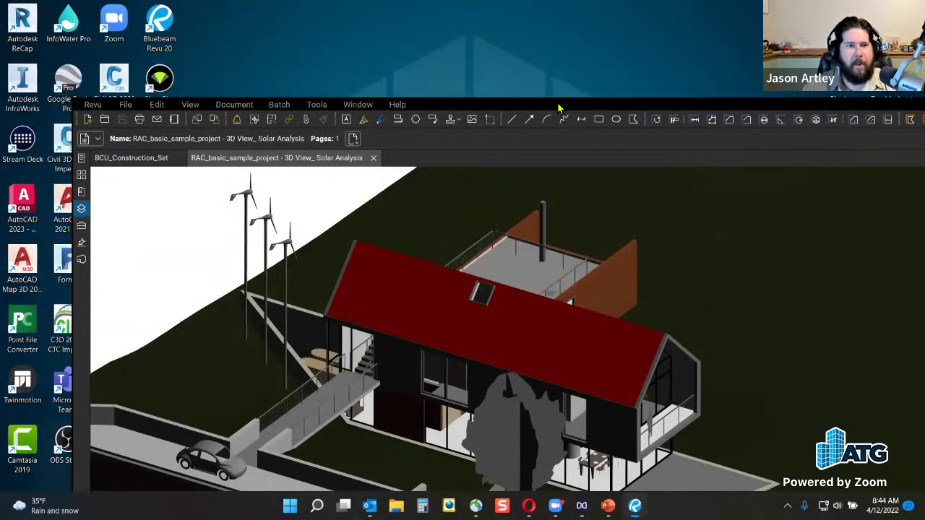
pyautogui.moveTo(558, 108); pyautogui.dragTo(489, 9)
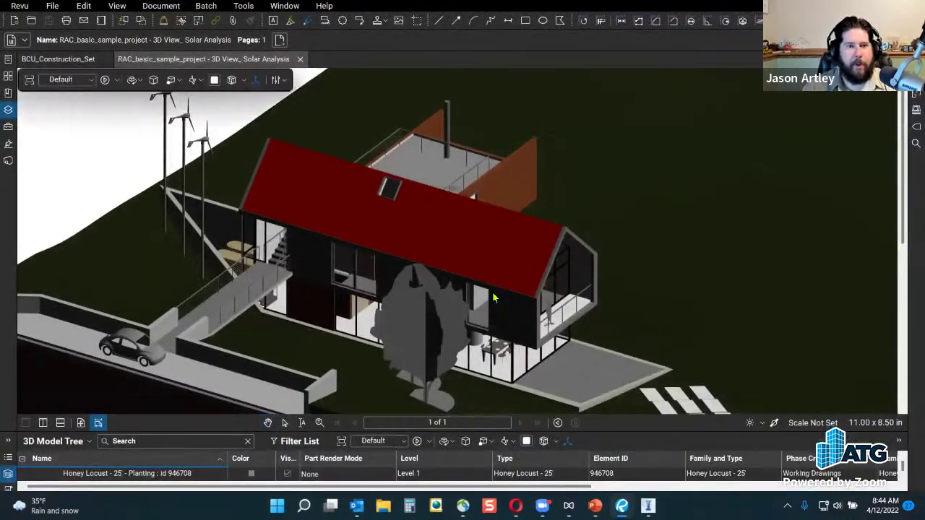
# - Switch to Autodesk InfraWorks and open the recent model SEH_TrainingSept
pyautogui.moveTo(648, 505)
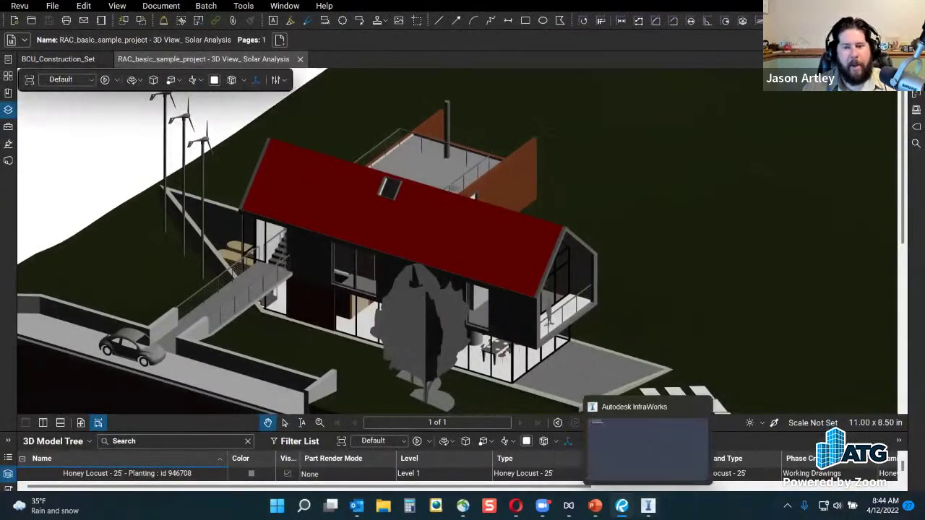
pyautogui.click(636, 437)
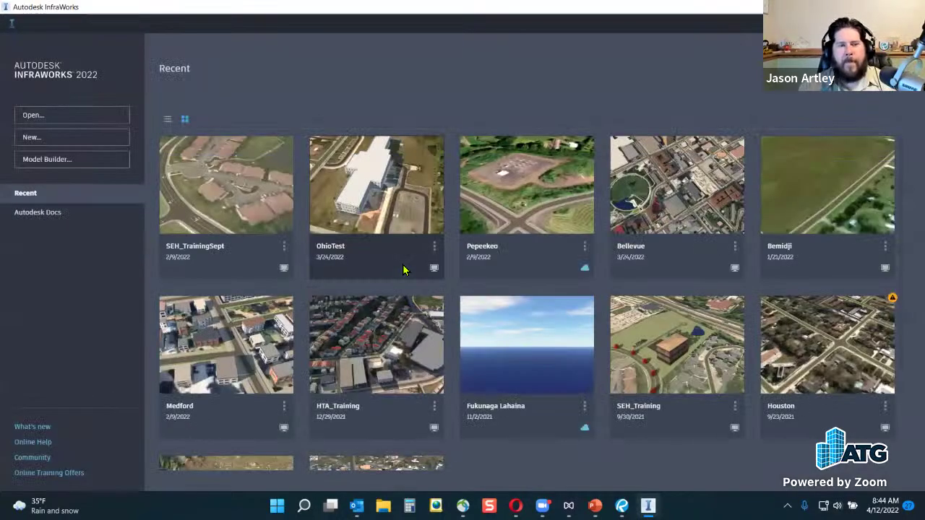
pyautogui.click(238, 197)
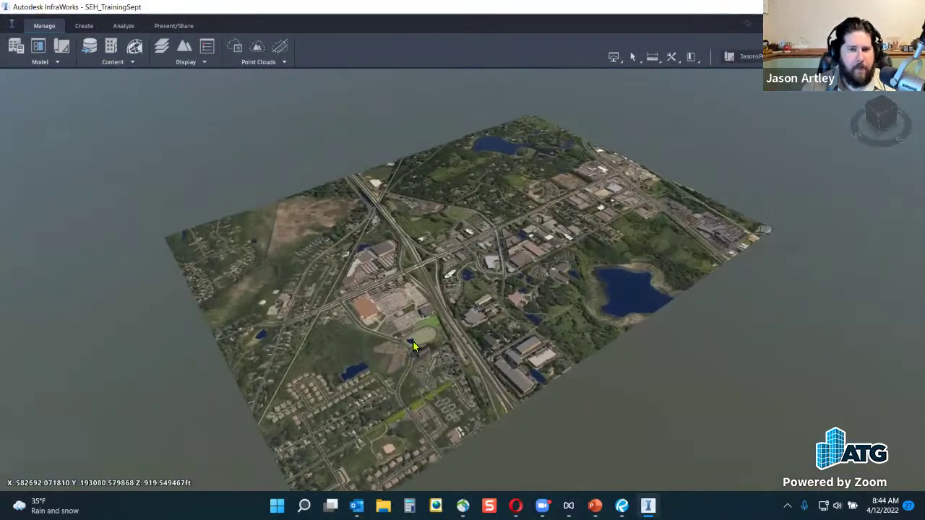
# - Examine the whole terrain model, and look closely at the fenced green lot beside the office building
pyautogui.moveTo(416, 375); pyautogui.dragTo(334, 297)
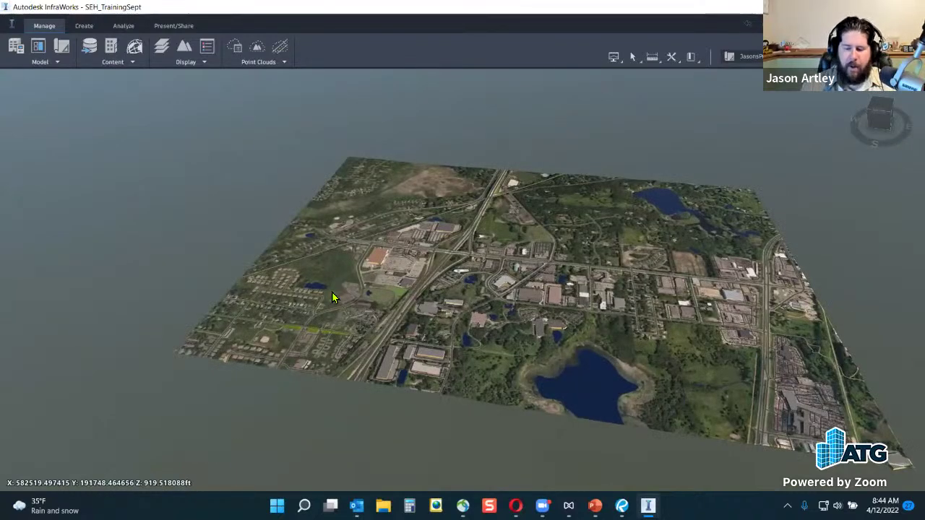
pyautogui.rightClick(333, 351)
pyautogui.press('Escape')
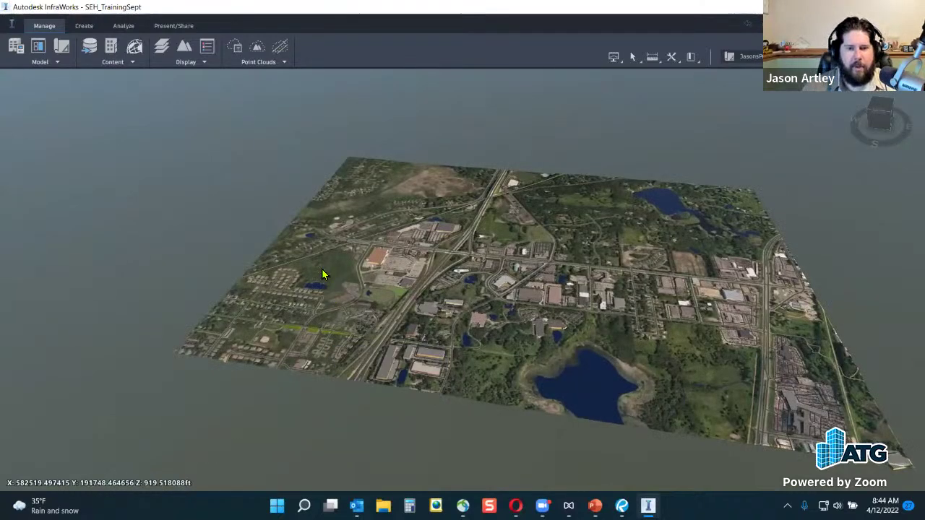
pyautogui.scroll(5, 399, 303)
pyautogui.scroll(5, 399, 307)
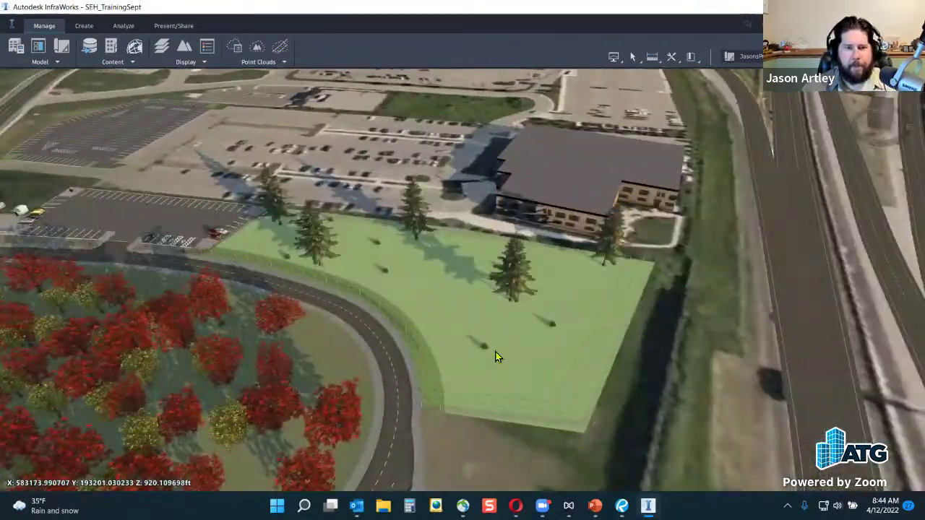
pyautogui.moveTo(495, 351); pyautogui.dragTo(555, 354)
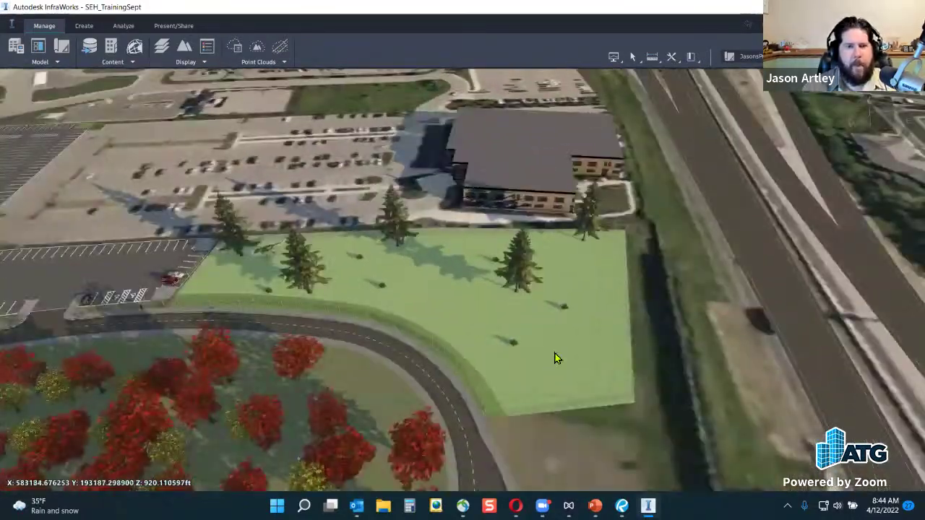
pyautogui.moveTo(326, 375); pyautogui.dragTo(467, 316)
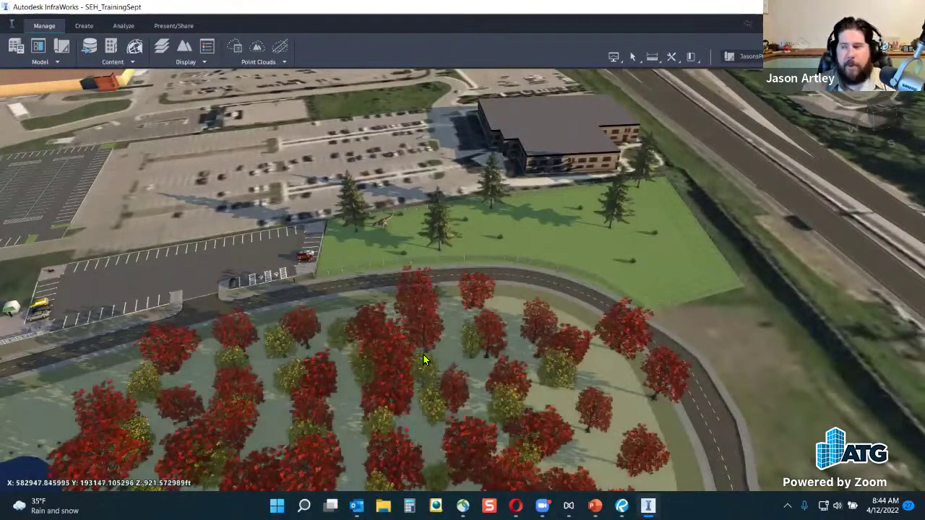
# - Examine the red tree grove, the pond and the surrounding roads from close up and from farther away
pyautogui.scroll(2, 411, 381)
pyautogui.scroll(-3, 407, 304)
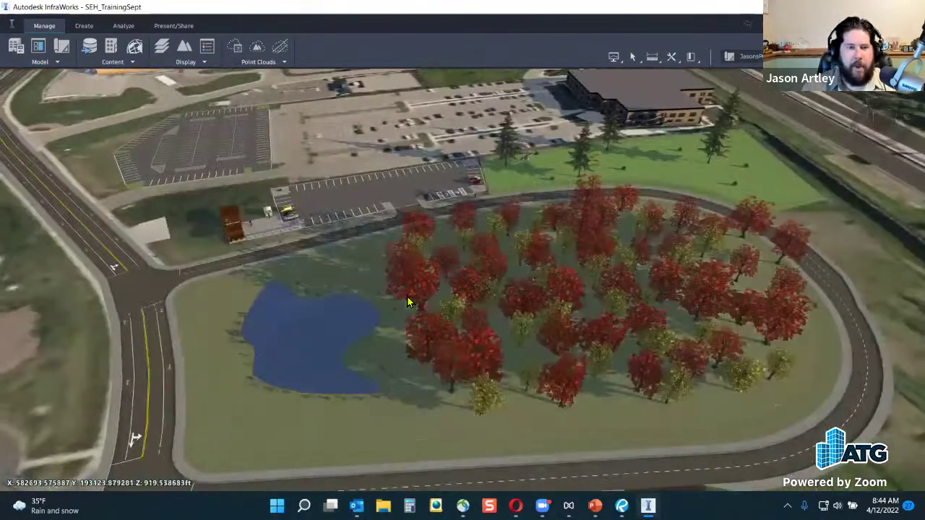
pyautogui.scroll(3, 393, 314)
pyautogui.scroll(-3, 407, 323)
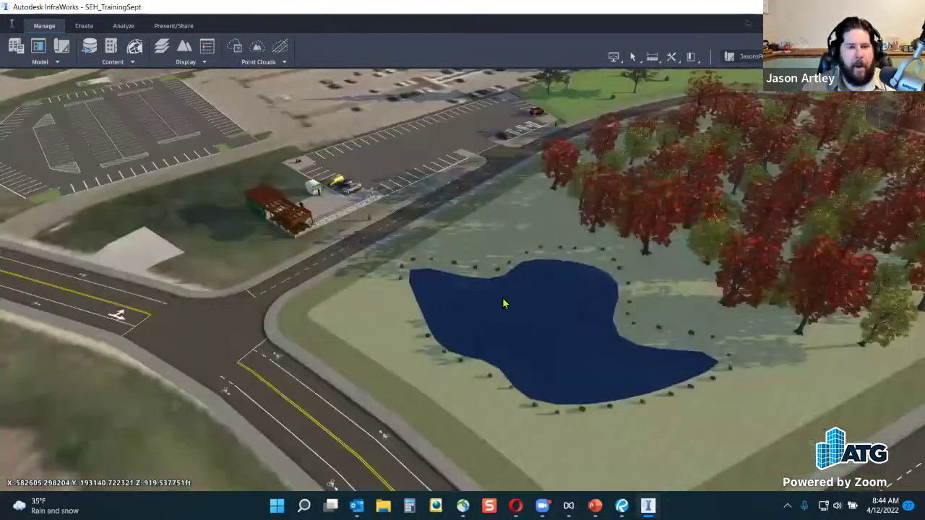
pyautogui.scroll(1, 396, 465)
pyautogui.scroll(-3, 403, 398)
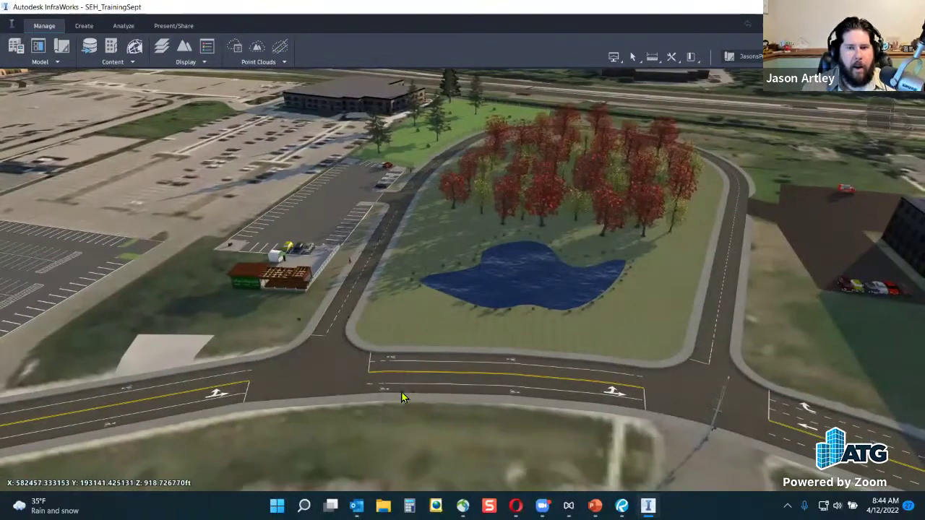
pyautogui.scroll(-3, 430, 391)
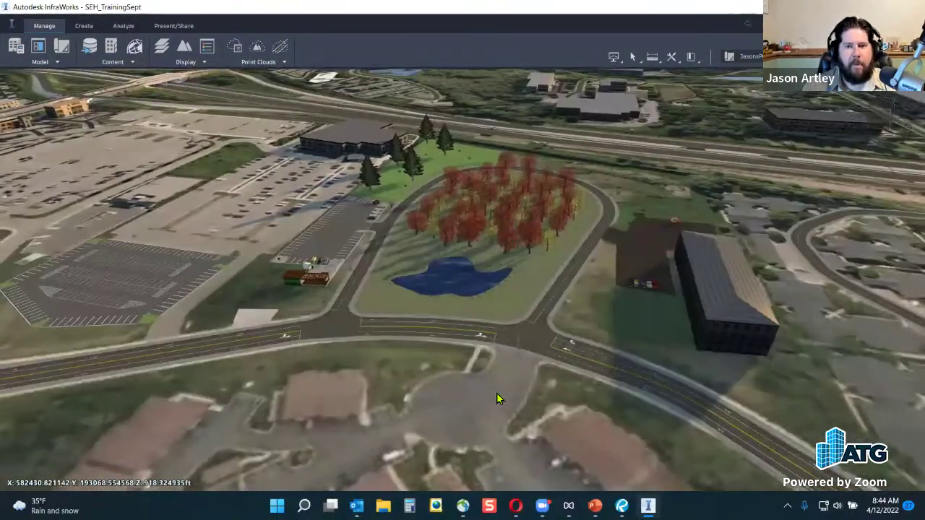
pyautogui.scroll(-2, 476, 387)
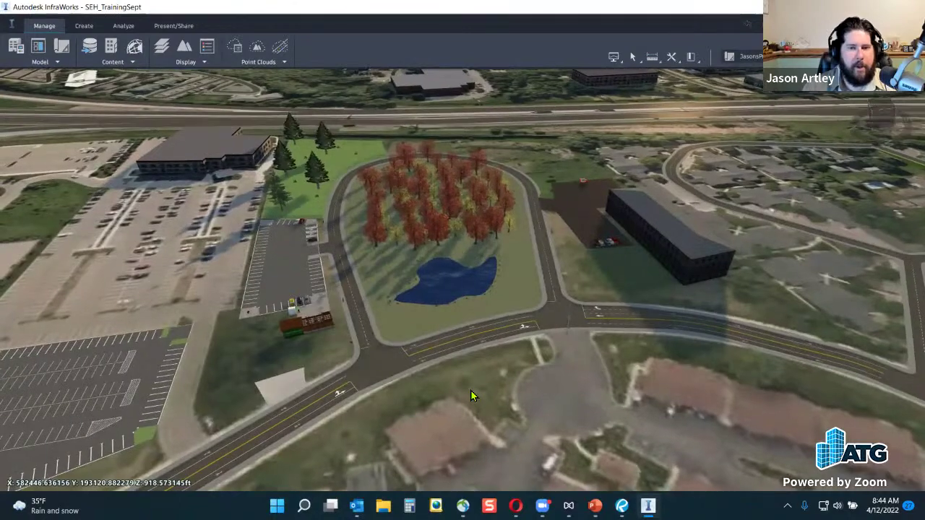
# - Inspect the pergola structure, the parked cars and bicycles in the parking lot, and the dinosaur on the fenced lawn
pyautogui.scroll(5, 510, 402)
pyautogui.scroll(5, 238, 428)
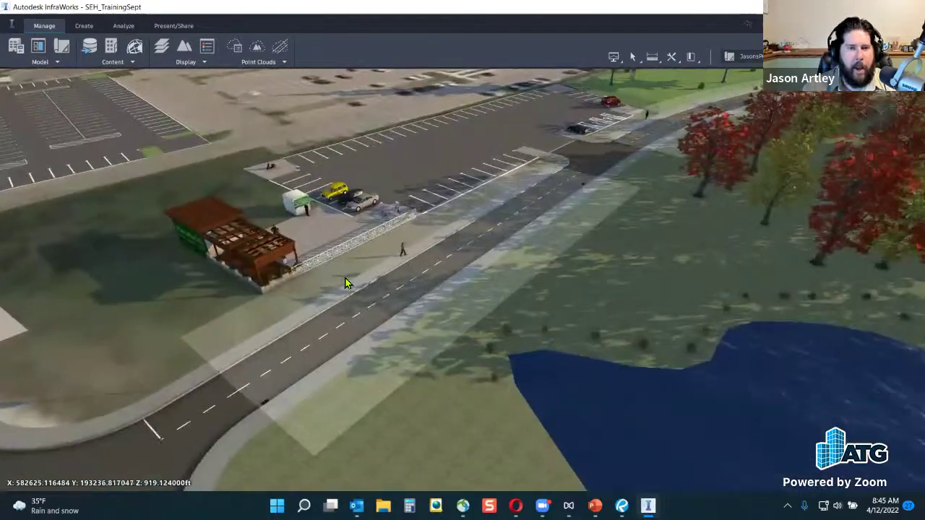
pyautogui.moveTo(346, 283); pyautogui.dragTo(584, 279)
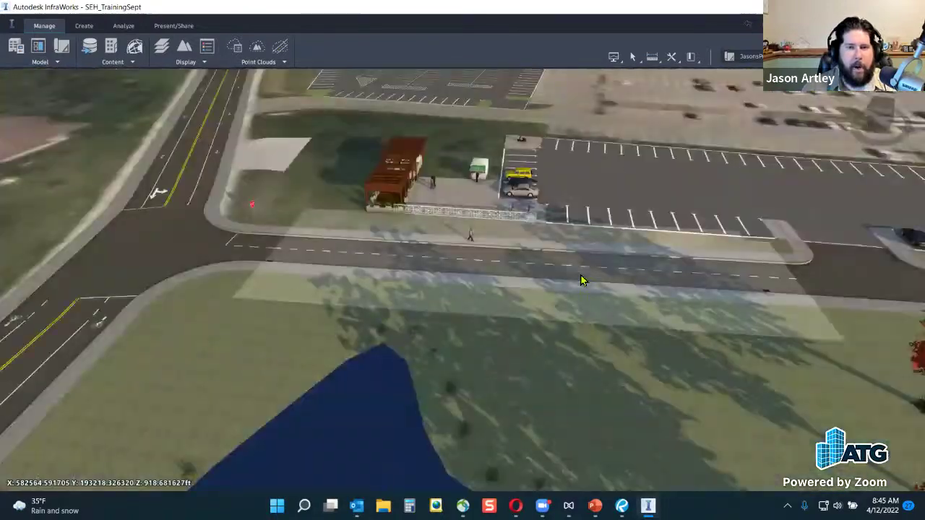
pyautogui.scroll(4, 340, 320)
pyautogui.scroll(3, 357, 412)
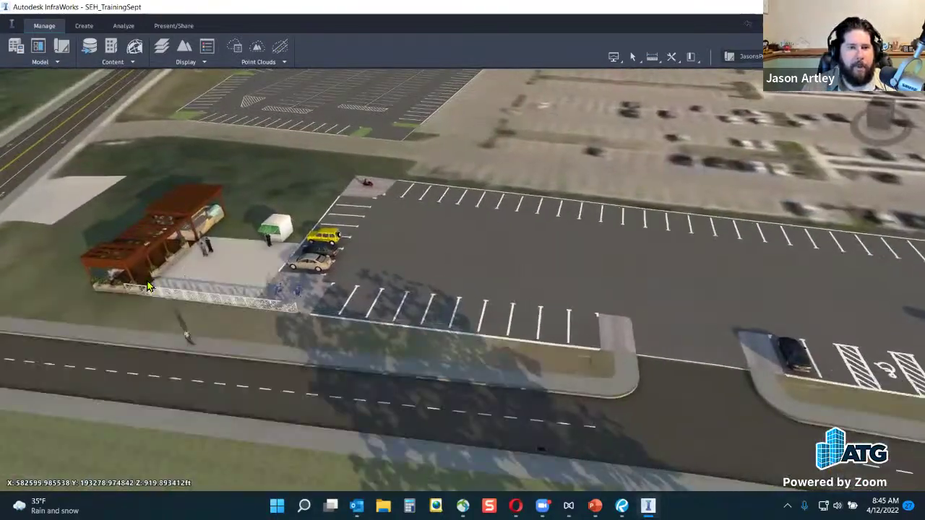
pyautogui.moveTo(329, 369); pyautogui.dragTo(206, 373)
pyautogui.scroll(-3, 188, 340)
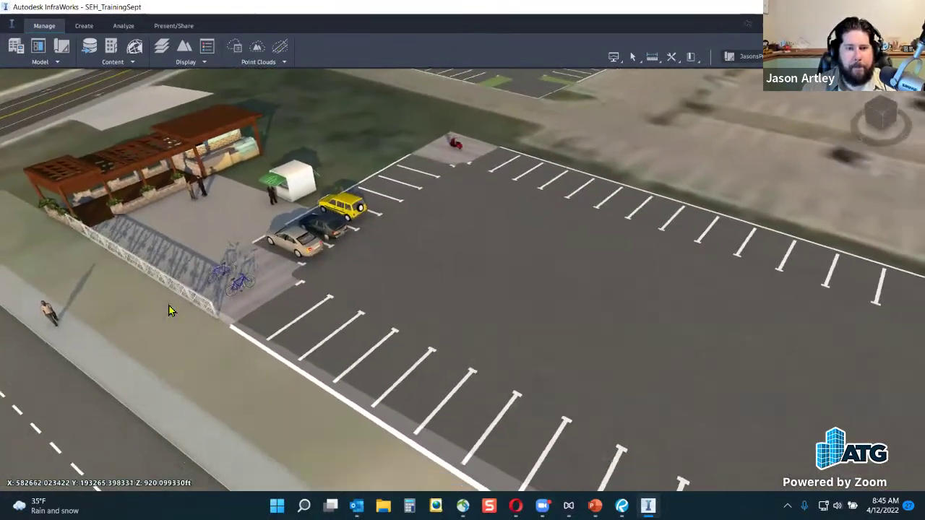
pyautogui.scroll(4, 234, 335)
pyautogui.scroll(-5, 233, 335)
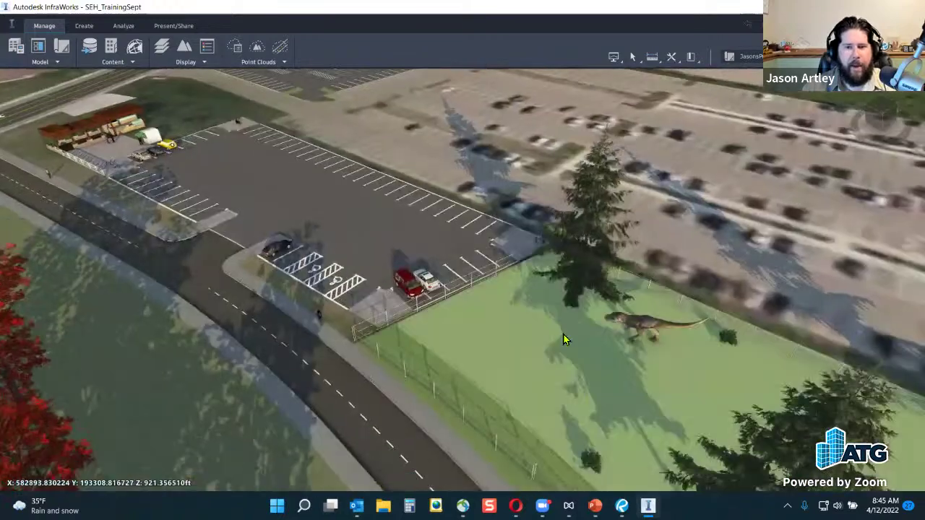
pyautogui.moveTo(564, 340); pyautogui.dragTo(390, 441)
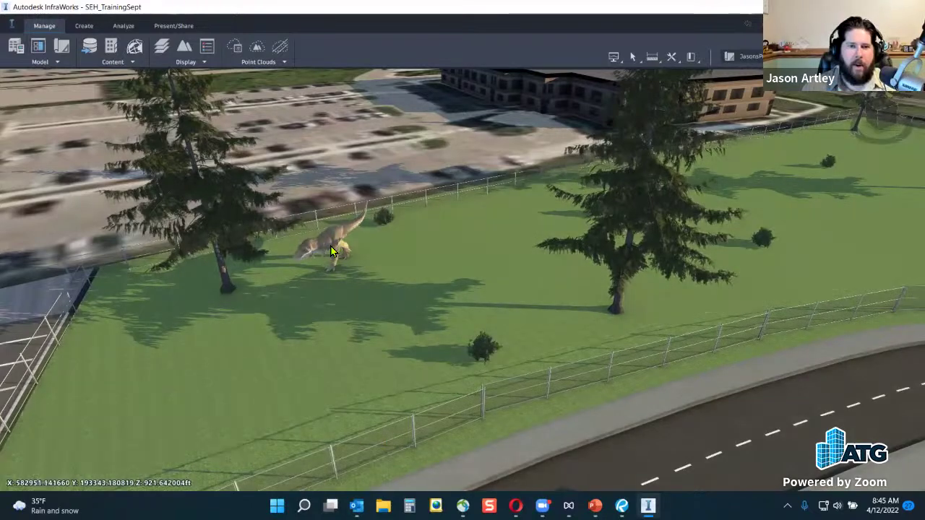
# - Move the dinosaur from beside the evergreen tree to farther along the back fence of the lawn
pyautogui.click(331, 251)
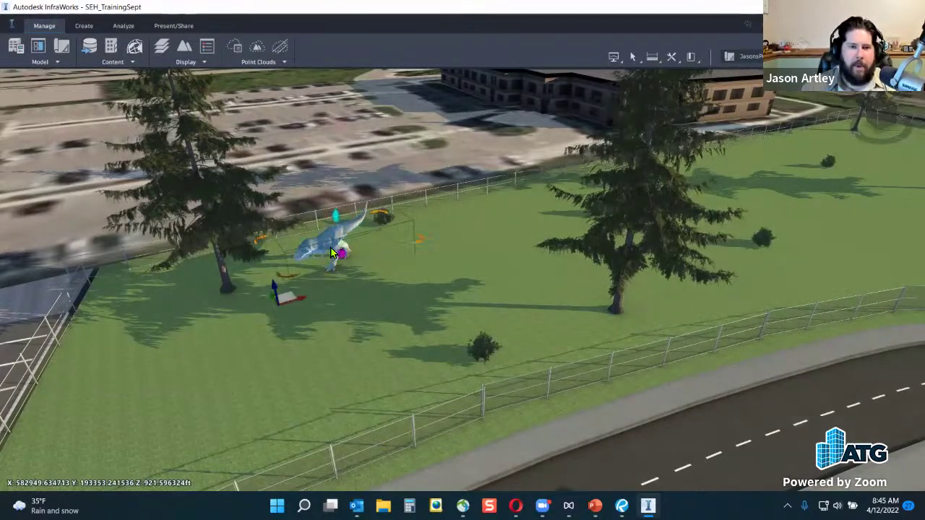
pyautogui.moveTo(300, 305); pyautogui.dragTo(521, 230)
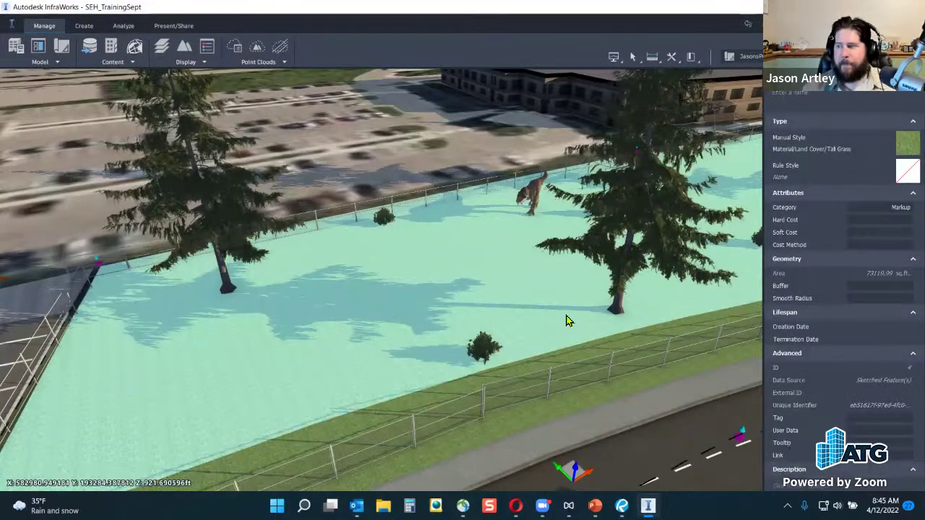
# - Examine the parking lot, pergola building, pond and tree grove, and view the whole site with its surrounding roads from farther away
pyautogui.scroll(-3, 567, 320)
pyautogui.moveTo(567, 321); pyautogui.dragTo(382, 279)
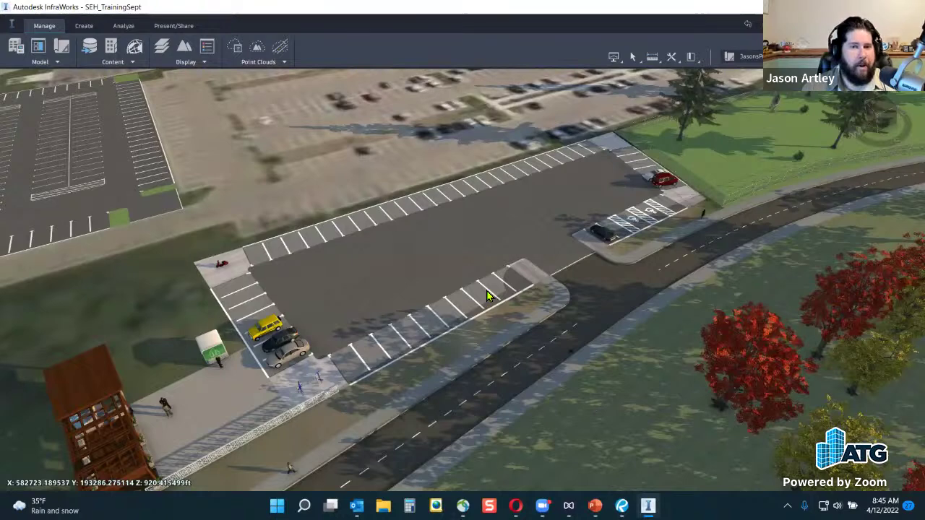
pyautogui.moveTo(396, 362); pyautogui.dragTo(484, 374)
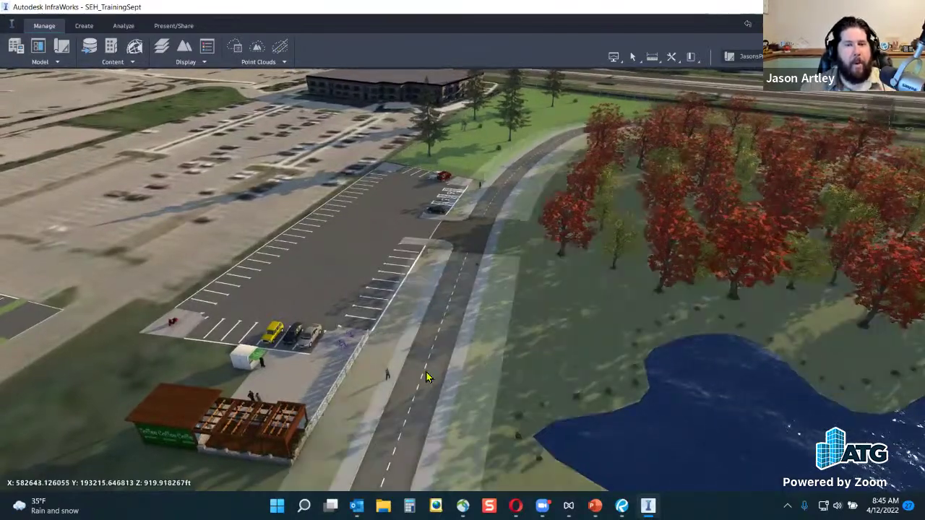
pyautogui.scroll(-5, 484, 374)
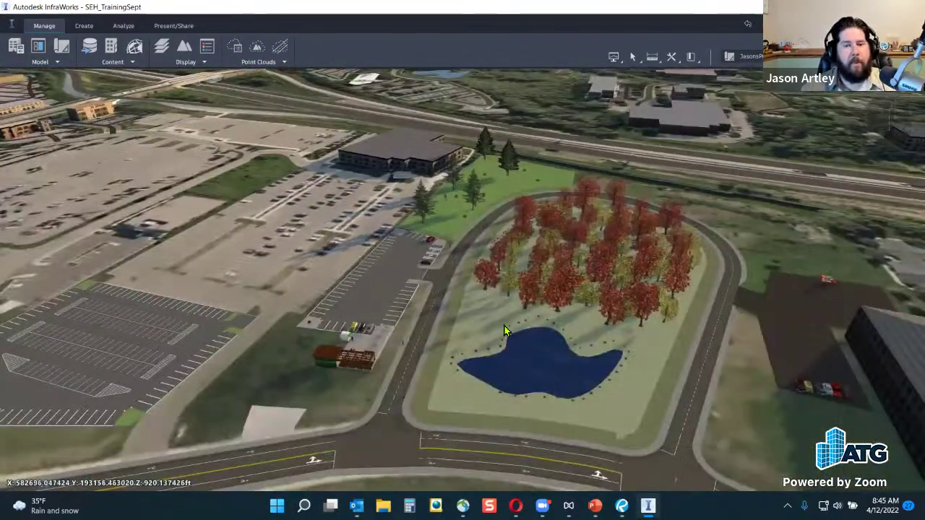
pyautogui.moveTo(505, 331); pyautogui.dragTo(726, 211)
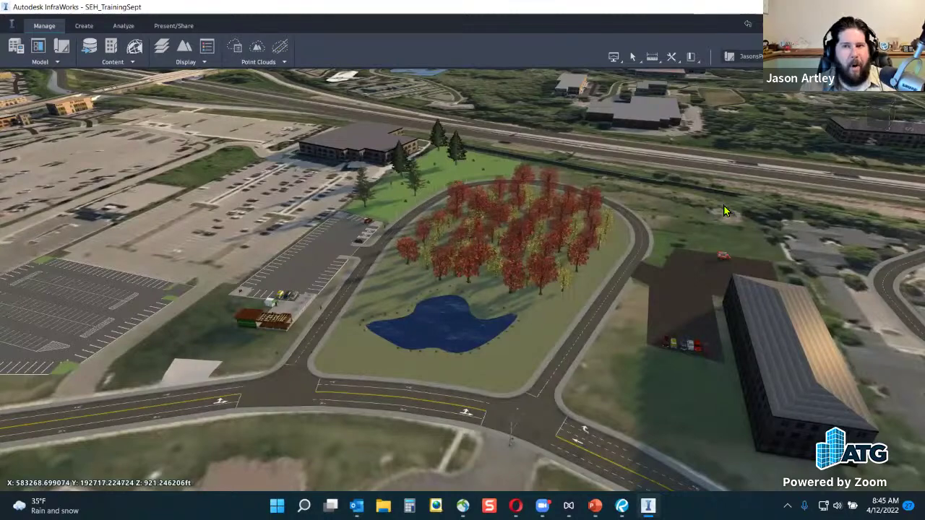
pyautogui.moveTo(354, 456); pyautogui.dragTo(381, 443)
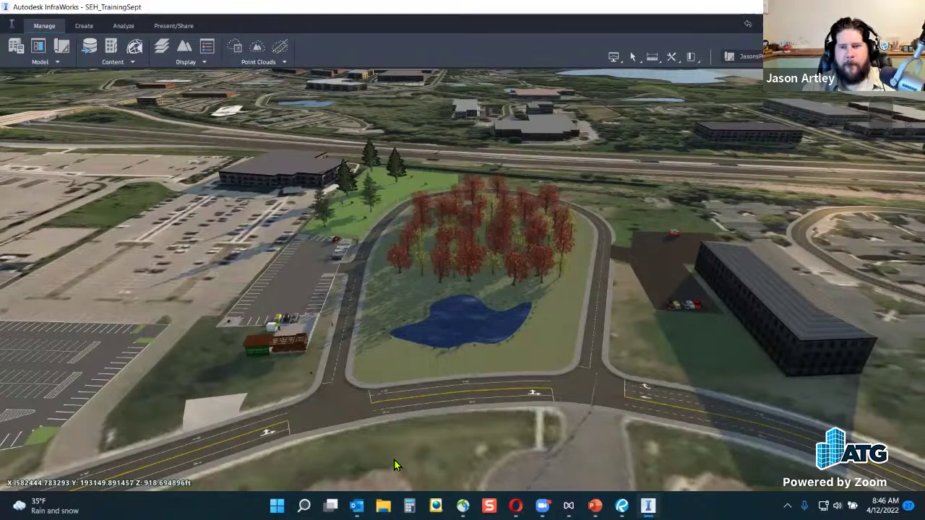
pyautogui.moveTo(394, 460); pyautogui.dragTo(378, 459)
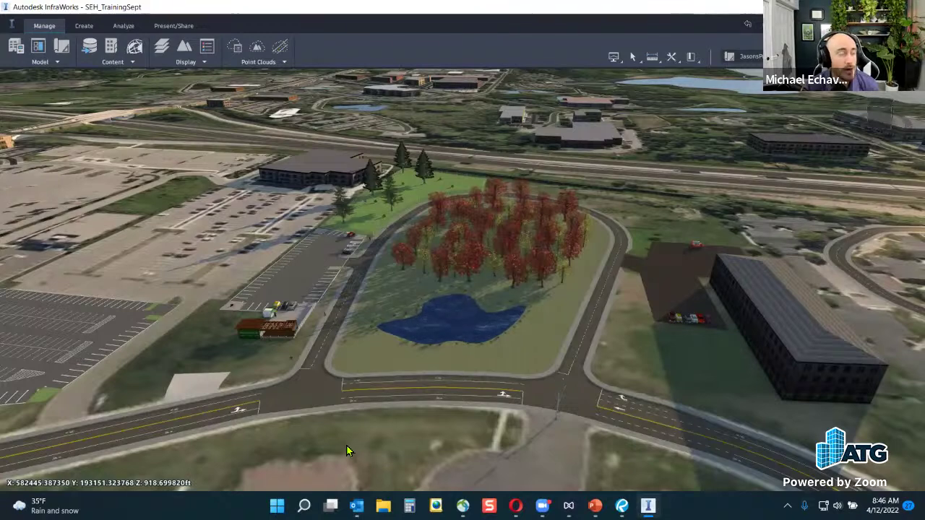
pyautogui.scroll(-3, 373, 432)
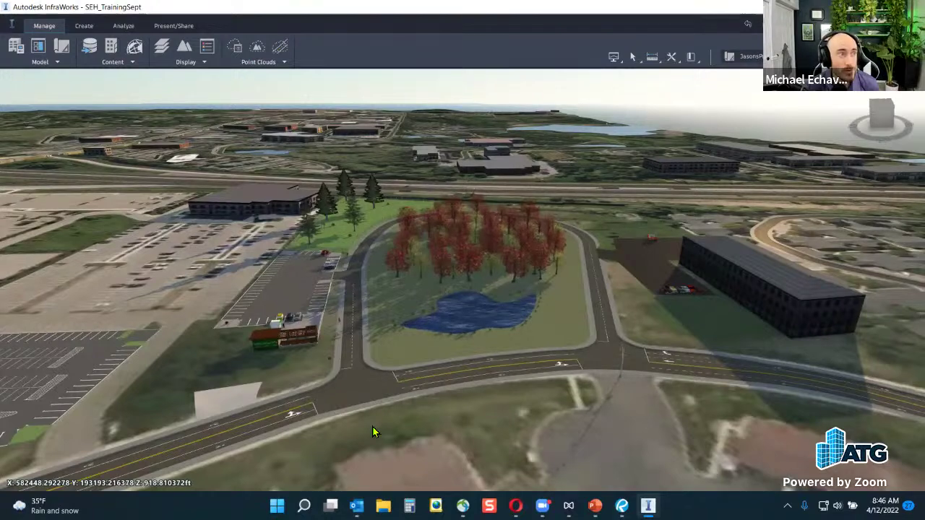
pyautogui.scroll(-2, 372, 430)
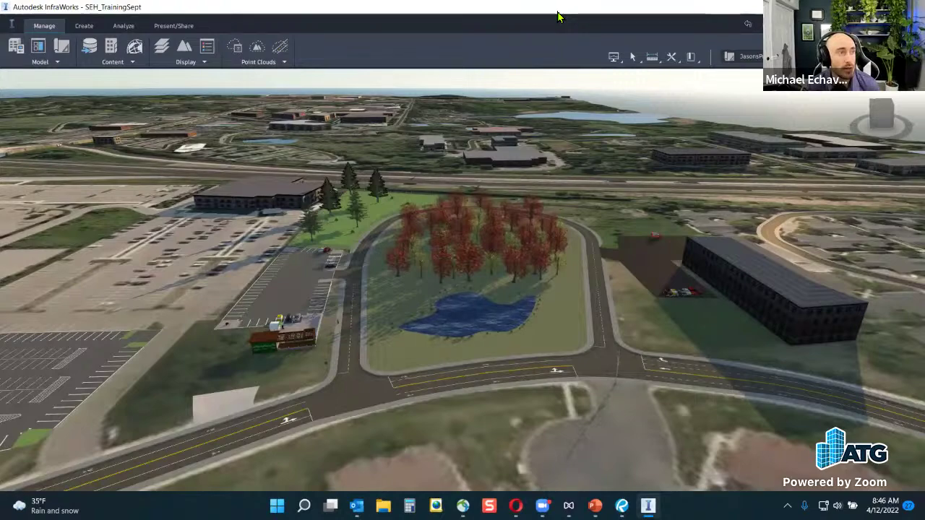
pyautogui.doubleClick(620, 5)
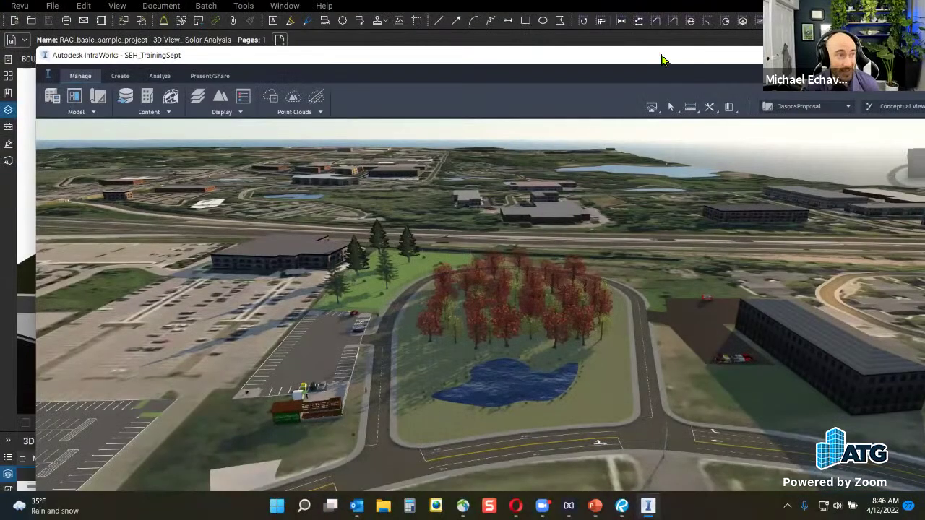
pyautogui.doubleClick(469, 55)
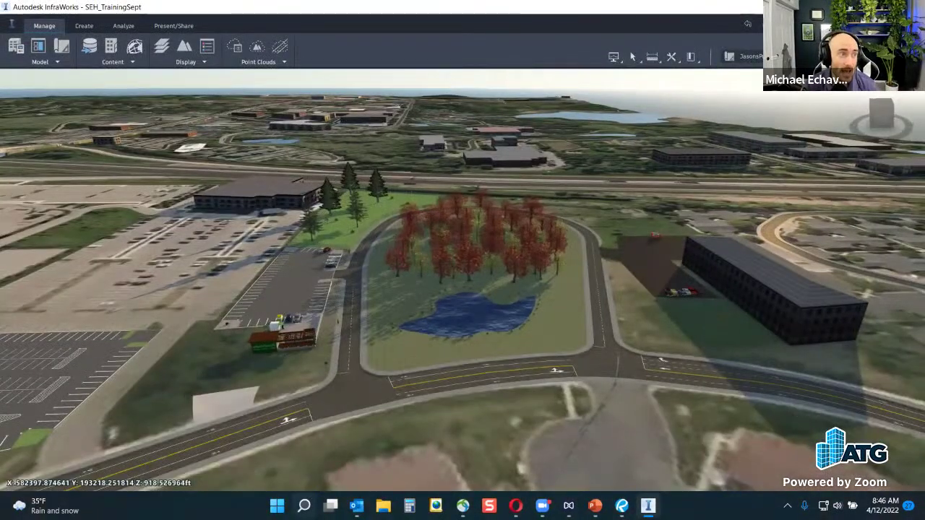
# - Find and launch Navisworks Manage 2022
pyautogui.click(303, 505)
pyautogui.write('navis')
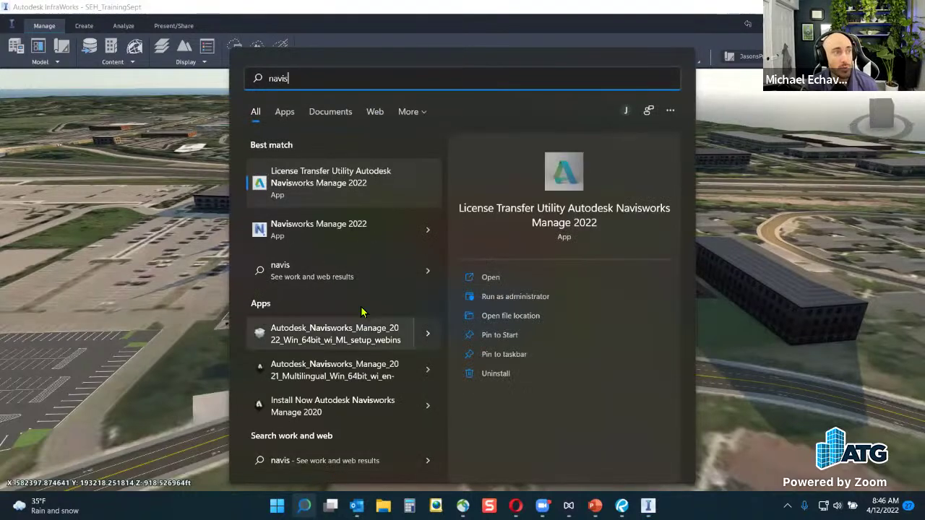
pyautogui.click(351, 236)
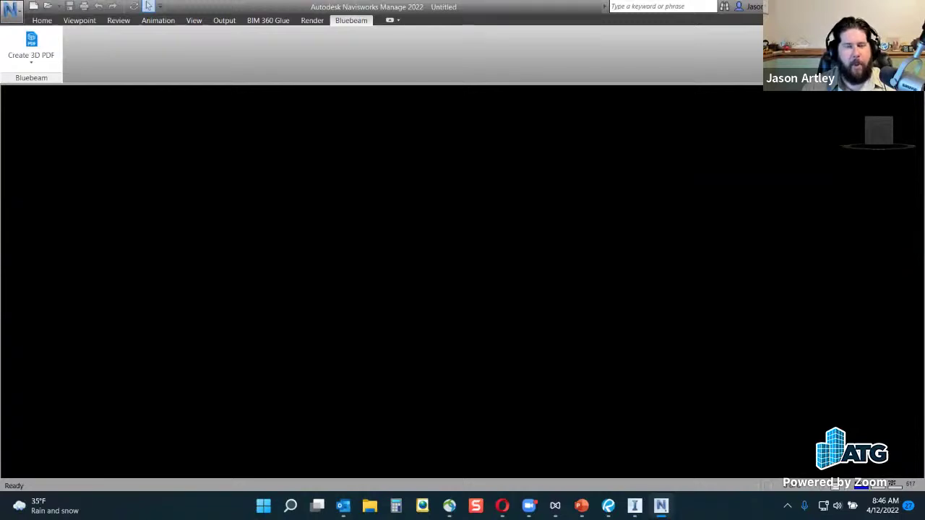
# - Switch back to InfraWorks and examine the parking lot, pond, pergola building and road intersection from several angles
pyautogui.hotkey('alt', 'Tab')
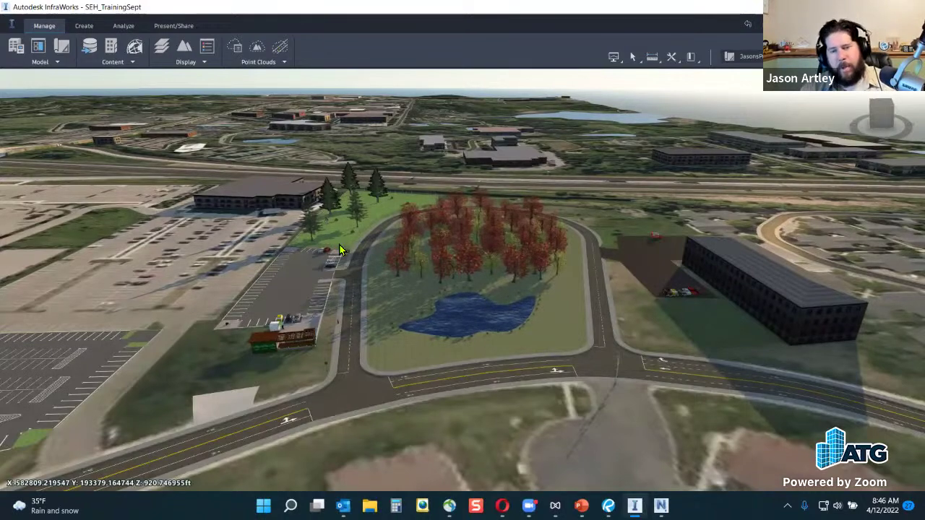
pyautogui.scroll(3, 527, 434)
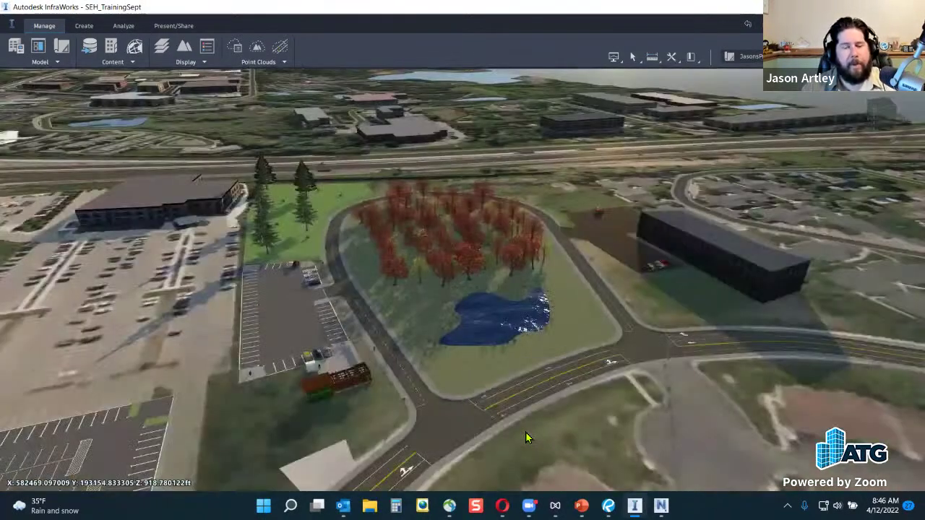
pyautogui.scroll(3, 345, 333)
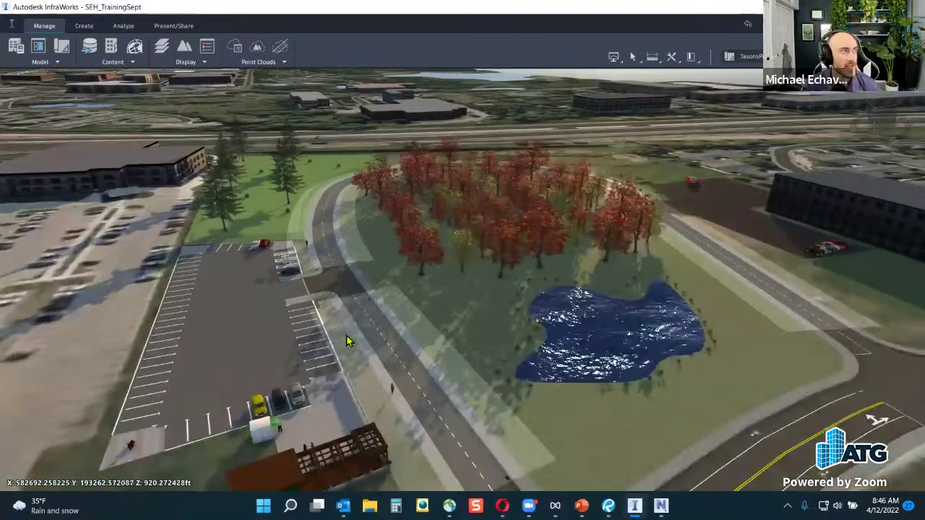
pyautogui.scroll(3, 369, 367)
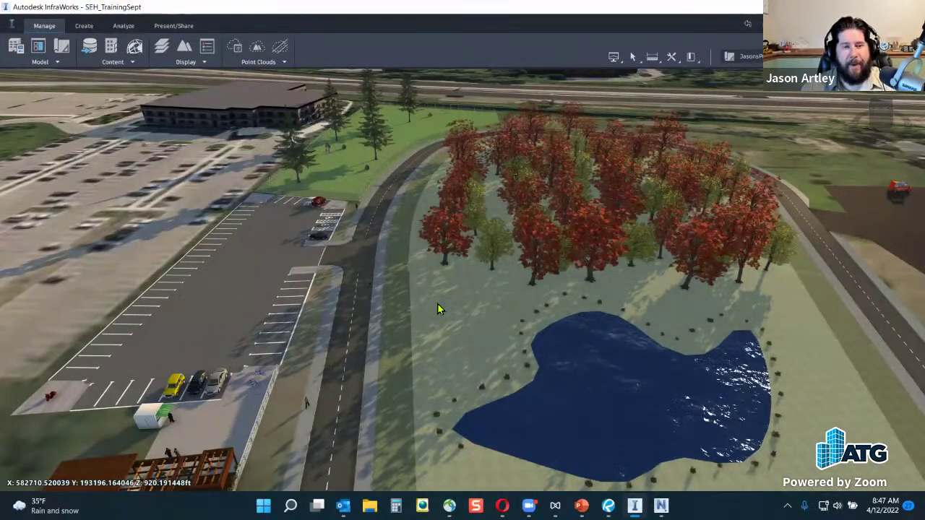
pyautogui.moveTo(438, 310); pyautogui.dragTo(410, 447)
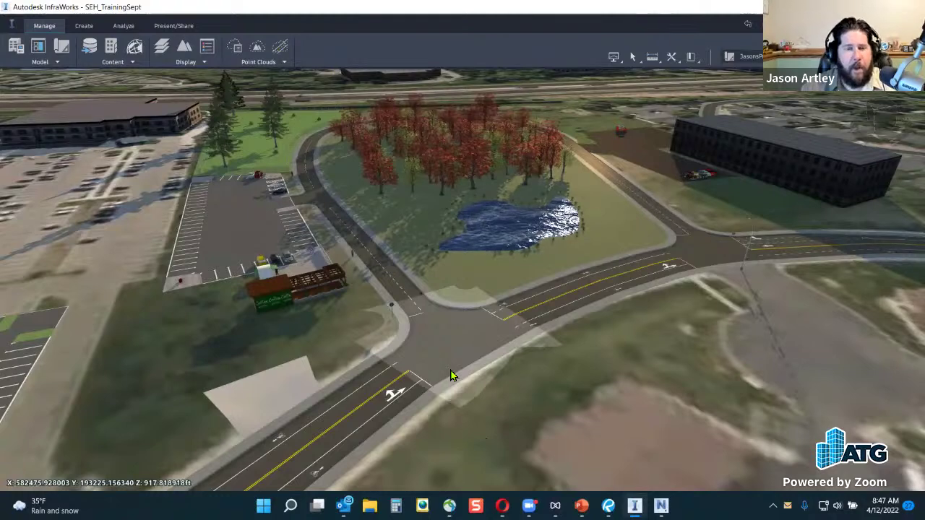
pyautogui.moveTo(316, 439); pyautogui.dragTo(371, 454)
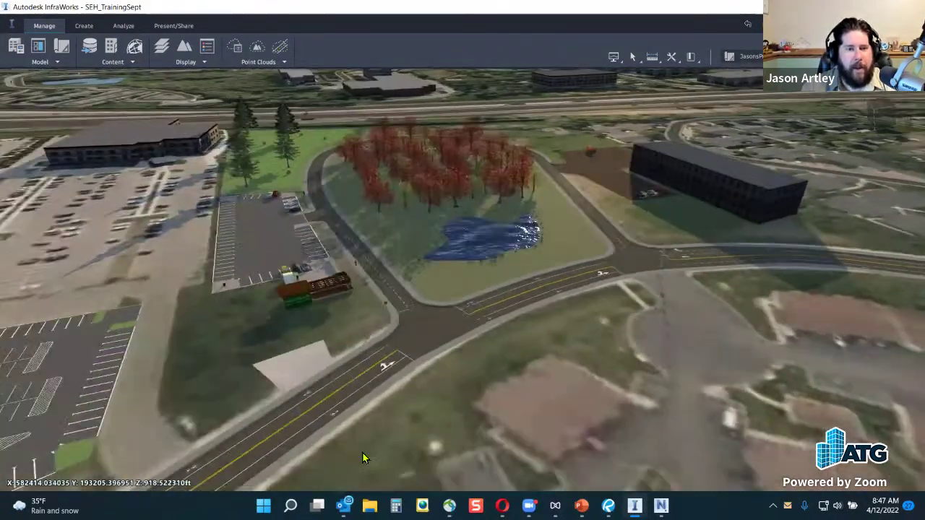
pyautogui.scroll(2, 379, 451)
pyautogui.moveTo(445, 464); pyautogui.dragTo(311, 340)
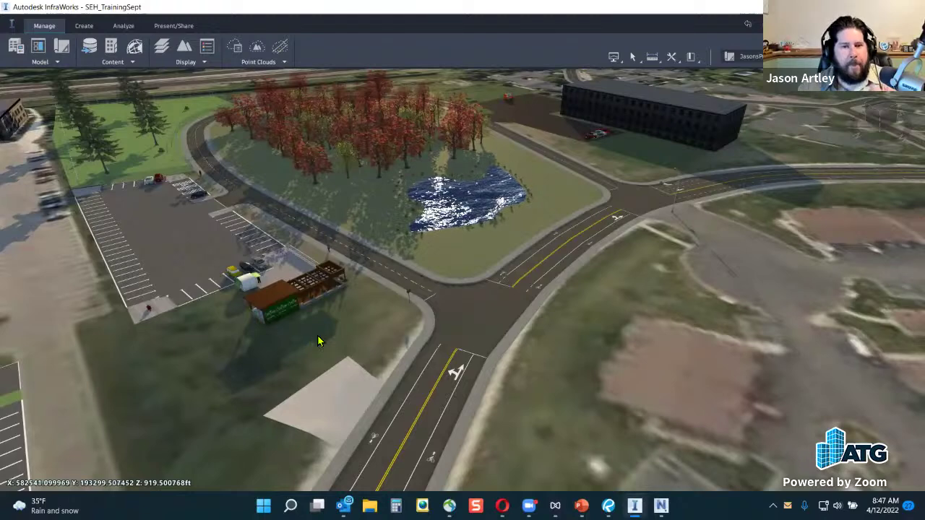
pyautogui.moveTo(618, 291); pyautogui.dragTo(545, 405)
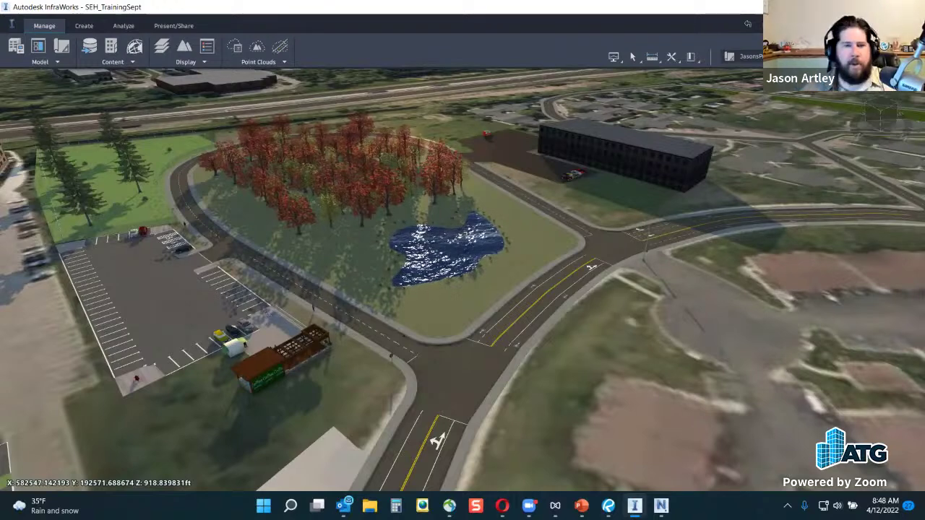
# - Review the settings for exporting the site to a 3D model file, and close them without exporting
pyautogui.click(173, 26)
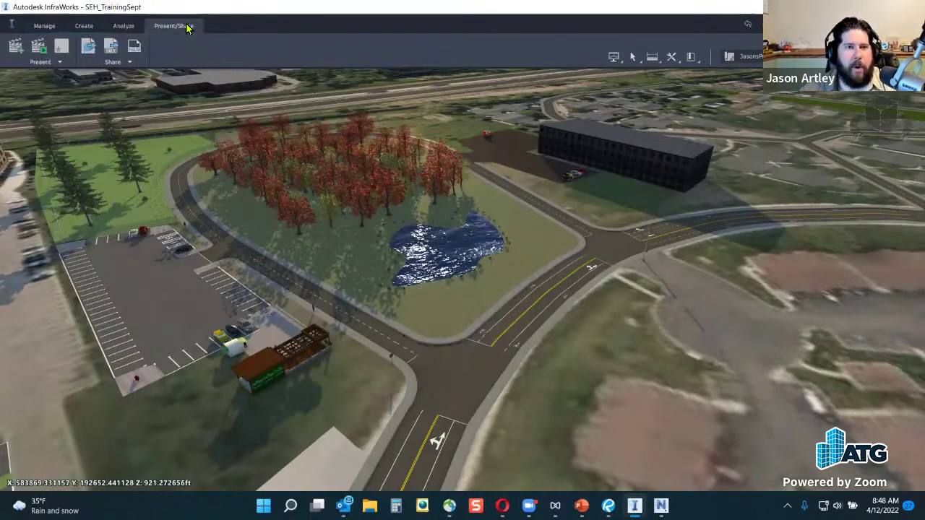
pyautogui.click(90, 48)
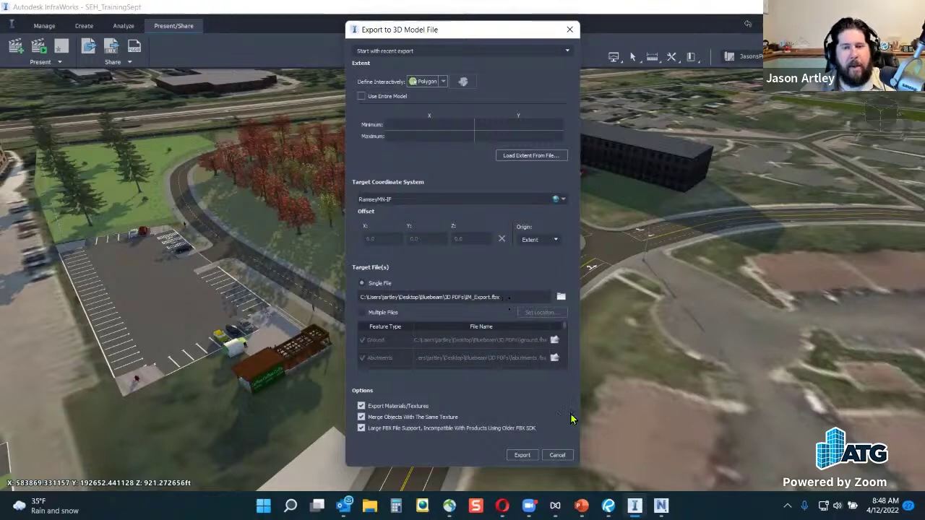
pyautogui.click(558, 455)
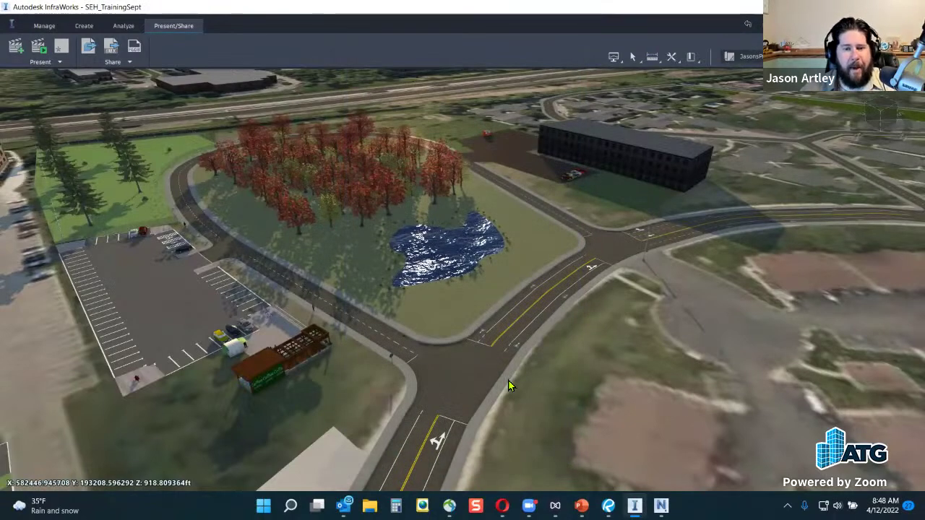
# - Switch to Navisworks Manage and append the file IM_fromIW.nwc from the 3D PDFs folder
pyautogui.click(660, 505)
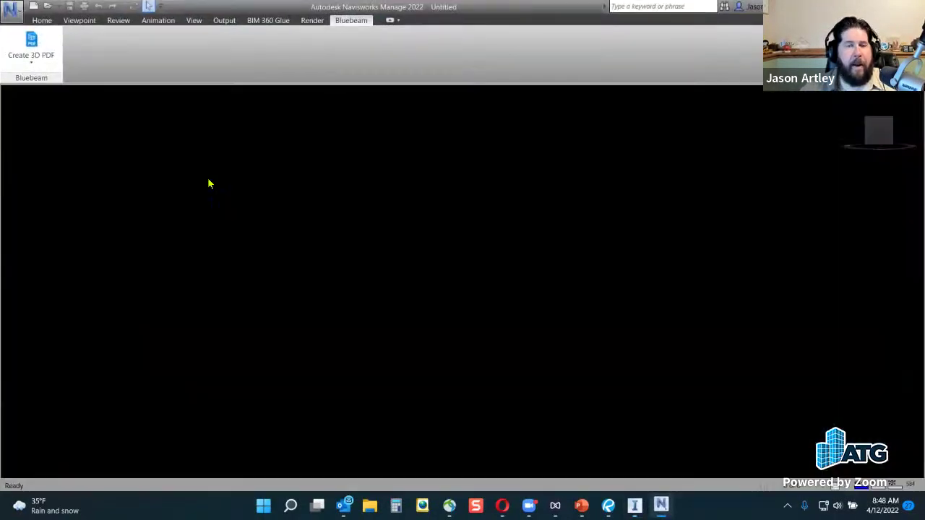
pyautogui.click(40, 21)
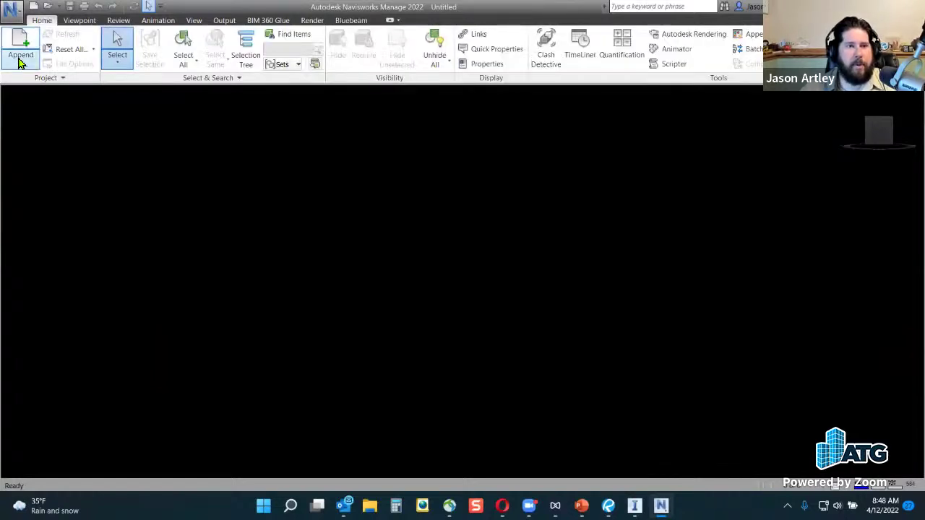
pyautogui.click(19, 49)
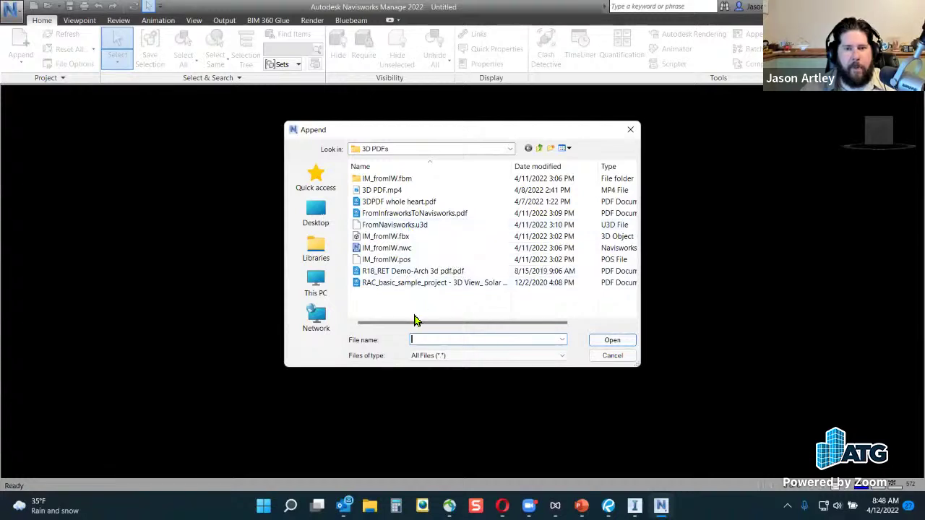
pyautogui.click(386, 249)
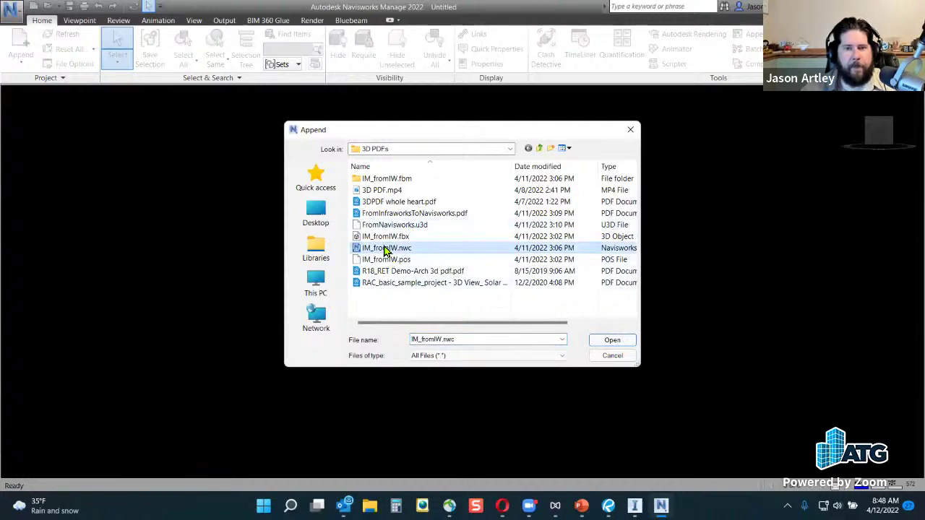
pyautogui.click(612, 341)
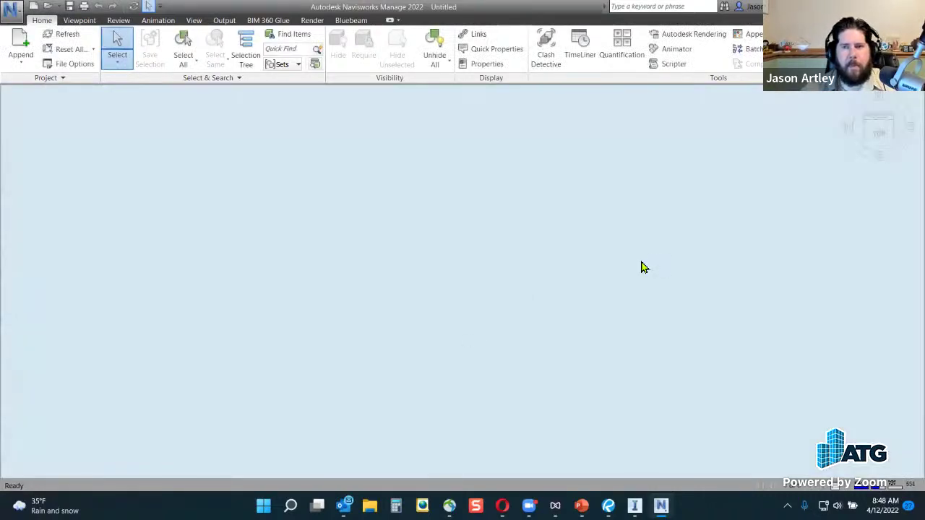
# - View the appended site model from a corner angle, select the ground surface to inspect it, and clear the selection
pyautogui.click(870, 149)
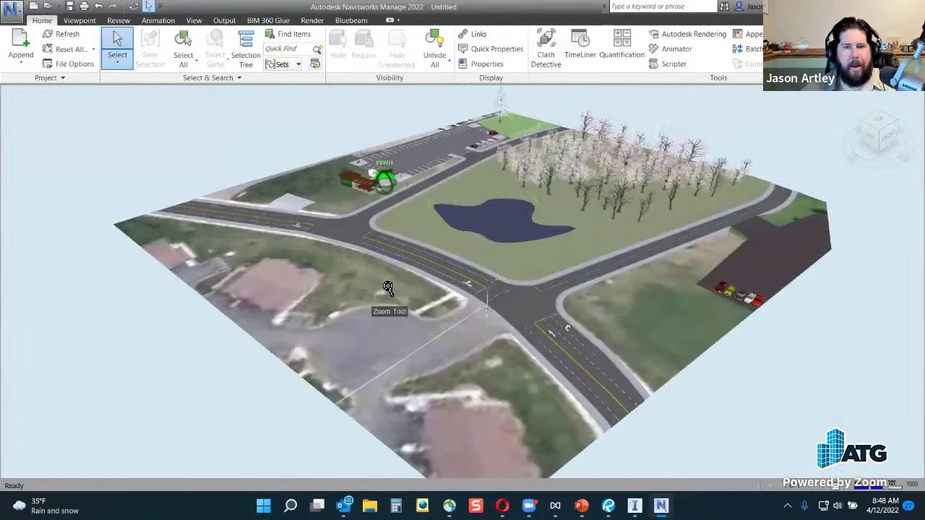
pyautogui.click(416, 315)
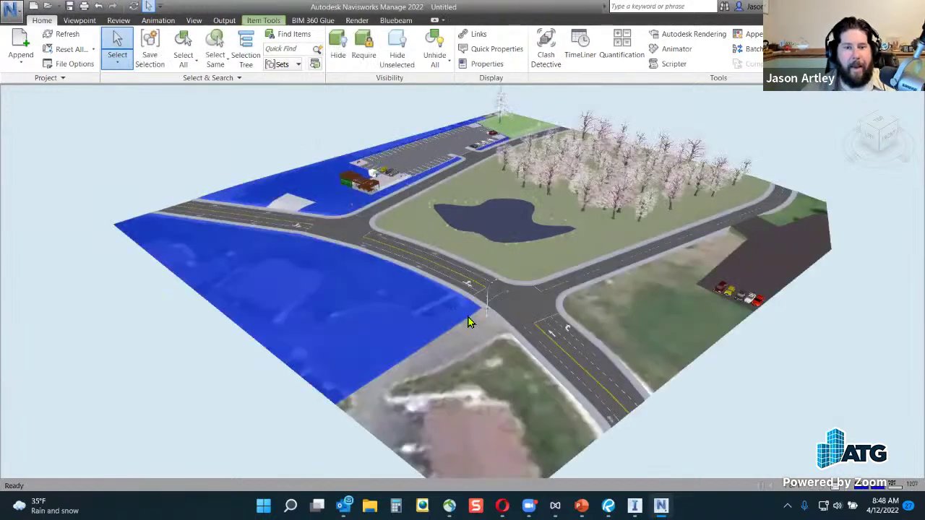
pyautogui.press('Escape')
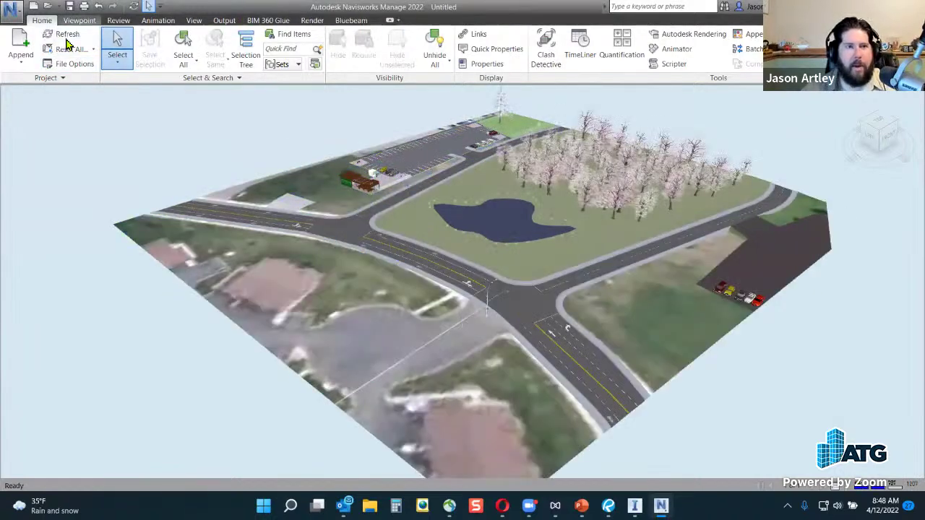
# - Turn on the navigation bar and view the parking lot and pergola building from closer up
pyautogui.click(80, 21)
pyautogui.click(194, 21)
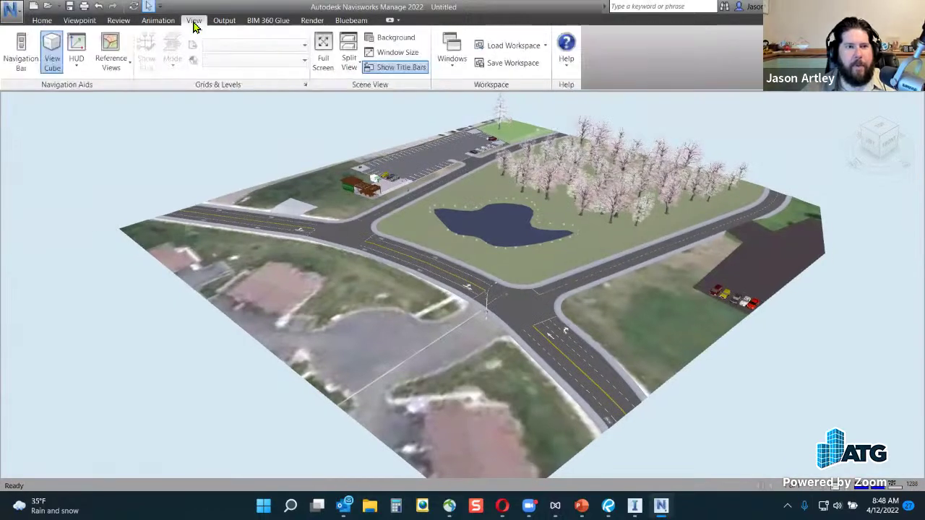
pyautogui.click(21, 56)
pyautogui.moveTo(505, 316); pyautogui.dragTo(325, 310)
pyautogui.scroll(5, 329, 311)
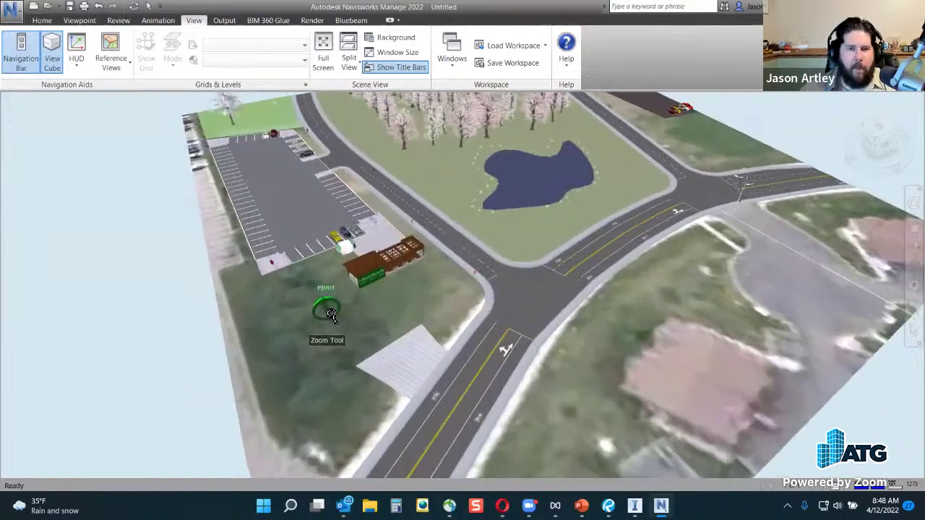
# - Look closely at the coffee building, the road intersection beside it and the pond from several angles
pyautogui.scroll(2, 502, 318)
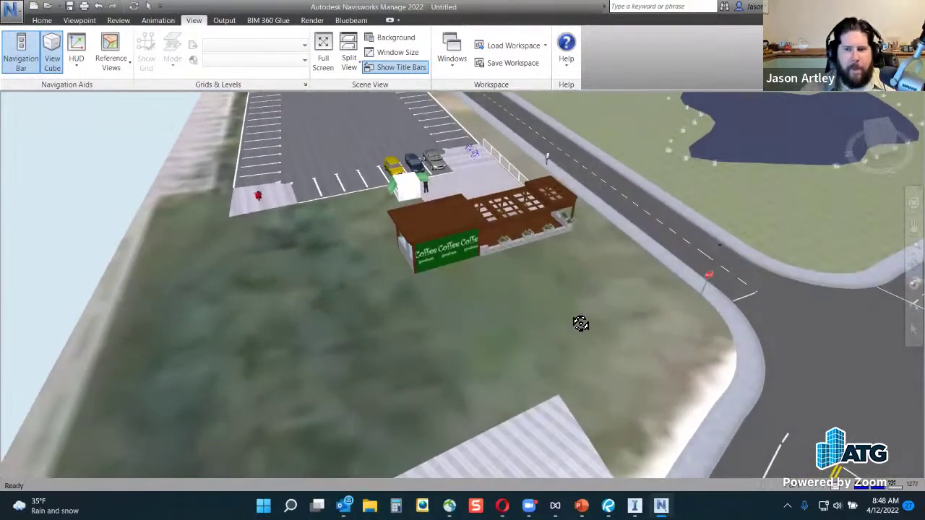
pyautogui.click(480, 299)
pyautogui.press('Escape')
pyautogui.scroll(4, 729, 264)
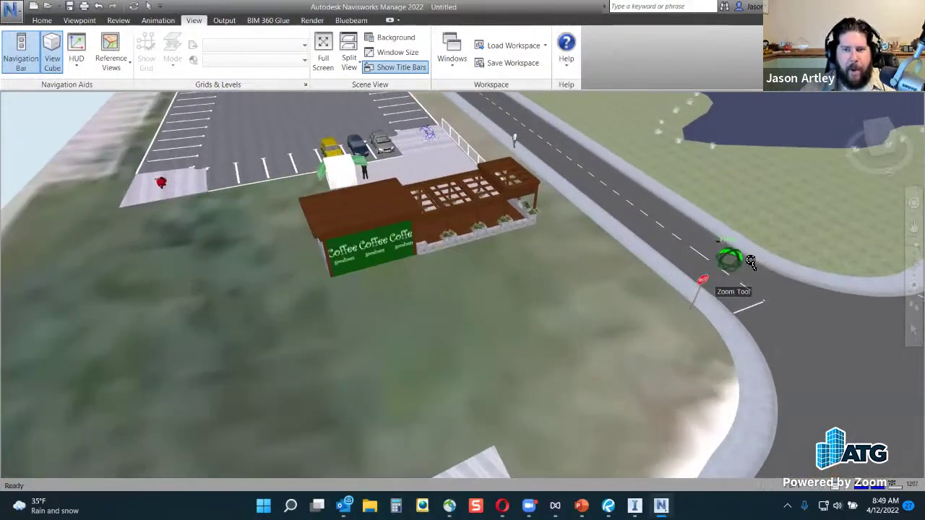
pyautogui.scroll(2, 752, 266)
pyautogui.moveTo(681, 351); pyautogui.dragTo(561, 321)
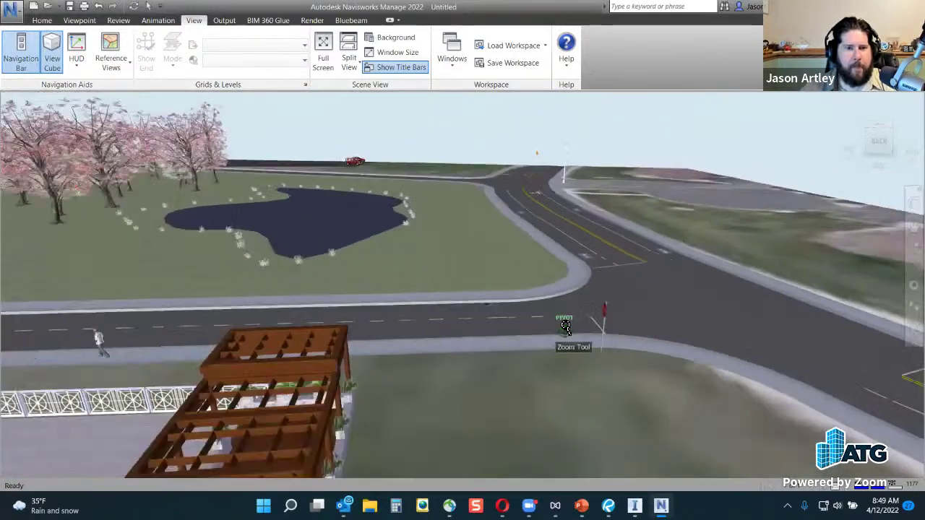
# - View the full parking lot, the fenced lawn and the blossoming trees from the back of the site
pyautogui.scroll(-2, 464, 370)
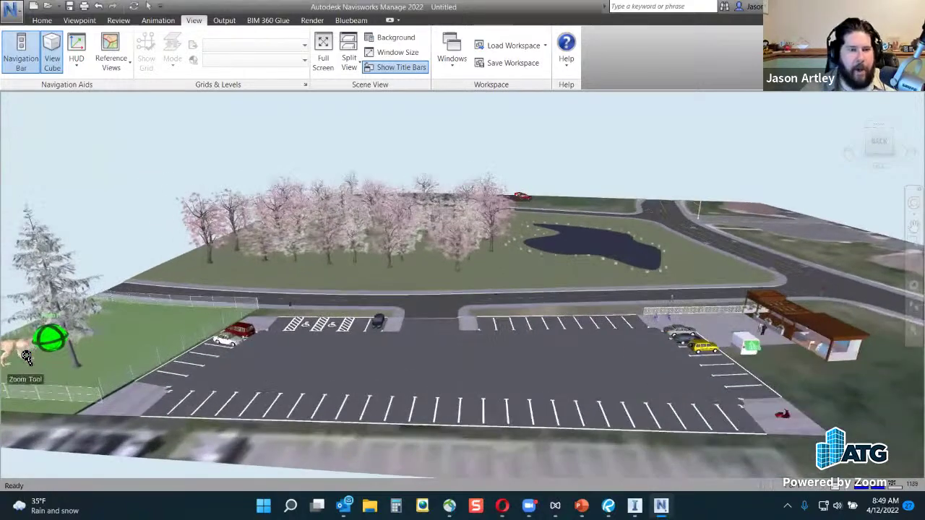
pyautogui.scroll(5, 178, 382)
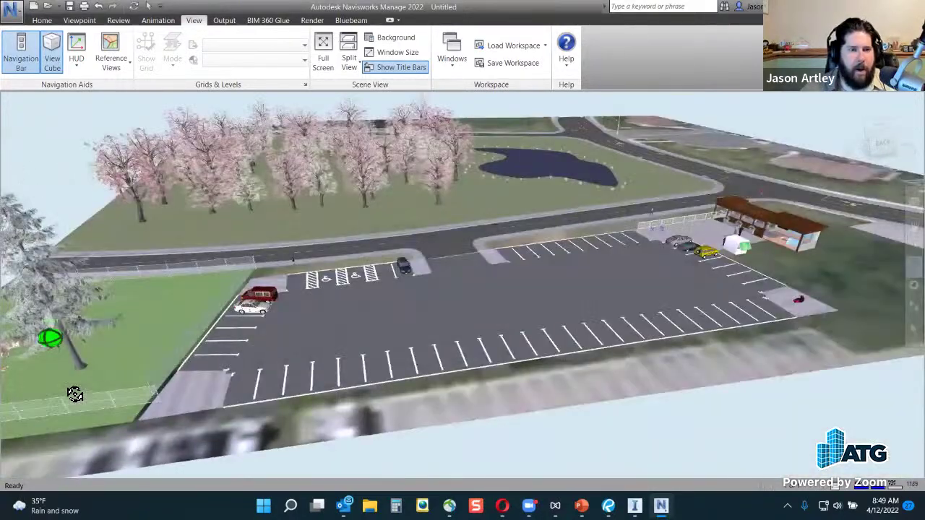
pyautogui.moveTo(594, 243); pyautogui.dragTo(645, 270)
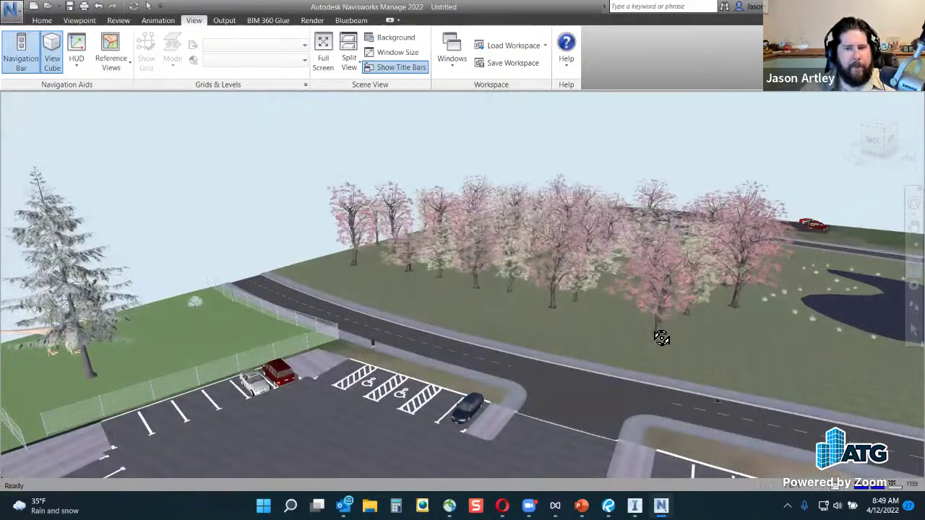
# - Switch to InfraWorks to compare the trees with the original model, and return to Navisworks for a view of the whole site
pyautogui.click(634, 506)
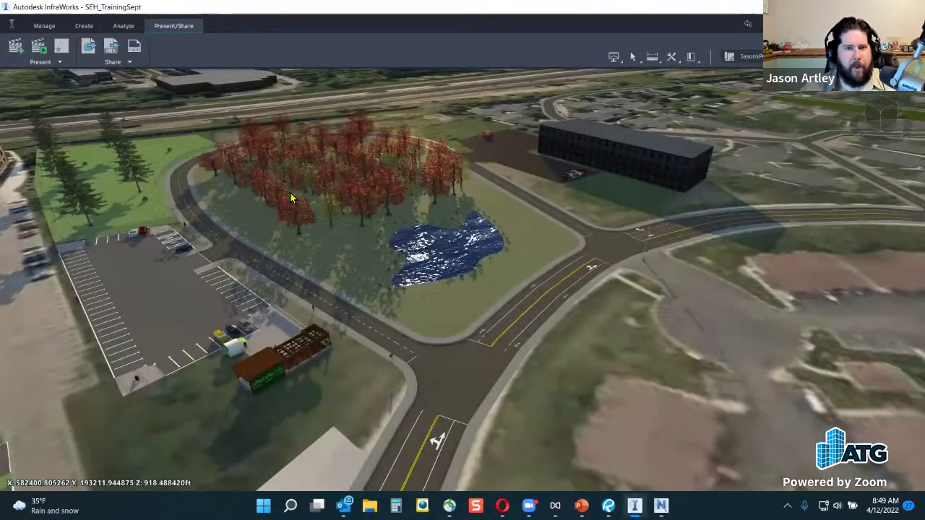
pyautogui.click(661, 505)
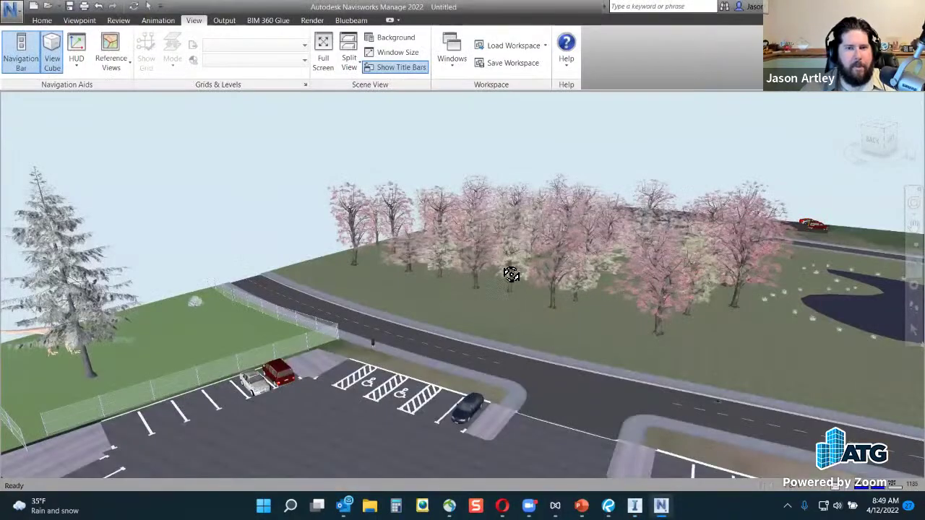
pyautogui.moveTo(605, 431)
pyautogui.mouseDown()
pyautogui.moveTo(694, 419)
pyautogui.moveTo(752, 483)
pyautogui.moveTo(341, 359)
pyautogui.moveTo(853, 329)
pyautogui.moveTo(838, 346)
pyautogui.moveTo(725, 355)
pyautogui.moveTo(483, 335)
pyautogui.mouseUp()
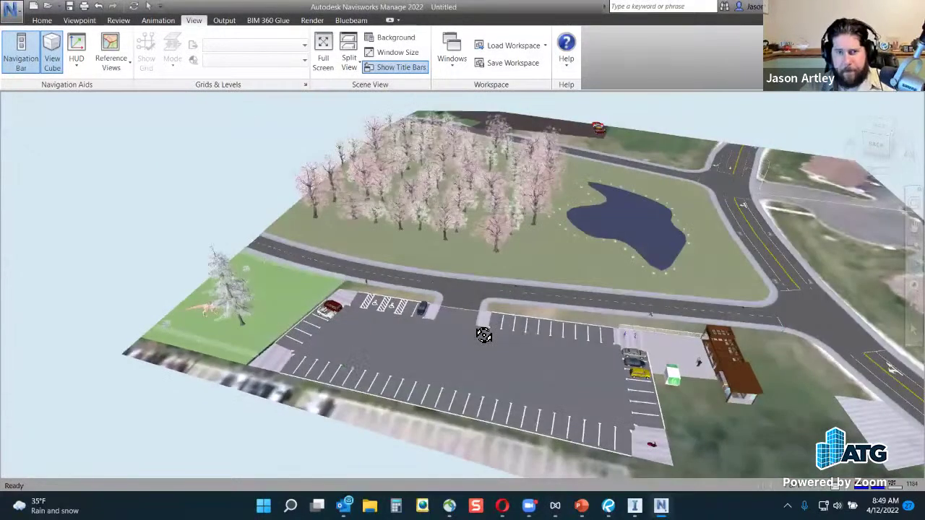
# - Review the Bluebeam 3D PDF settings for page size, lighting and rendering mode, and close them without changes
pyautogui.click(347, 22)
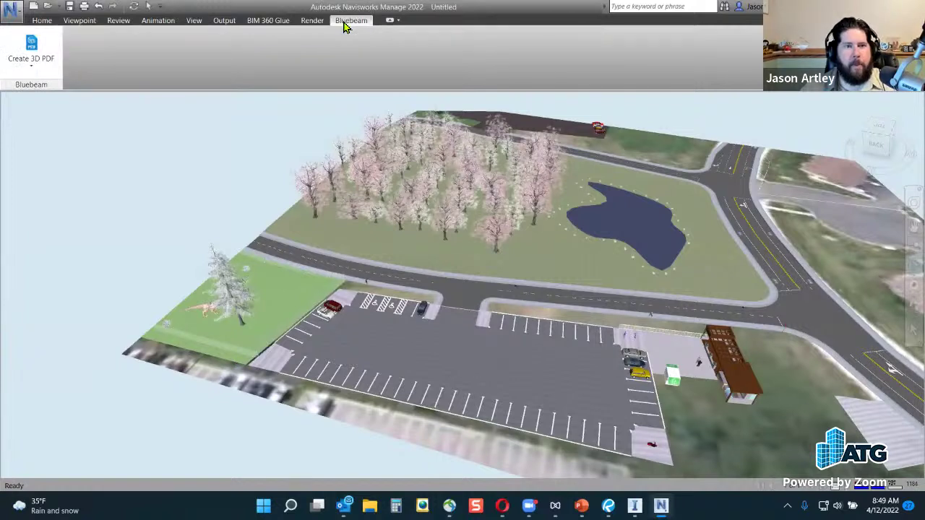
pyautogui.click(31, 63)
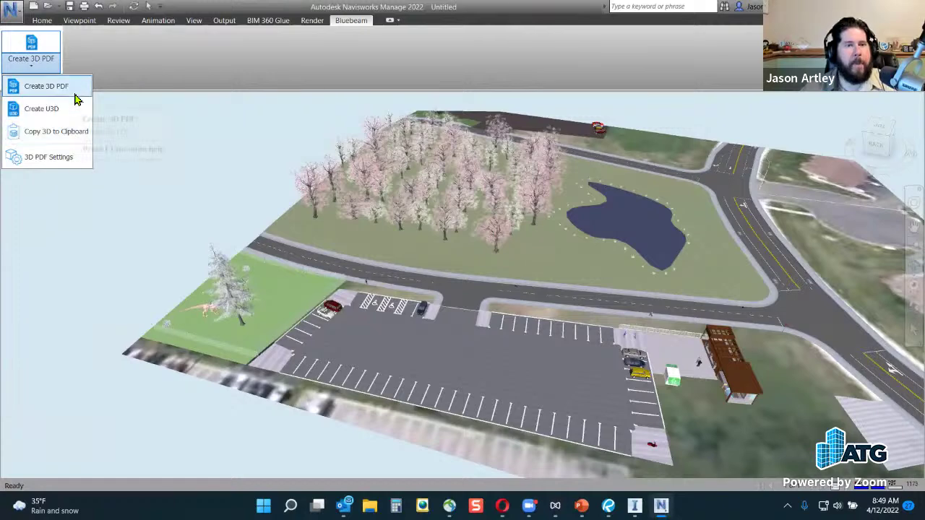
pyautogui.click(68, 161)
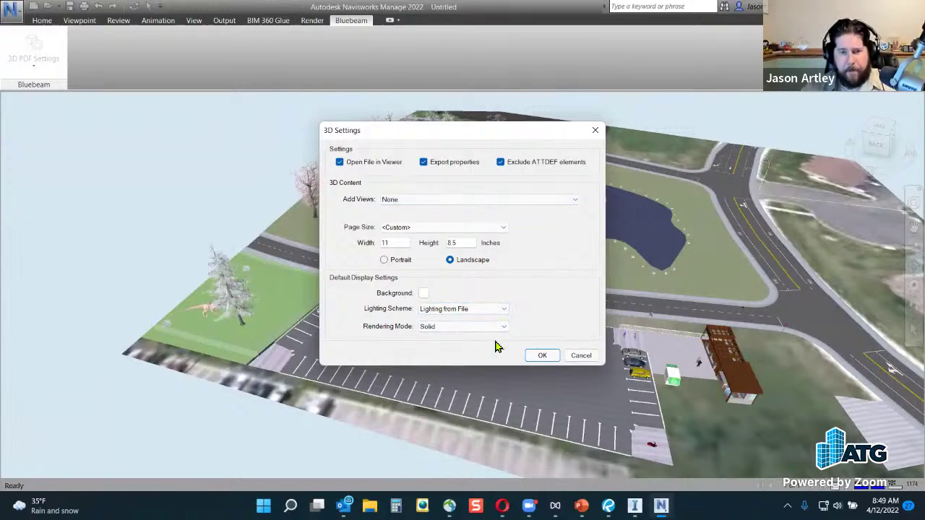
pyautogui.click(580, 355)
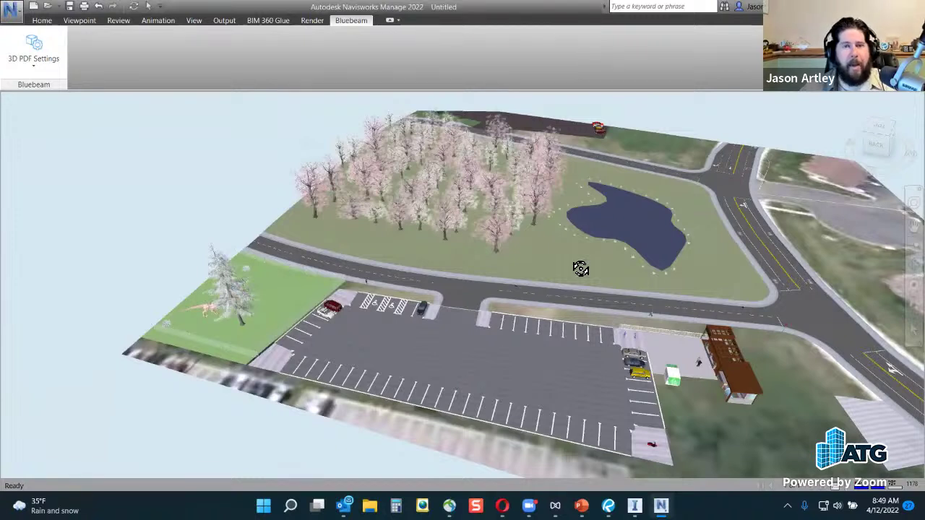
# - Try to create a 3D PDF of the site model without selecting any objects
pyautogui.click(33, 65)
pyautogui.click(51, 83)
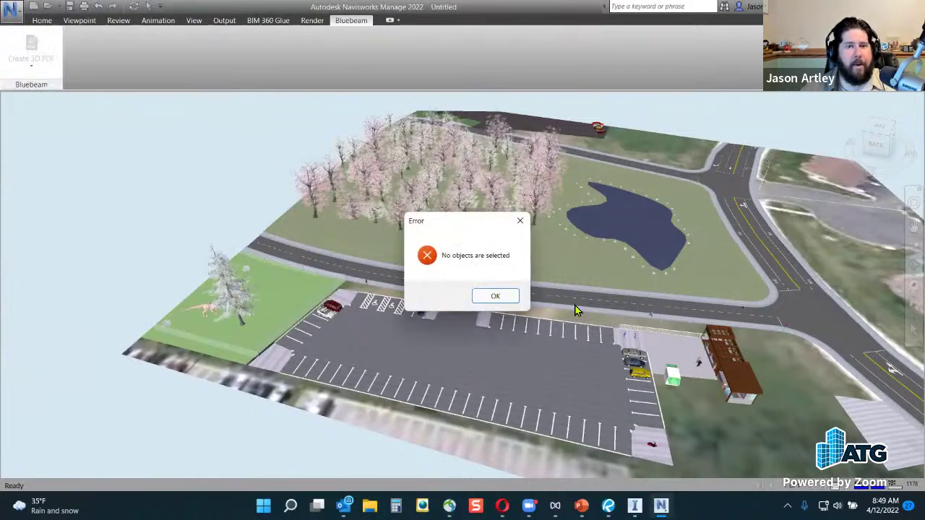
pyautogui.click(495, 300)
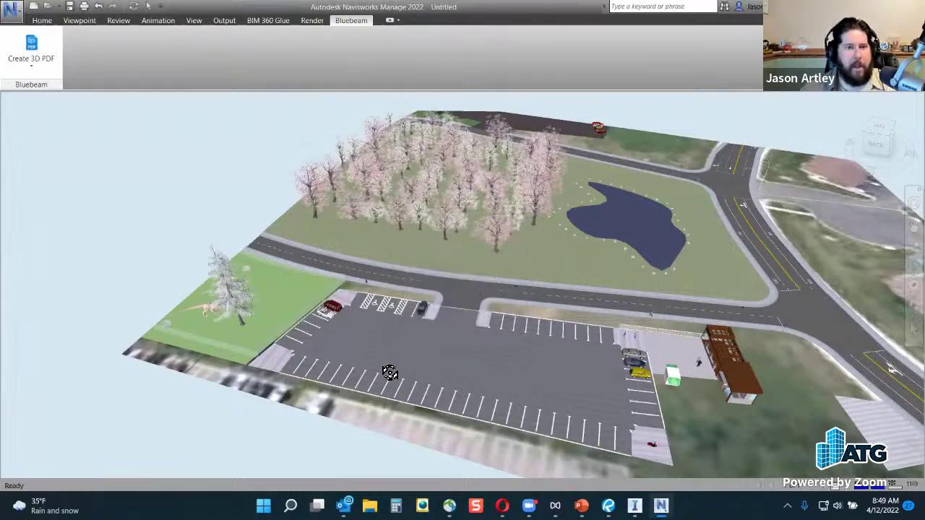
# - Select everything in the site model and start creating a 3D PDF, cancelling at the file save stage
pyautogui.scroll(-3, 386, 374)
pyautogui.click(42, 20)
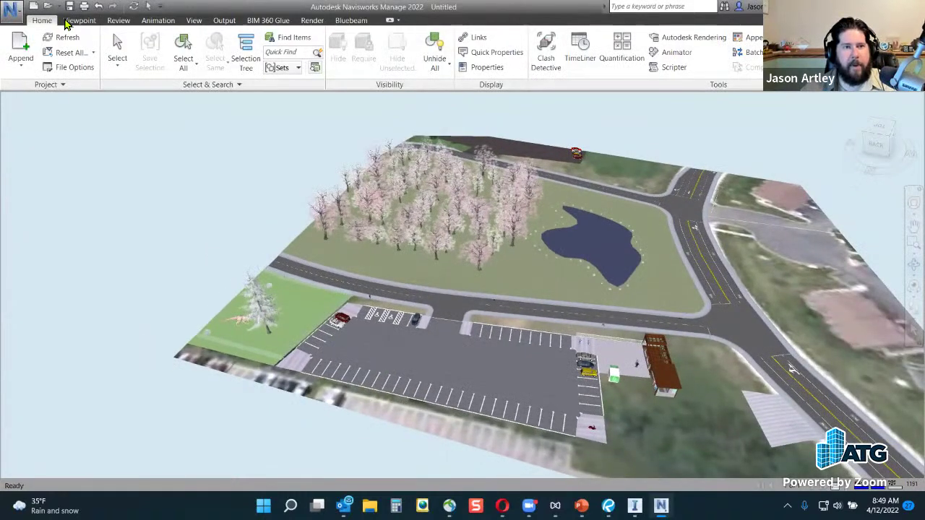
pyautogui.click(183, 53)
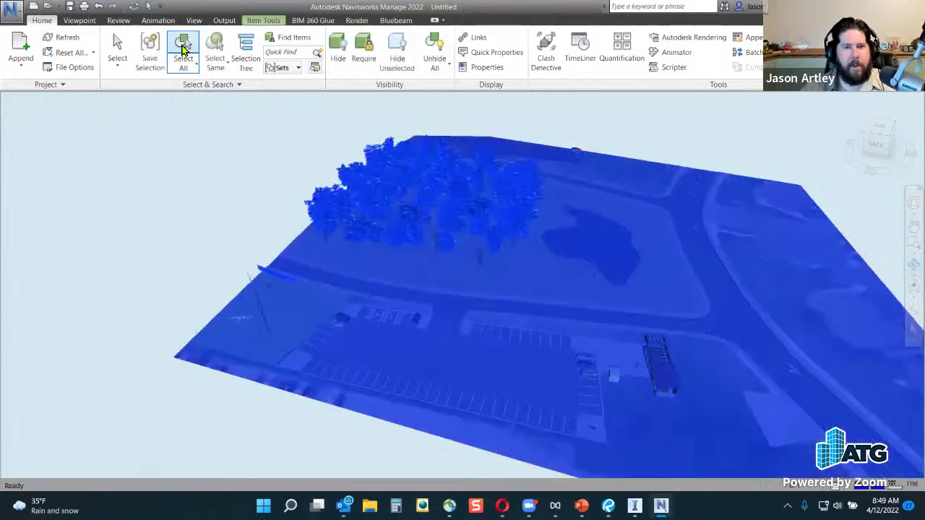
pyautogui.click(395, 21)
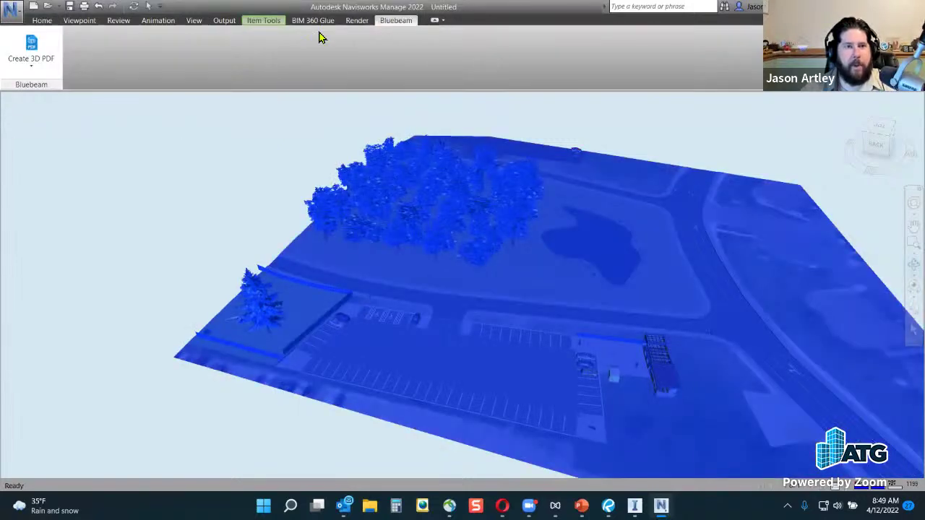
pyautogui.click(48, 40)
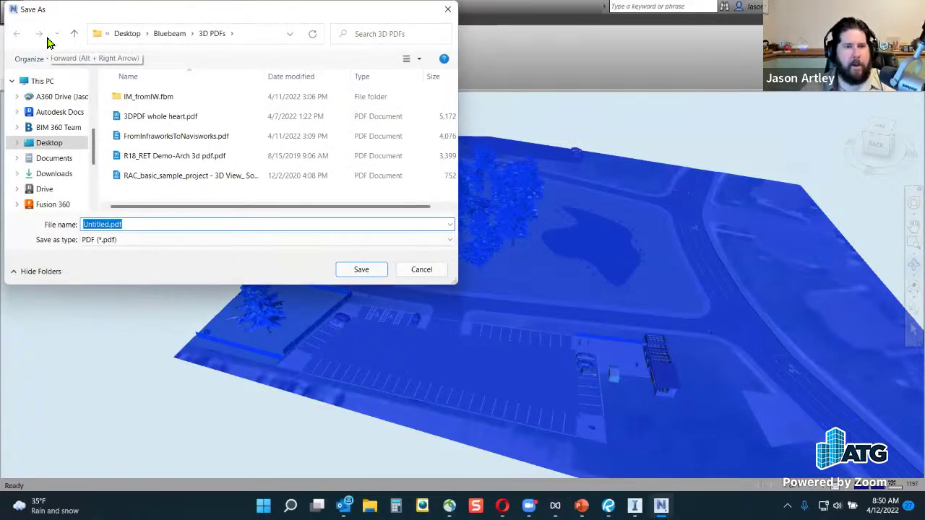
pyautogui.click(423, 271)
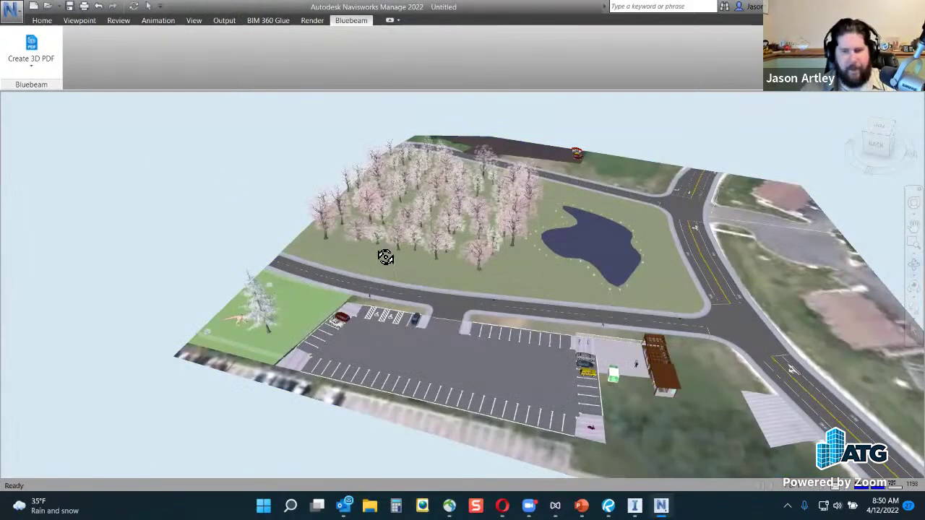
# - Switch to Bluebeam Revu and close the RAC_basic_sample_project and BCU_Construction_Set documents
pyautogui.moveTo(609, 506)
pyautogui.click(607, 448)
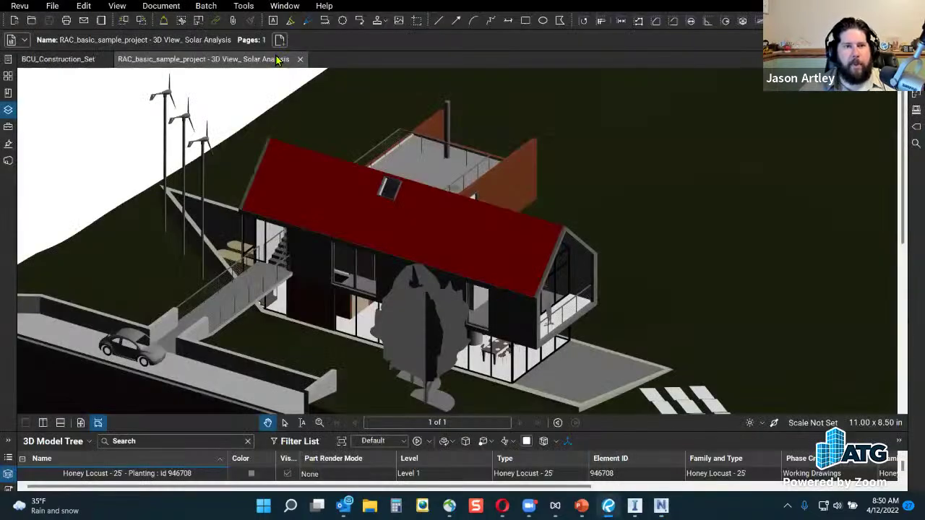
pyautogui.click(299, 62)
pyautogui.click(108, 63)
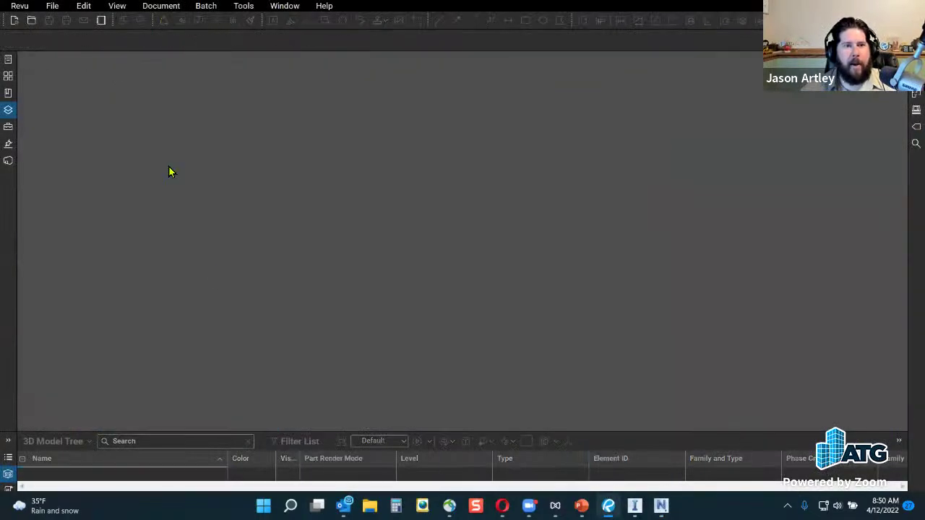
# - Open FromInfraworksToNavisworks.pdf from the 3D PDFs folder
pyautogui.click(33, 16)
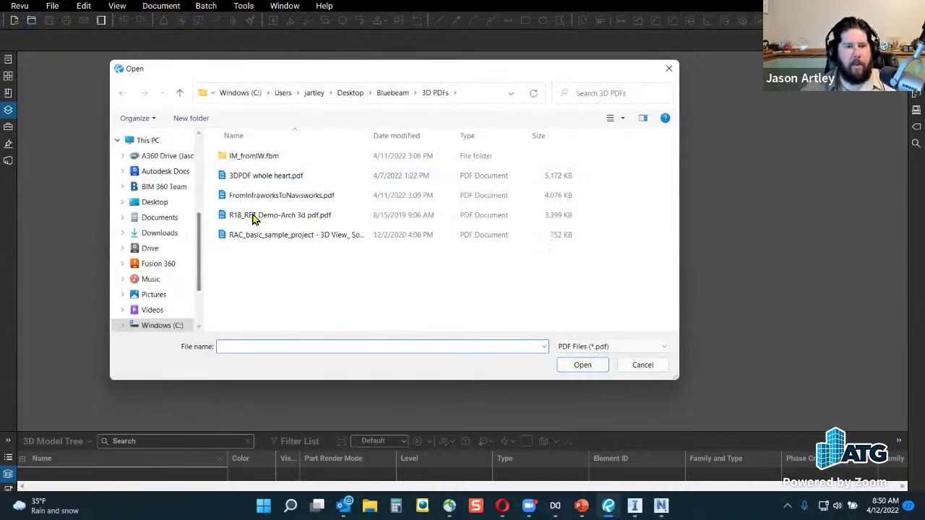
pyautogui.click(282, 198)
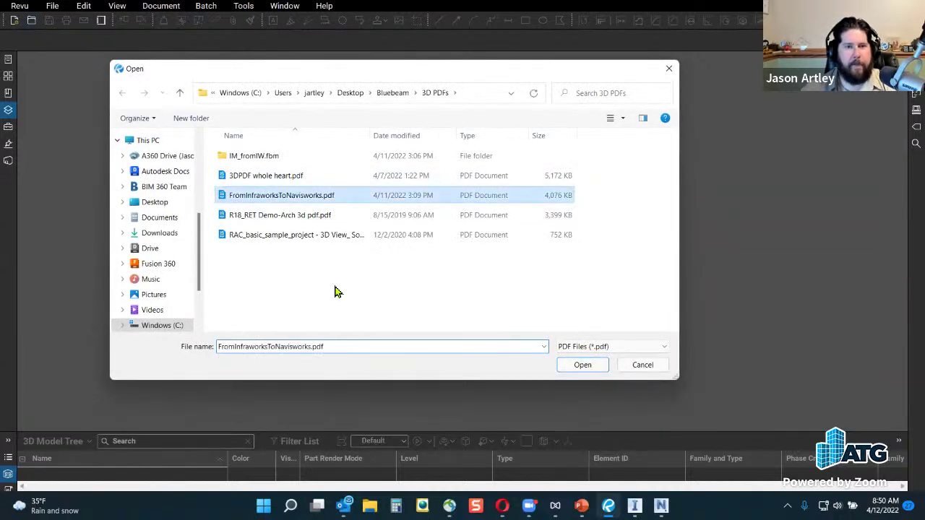
pyautogui.click(576, 368)
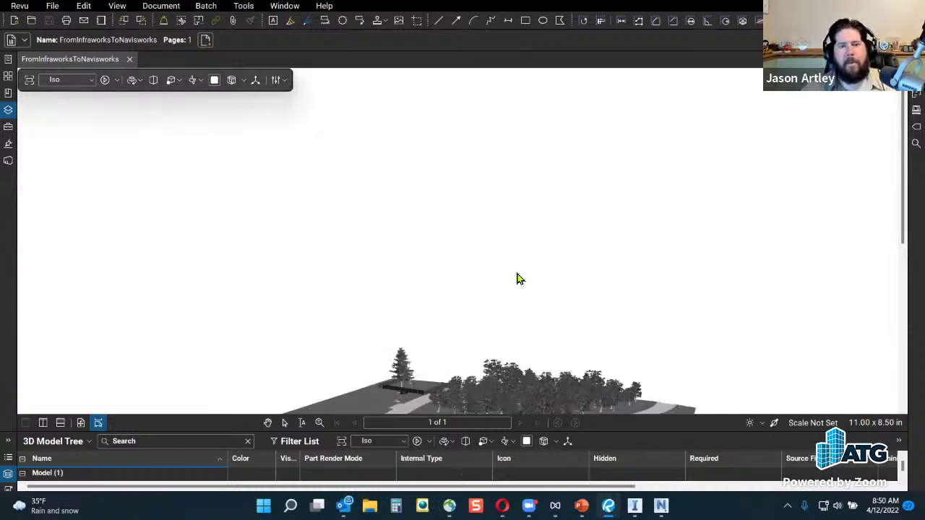
# - Orbit the 3D PDF model to inspect the trees, the pond and the roads around them
pyautogui.moveTo(531, 361); pyautogui.dragTo(544, 228)
pyautogui.scroll(6, 466, 386)
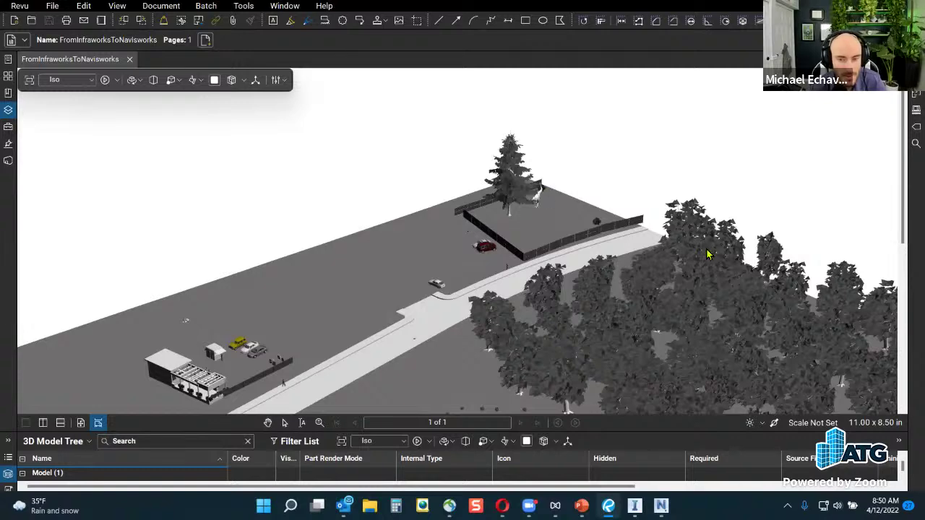
pyautogui.moveTo(903, 193); pyautogui.dragTo(904, 289)
pyautogui.moveTo(646, 340); pyautogui.dragTo(607, 355)
pyautogui.moveTo(333, 276); pyautogui.dragTo(432, 255)
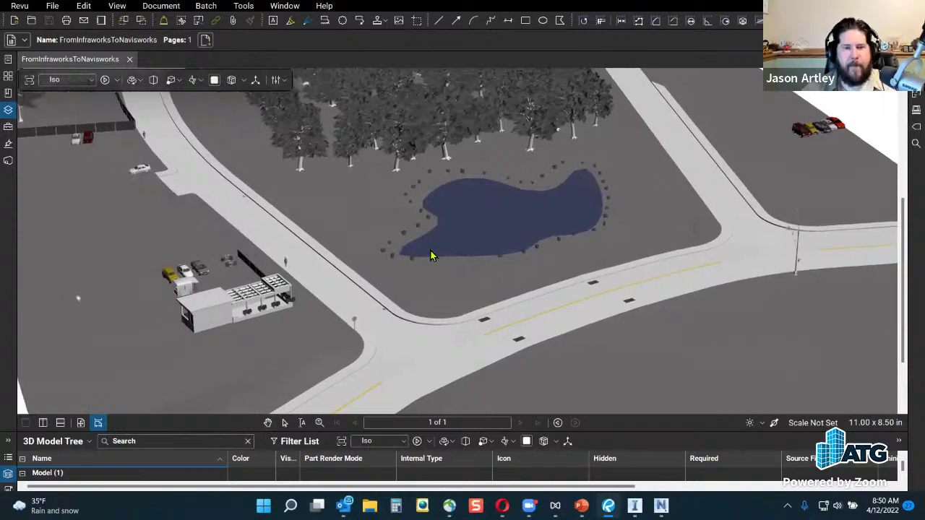
# - Examine the building, parked cars and road edges of the 3D PDF model up close, and return to an overview of the site
pyautogui.moveTo(264, 295); pyautogui.dragTo(354, 276)
pyautogui.moveTo(273, 338); pyautogui.dragTo(217, 372)
pyautogui.moveTo(435, 335); pyautogui.dragTo(327, 322)
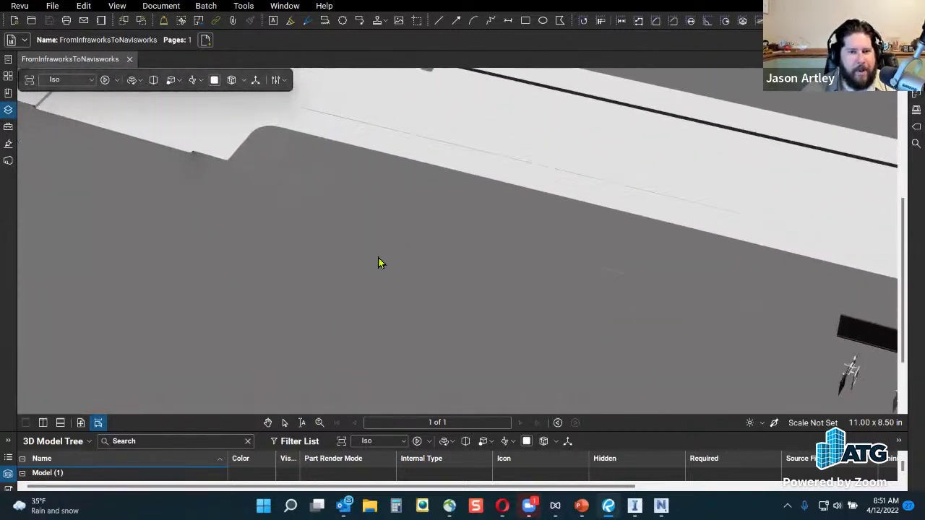
pyautogui.scroll(-5, 424, 234)
pyautogui.moveTo(313, 289); pyautogui.dragTo(531, 319)
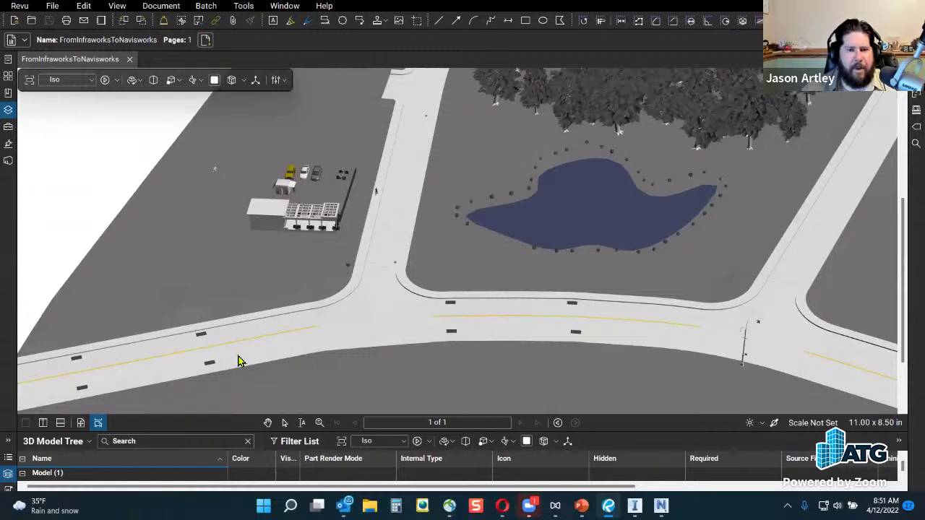
pyautogui.moveTo(597, 351)
pyautogui.mouseDown()
pyautogui.moveTo(578, 376)
pyautogui.moveTo(582, 356)
pyautogui.mouseUp()
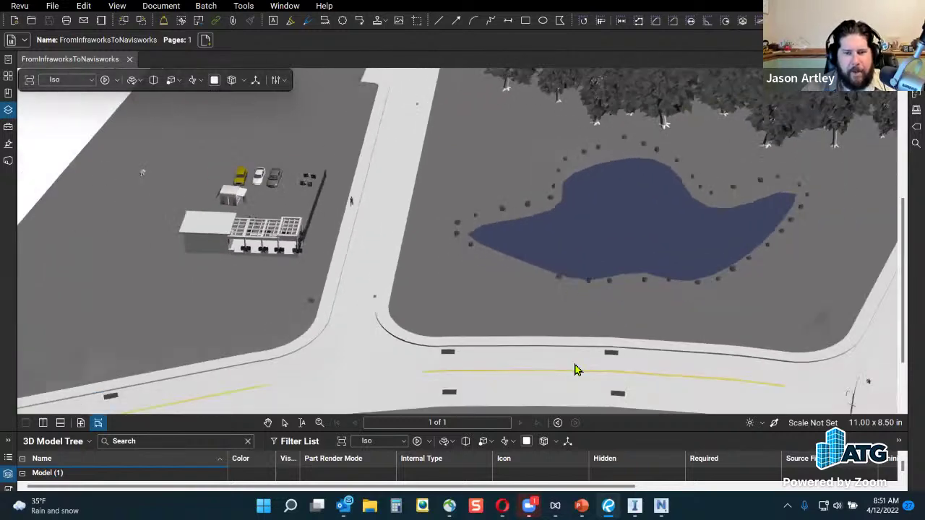
pyautogui.moveTo(466, 388); pyautogui.dragTo(553, 369)
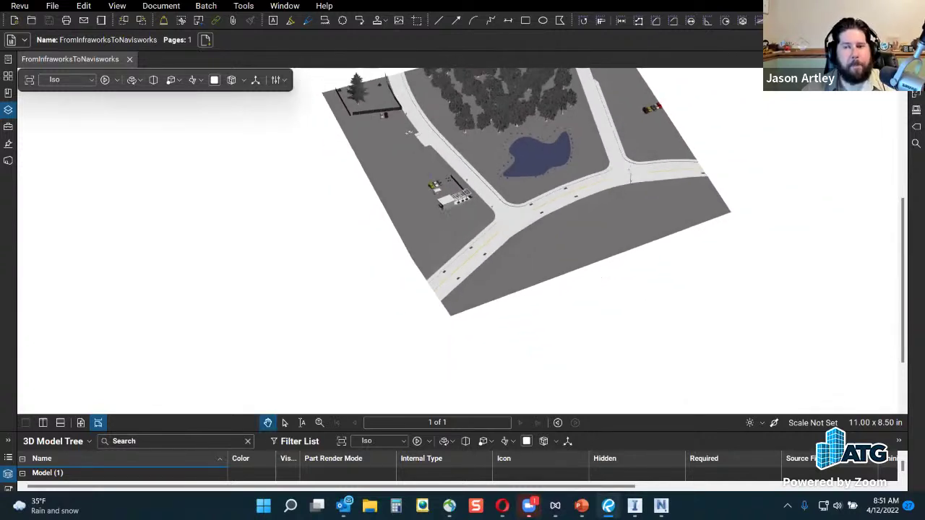
pyautogui.moveTo(903, 227); pyautogui.dragTo(902, 194)
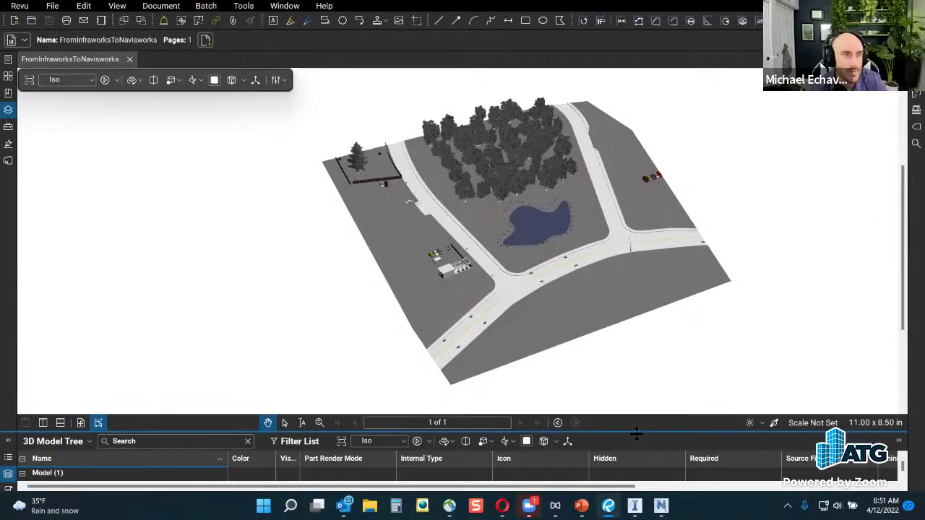
# - Enlarge the 3D Model Tree area and recolor the ground mesh around the parking lot, Mesh 68, dark green
pyautogui.moveTo(636, 412); pyautogui.dragTo(637, 333)
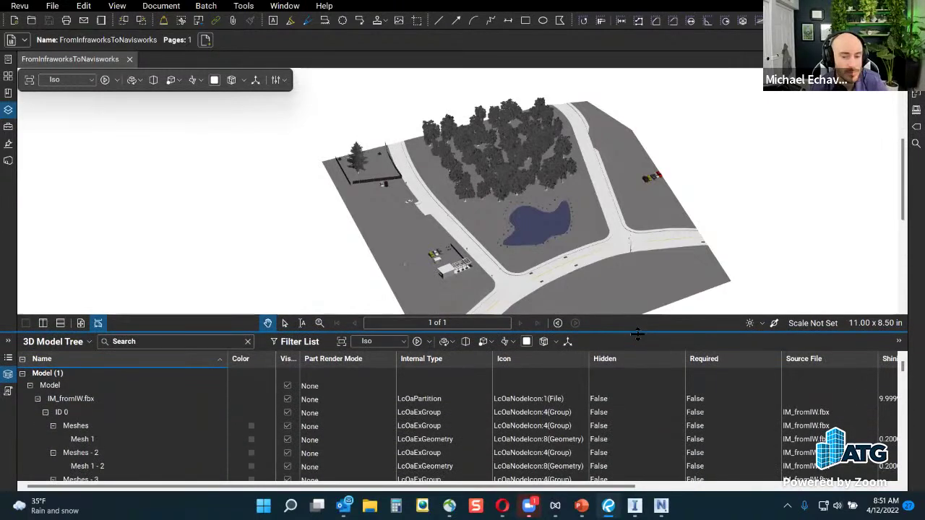
pyautogui.click(597, 284)
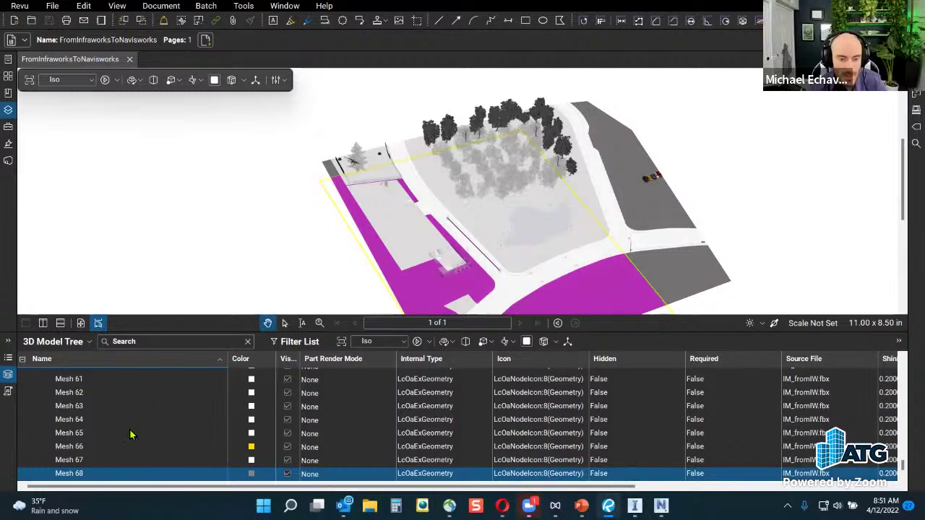
pyautogui.click(252, 474)
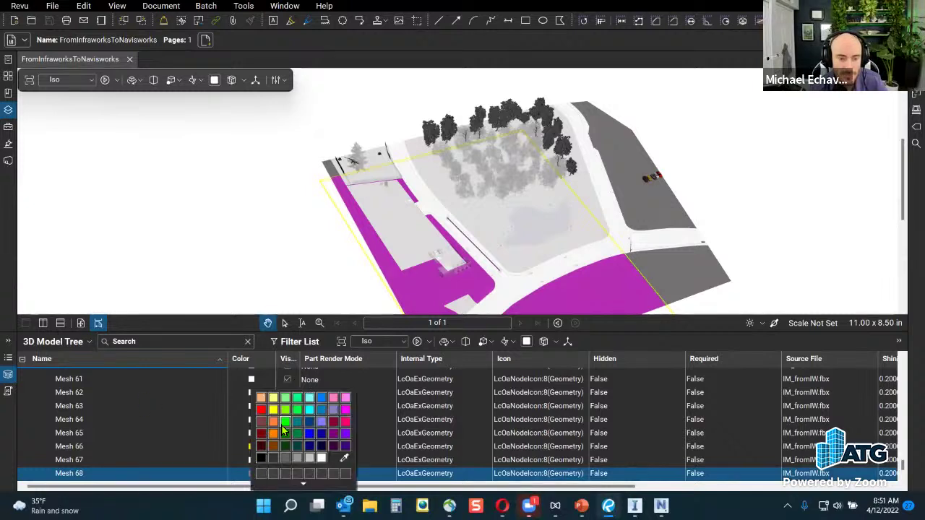
pyautogui.click(286, 434)
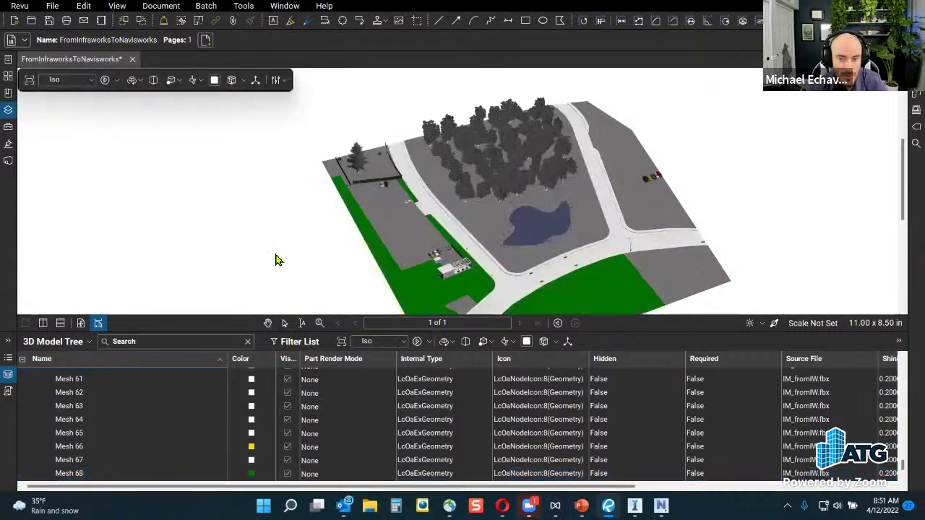
# - Recolor the ground beyond the intersection, Mesh 69, and the ground around the trees and pond, Mesh 74, dark green
pyautogui.click(678, 286)
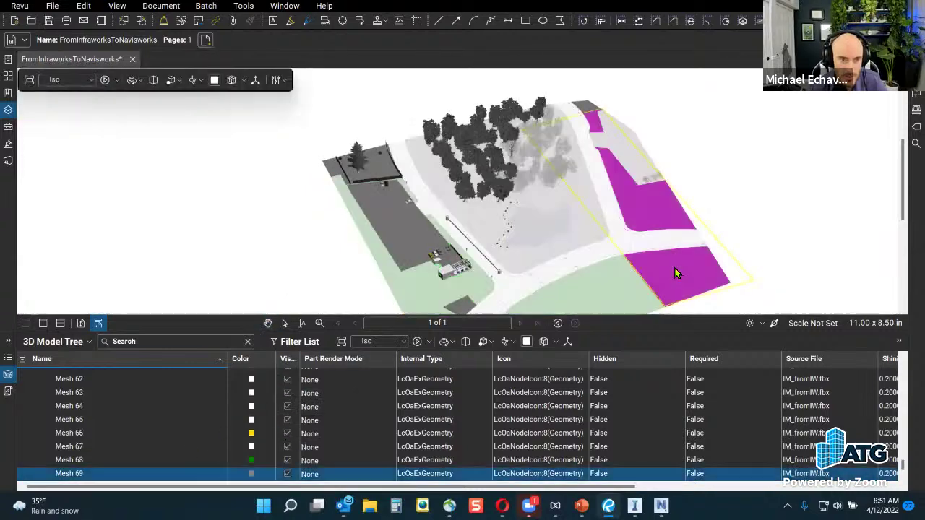
pyautogui.click(251, 477)
pyautogui.click(288, 435)
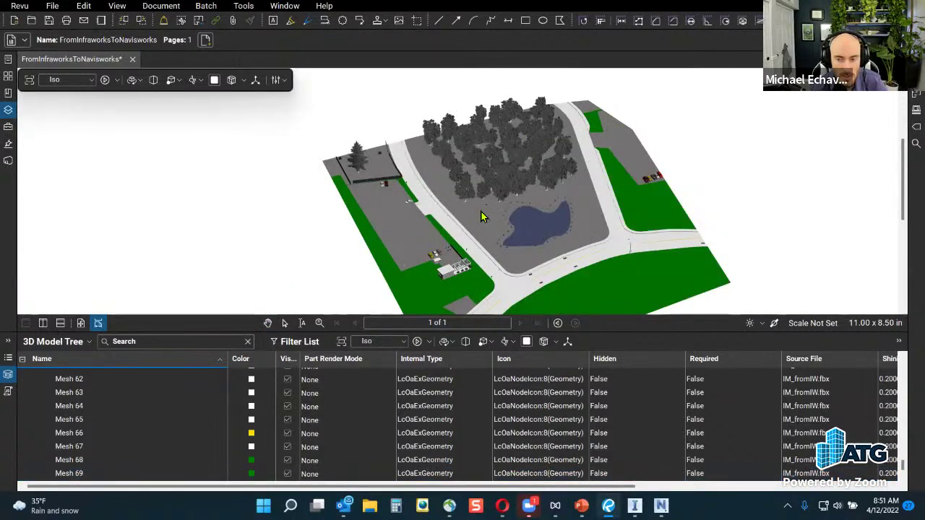
pyautogui.click(481, 212)
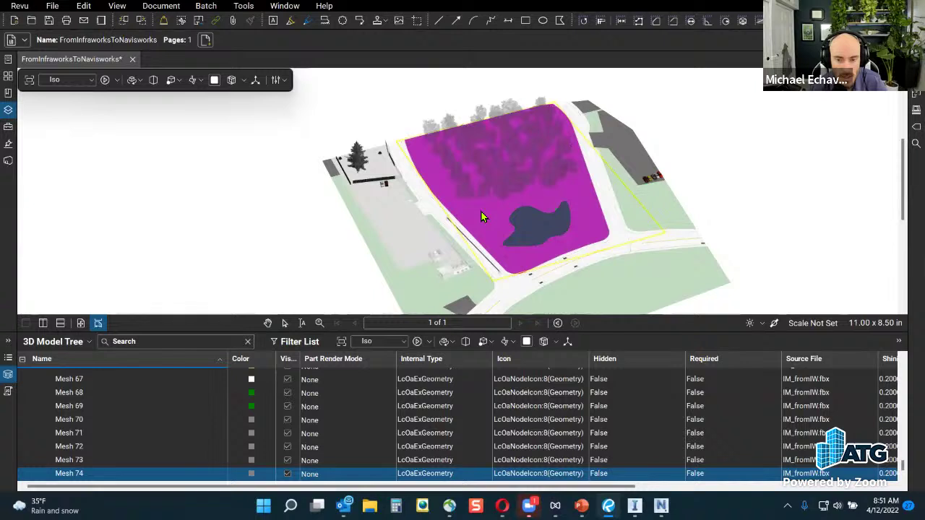
pyautogui.click(252, 475)
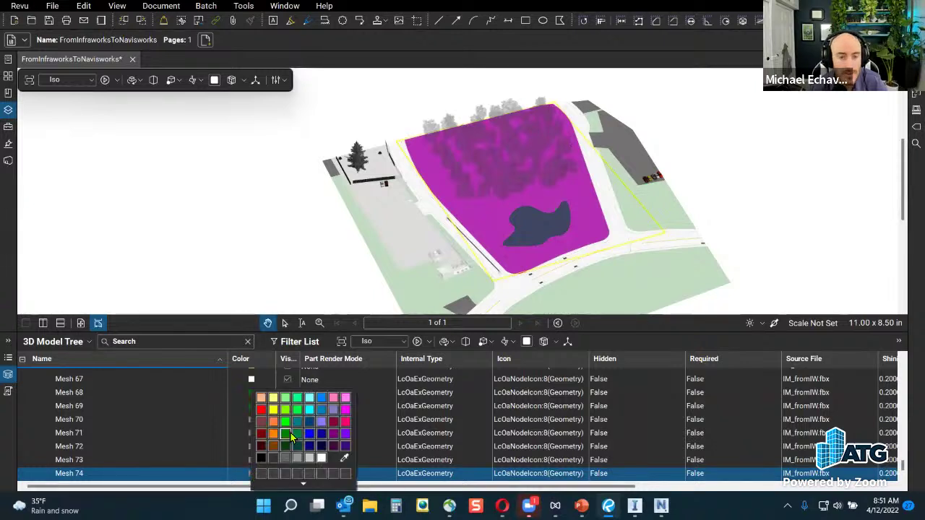
pyautogui.click(292, 436)
# - Recolor the parking lot surface, Mesh 79, dark gray
pyautogui.click(402, 236)
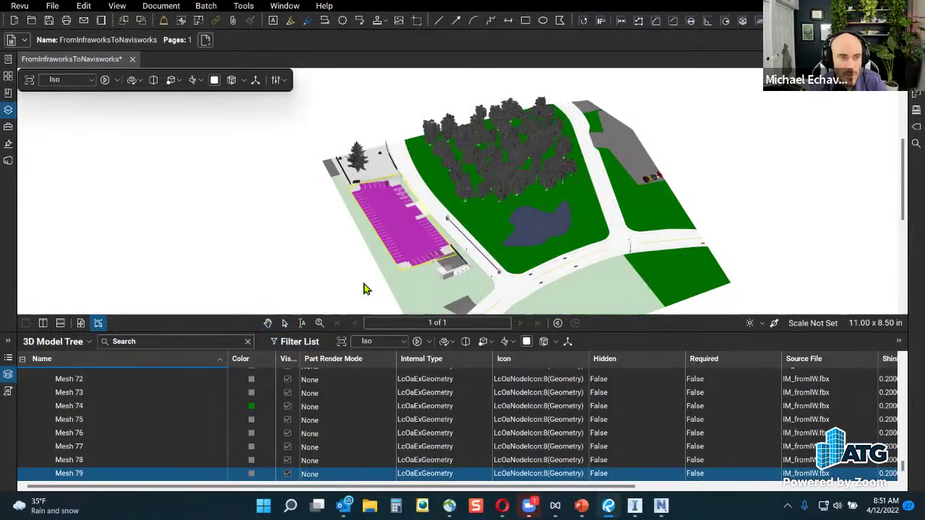
pyautogui.scroll(5, 367, 286)
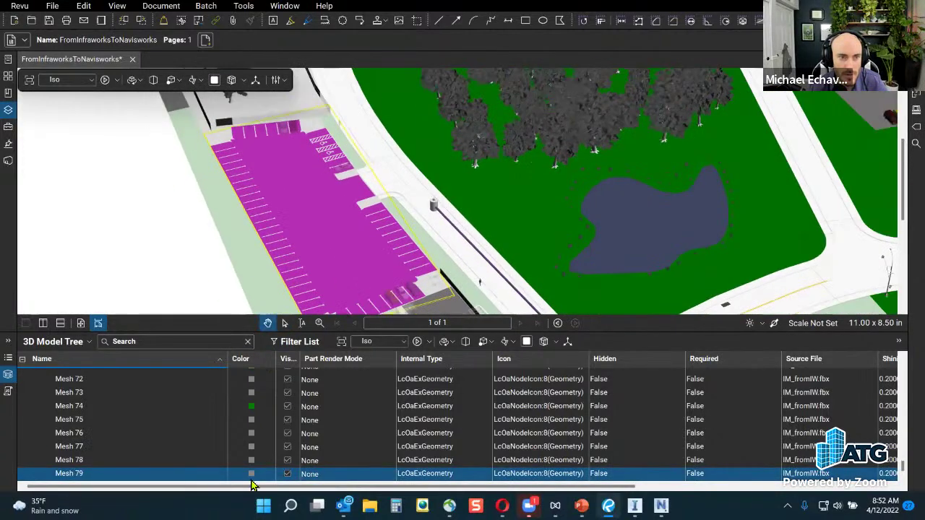
pyautogui.click(252, 475)
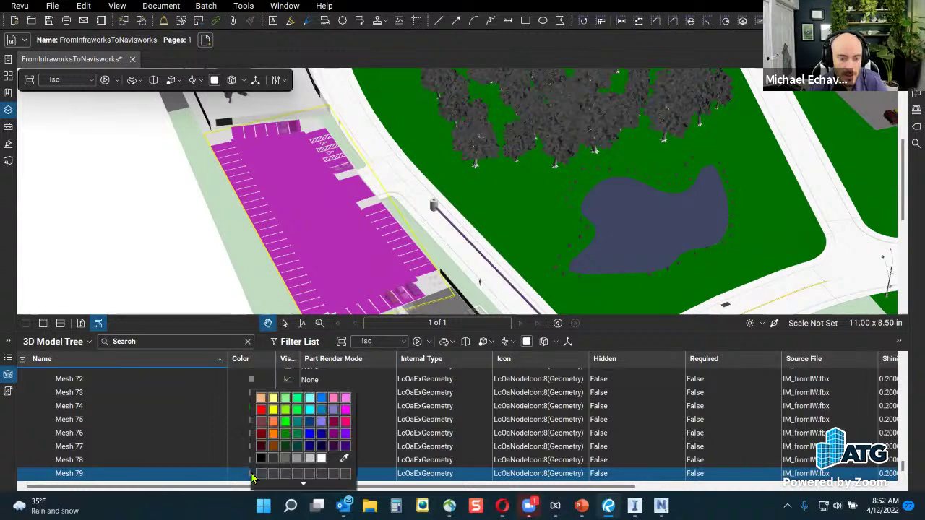
pyautogui.click(273, 459)
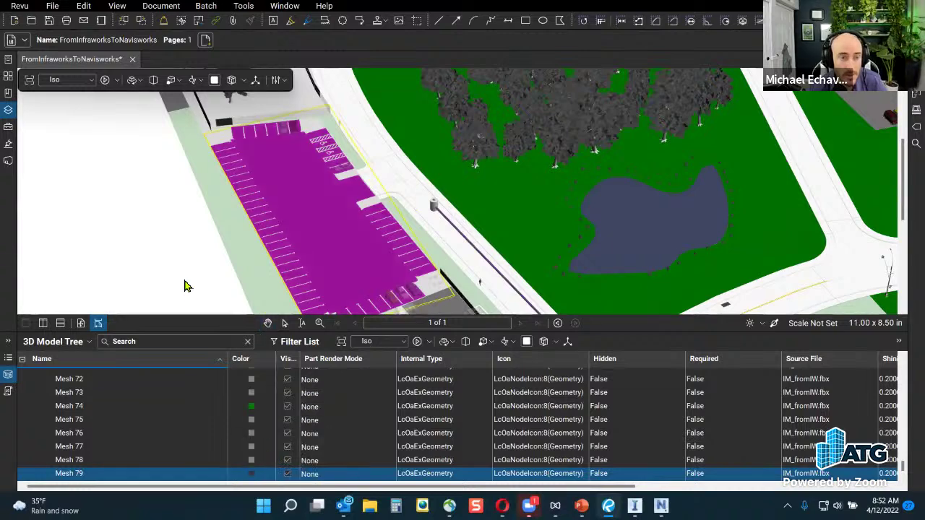
pyautogui.scroll(-6, 195, 258)
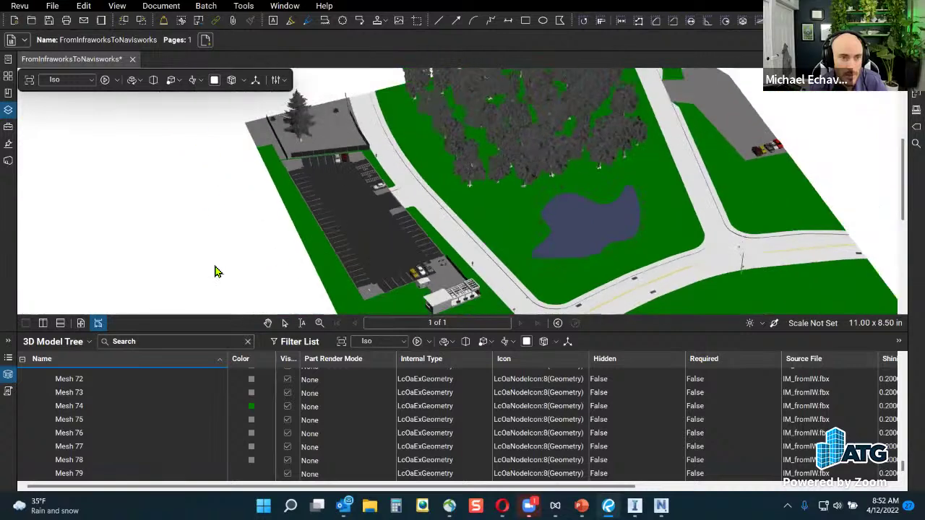
# - Try the CAD Optimized and Primary Color lighting schemes on the 3D model
pyautogui.moveTo(274, 260); pyautogui.dragTo(199, 198)
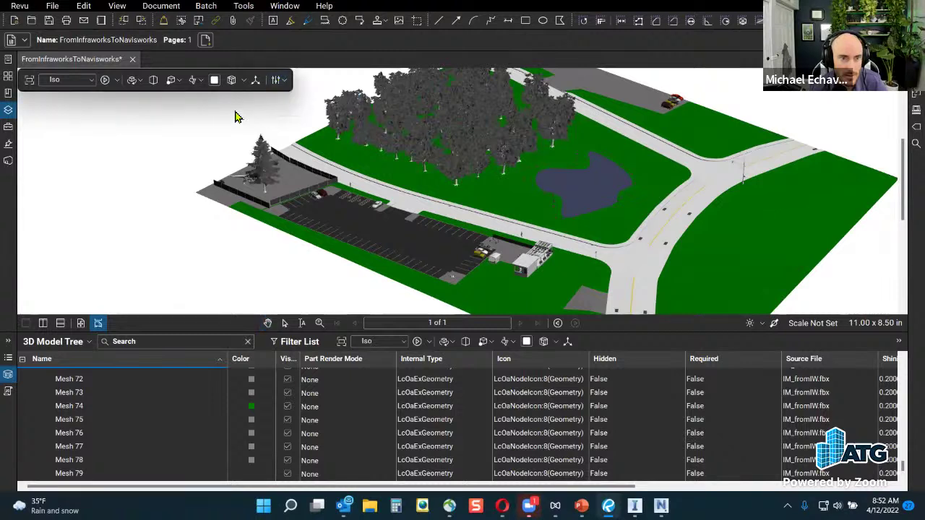
pyautogui.click(200, 80)
pyautogui.click(195, 86)
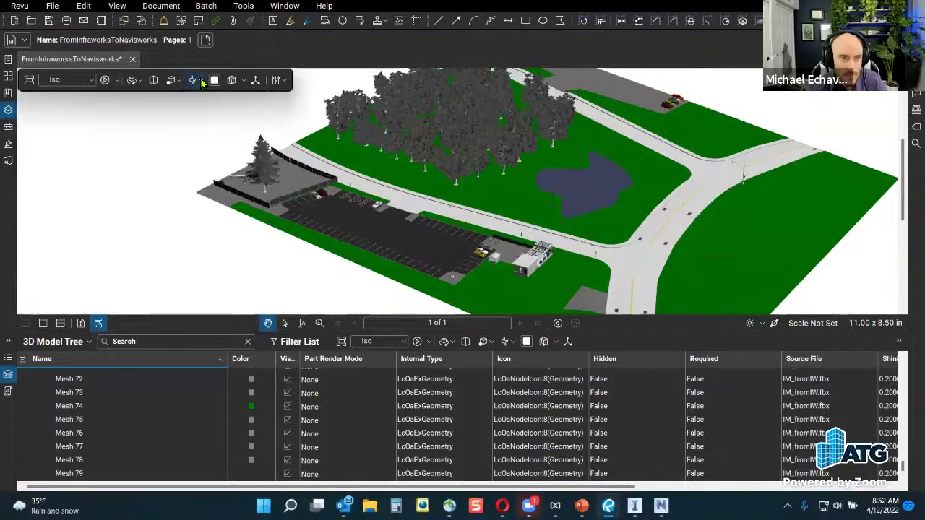
pyautogui.click(203, 82)
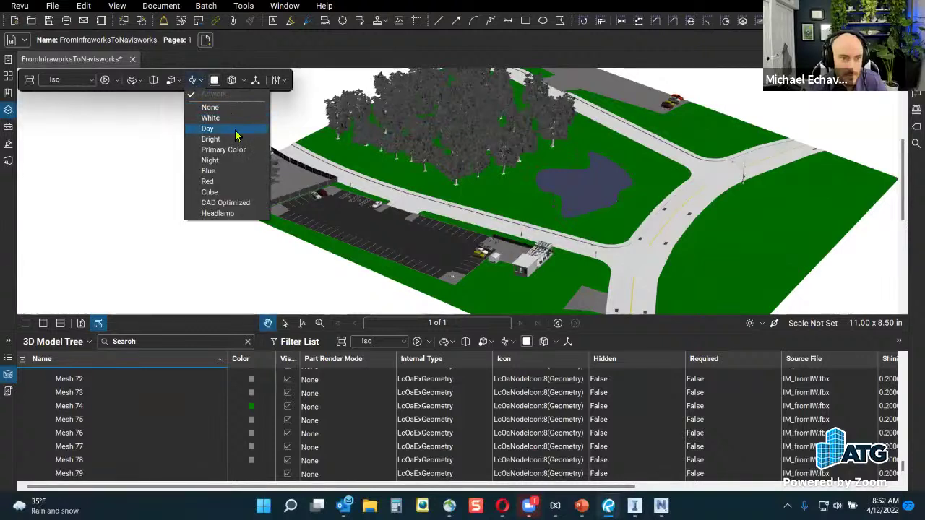
pyautogui.click(242, 206)
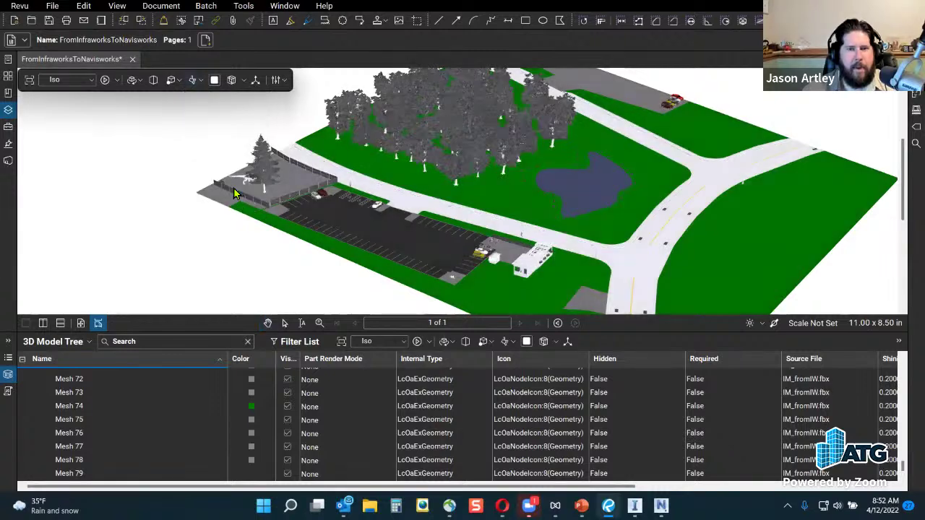
pyautogui.click(193, 79)
pyautogui.click(207, 156)
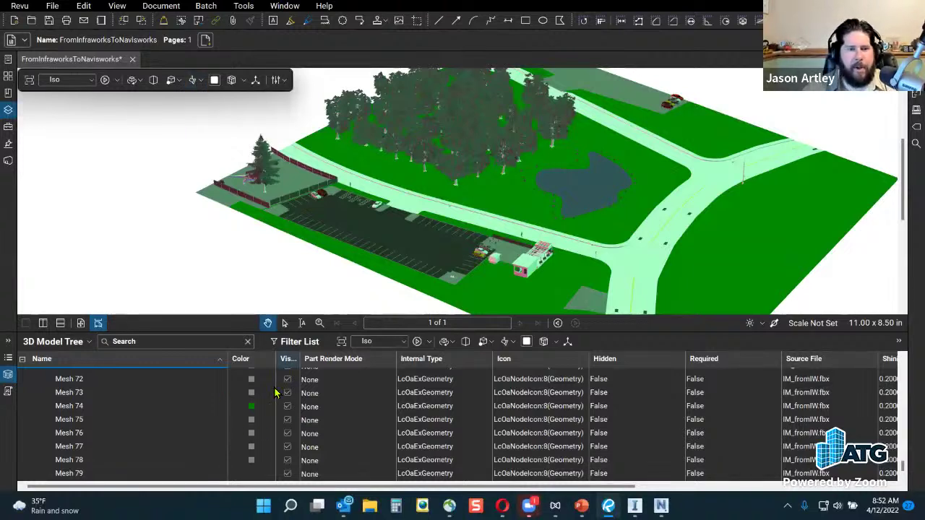
# - Set the model's lighting scheme to Night and inspect the parking lot, cars and fenced area under it
pyautogui.click(201, 80)
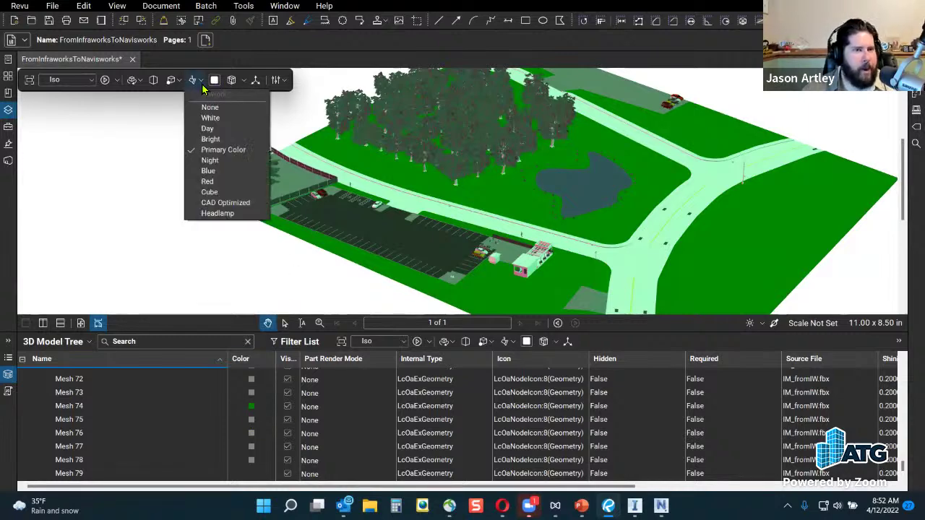
pyautogui.click(210, 162)
pyautogui.moveTo(194, 284); pyautogui.dragTo(260, 286)
pyautogui.scroll(3, 231, 287)
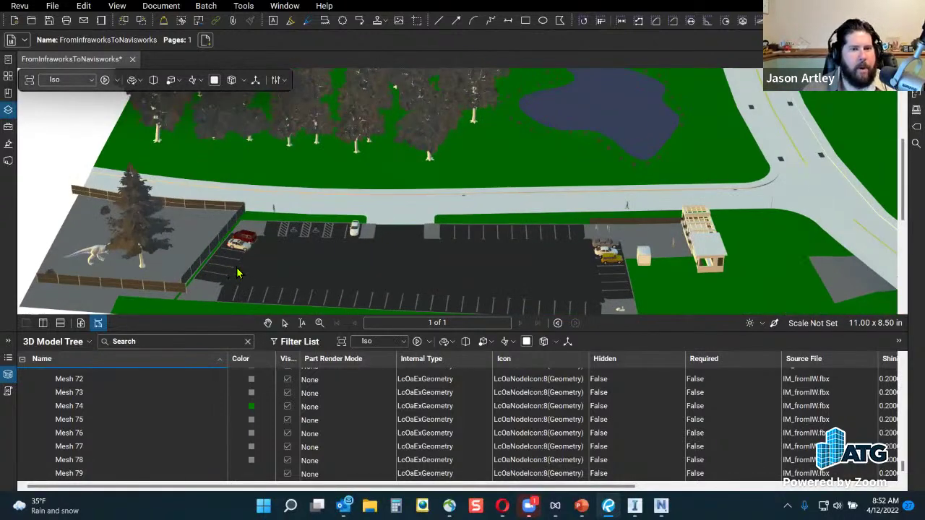
pyautogui.scroll(4, 260, 275)
pyautogui.moveTo(416, 299); pyautogui.dragTo(275, 289)
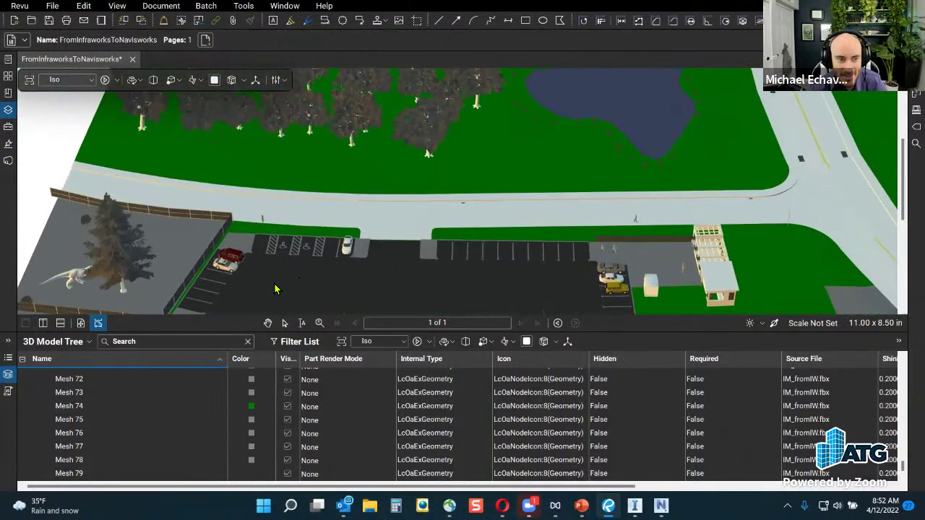
pyautogui.moveTo(121, 155); pyautogui.dragTo(174, 264)
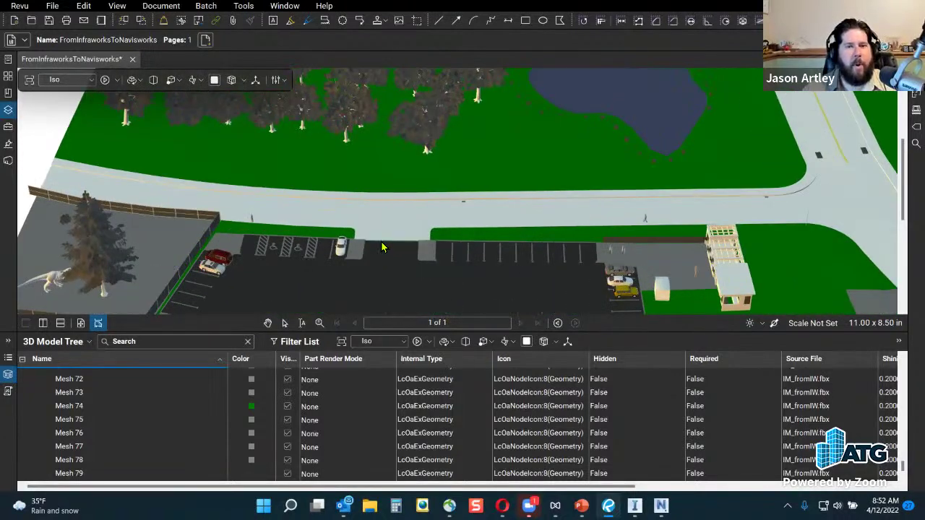
pyautogui.scroll(-5, 382, 247)
pyautogui.moveTo(553, 268); pyautogui.dragTo(455, 264)
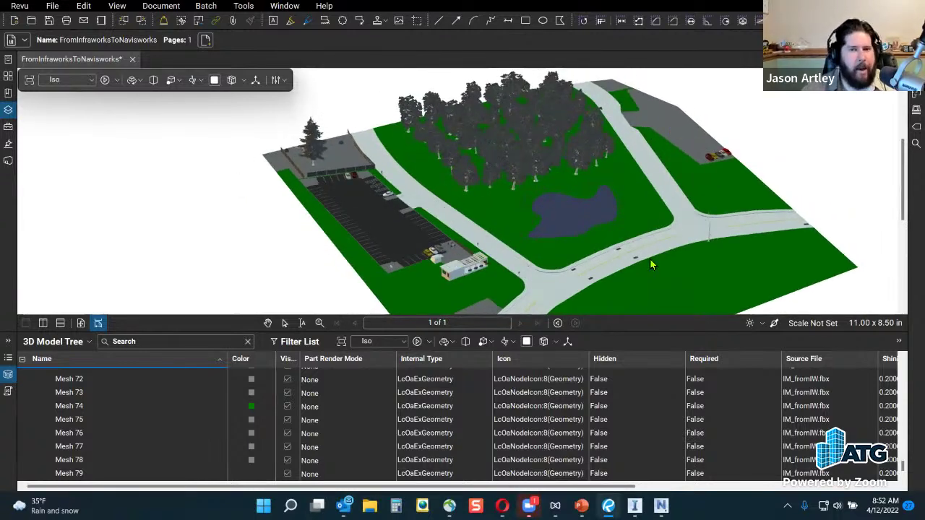
# - Inspect the purple underground pipe and its end structures from below the road surface, and return to a view above ground
pyautogui.scroll(5, 681, 261)
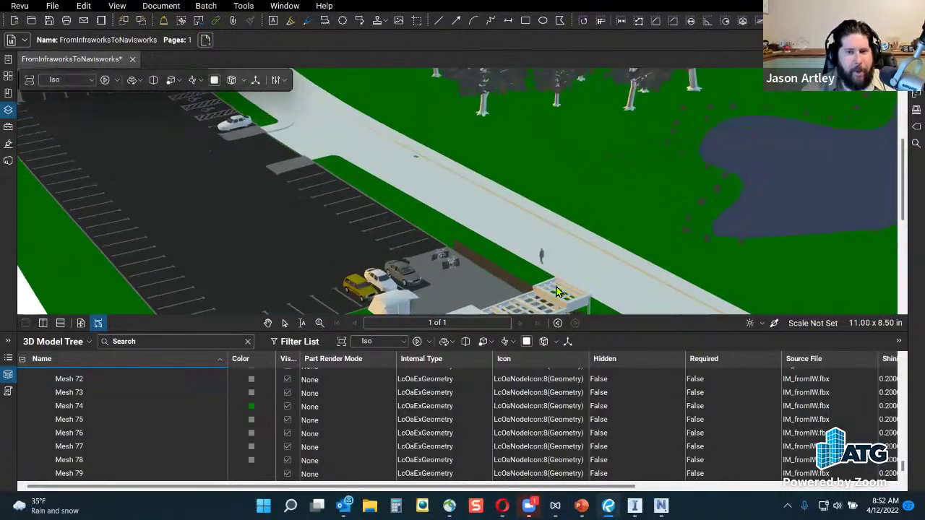
pyautogui.scroll(5, 470, 221)
pyautogui.moveTo(456, 297); pyautogui.dragTo(414, 139)
pyautogui.click(468, 128)
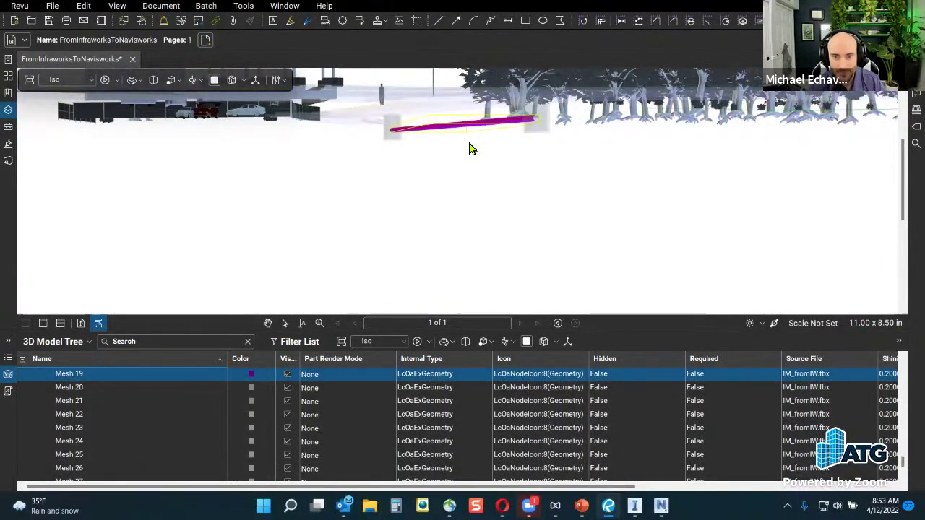
pyautogui.click(542, 124)
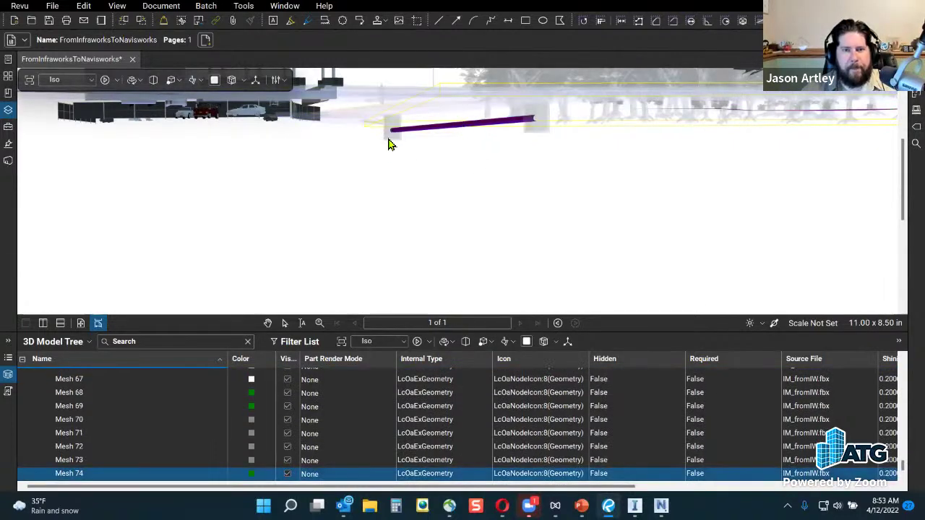
pyautogui.moveTo(477, 258); pyautogui.dragTo(503, 239)
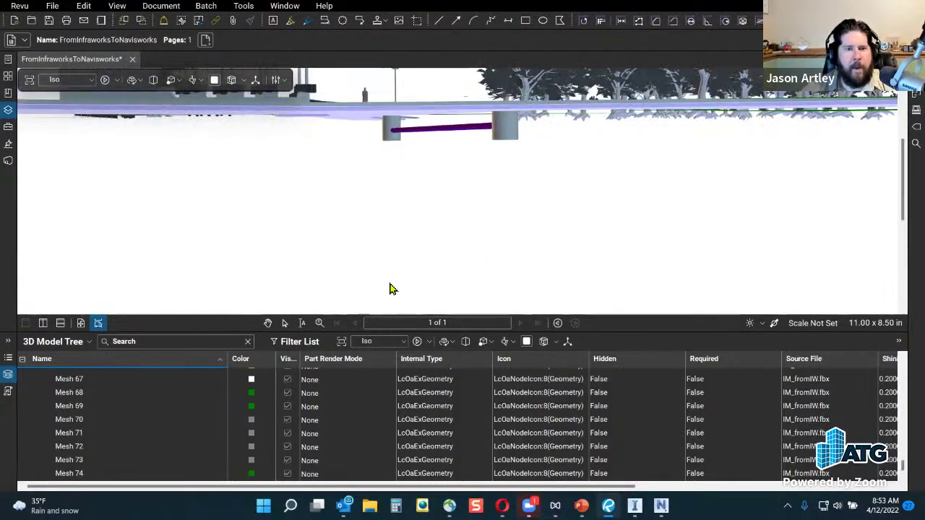
pyautogui.moveTo(390, 289); pyautogui.dragTo(587, 392)
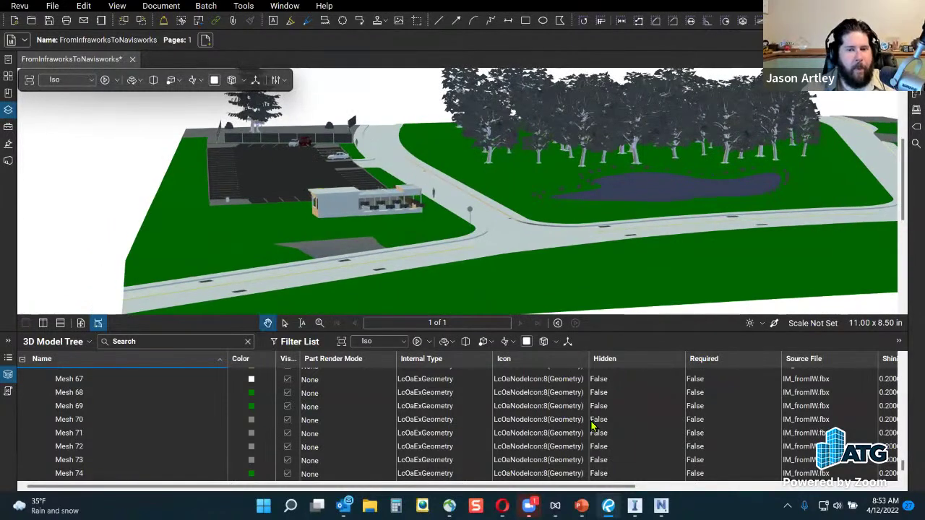
# - Switch to InfraWorks and review the type and geometry properties of the purple pipe beneath the road
pyautogui.hotkey('alt', 'Tab')
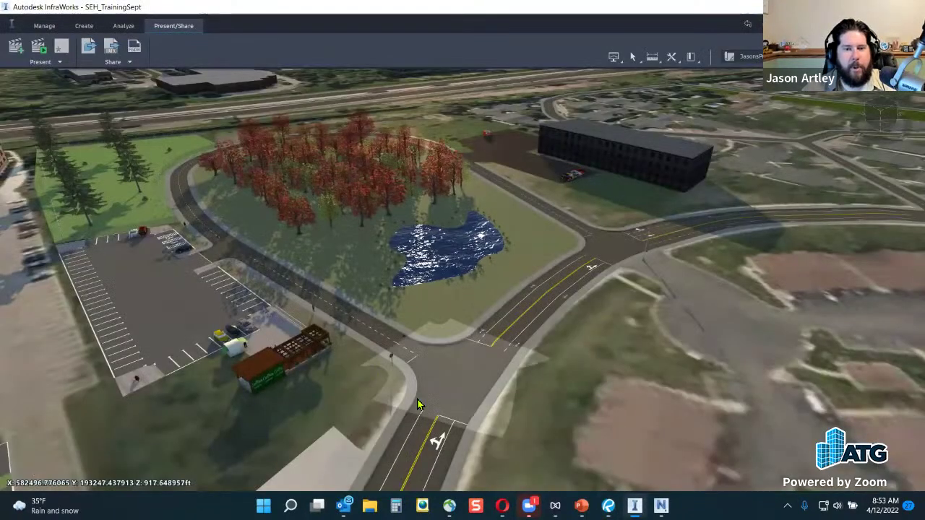
pyautogui.scroll(3, 359, 391)
pyautogui.scroll(10, 360, 391)
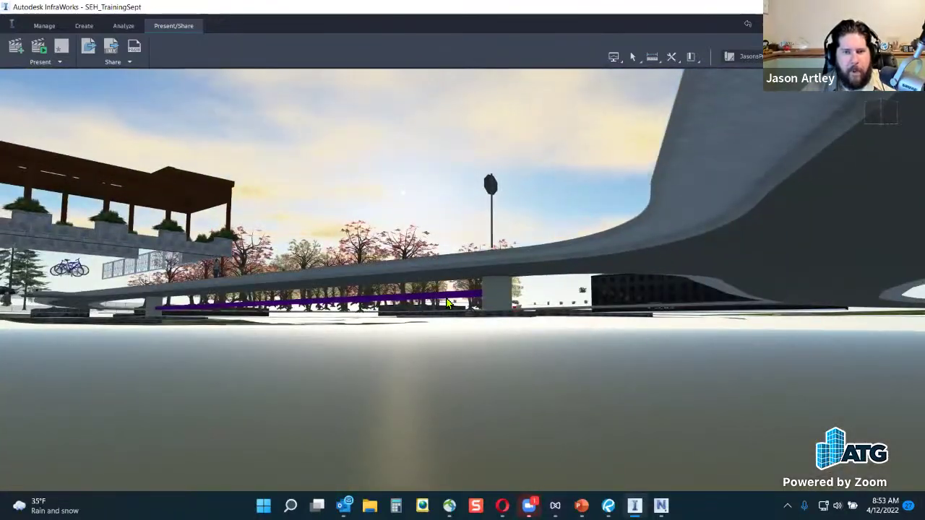
pyautogui.click(448, 302)
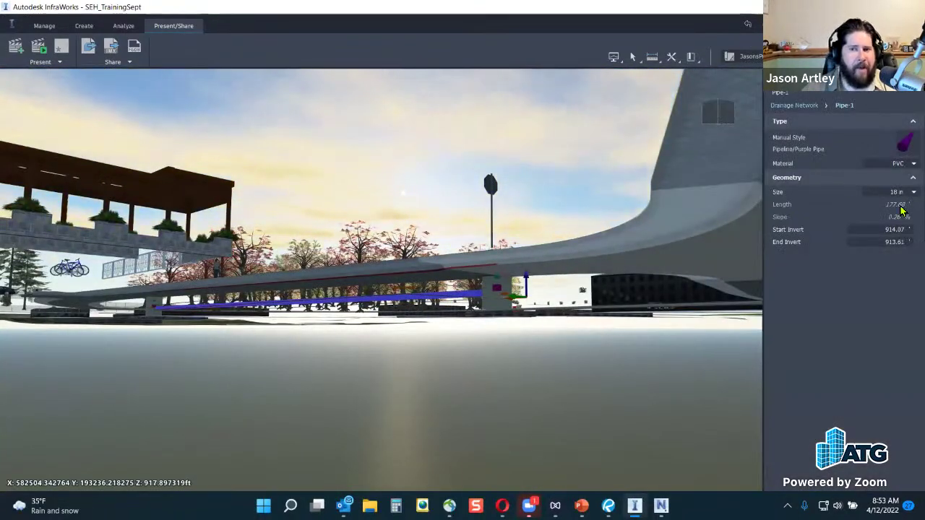
pyautogui.press('ctrl')
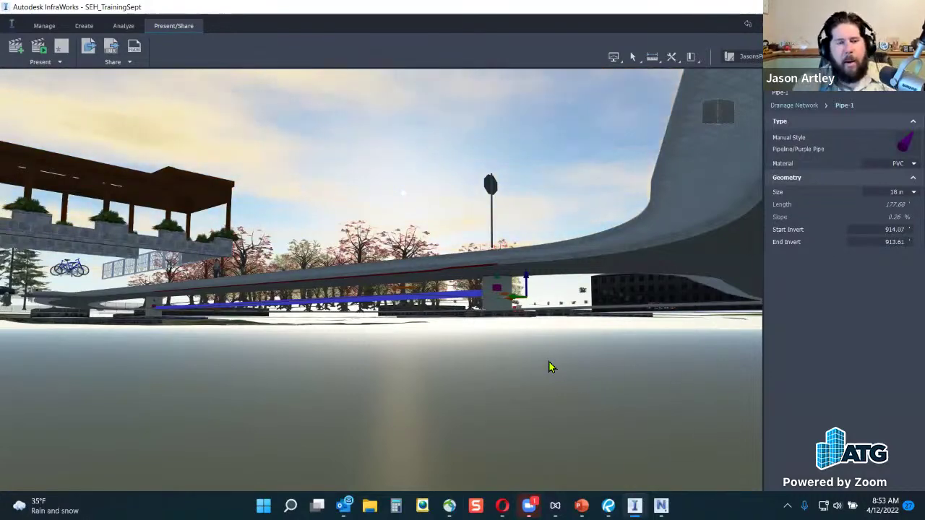
pyautogui.moveTo(543, 363); pyautogui.dragTo(543, 398)
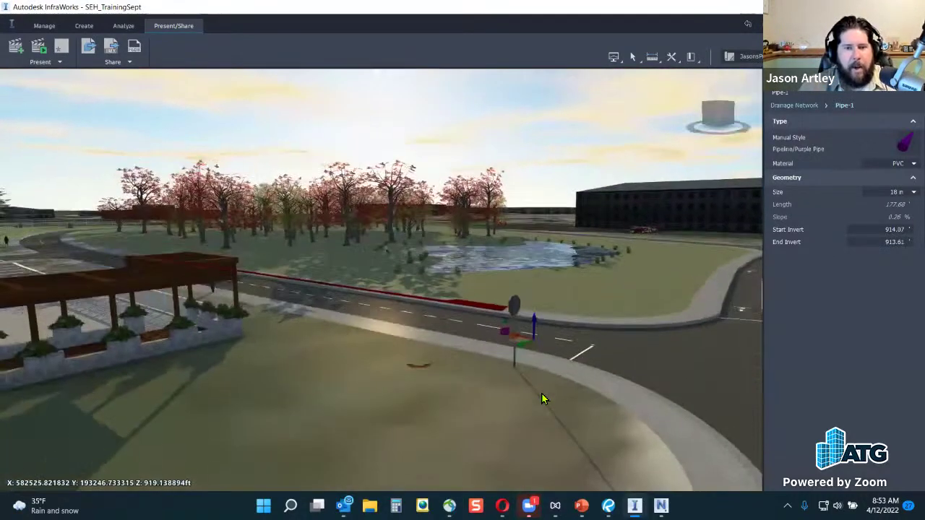
# - Switch to Bluebeam Revu and add the Material metadata column to the 3D Model Tree
pyautogui.click(608, 505)
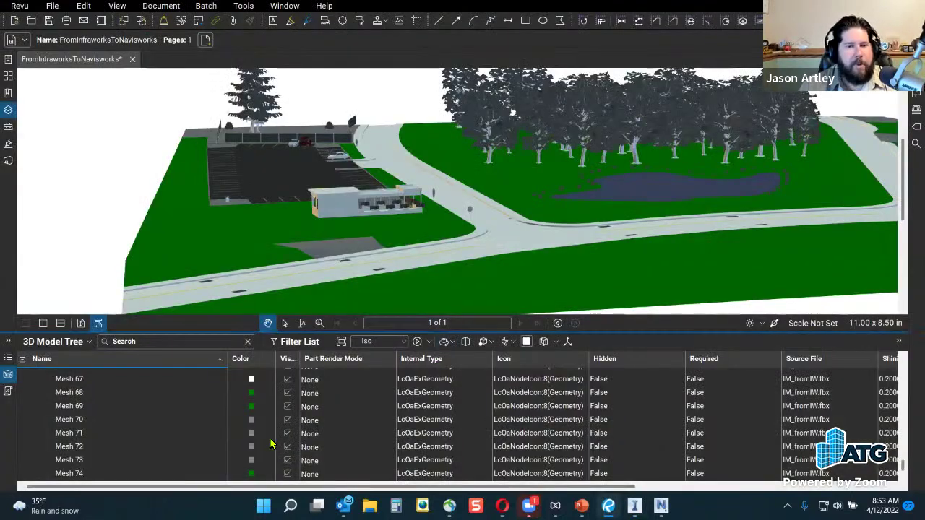
pyautogui.click(85, 343)
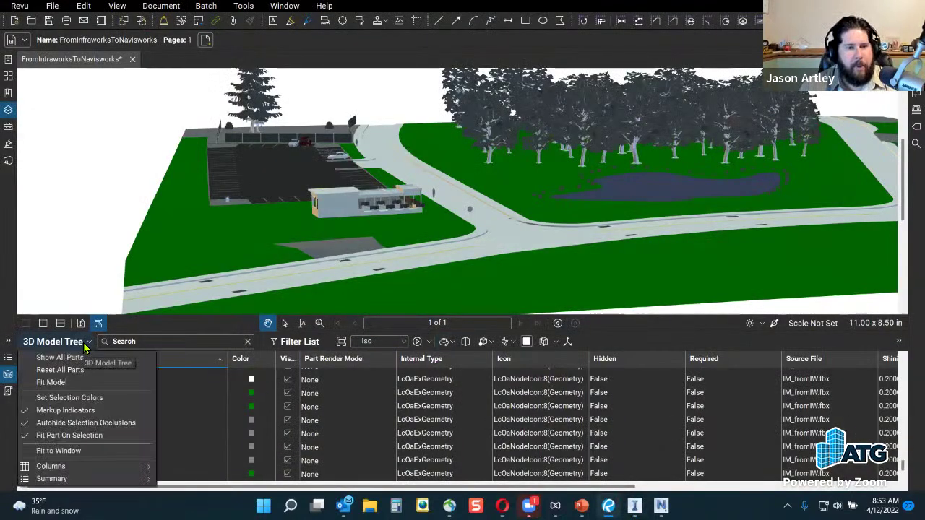
pyautogui.moveTo(79, 471)
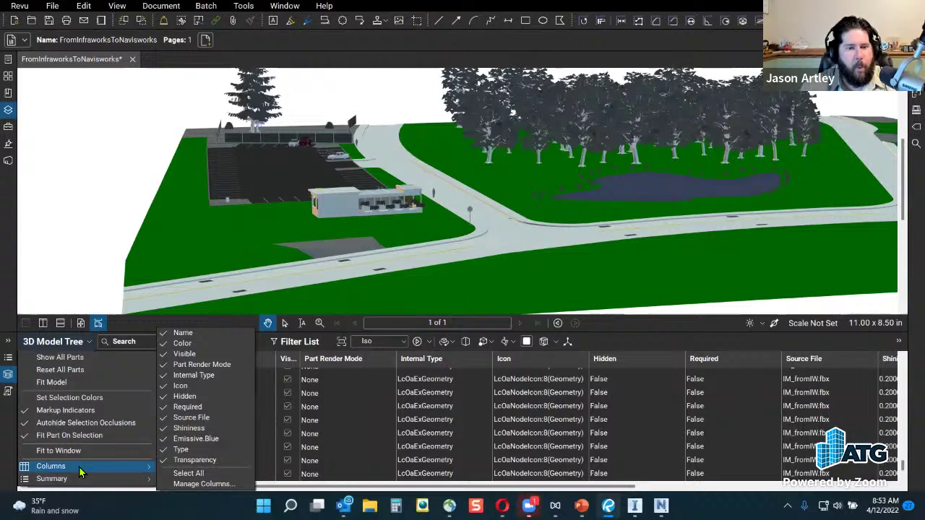
pyautogui.click(206, 483)
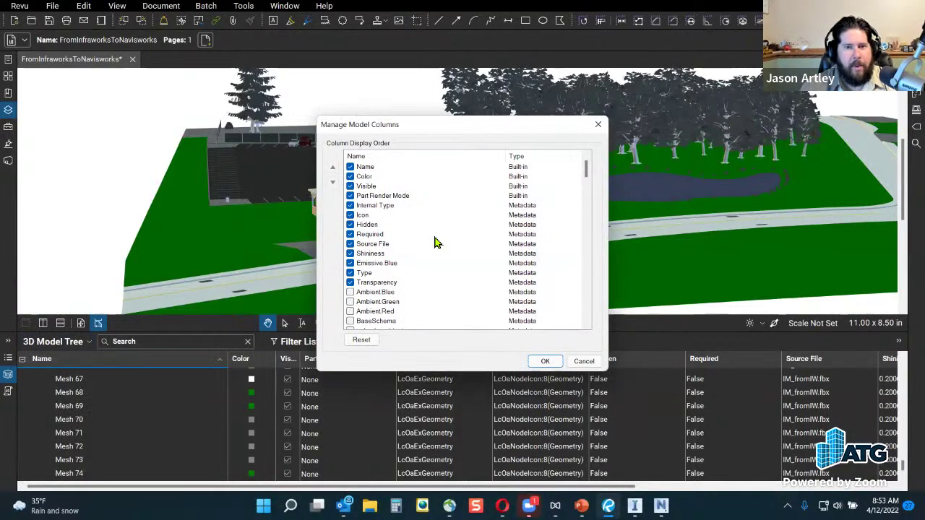
pyautogui.scroll(-10, 434, 243)
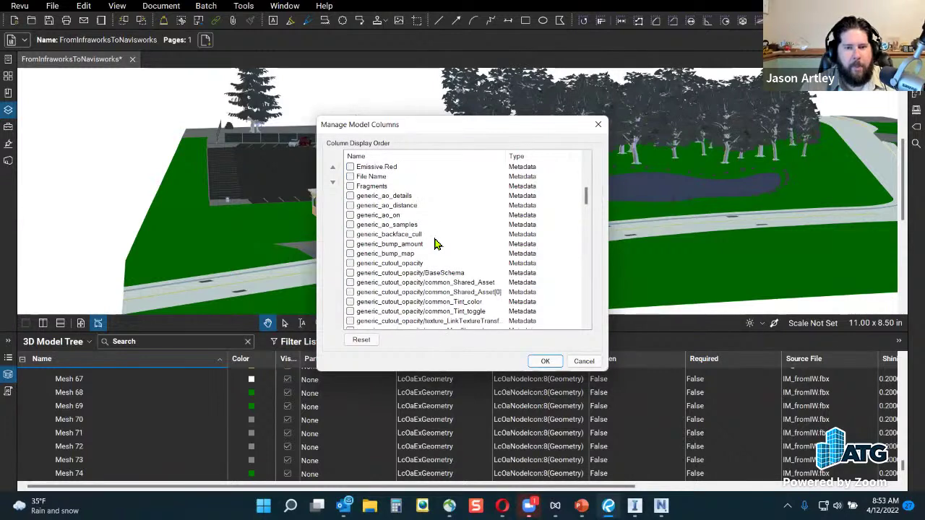
pyautogui.scroll(-2, 435, 243)
pyautogui.moveTo(587, 206); pyautogui.dragTo(586, 318)
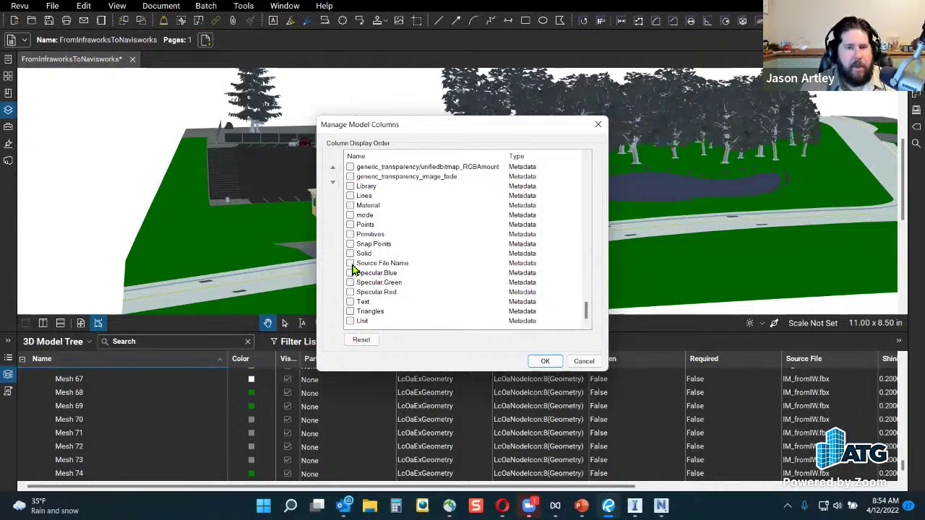
pyautogui.click(351, 206)
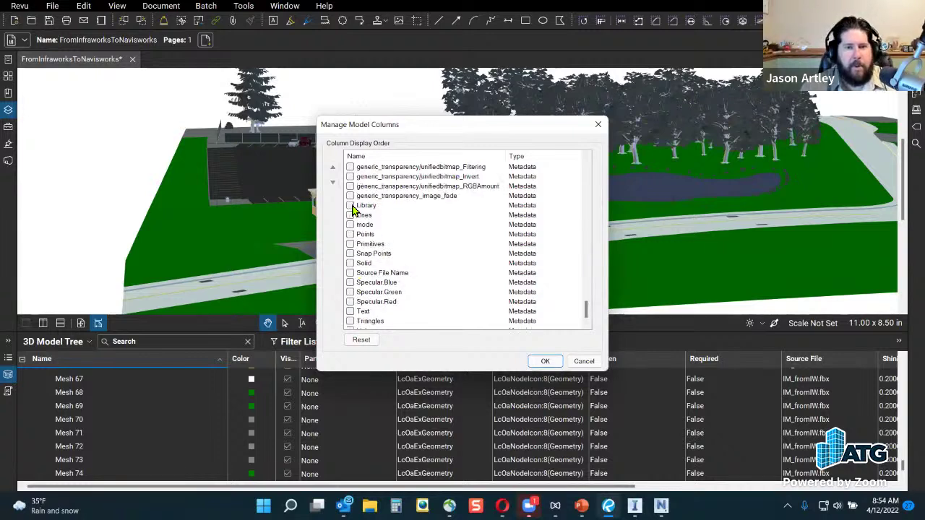
pyautogui.scroll(-1, 427, 291)
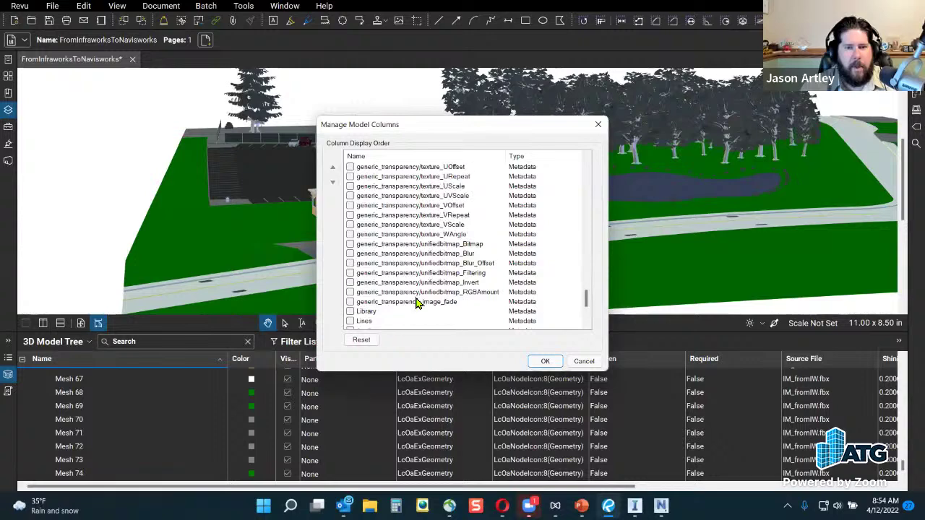
pyautogui.moveTo(587, 312); pyautogui.dragTo(588, 220)
pyautogui.click(545, 362)
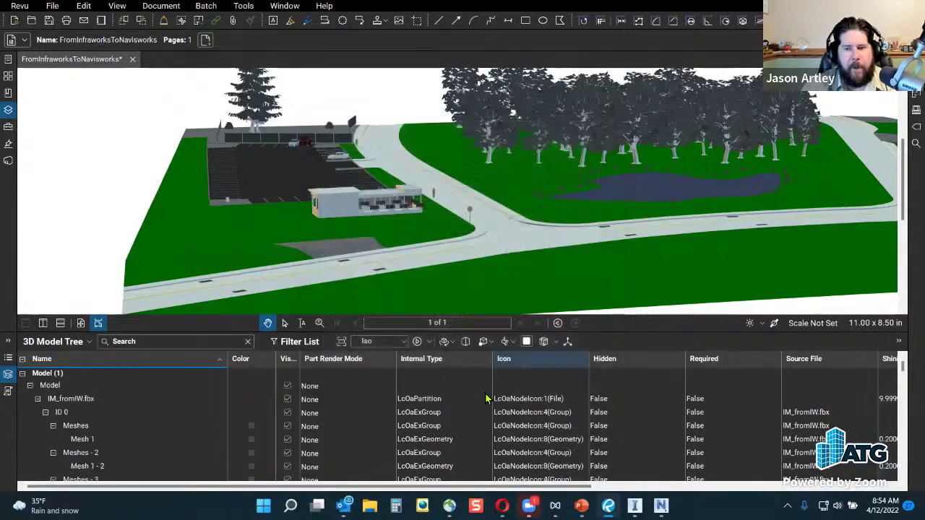
# - Sort the 3D Model Tree by its Material column and review the material values of the meshes
pyautogui.moveTo(369, 489); pyautogui.dragTo(665, 483)
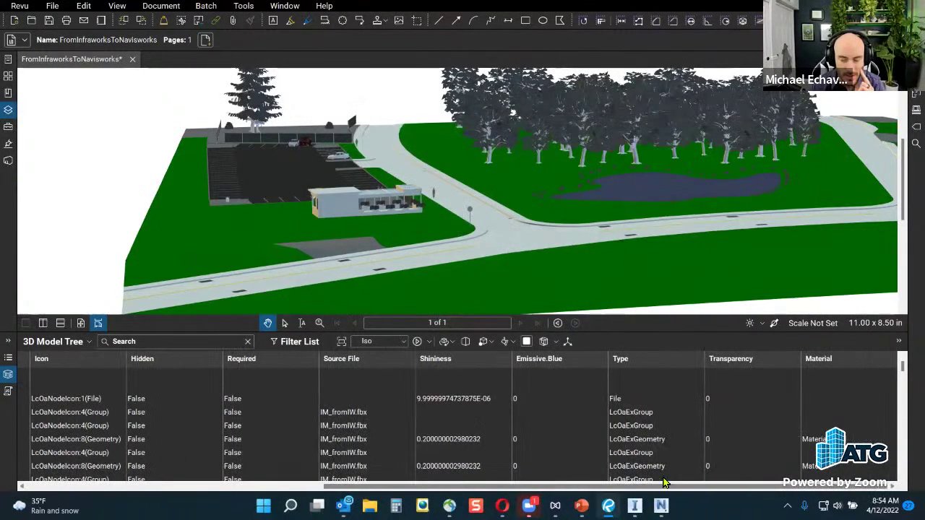
pyautogui.scroll(-4, 813, 412)
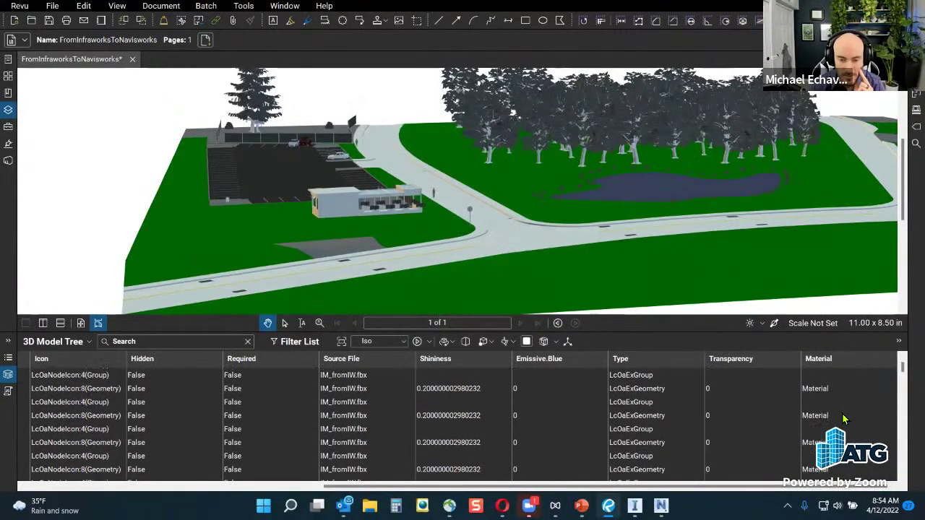
pyautogui.scroll(-5, 841, 418)
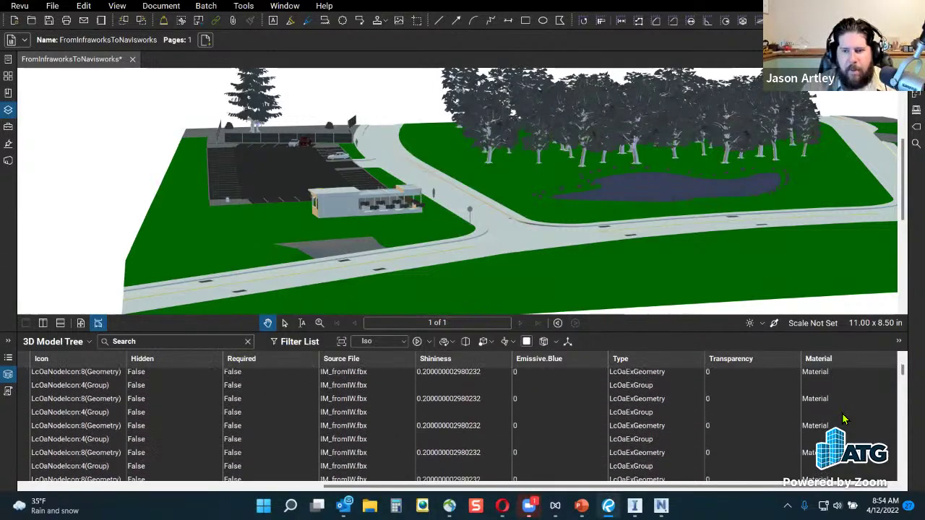
pyautogui.scroll(-5, 842, 418)
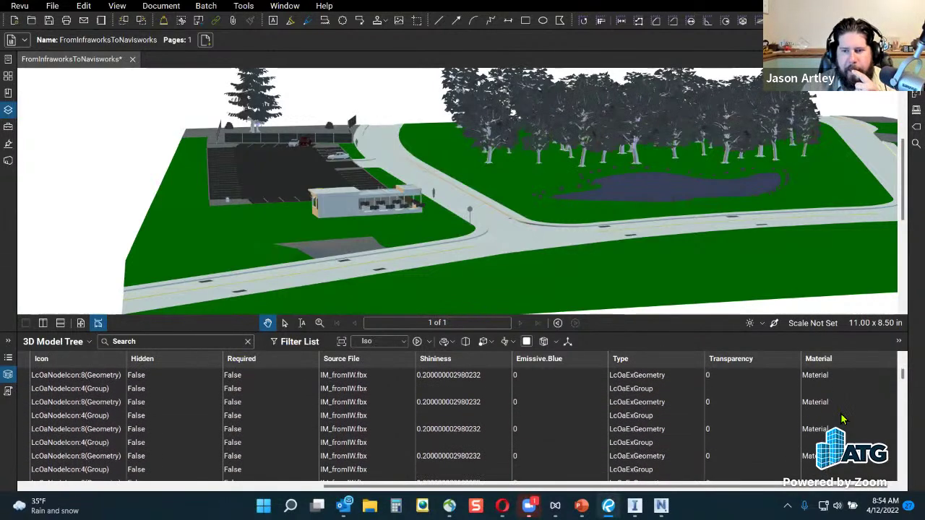
pyautogui.click(841, 365)
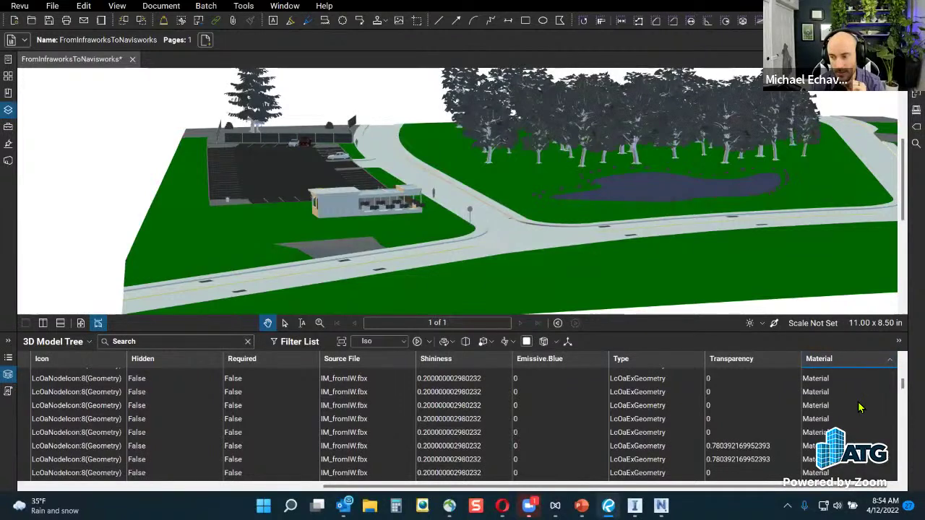
pyautogui.scroll(-5, 860, 408)
pyautogui.scroll(-1, 856, 391)
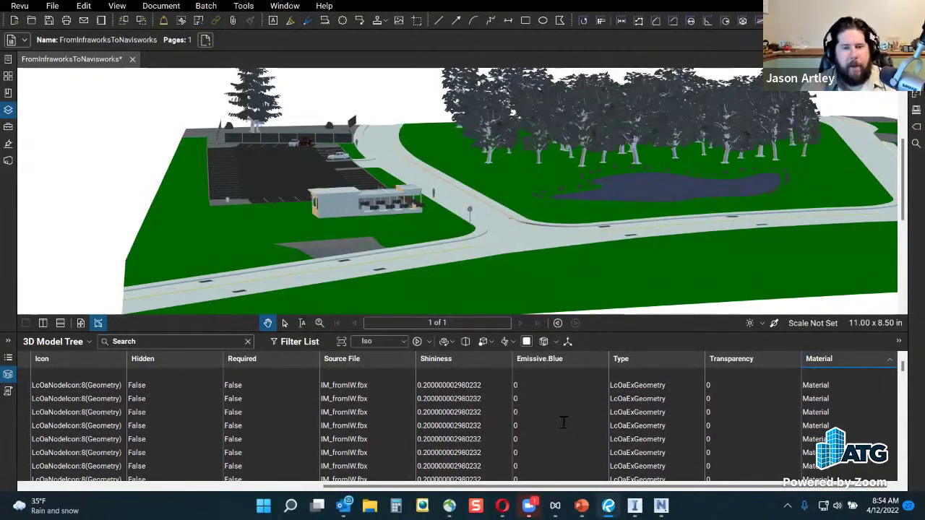
# - Hide the 3D Model Tree and inspect the parking lot, trees and pond from several sides
pyautogui.moveTo(400, 273); pyautogui.dragTo(540, 286)
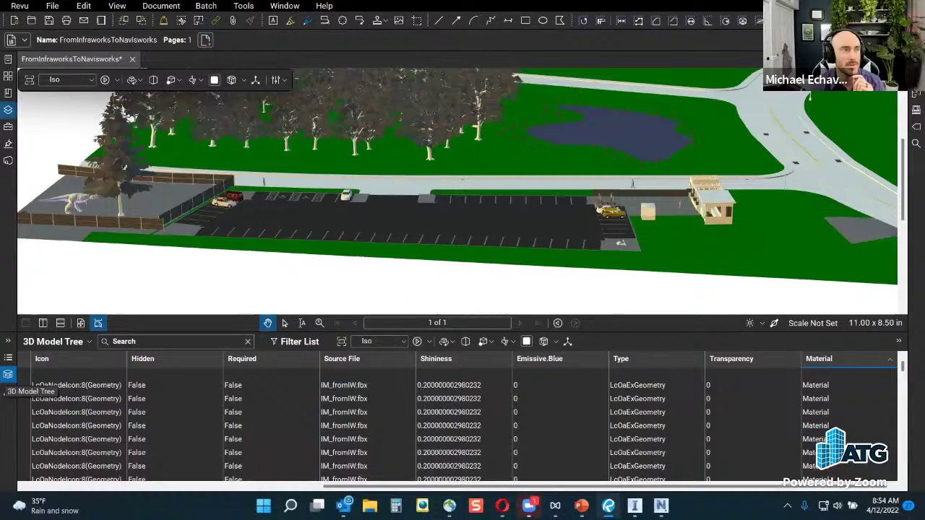
pyautogui.click(7, 374)
pyautogui.moveTo(295, 335); pyautogui.dragTo(464, 352)
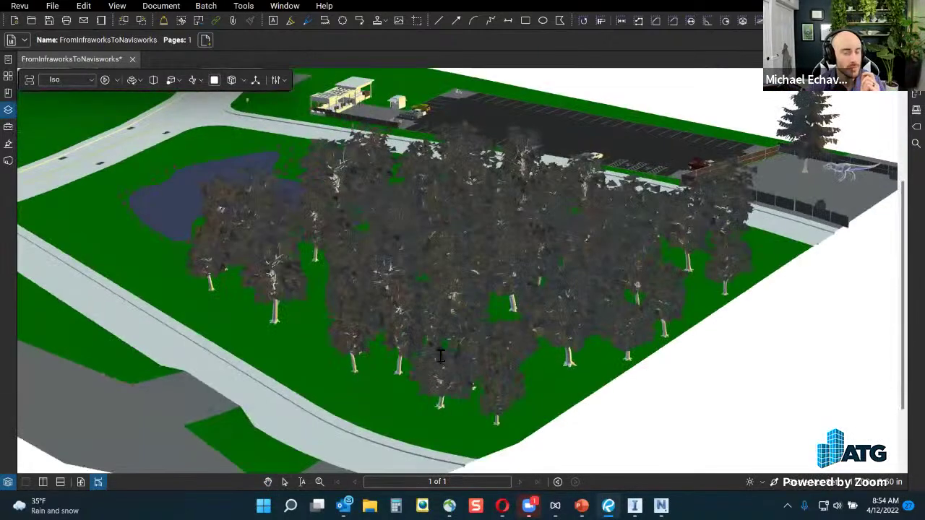
pyautogui.moveTo(379, 352); pyautogui.dragTo(323, 357)
pyautogui.moveTo(302, 360); pyautogui.dragTo(468, 362)
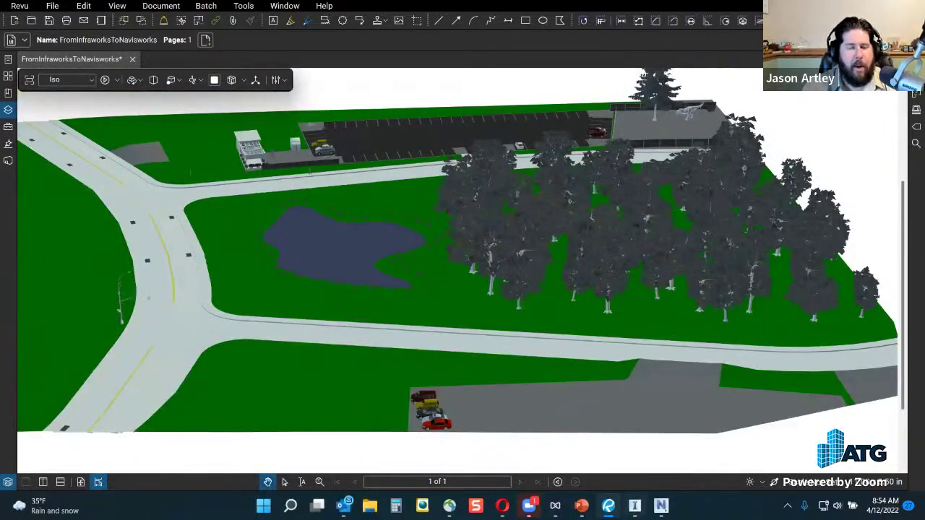
# - Switch to InfraWorks and examine the original site model's parking lot, shelter, trees, pond and roads from above
pyautogui.hotkey('alt', 'Tab')
pyautogui.moveTo(422, 312); pyautogui.dragTo(462, 418)
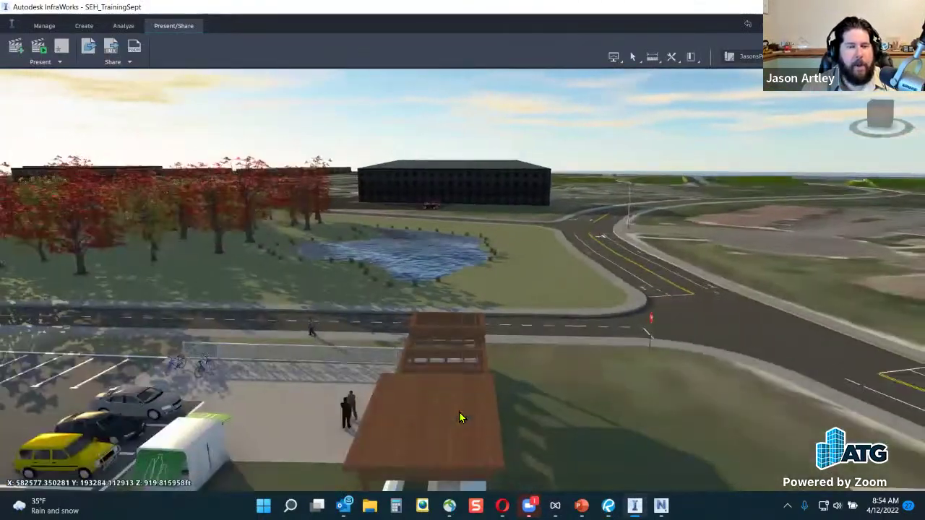
pyautogui.scroll(-5, 462, 418)
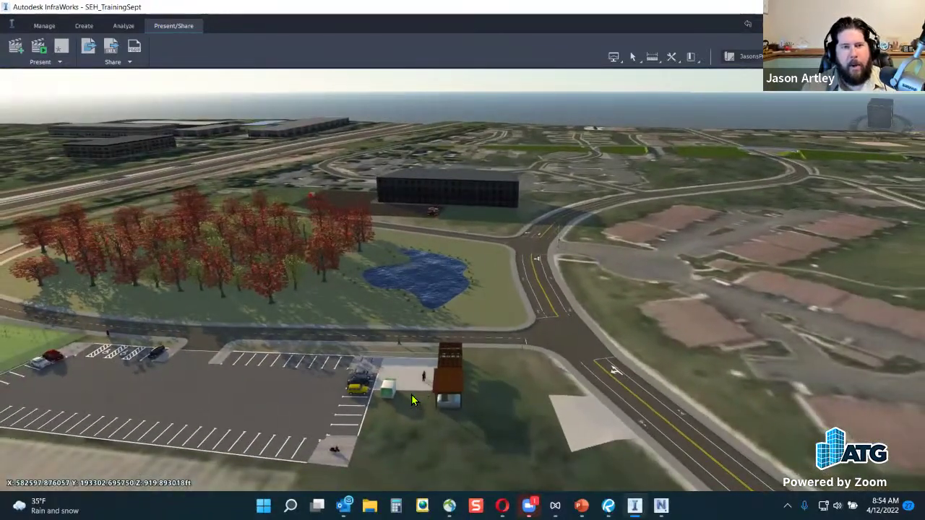
pyautogui.moveTo(411, 394); pyautogui.dragTo(342, 421)
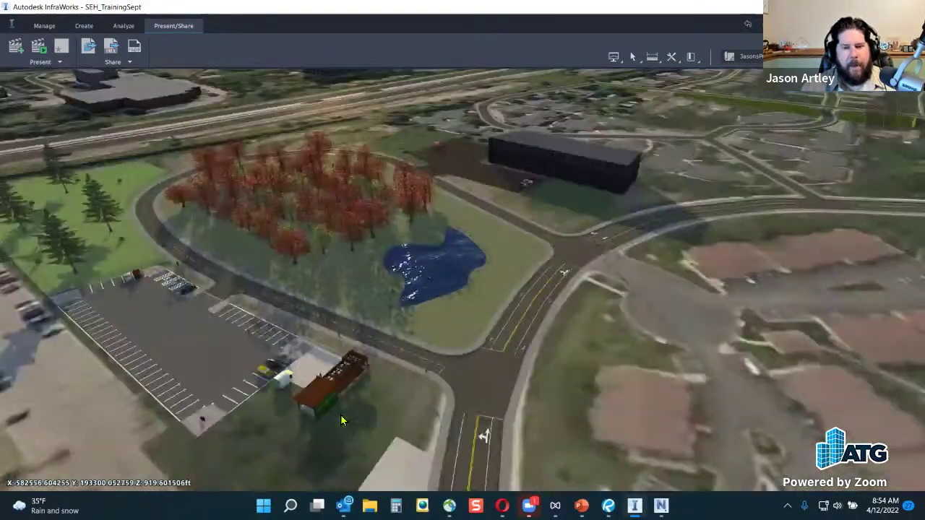
pyautogui.moveTo(595, 376); pyautogui.dragTo(327, 415)
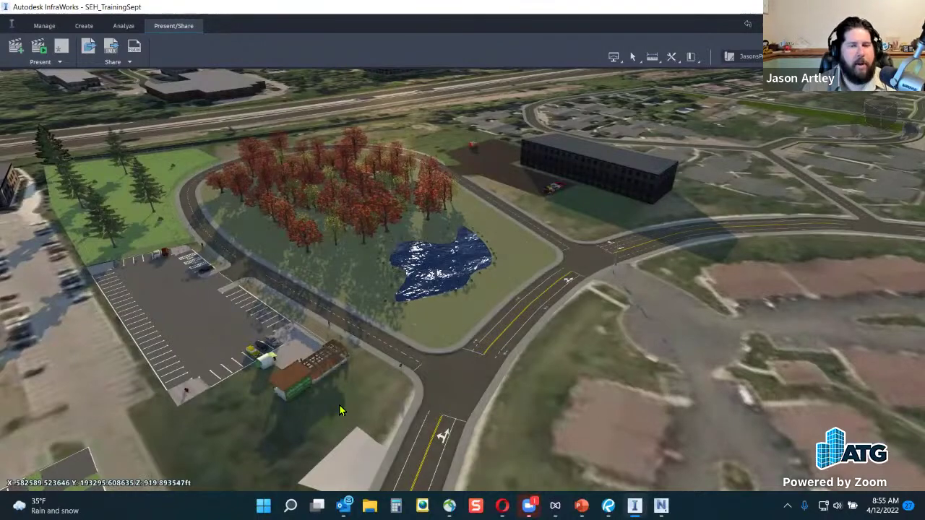
pyautogui.moveTo(366, 414); pyautogui.dragTo(459, 385)
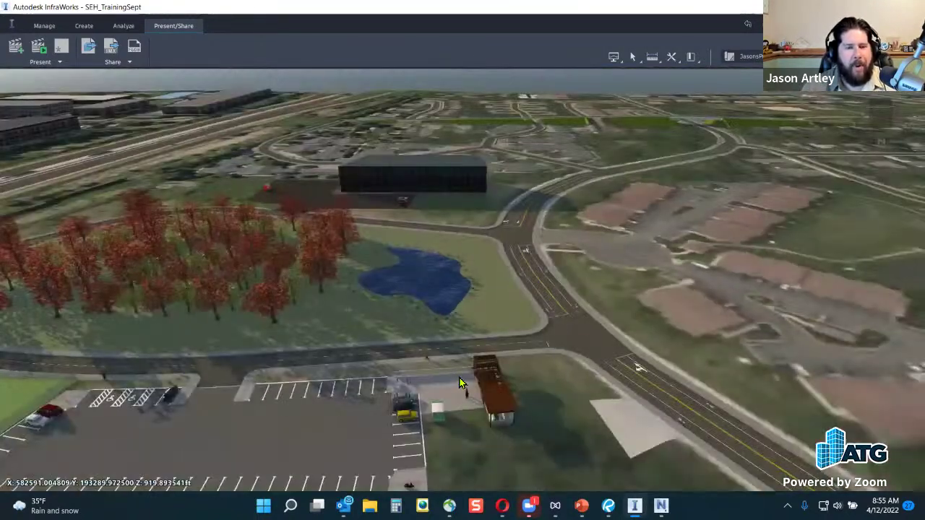
pyautogui.scroll(-3, 460, 383)
pyautogui.moveTo(285, 447); pyautogui.dragTo(284, 439)
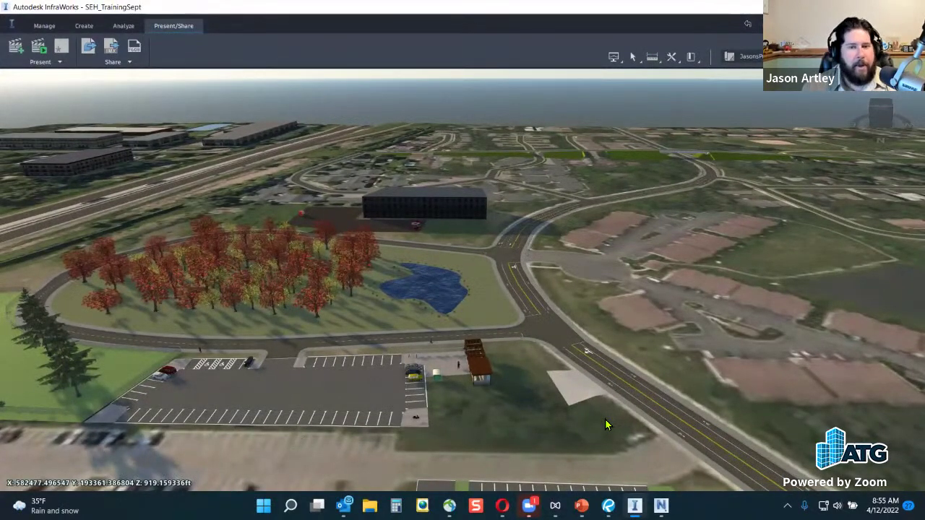
# - Switch to Navisworks, review the textured site model from above, and close Navisworks
pyautogui.moveTo(660, 506)
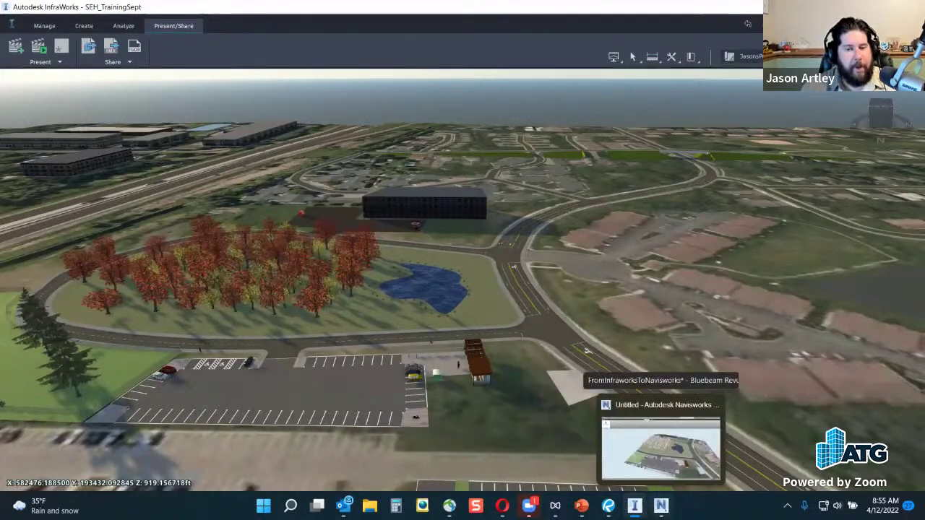
pyautogui.click(660, 448)
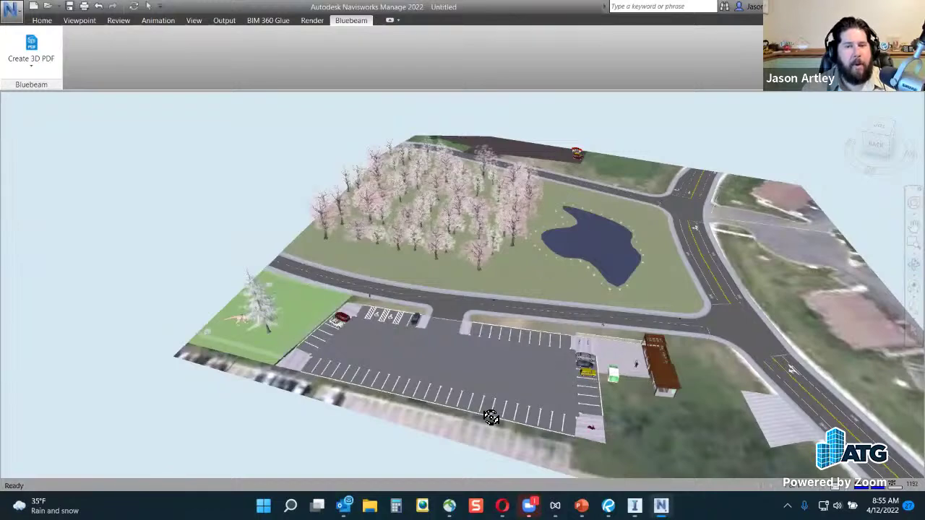
pyautogui.moveTo(489, 417); pyautogui.dragTo(489, 415)
pyautogui.moveTo(367, 348); pyautogui.dragTo(589, 355)
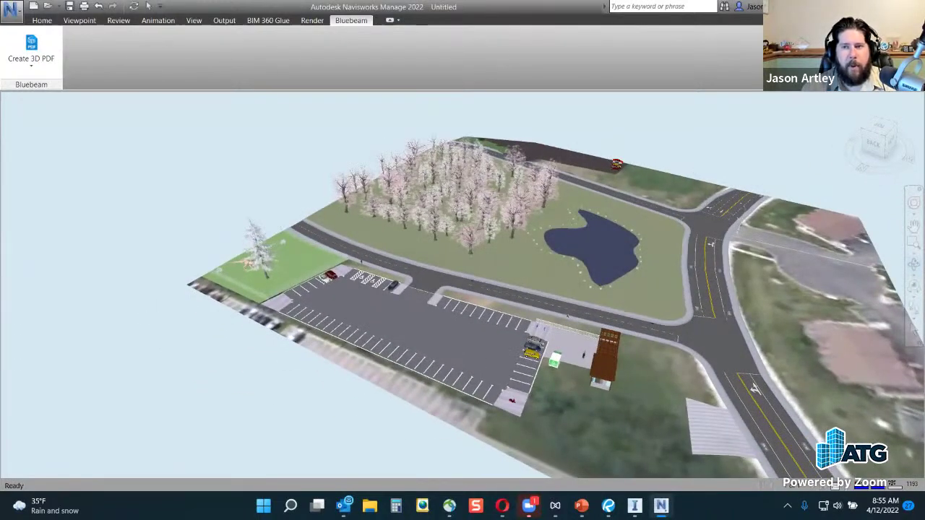
pyautogui.hotkey('alt', 'F4')
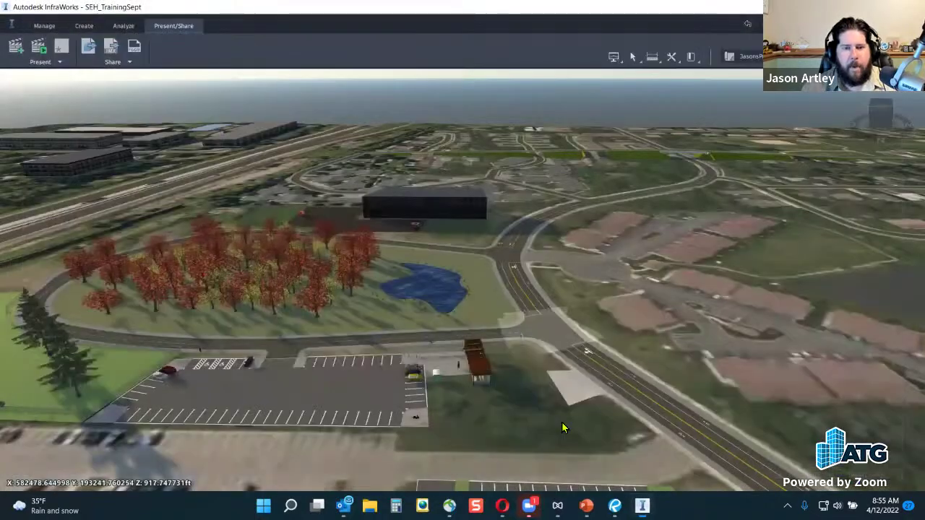
# - Return to Bluebeam Revu and examine the 3D PDF's road junction, parking lot, shelter and pond at different distances and angles
pyautogui.hotkey('alt', 'Tab')
pyautogui.moveTo(471, 335); pyautogui.dragTo(530, 322)
pyautogui.scroll(3, 586, 322)
pyautogui.moveTo(587, 322); pyautogui.dragTo(541, 369)
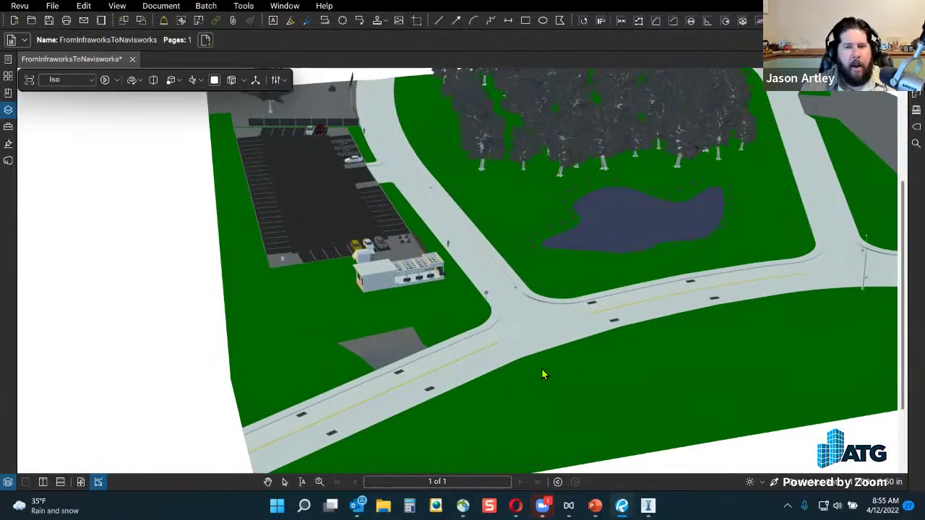
pyautogui.scroll(-3, 535, 346)
pyautogui.scroll(3, 531, 343)
pyautogui.scroll(-2, 630, 384)
pyautogui.moveTo(625, 386); pyautogui.dragTo(265, 405)
pyautogui.scroll(3, 654, 235)
pyautogui.moveTo(537, 306); pyautogui.dragTo(490, 282)
pyautogui.scroll(-2, 489, 282)
pyautogui.scroll(3, 618, 132)
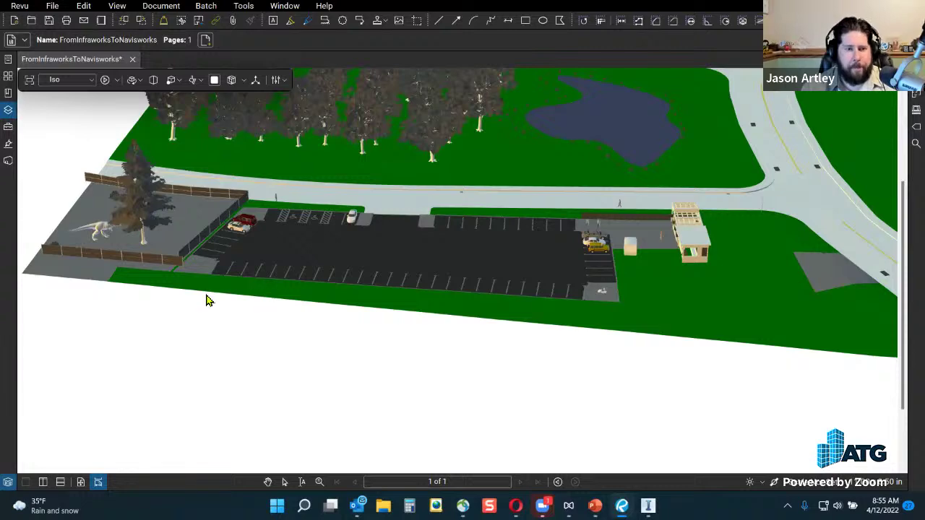
pyautogui.moveTo(667, 302); pyautogui.dragTo(367, 239)
pyautogui.scroll(-3, 628, 379)
pyautogui.scroll(3, 319, 179)
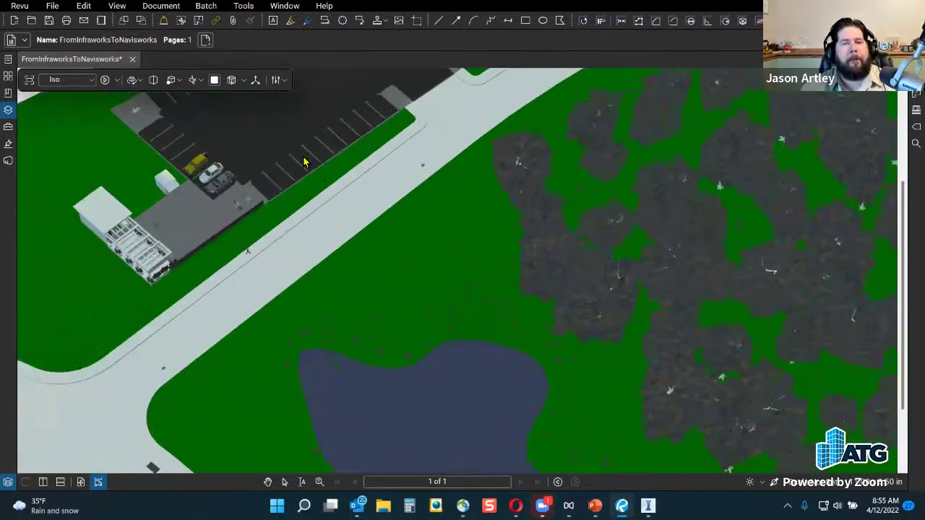
# - Add a callout reading "Make this pervious" that points at the dark pavement of the parking lot
pyautogui.moveTo(611, 291); pyautogui.dragTo(739, 279)
pyautogui.moveTo(326, 241); pyautogui.dragTo(614, 259)
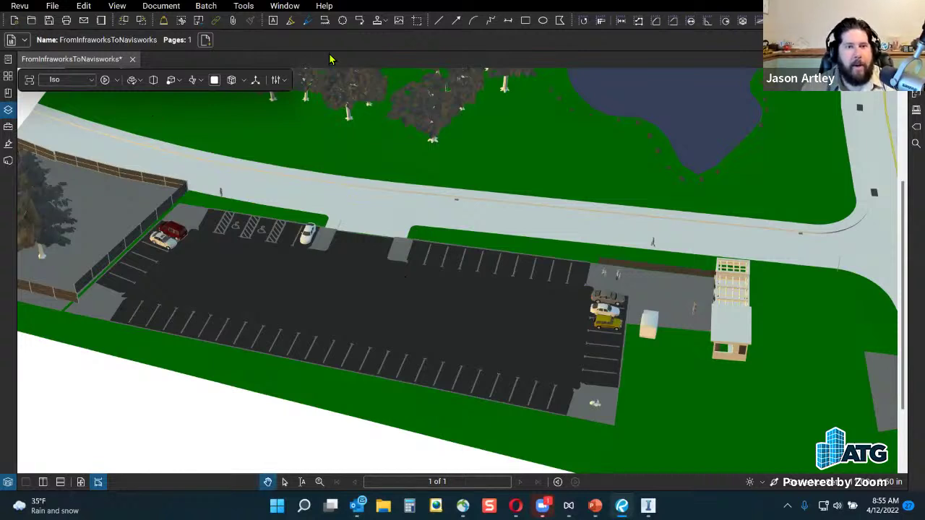
pyautogui.press('Escape')
pyautogui.click(365, 292)
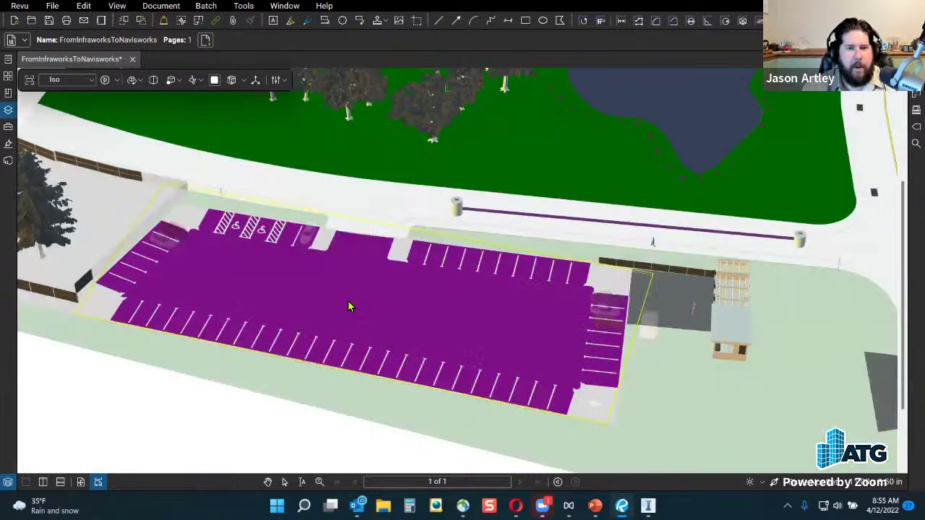
pyautogui.press('Escape')
pyautogui.click(359, 20)
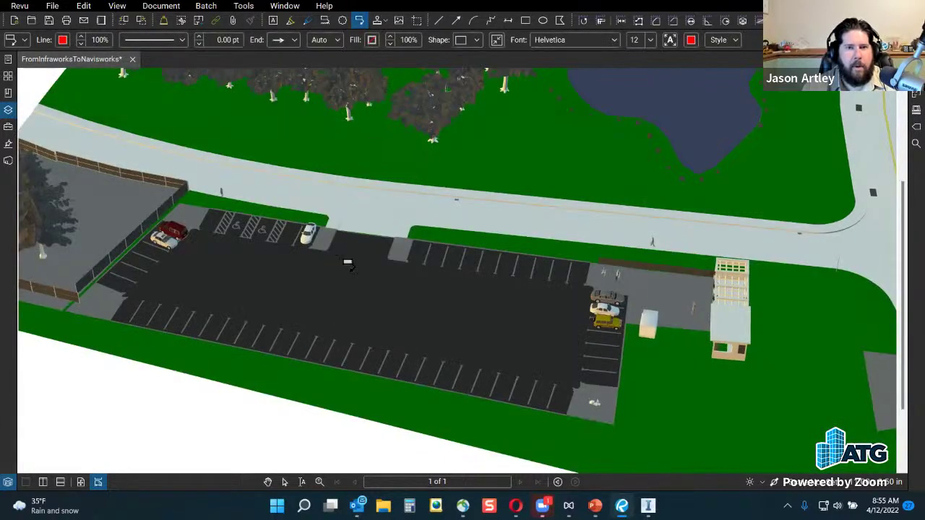
pyautogui.click(329, 300)
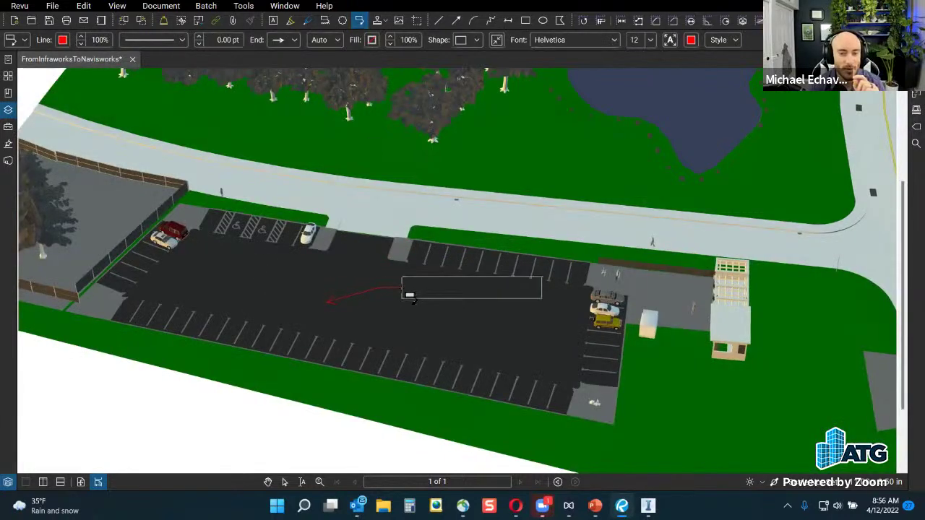
pyautogui.click(403, 289)
pyautogui.write('Make this per')
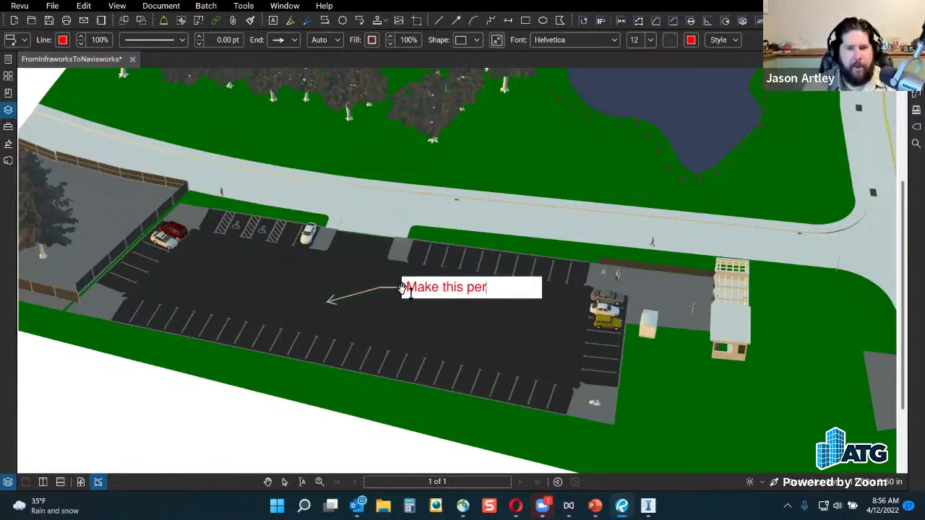
pyautogui.write('vious')
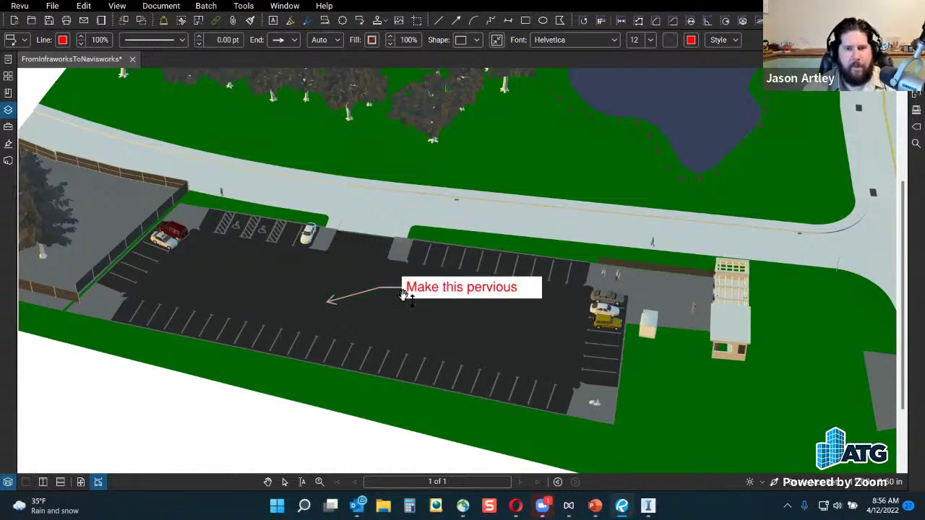
pyautogui.click(487, 341)
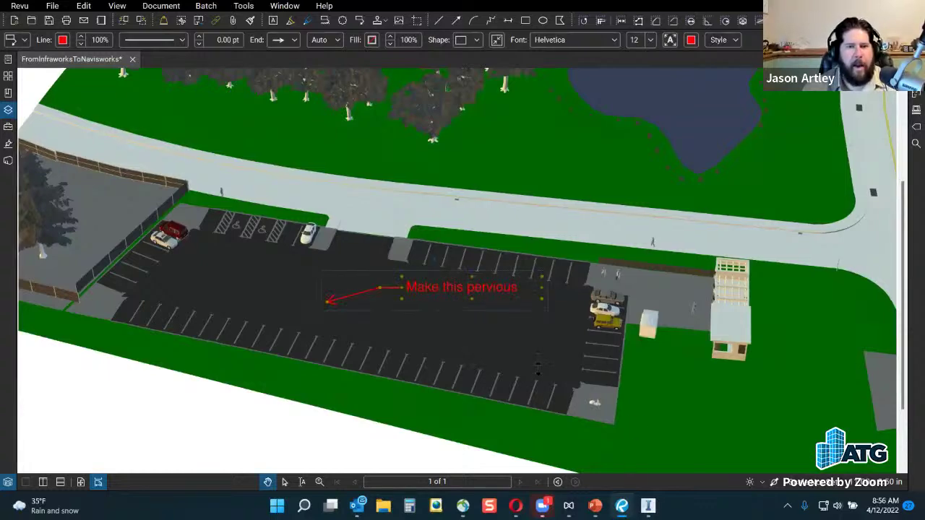
# - Leave the callout's markup view and switch the 3D markup indicators off and back on
pyautogui.press('Delete')
pyautogui.moveTo(463, 375); pyautogui.dragTo(489, 409)
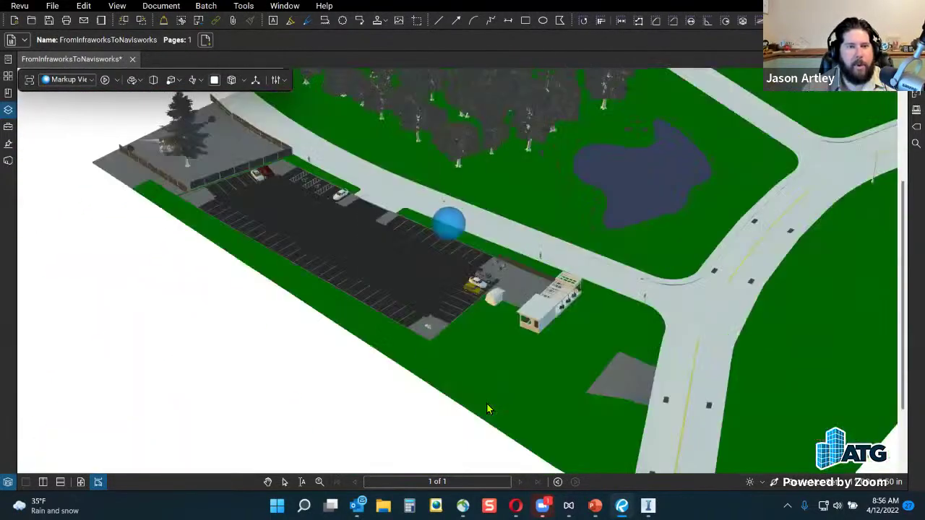
pyautogui.click(285, 81)
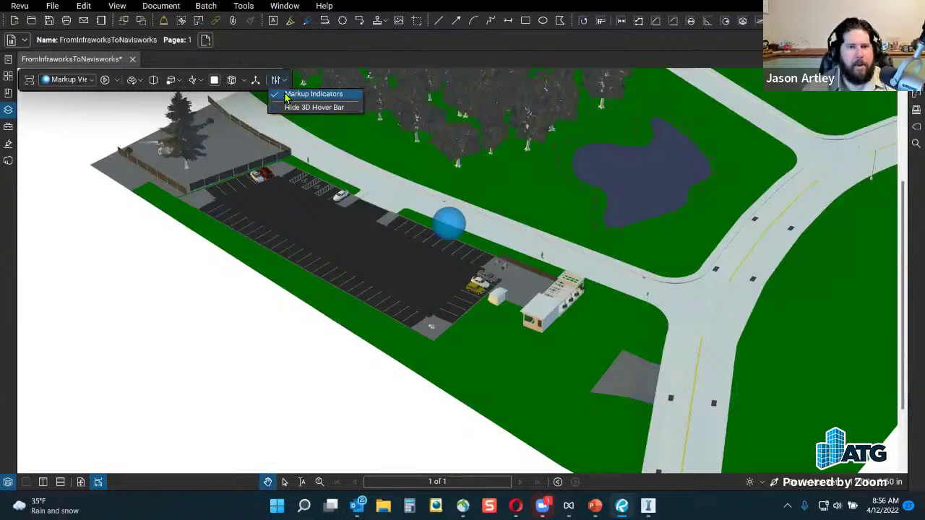
pyautogui.click(314, 94)
pyautogui.moveTo(353, 274); pyautogui.dragTo(288, 144)
pyautogui.click(282, 80)
pyautogui.click(283, 81)
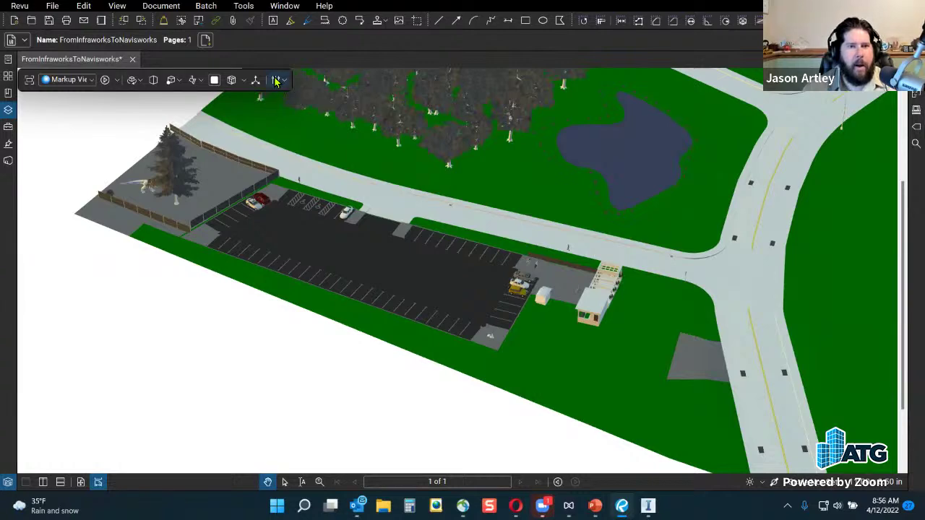
pyautogui.click(283, 81)
pyautogui.click(296, 95)
# - Restore the callout's saved view from its indicator and place a length measurement along a stall line on the parking lot's near edge
pyautogui.moveTo(296, 353); pyautogui.dragTo(456, 227)
pyautogui.click(456, 227)
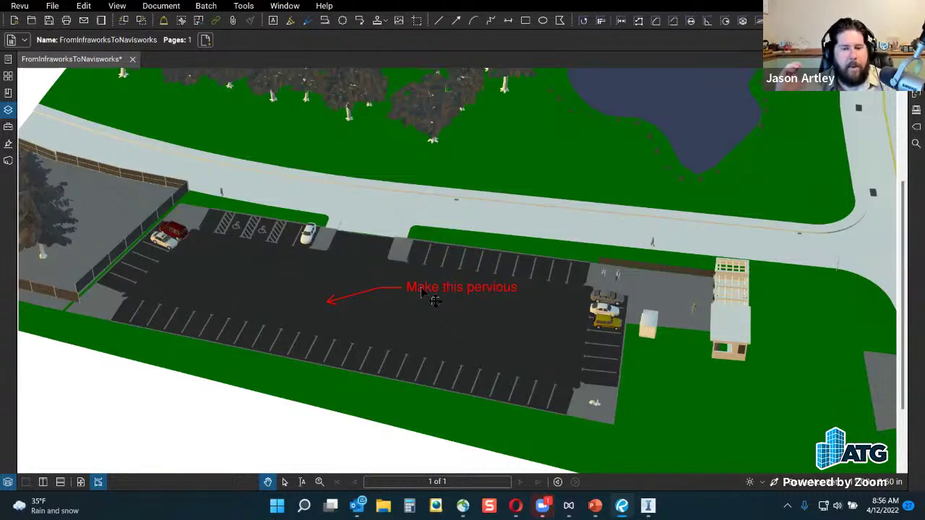
pyautogui.click(621, 20)
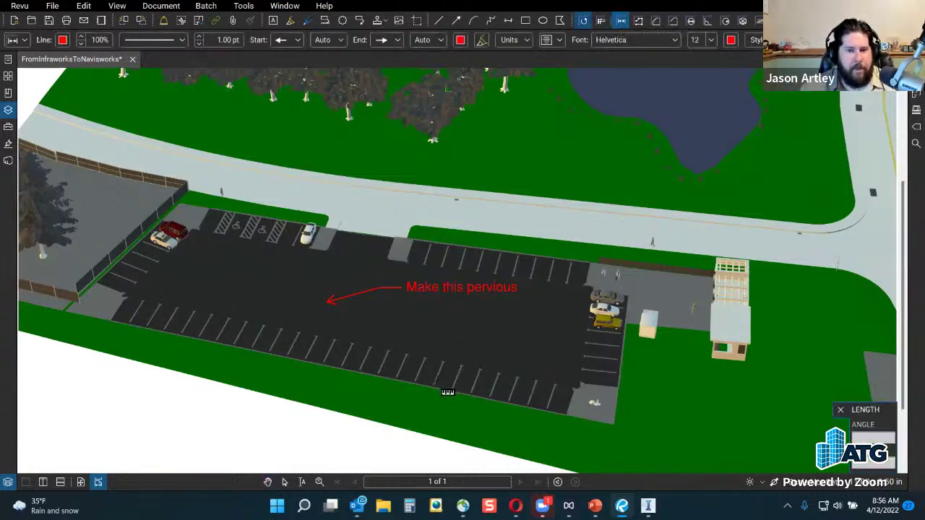
pyautogui.click(435, 380)
pyautogui.click(507, 336)
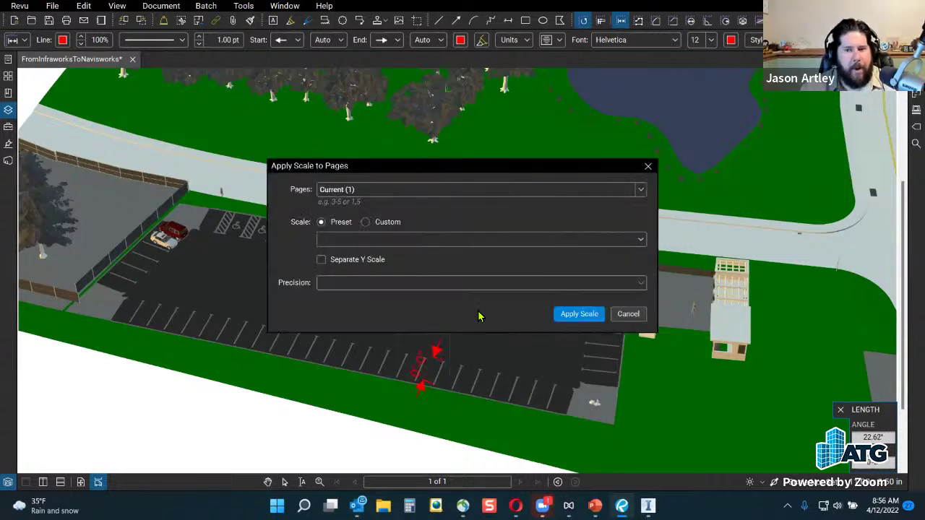
# - Calibrate a custom scale for the current page by picking a stall line as 18 ft, with 1/4 precision
pyautogui.click(383, 224)
pyautogui.click(567, 221)
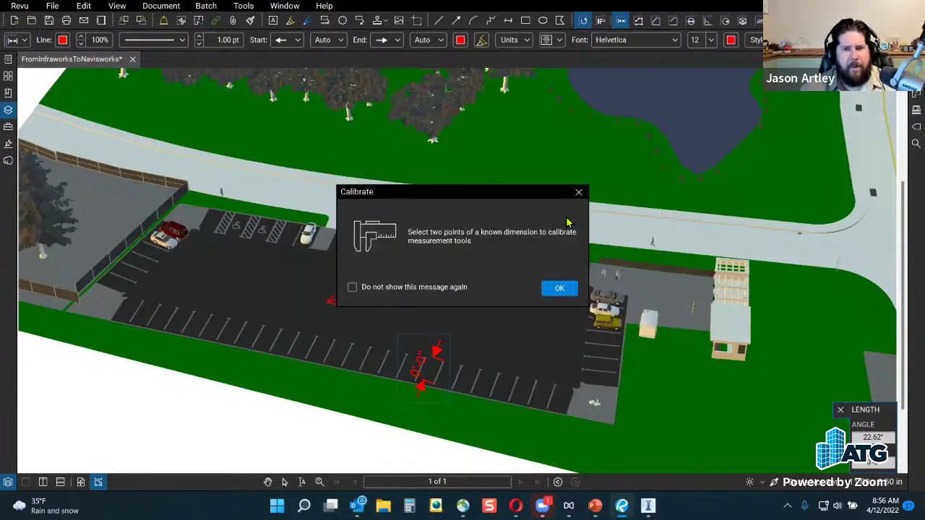
pyautogui.click(559, 289)
pyautogui.scroll(3, 362, 417)
pyautogui.scroll(-5, 362, 417)
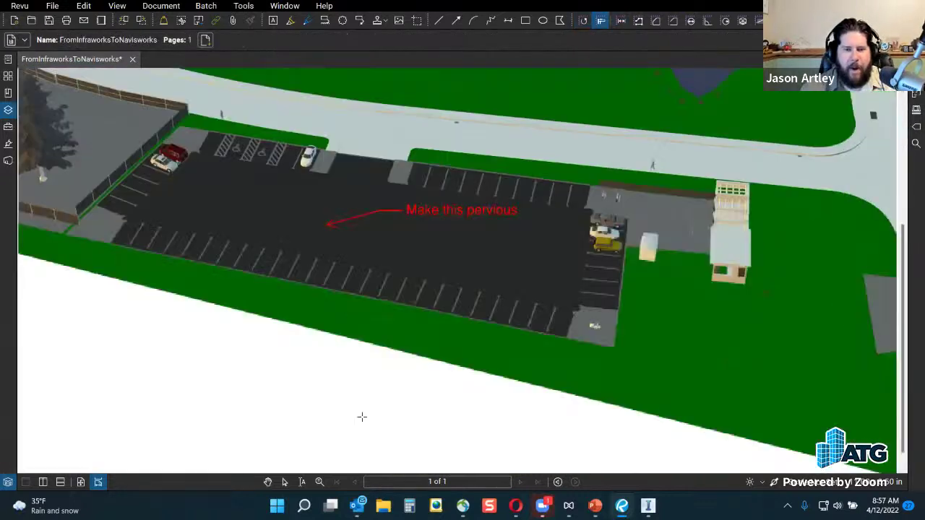
pyautogui.scroll(1, 368, 357)
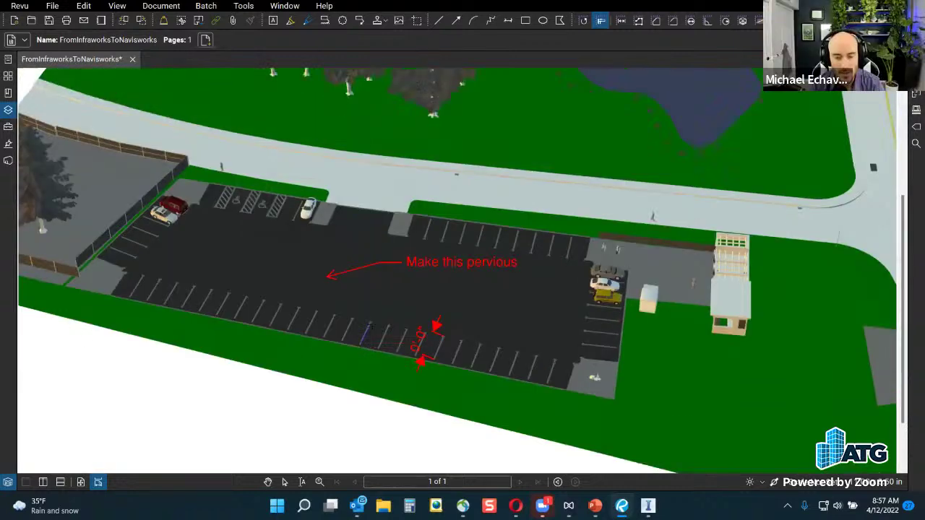
pyautogui.click(369, 329)
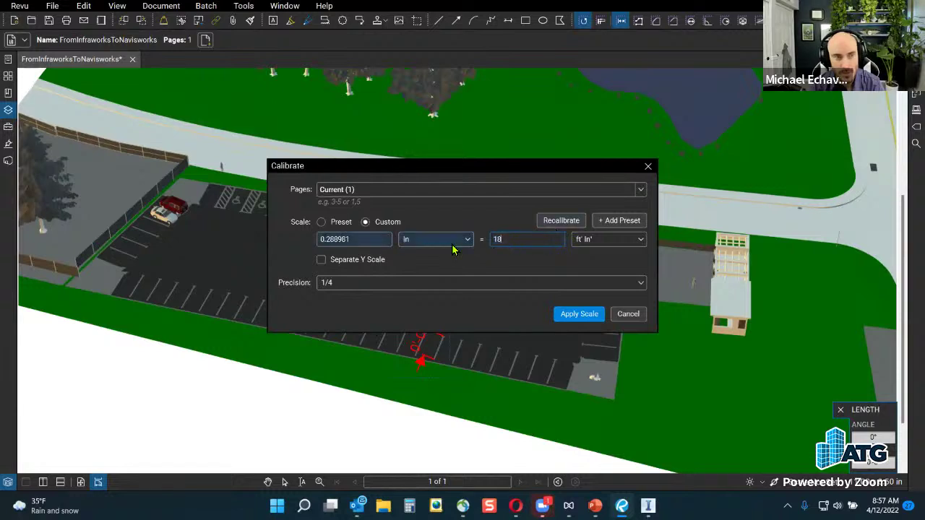
pyautogui.click(579, 314)
# - Leave the markup view and examine the parking lot, parked cars, fence and large tree from closer up and another side
pyautogui.scroll(2, 427, 389)
pyautogui.scroll(-3, 427, 389)
pyautogui.press('Escape')
pyautogui.click(425, 360)
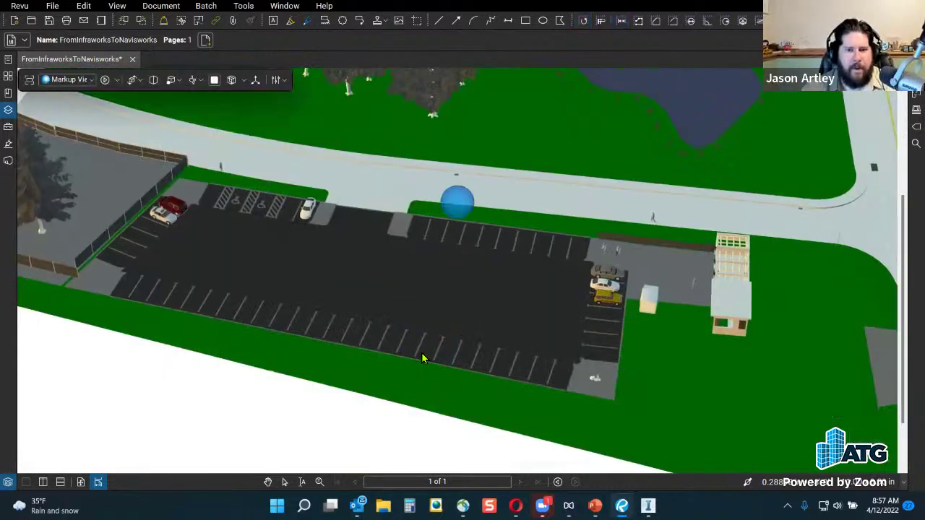
pyautogui.scroll(5, 406, 401)
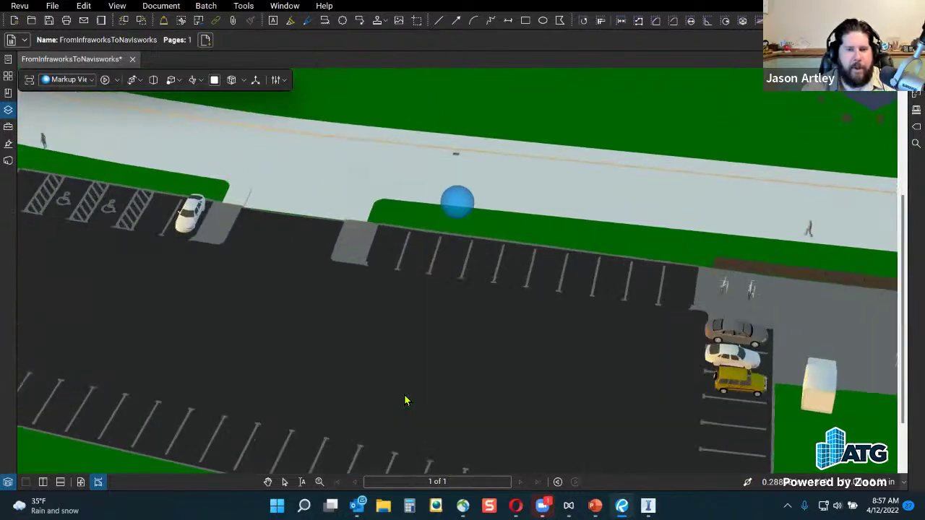
pyautogui.scroll(2, 398, 382)
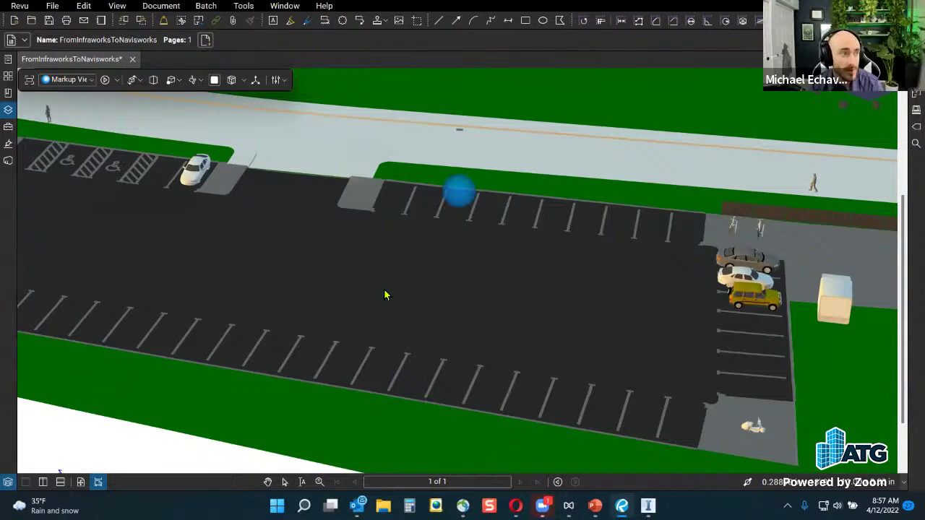
pyautogui.scroll(-4, 402, 371)
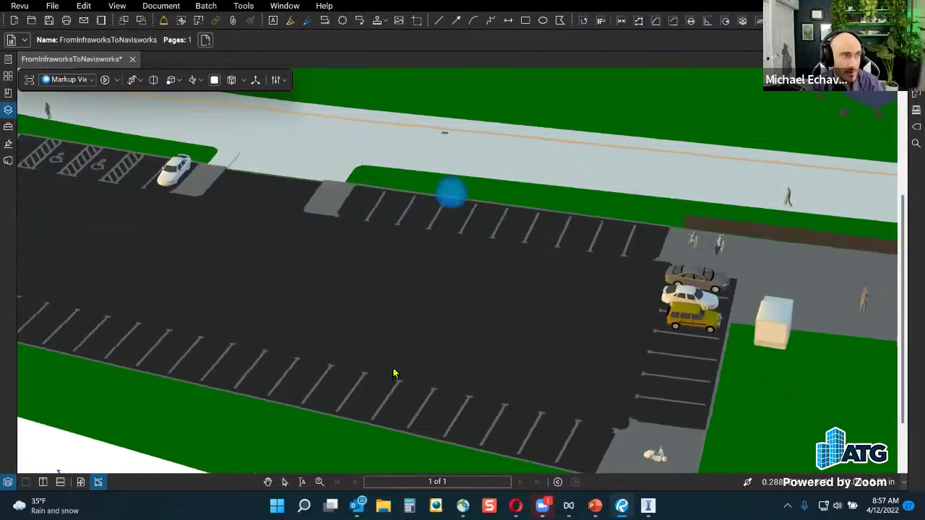
pyautogui.scroll(4, 434, 368)
pyautogui.moveTo(463, 365); pyautogui.dragTo(513, 373)
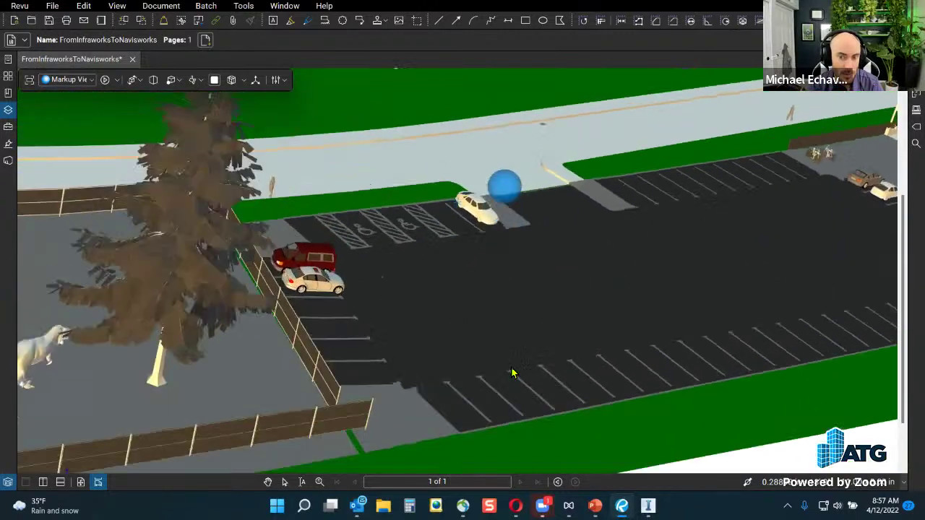
# - Restore the saved markup view from its indicator and show the 3D Model Tree
pyautogui.click(503, 188)
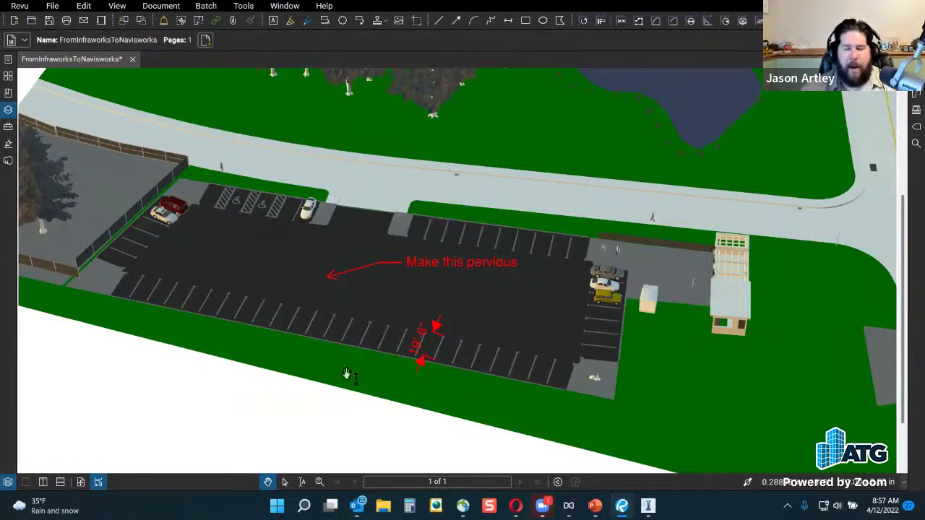
pyautogui.click(7, 485)
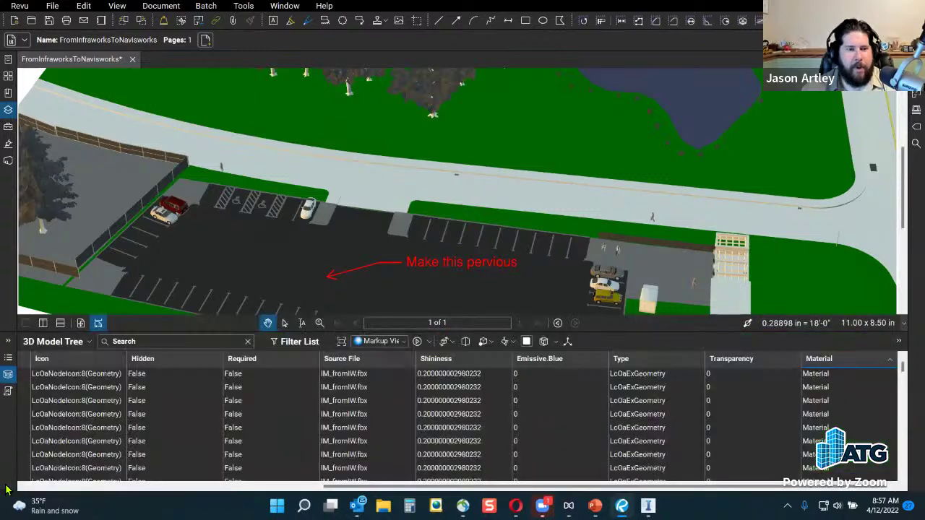
# - Review the document's markups list, hide it and look over the site model around the parking lot
pyautogui.click(8, 358)
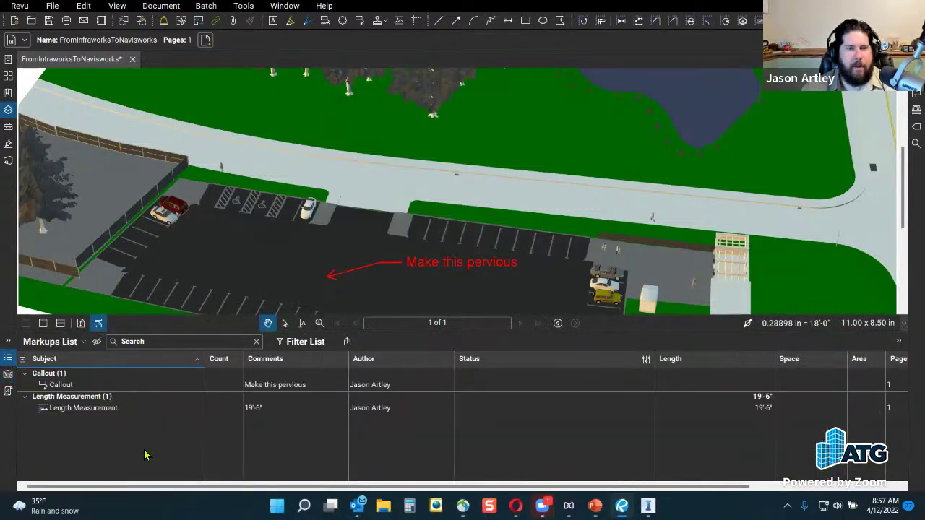
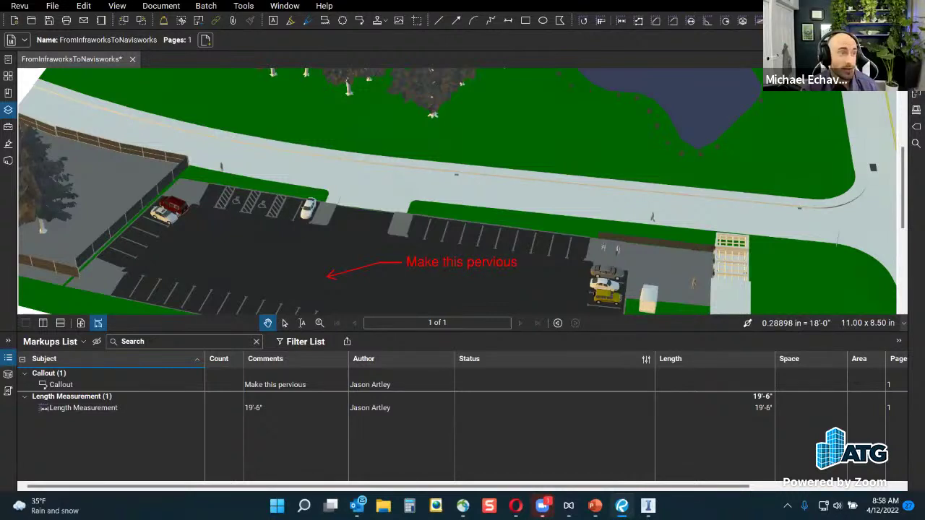
pyautogui.click(7, 359)
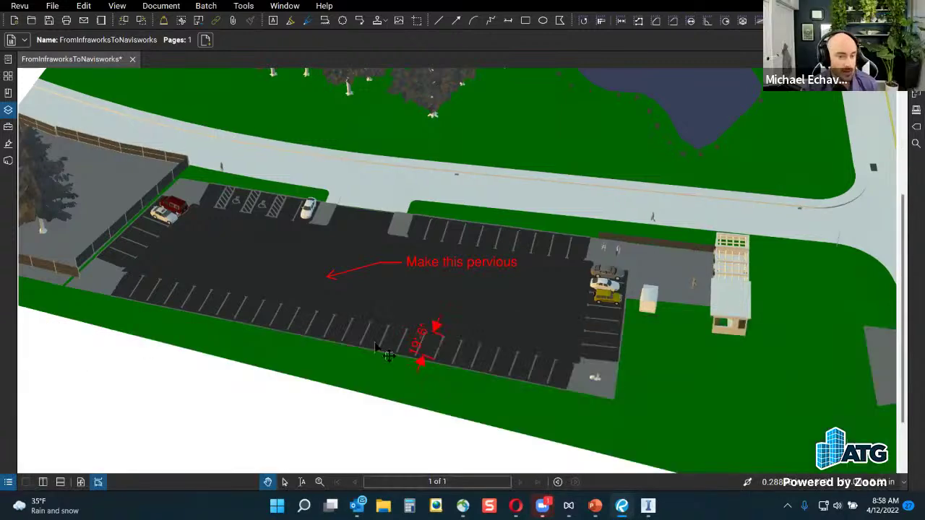
pyautogui.scroll(-1, 377, 353)
pyautogui.scroll(3, 571, 332)
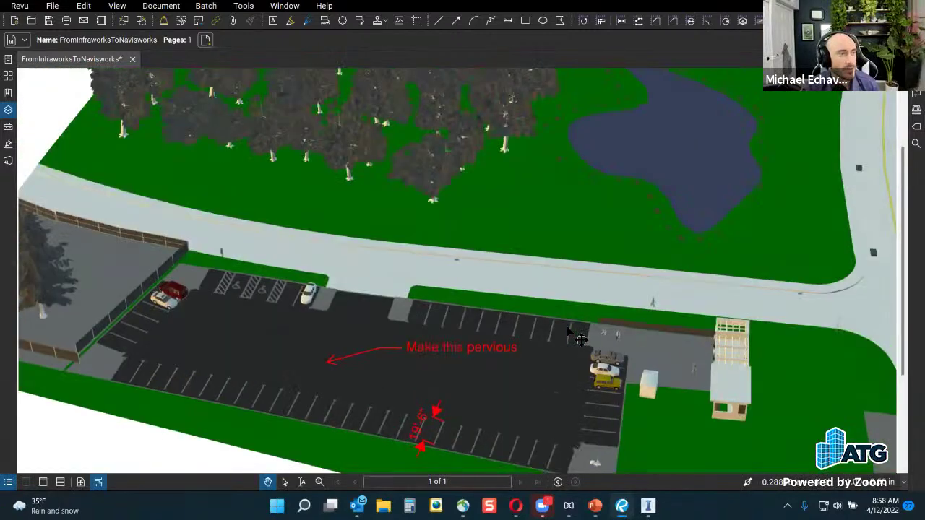
pyautogui.scroll(2, 570, 332)
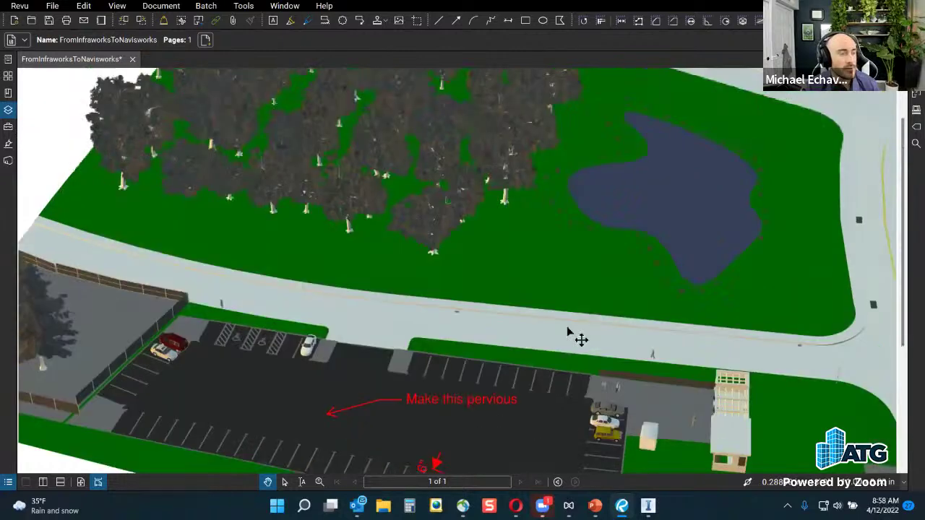
# - Sign in to the US Bluebeam Studio server
pyautogui.click(8, 160)
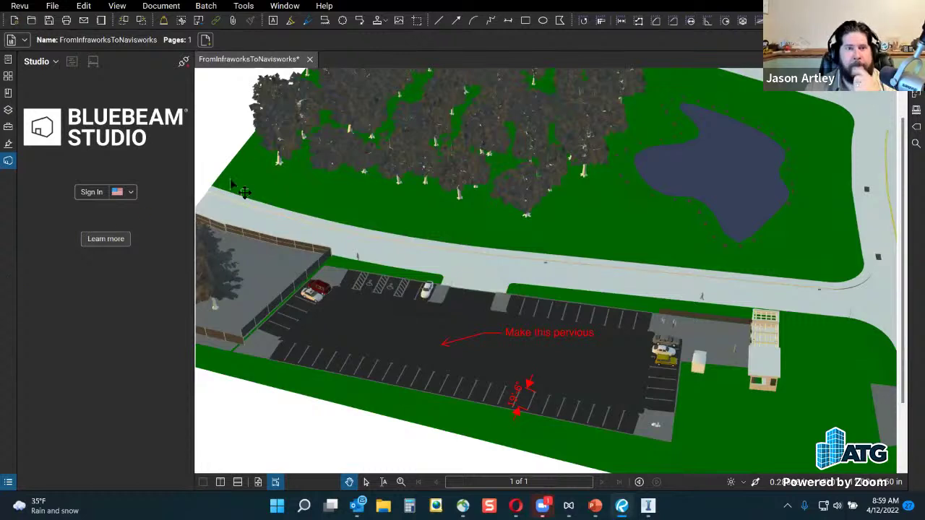
pyautogui.click(92, 195)
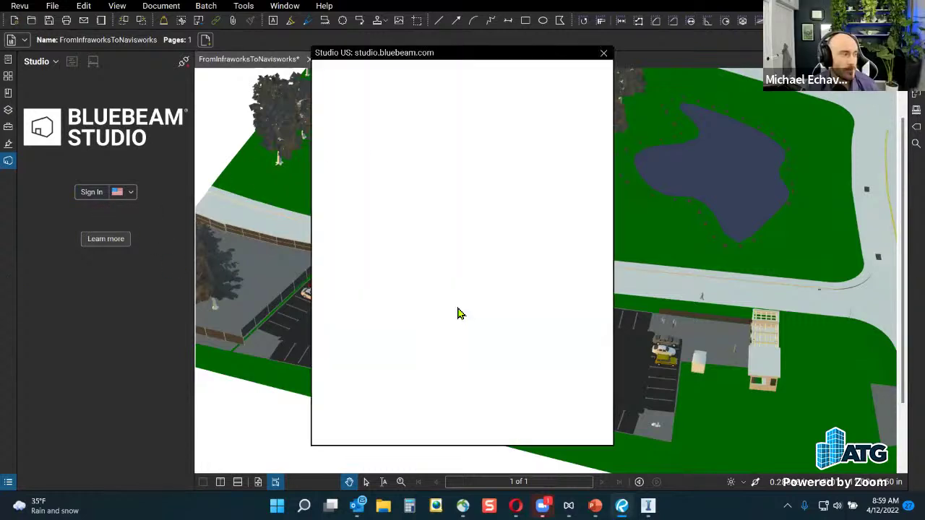
pyautogui.click(426, 217)
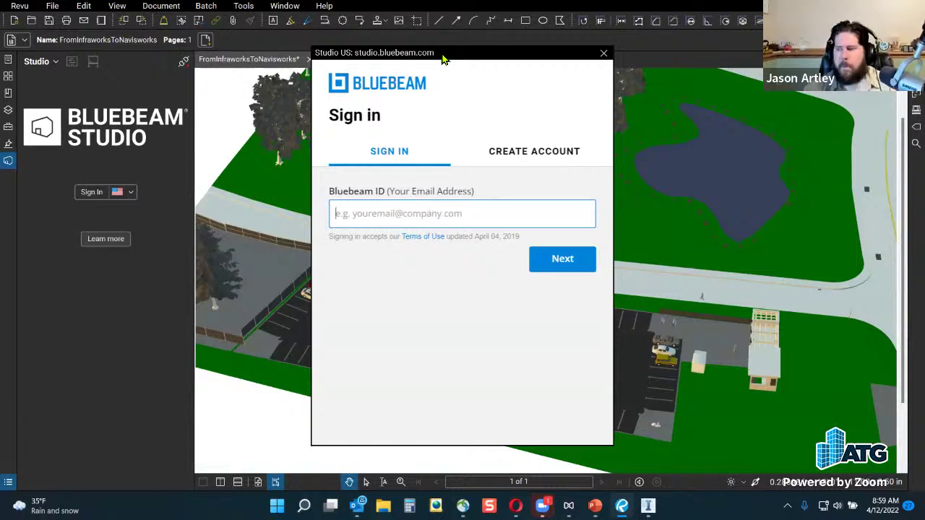
pyautogui.press('Escape')
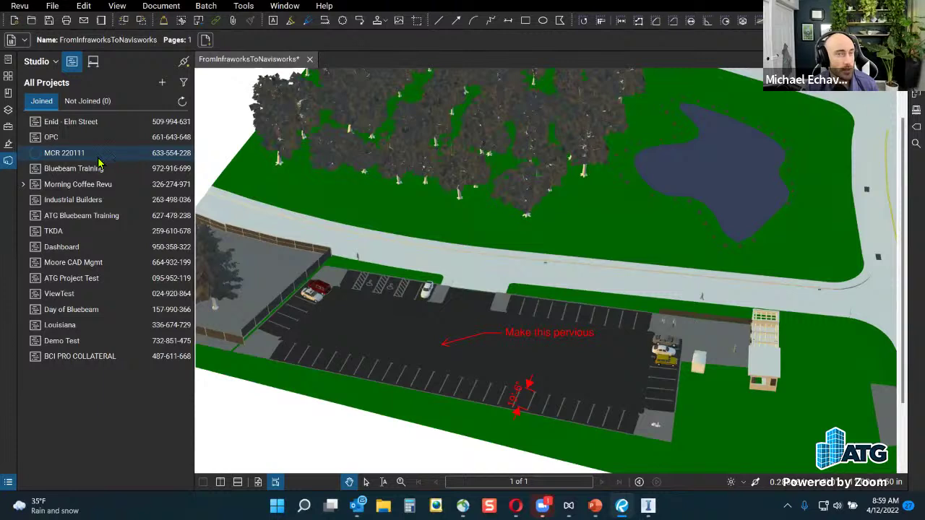
# - Enter the MCR81721 Studio session and check which invited attendees have not joined
pyautogui.click(92, 63)
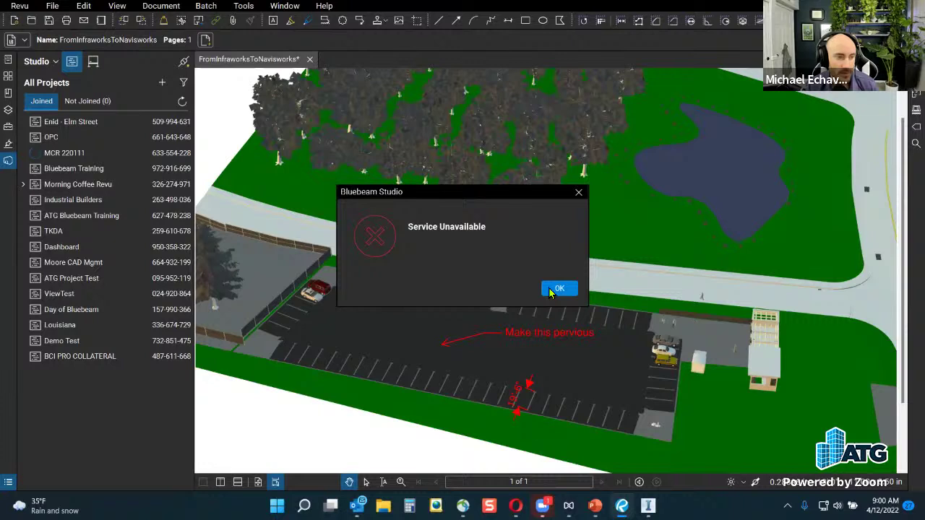
pyautogui.click(558, 289)
pyautogui.click(93, 63)
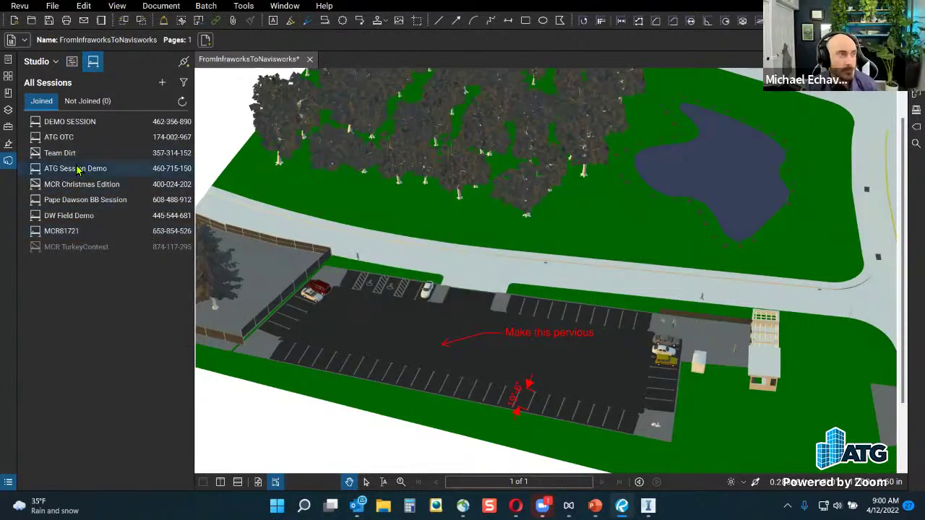
pyautogui.doubleClick(83, 234)
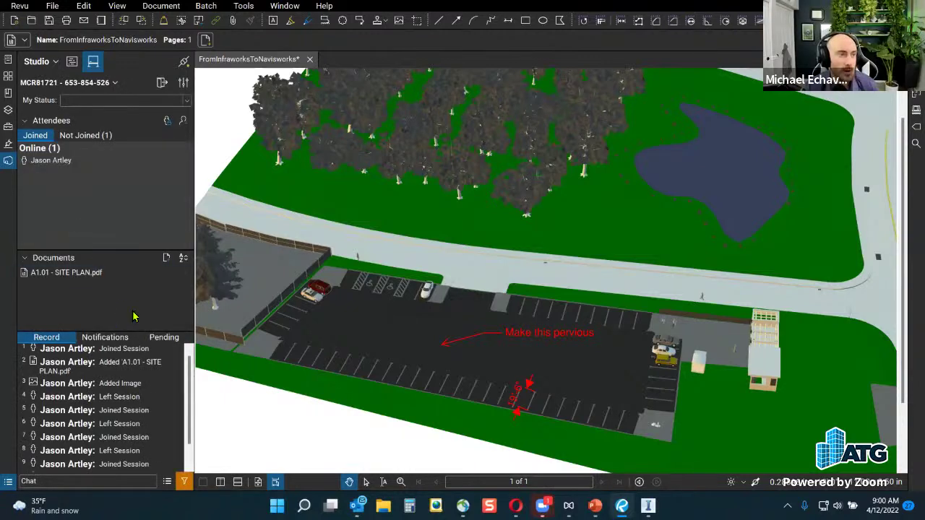
pyautogui.click(102, 139)
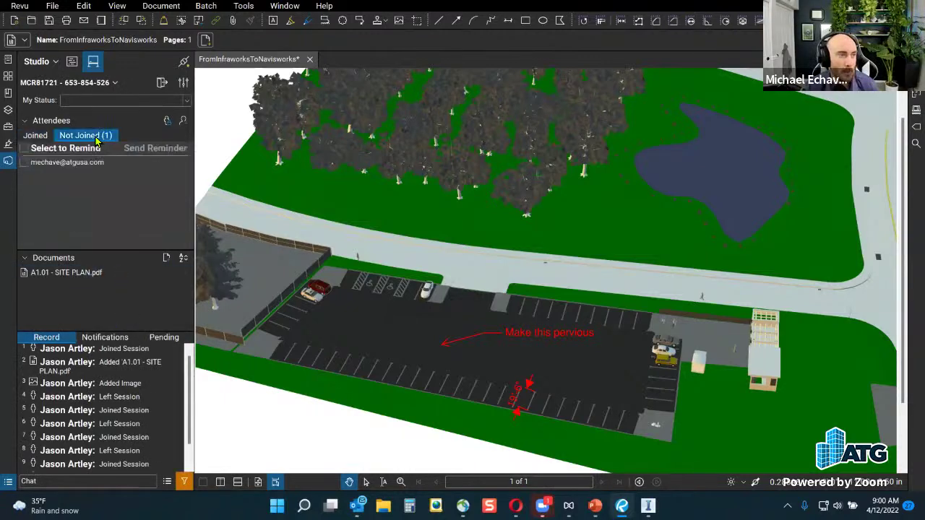
pyautogui.click(43, 121)
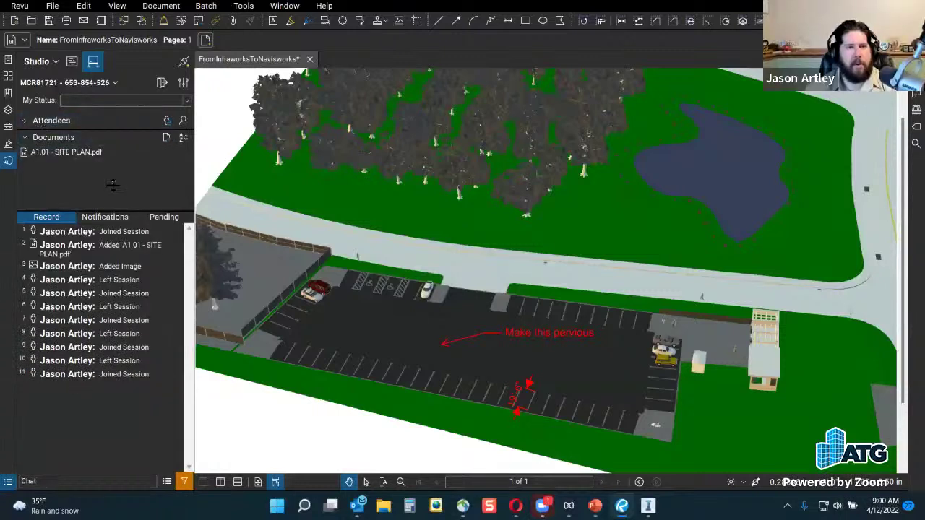
# - Add the RAC_basic_sample_project 3D View Solar Analysis PDF to the session and open it
pyautogui.click(166, 137)
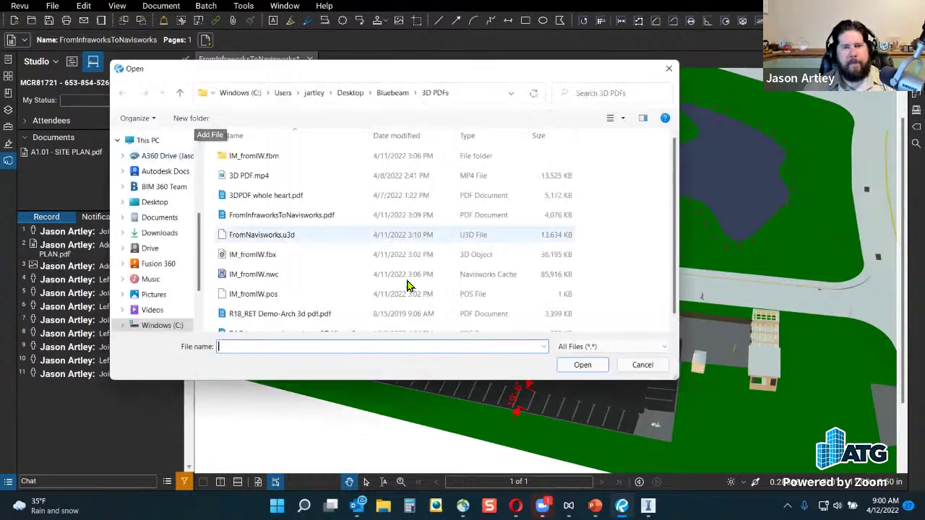
pyautogui.scroll(-1, 281, 307)
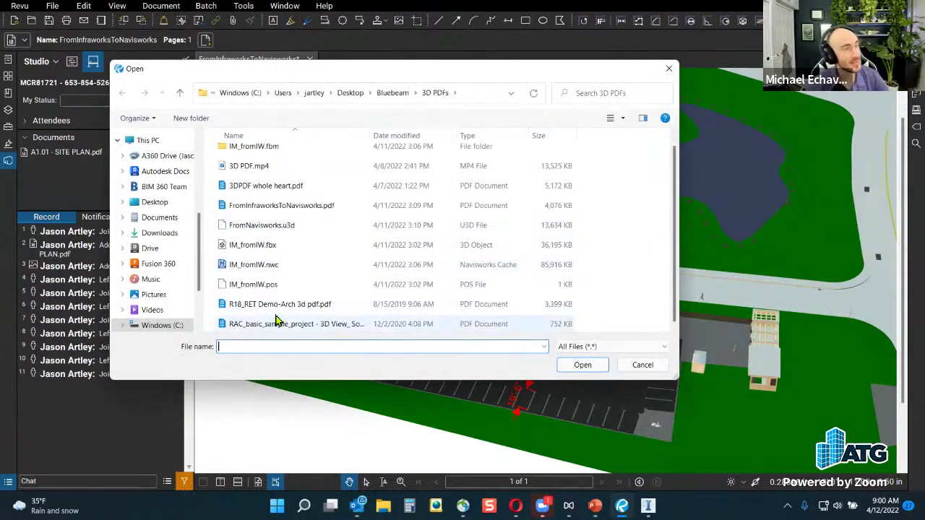
pyautogui.click(273, 325)
pyautogui.click(582, 365)
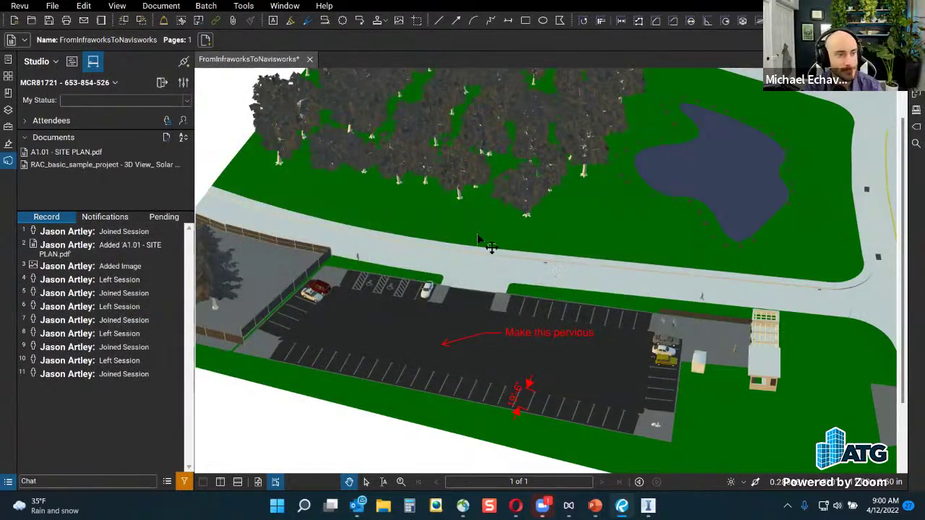
pyautogui.moveTo(101, 169)
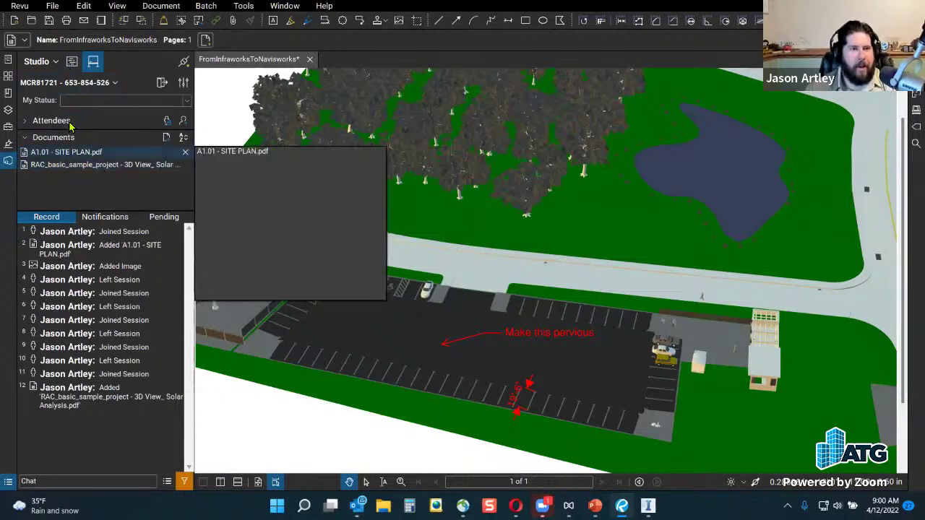
pyautogui.doubleClick(77, 171)
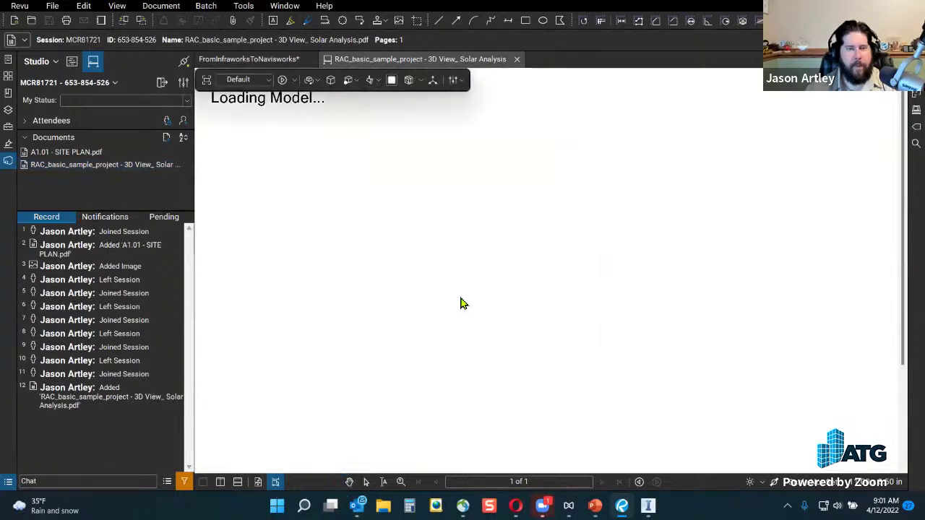
# - Move the parked car along the driveway in front of the house toward the wind turbines
pyautogui.moveTo(592, 331); pyautogui.dragTo(427, 417)
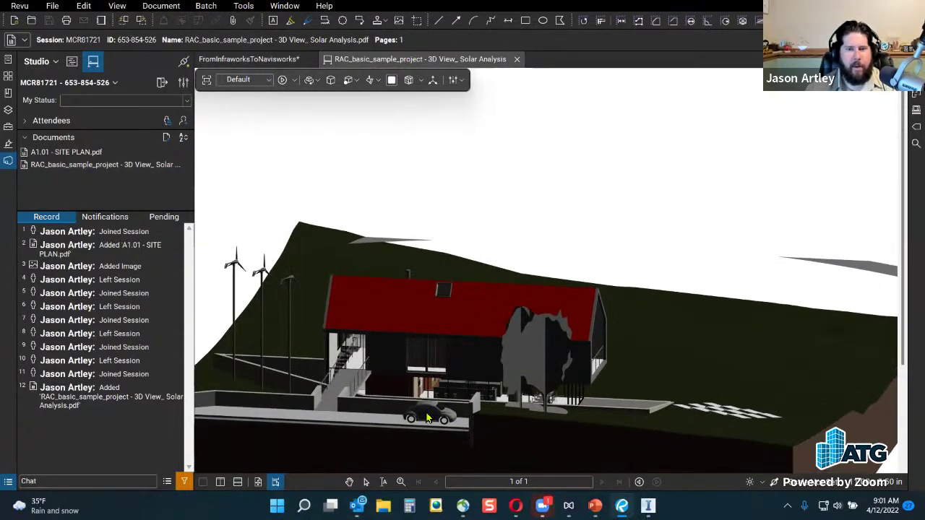
pyautogui.click(427, 418)
pyautogui.click(432, 81)
pyautogui.moveTo(387, 417); pyautogui.dragTo(232, 411)
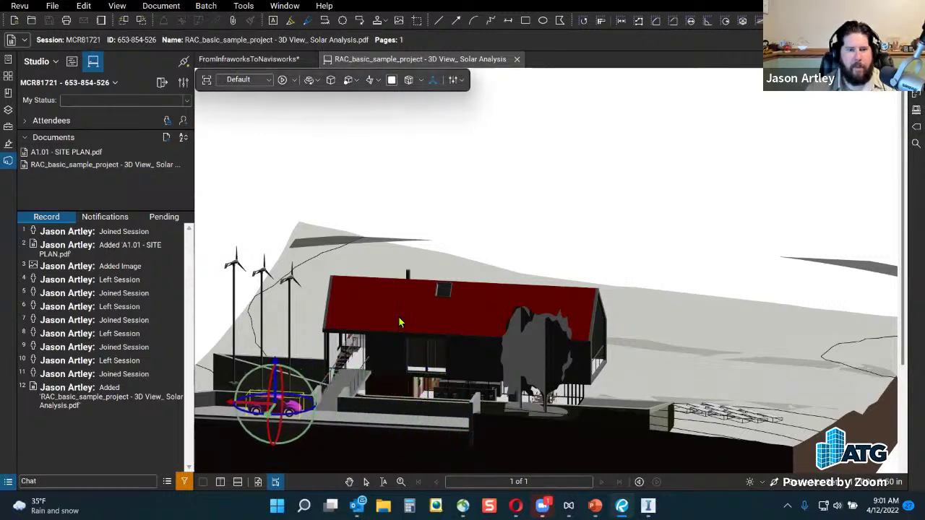
# - Add a callout reading "Add more wind power!" that points to the wind turbine nearest the terrace
pyautogui.moveTo(479, 223); pyautogui.dragTo(431, 377)
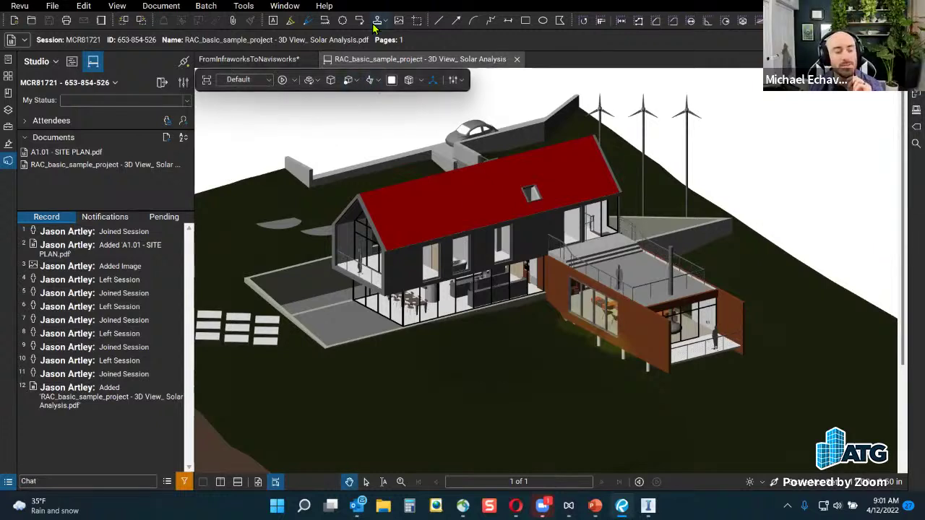
pyautogui.click(688, 151)
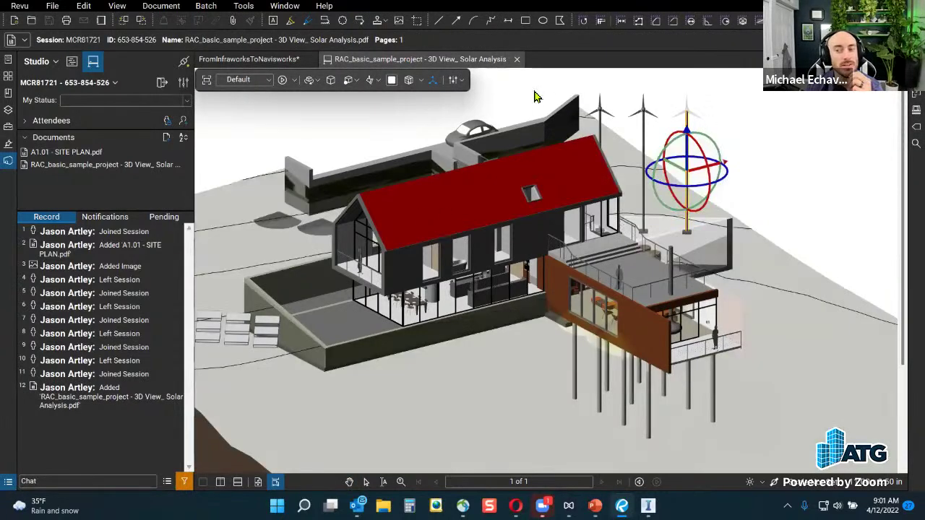
pyautogui.click(359, 21)
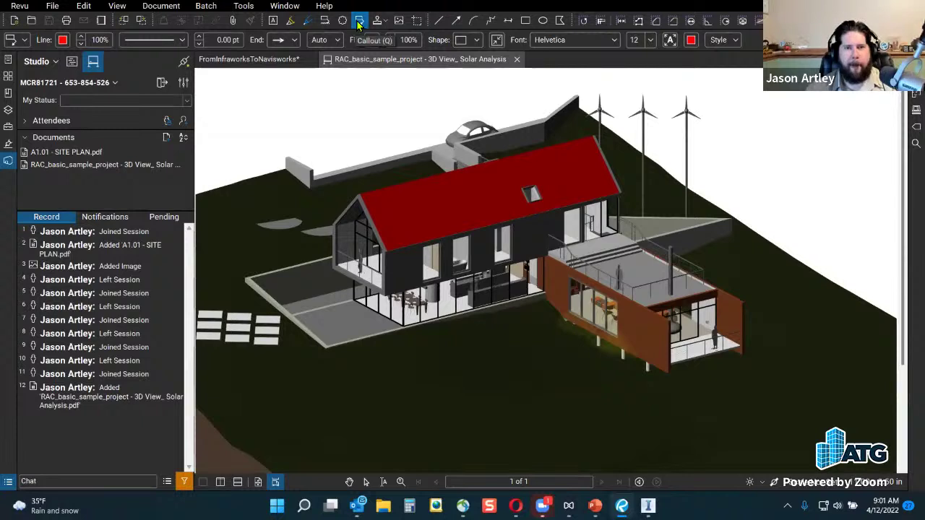
pyautogui.click(682, 150)
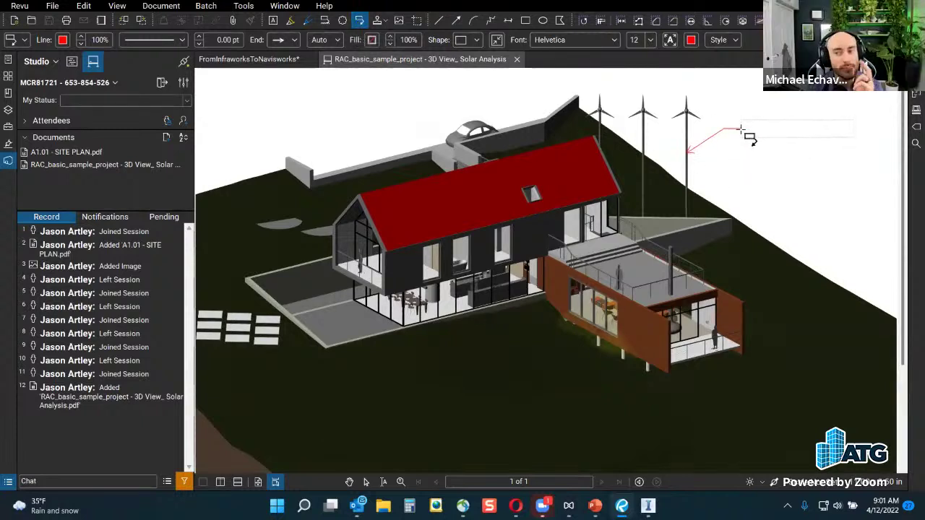
pyautogui.click(740, 128)
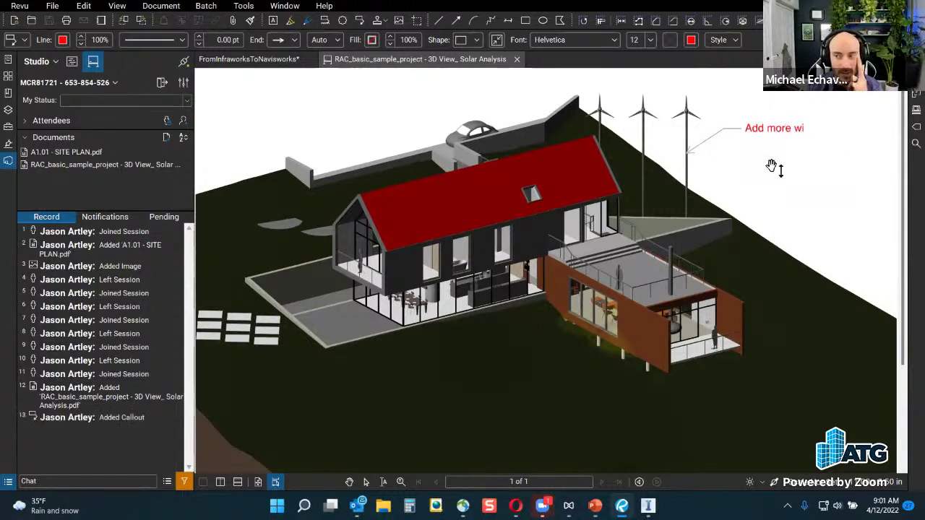
pyautogui.write('Add more wind power!')
pyautogui.click(793, 210)
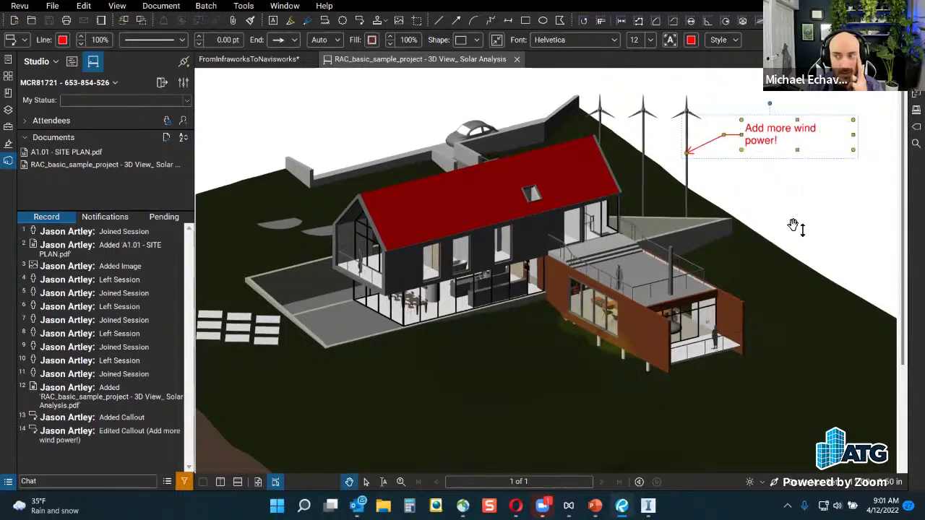
# - Check the wind power callout in the markups list and in the session record
pyautogui.click(118, 448)
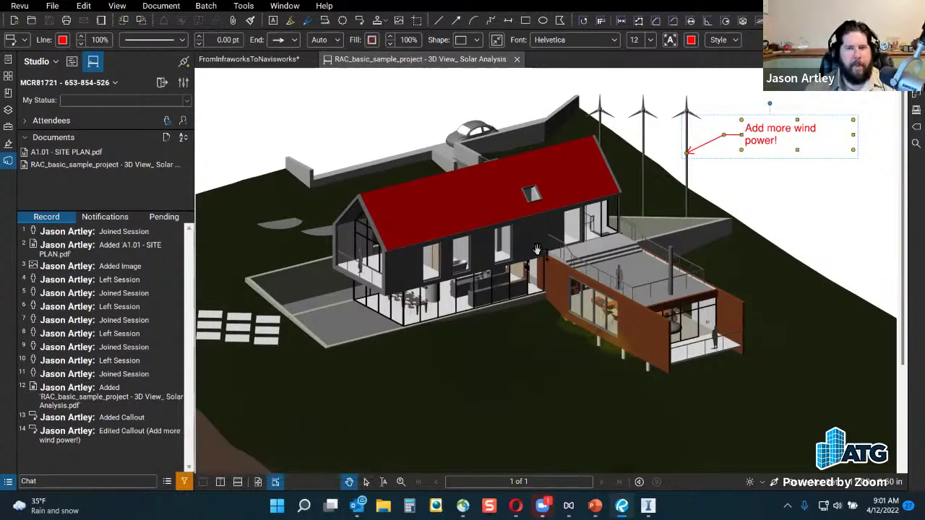
pyautogui.click(10, 483)
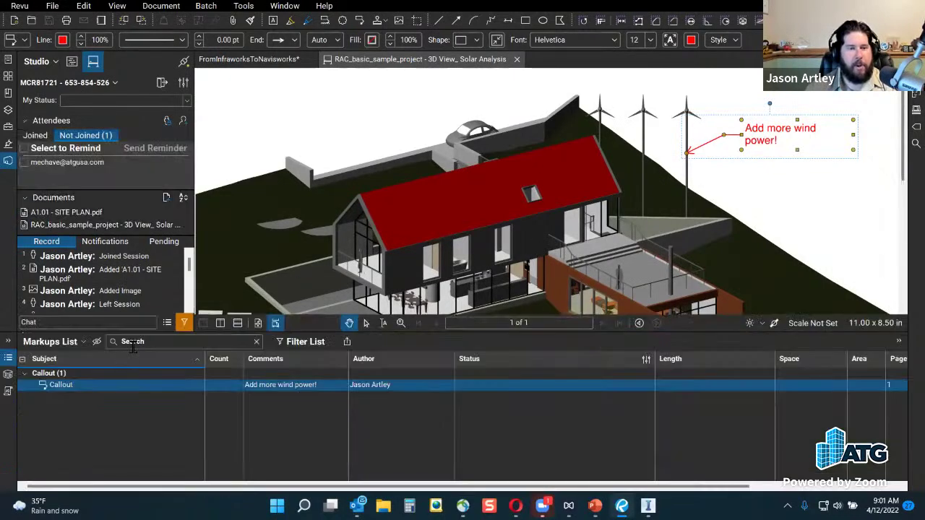
pyautogui.scroll(-3, 131, 385)
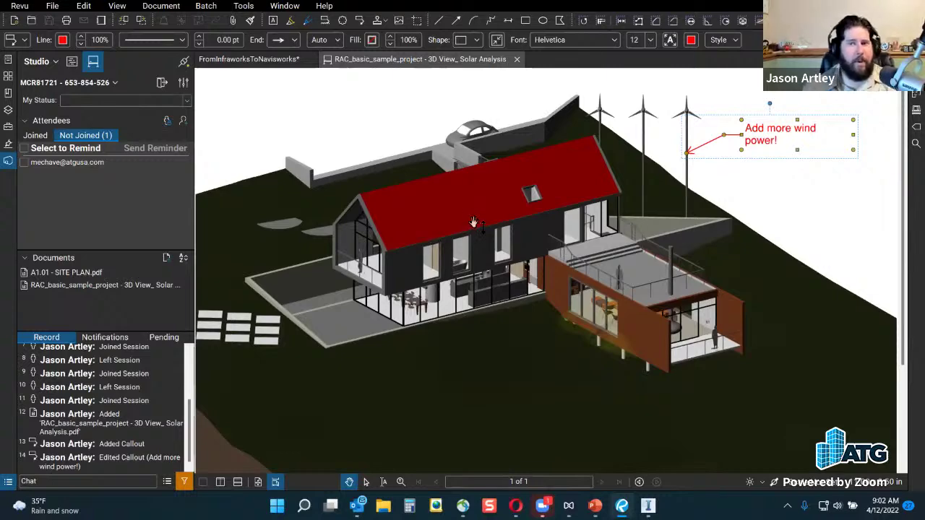
# - Shift the car behind the house closer to the wind turbines and copy the selected part
pyautogui.click(752, 180)
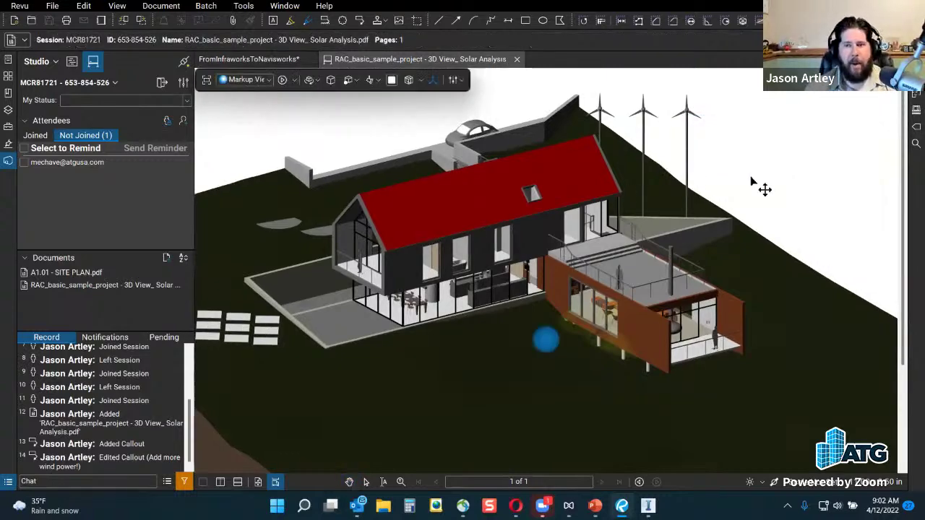
pyautogui.click(484, 130)
pyautogui.moveTo(511, 125)
pyautogui.mouseDown()
pyautogui.moveTo(496, 124)
pyautogui.moveTo(514, 130)
pyautogui.mouseUp()
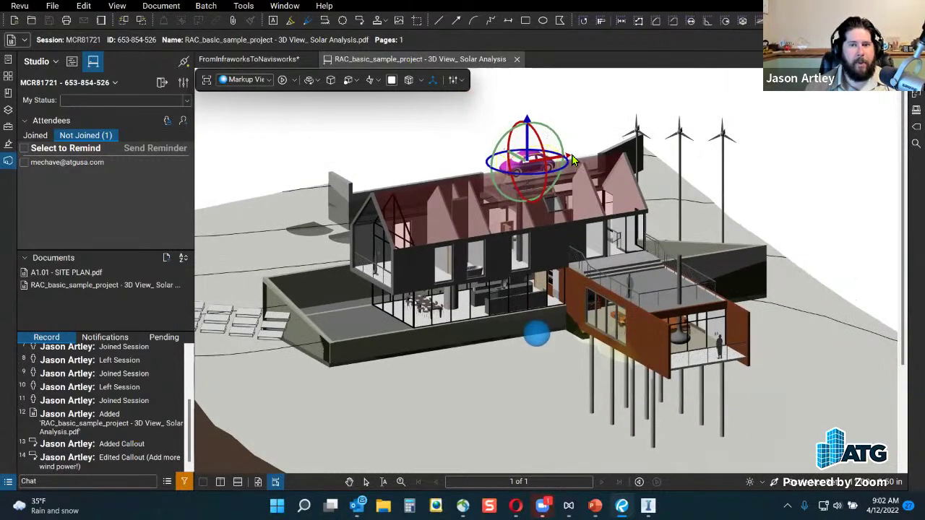
pyautogui.moveTo(569, 162); pyautogui.dragTo(618, 156)
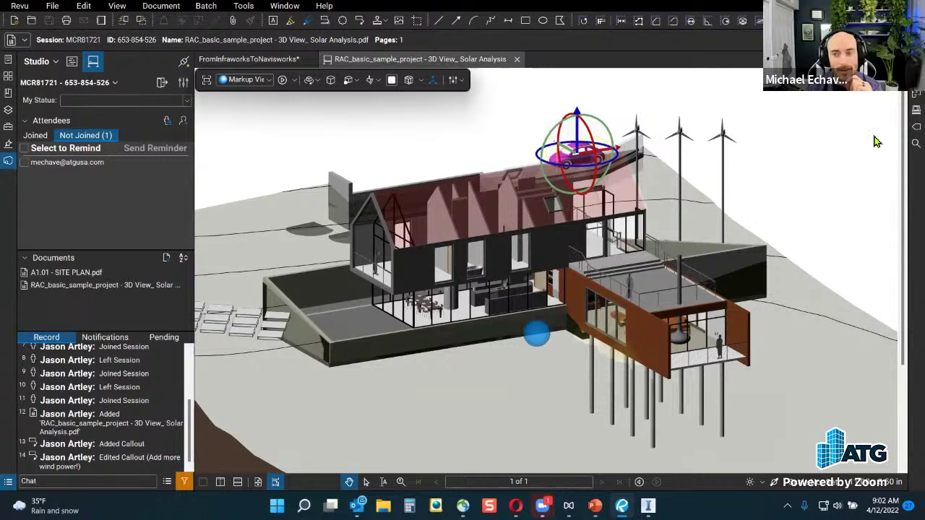
pyautogui.rightClick(569, 162)
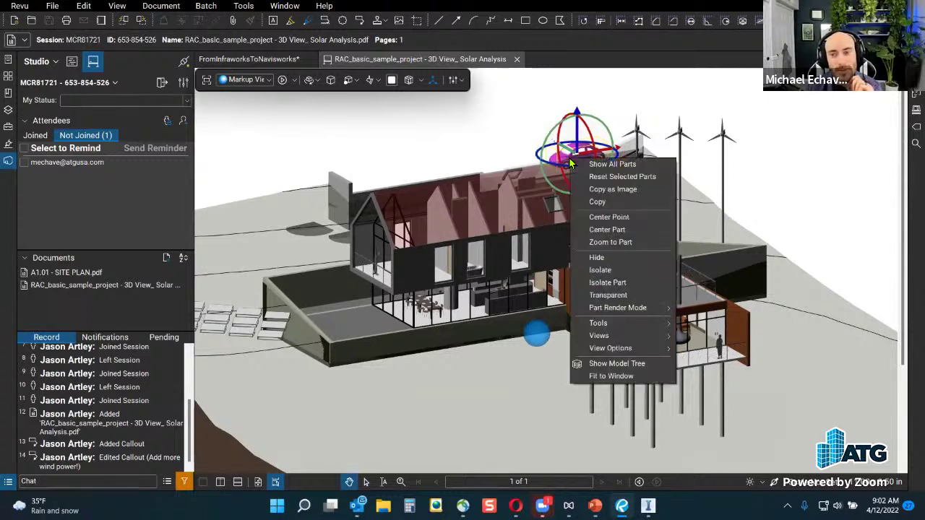
pyautogui.click(600, 203)
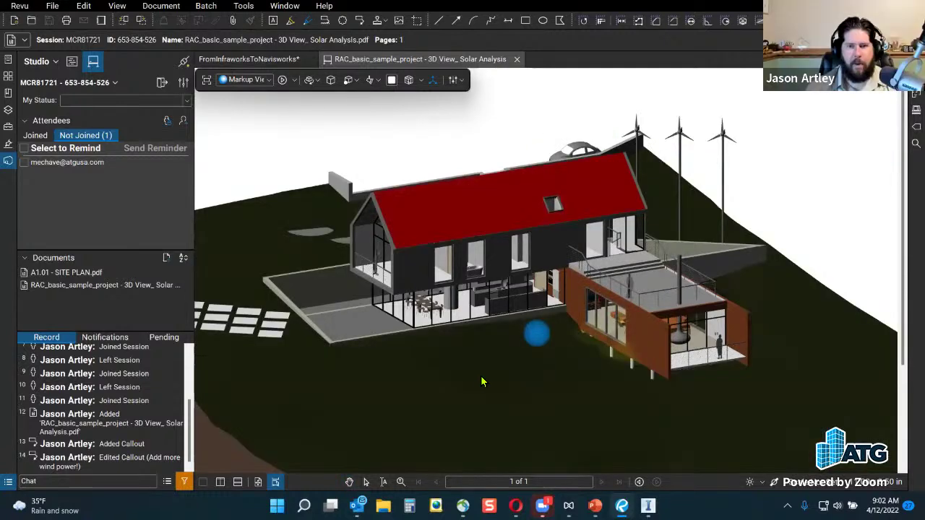
pyautogui.rightClick(494, 363)
pyautogui.click(523, 371)
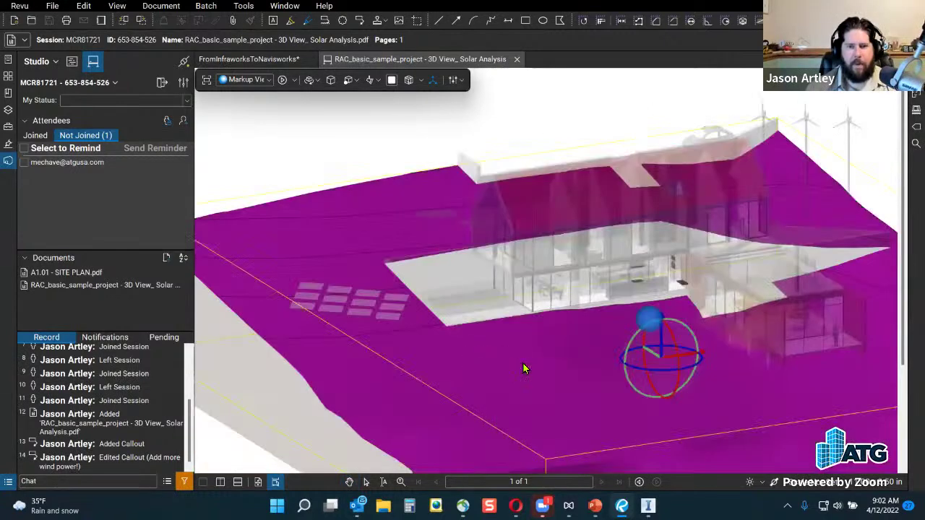
pyautogui.rightClick(524, 368)
pyautogui.click(549, 341)
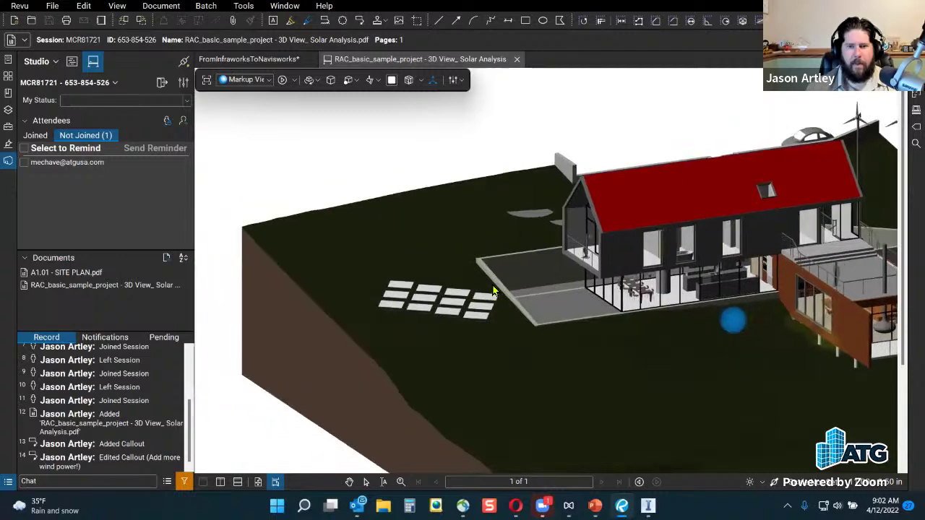
pyautogui.rightClick(557, 293)
pyautogui.click(571, 299)
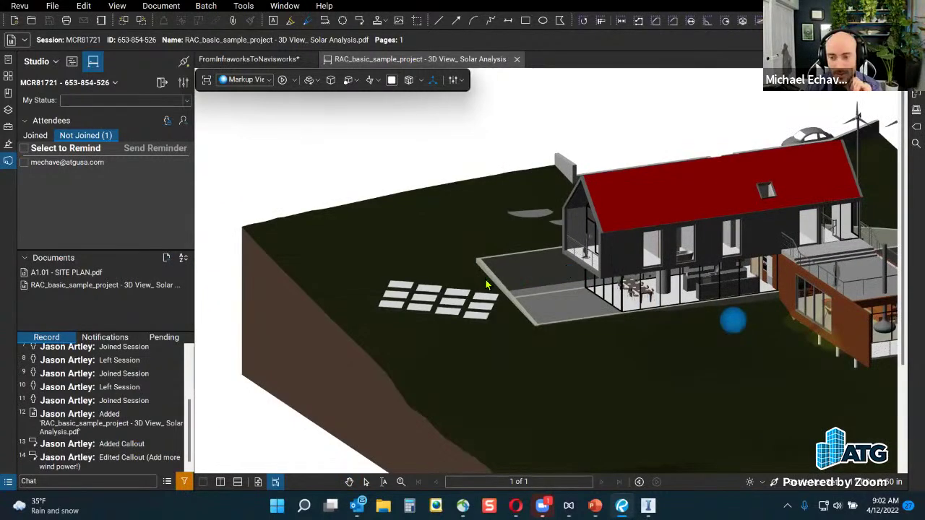
# - Move the car back along the driveway behind the house, away from the wind turbines, and clear the selection
pyautogui.click(811, 144)
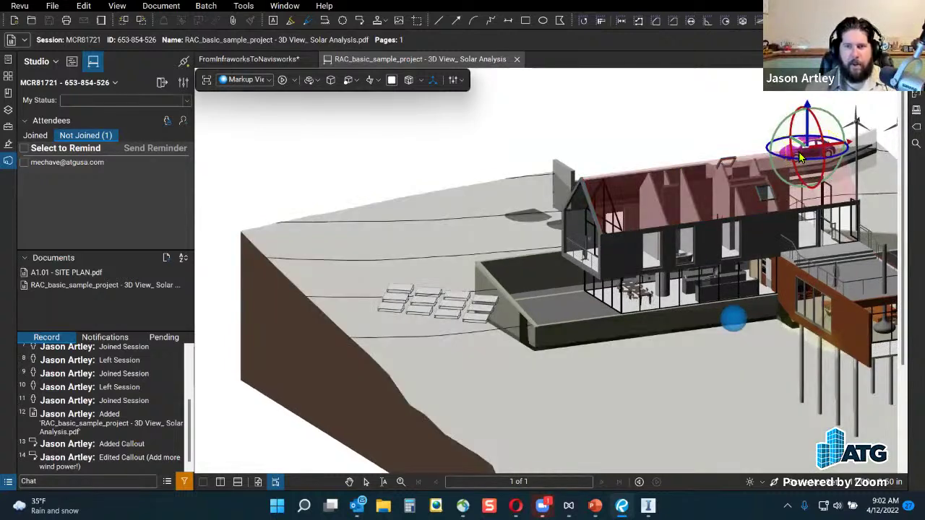
pyautogui.click(659, 328)
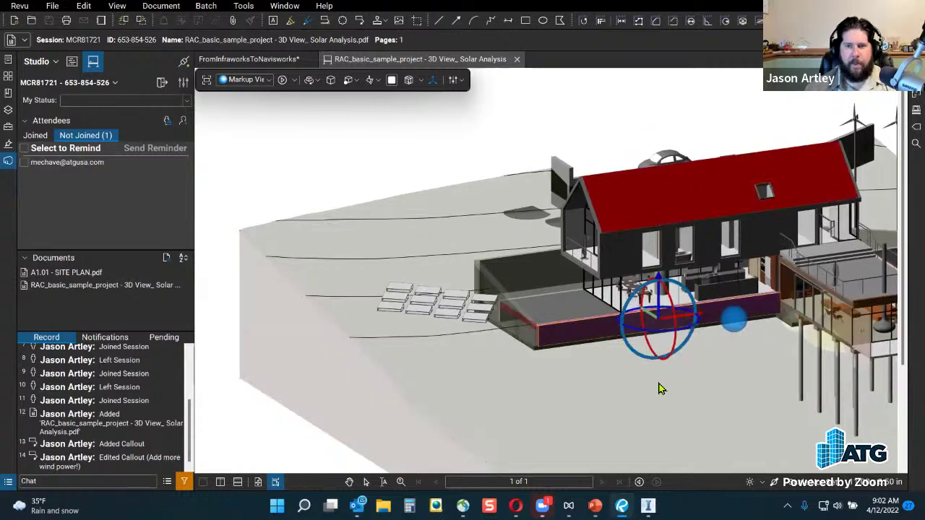
pyautogui.scroll(-5, 701, 398)
pyautogui.moveTo(723, 396); pyautogui.dragTo(480, 284)
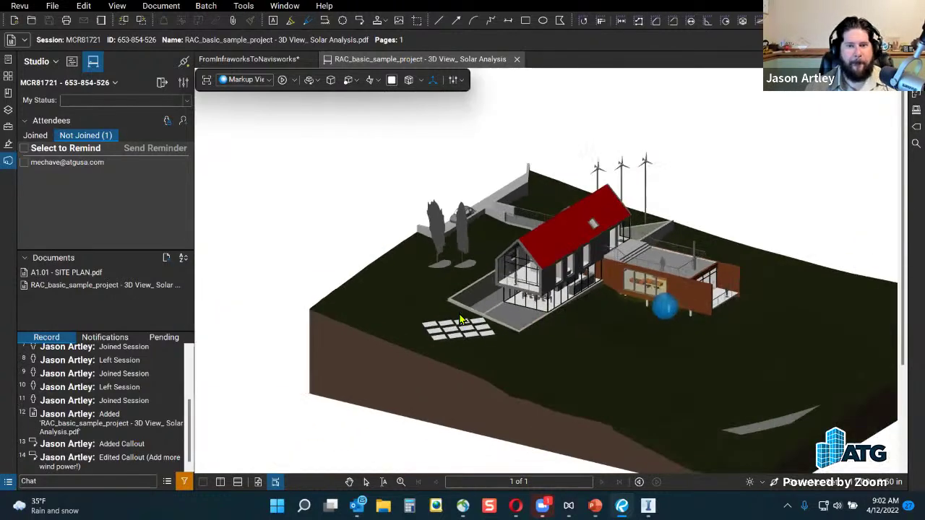
# - Try to copy the wind turbine farthest from the house
pyautogui.moveTo(461, 320); pyautogui.dragTo(765, 206)
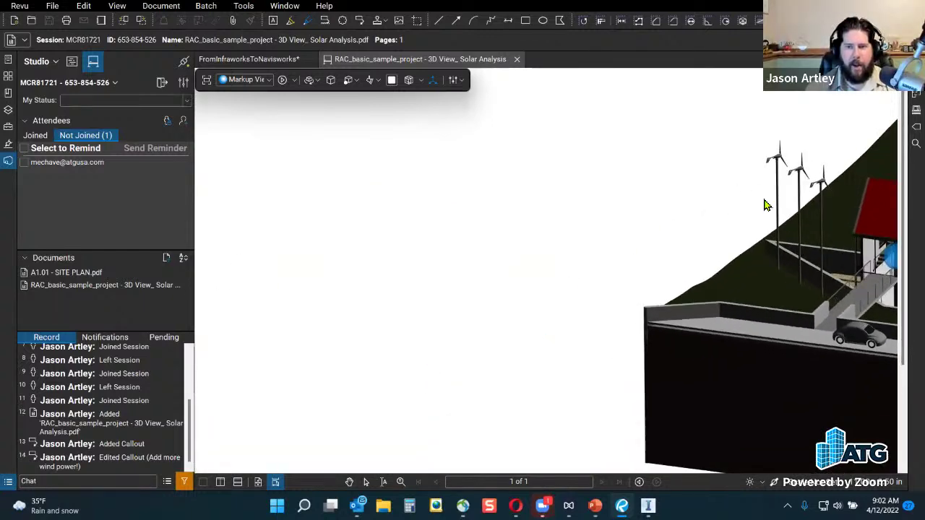
pyautogui.click(778, 203)
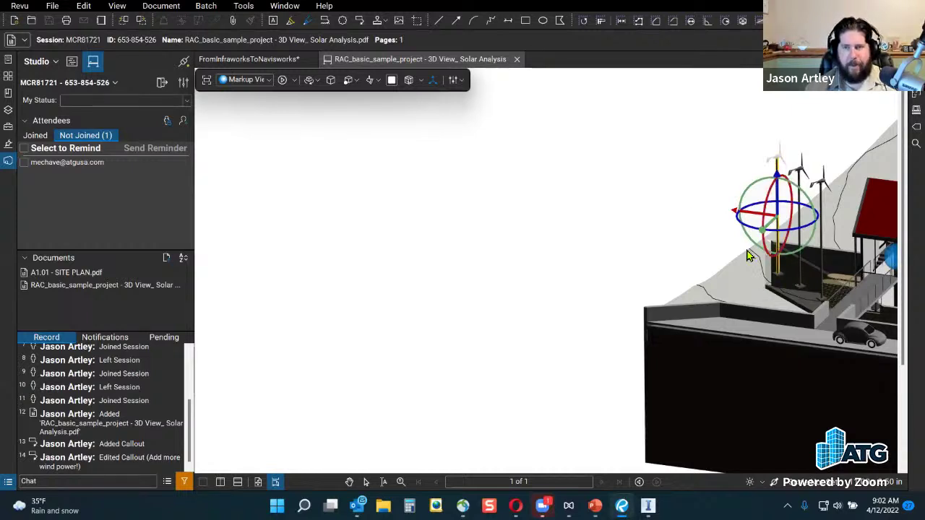
pyautogui.click(689, 211)
pyautogui.rightClick(690, 209)
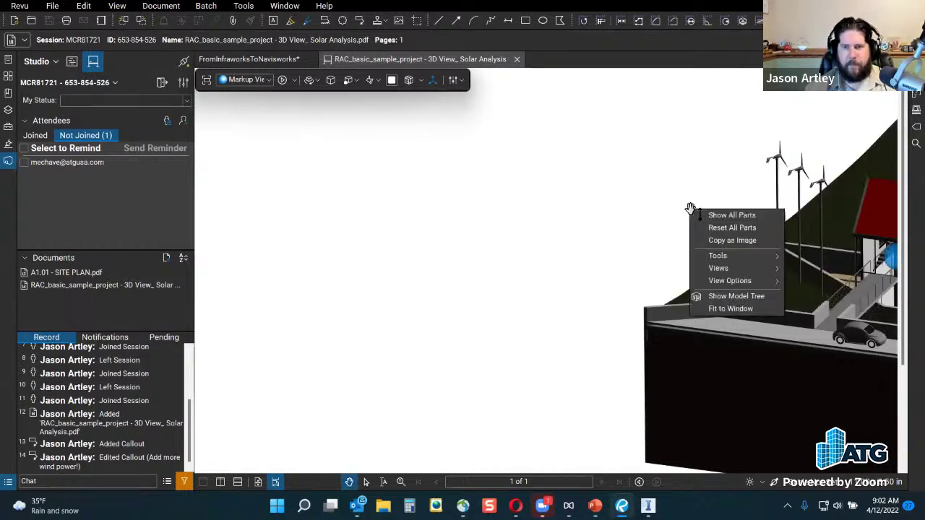
pyautogui.click(82, 6)
pyautogui.click(83, 6)
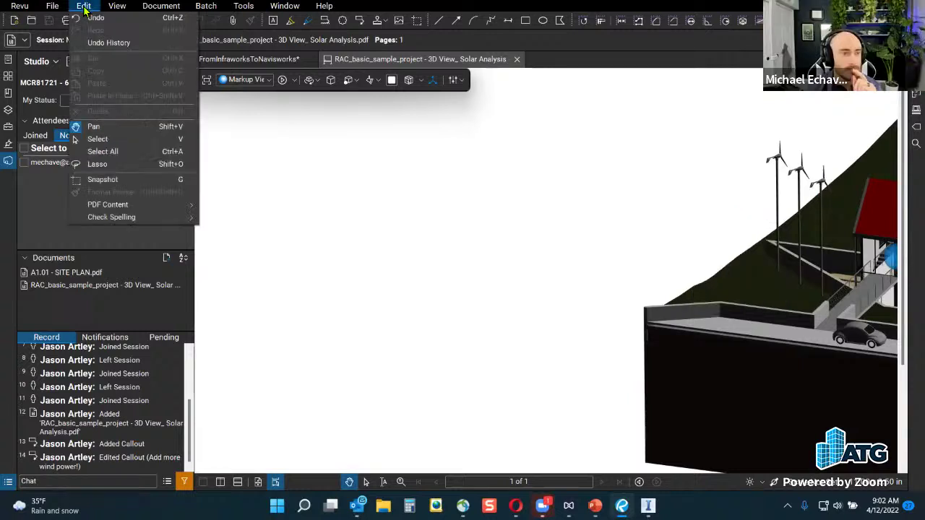
pyautogui.click(768, 186)
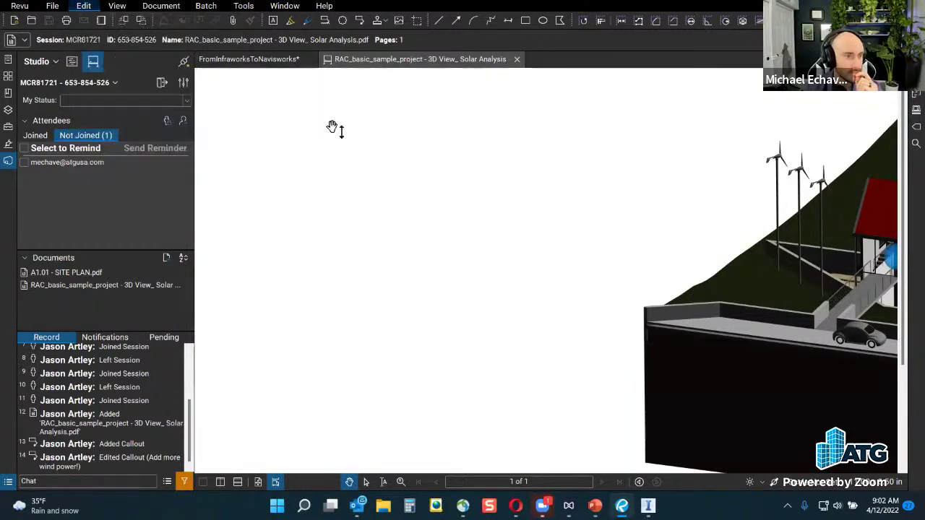
pyautogui.click(778, 188)
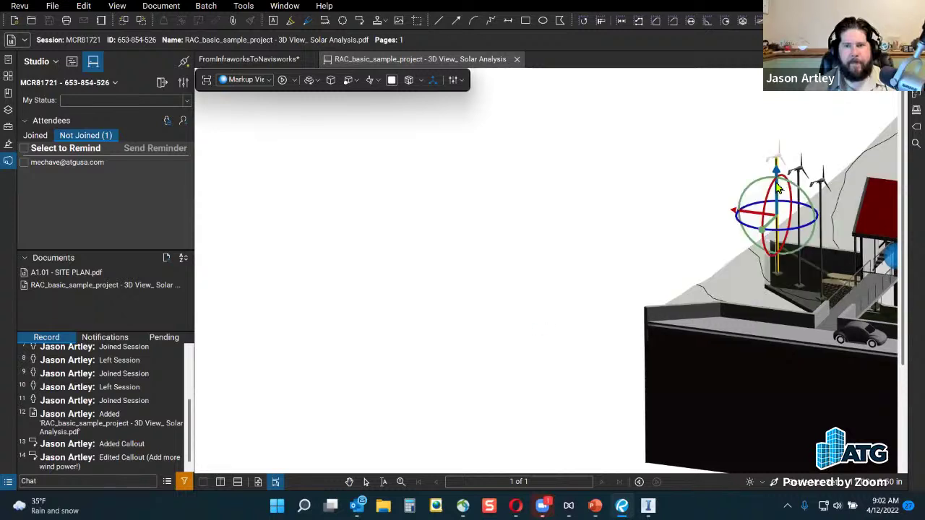
pyautogui.click(78, 6)
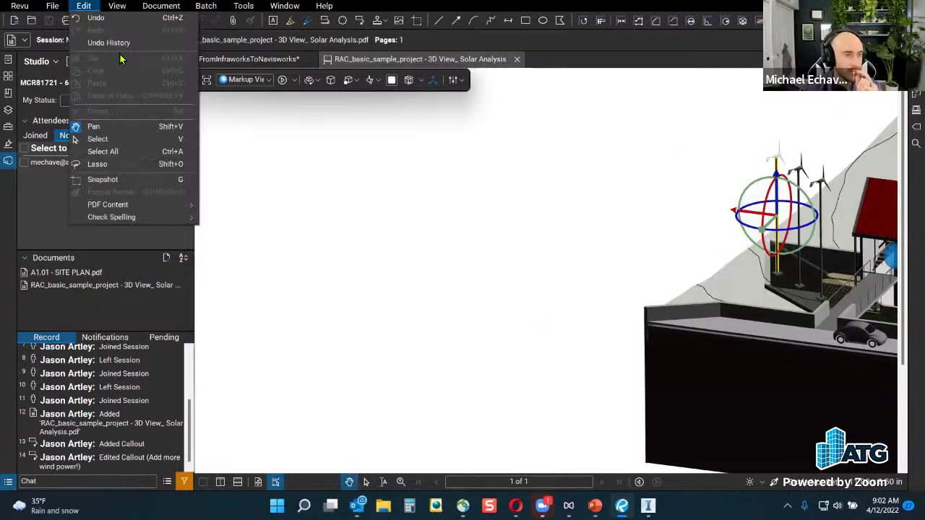
pyautogui.click(651, 199)
pyautogui.click(649, 252)
pyautogui.moveTo(649, 252); pyautogui.dragTo(568, 264)
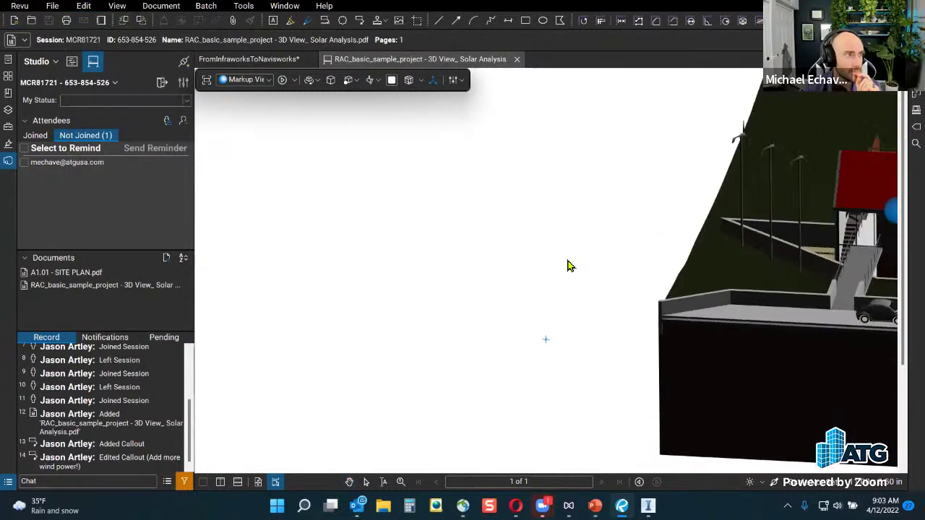
# - Switch to the FromInfraworksToNavisworks document and try to copy the white car parked beside the lot entrance
pyautogui.click(242, 59)
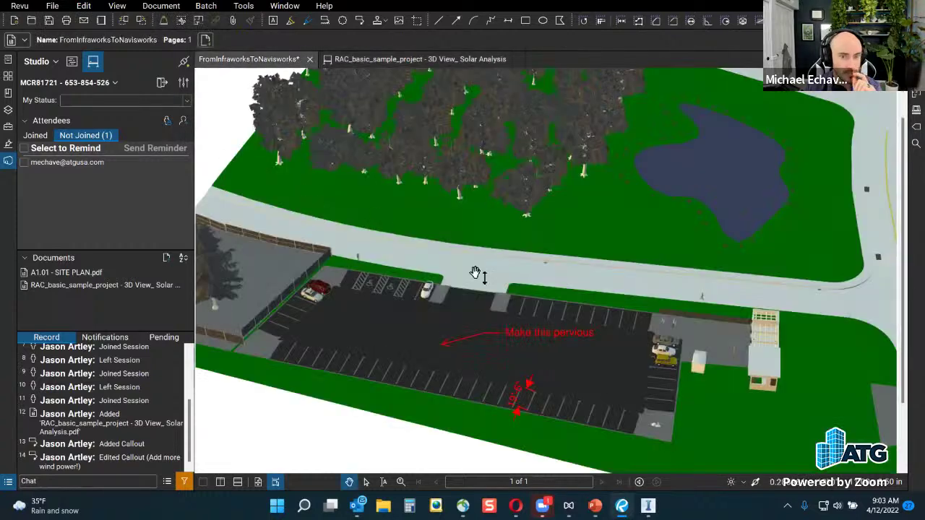
pyautogui.click(427, 296)
pyautogui.click(427, 295)
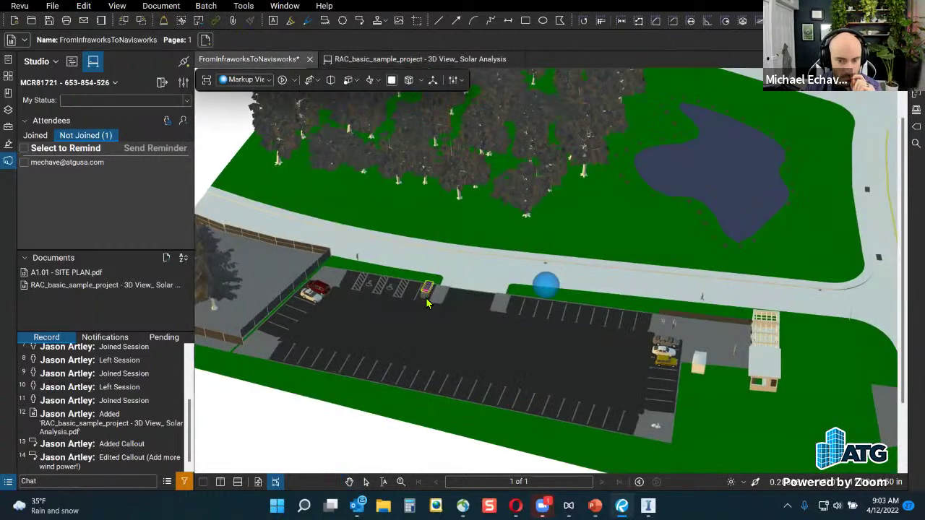
pyautogui.press('Escape')
pyautogui.click(442, 337)
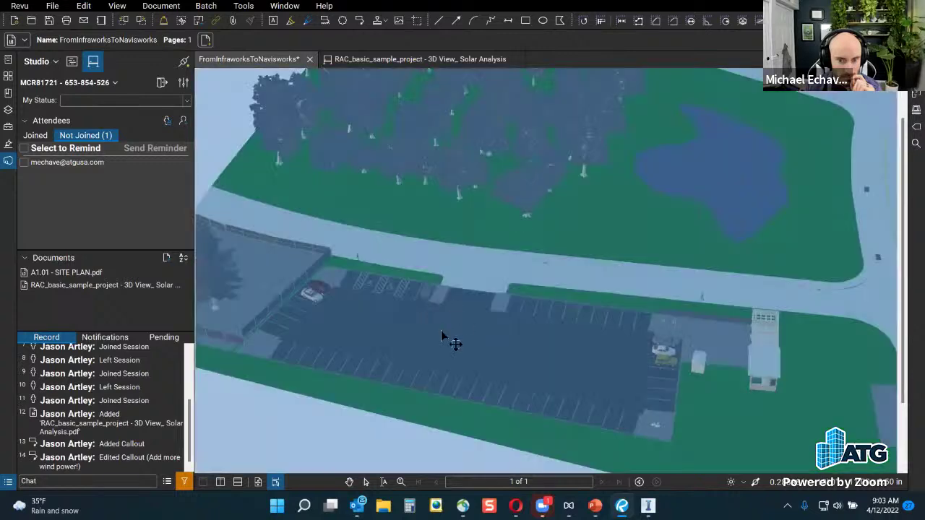
pyautogui.doubleClick(424, 333)
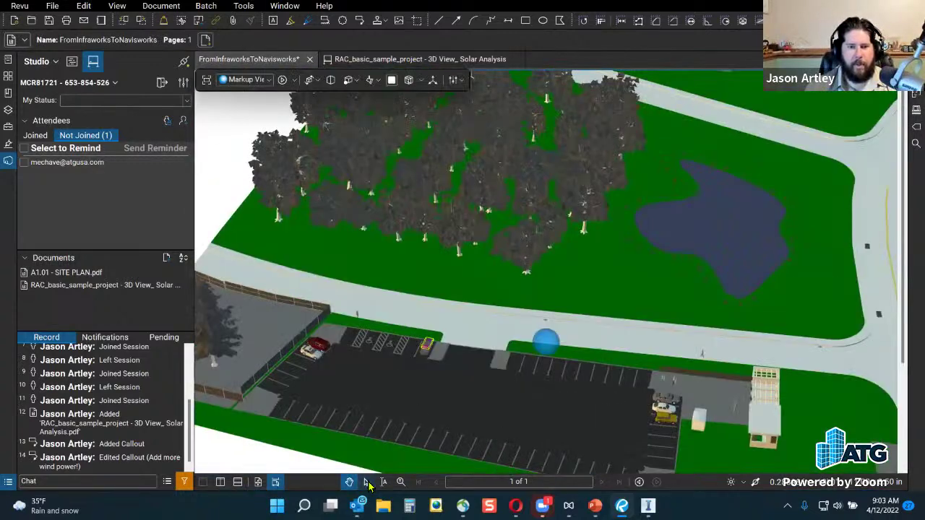
# - Paste the copied content onto the FromInfraworksToNavisworks page with the parked car's roof part selected
pyautogui.scroll(2, 390, 468)
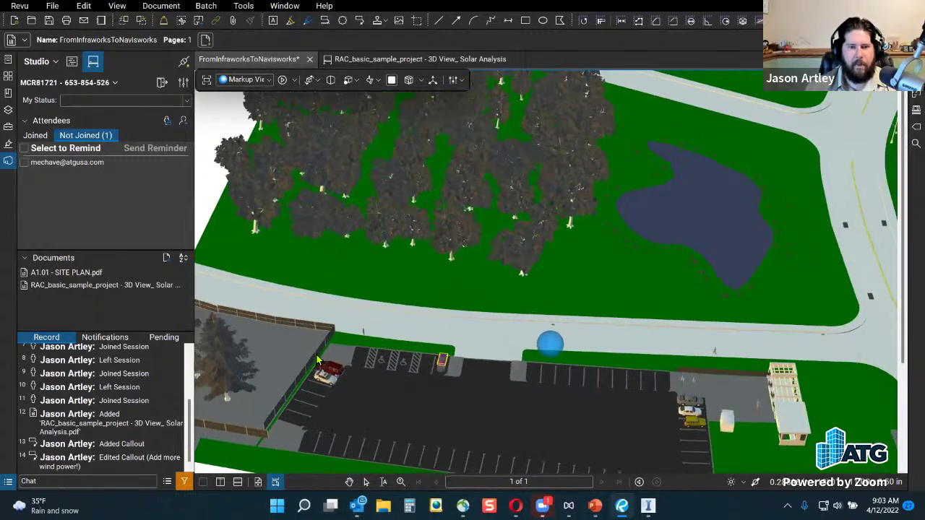
pyautogui.moveTo(283, 358); pyautogui.dragTo(329, 363)
pyautogui.scroll(6, 328, 364)
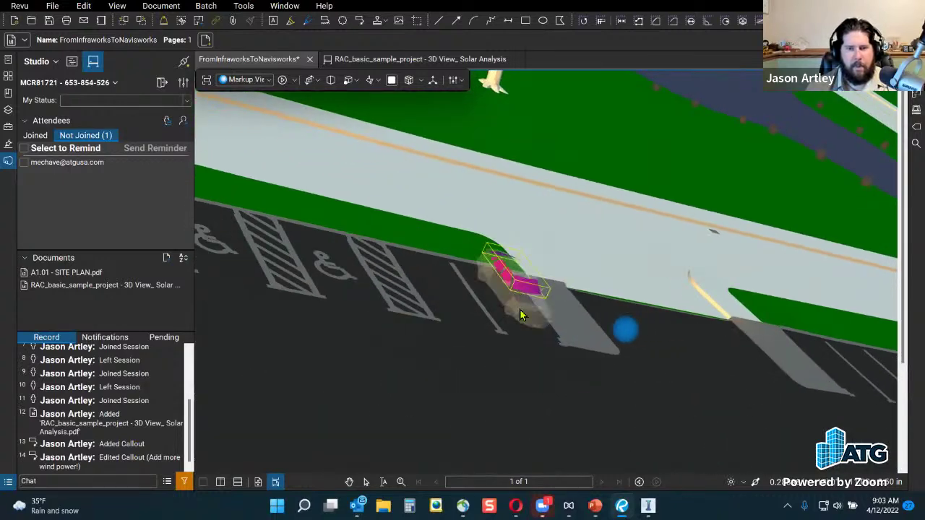
pyautogui.click(83, 6)
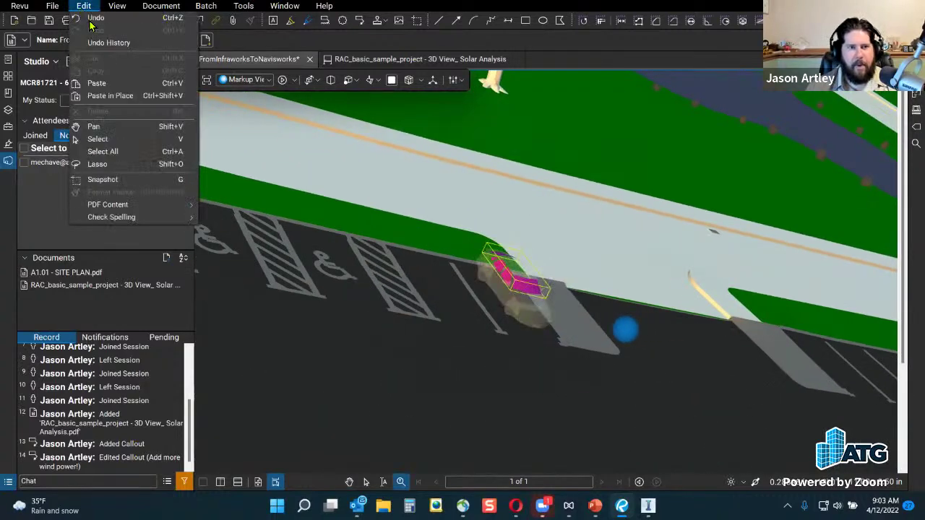
pyautogui.click(97, 83)
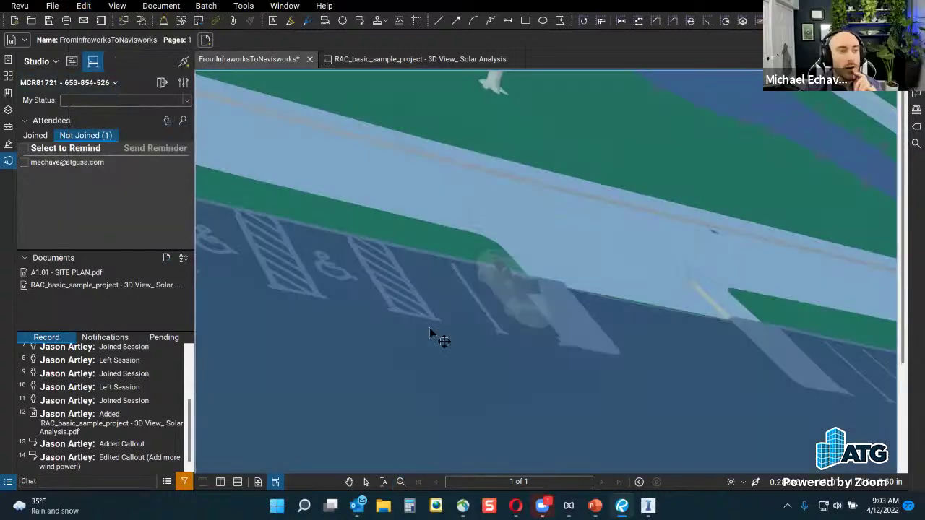
pyautogui.click(442, 339)
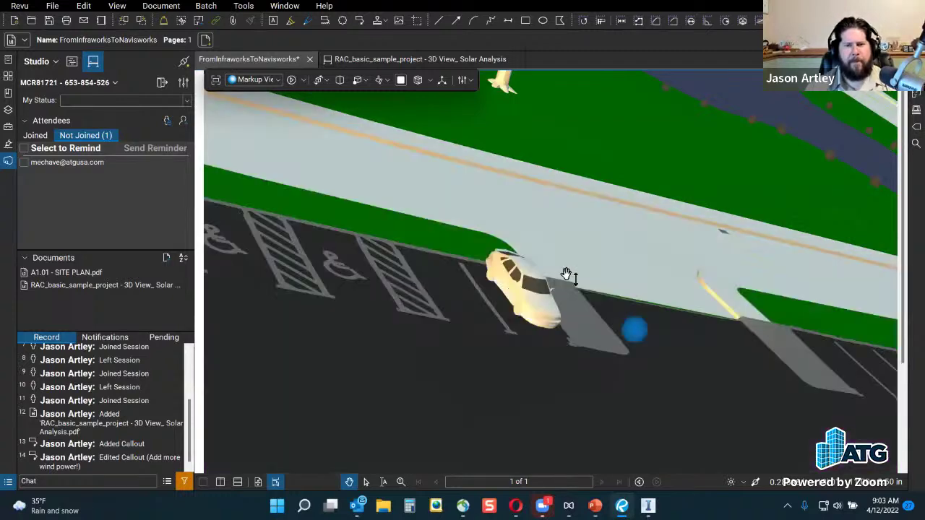
# - Open the Edit 3D Content settings of the parking lot view and cancel them
pyautogui.moveTo(566, 275); pyautogui.dragTo(475, 262)
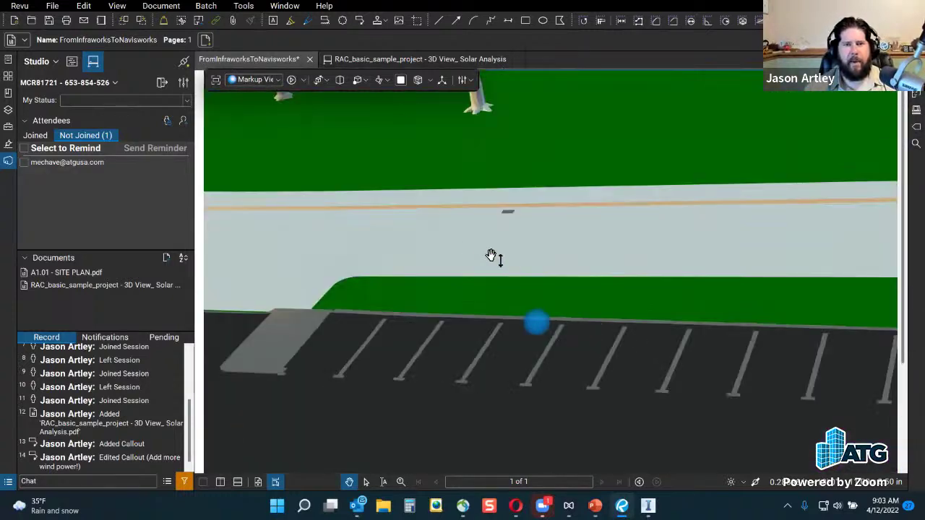
pyautogui.click(477, 103)
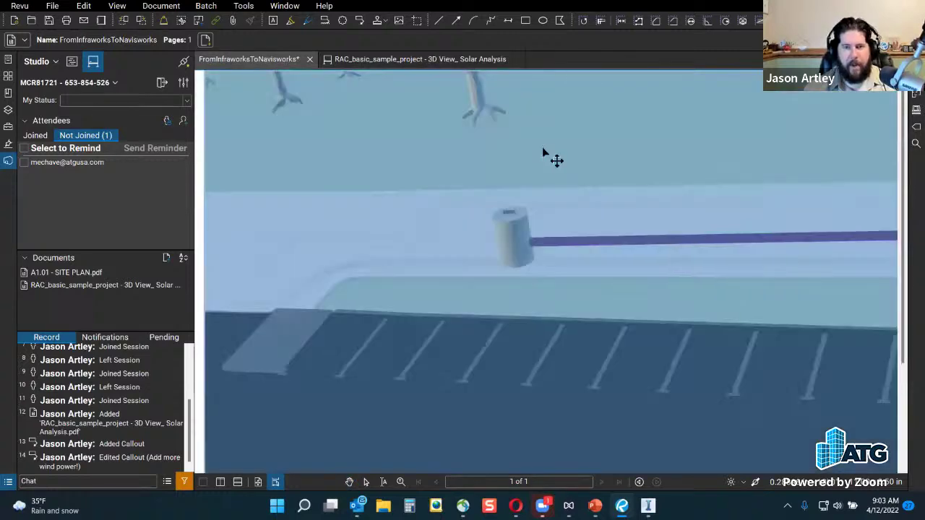
pyautogui.doubleClick(547, 152)
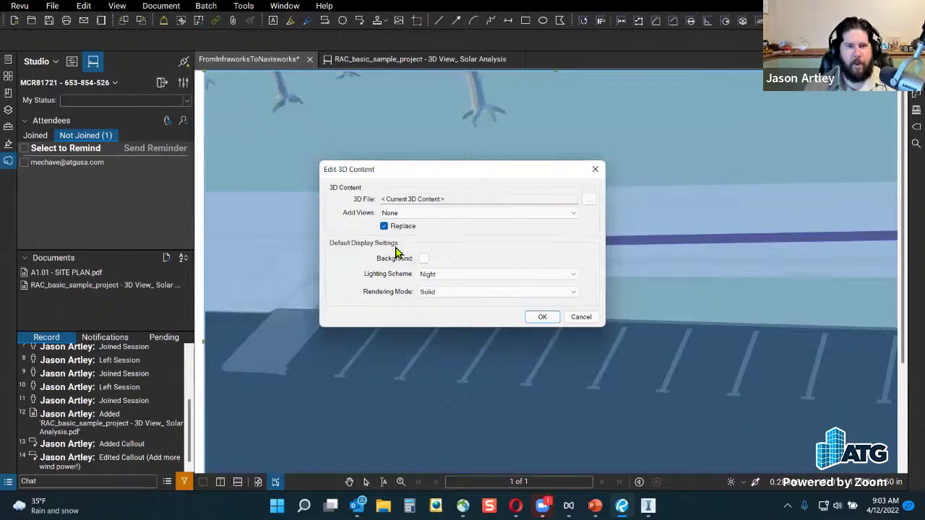
pyautogui.click(581, 318)
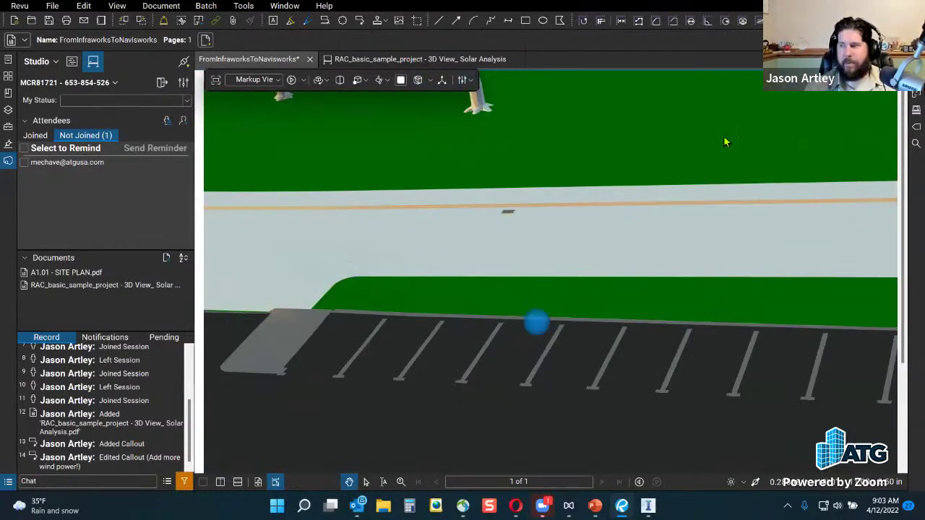
# - Switch back to the RAC_basic_sample_project document and turn on a cross section through the house model
pyautogui.click(420, 59)
pyautogui.click(476, 331)
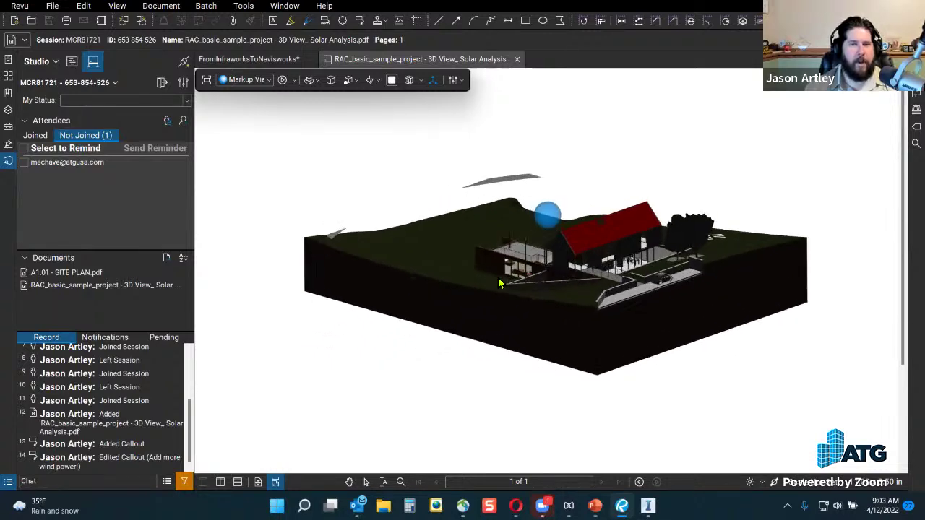
pyautogui.scroll(5, 507, 289)
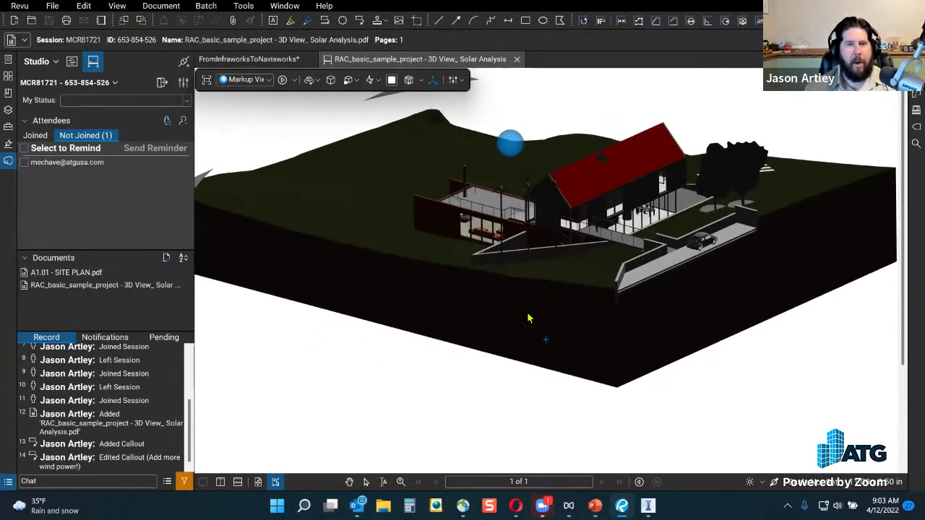
pyautogui.click(408, 81)
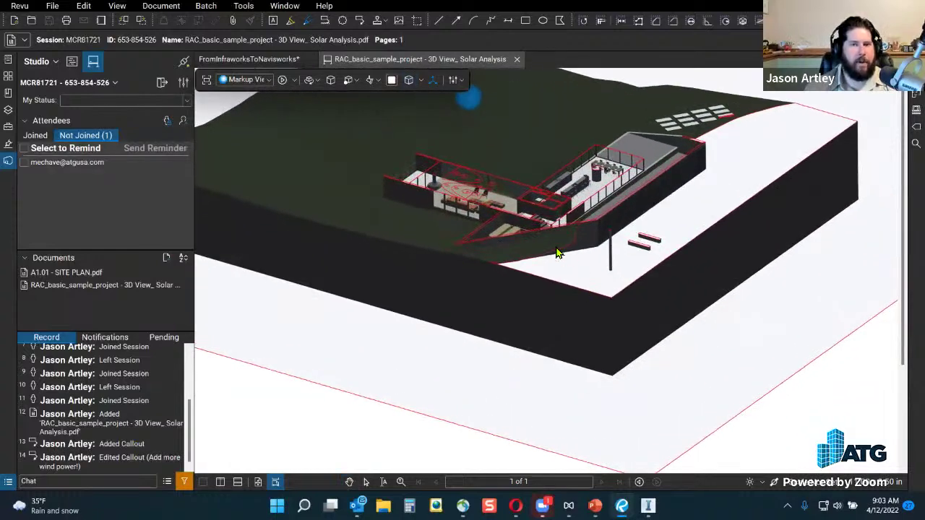
pyautogui.scroll(4, 575, 273)
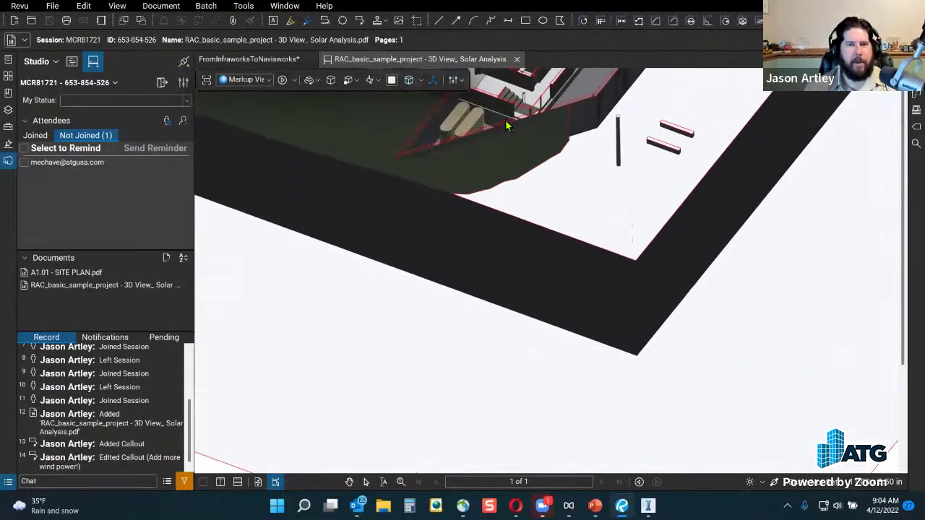
pyautogui.scroll(-5, 567, 318)
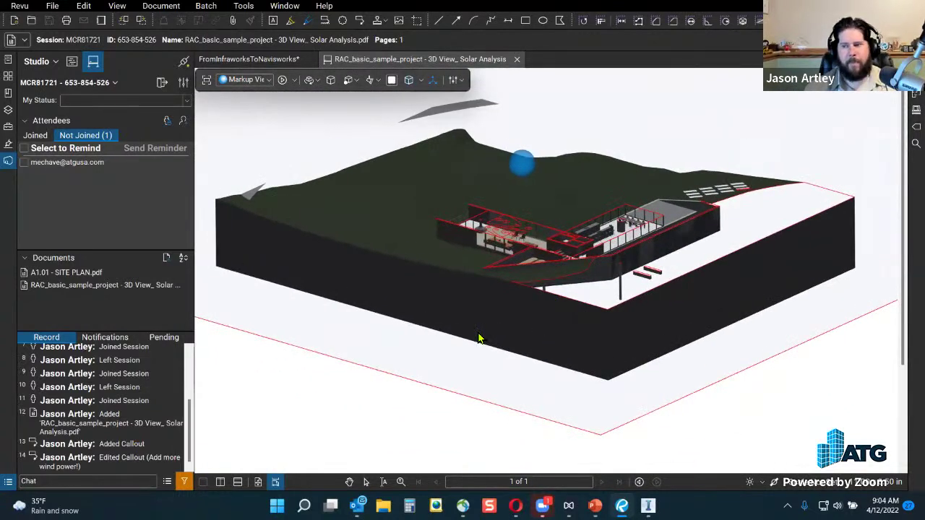
# - Inspect the sectioned house and terrain, and close the RAC_basic_sample_project document
pyautogui.moveTo(446, 311)
pyautogui.mouseDown()
pyautogui.moveTo(497, 320)
pyautogui.moveTo(450, 310)
pyautogui.moveTo(458, 318)
pyautogui.mouseUp()
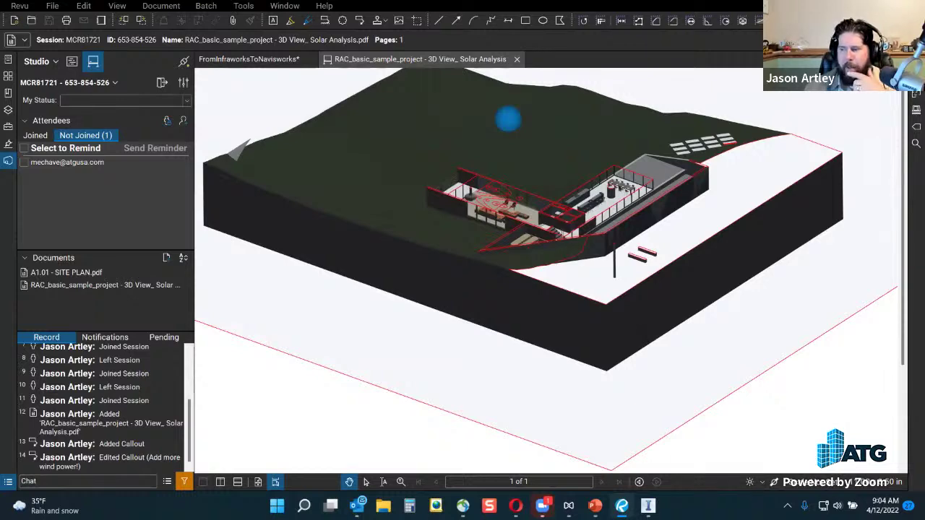
pyautogui.moveTo(480, 314); pyautogui.dragTo(507, 306)
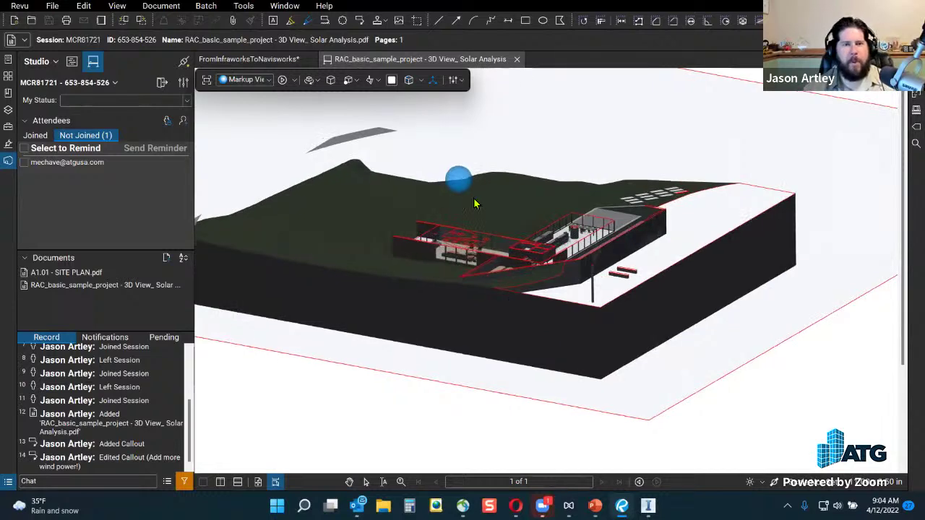
pyautogui.click(517, 58)
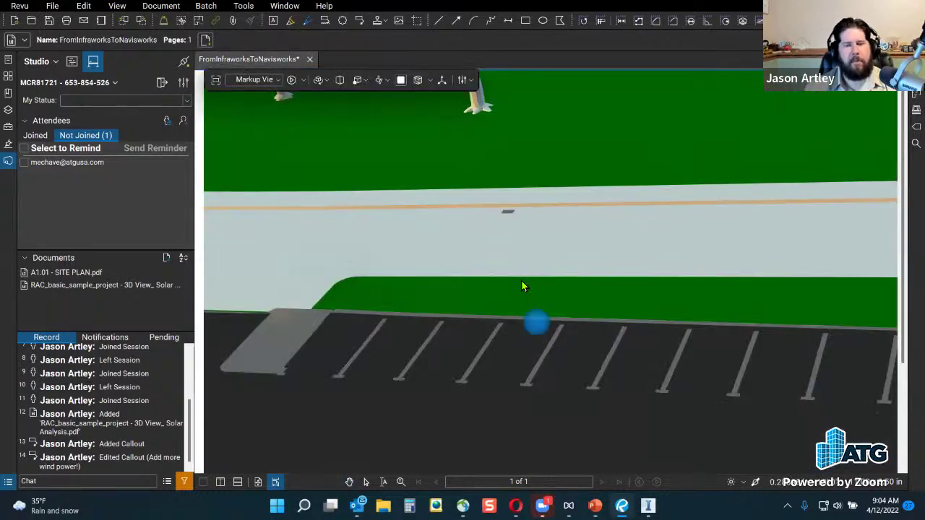
# - Open the program preferences to look at the General options and cancel them
pyautogui.scroll(-6, 521, 286)
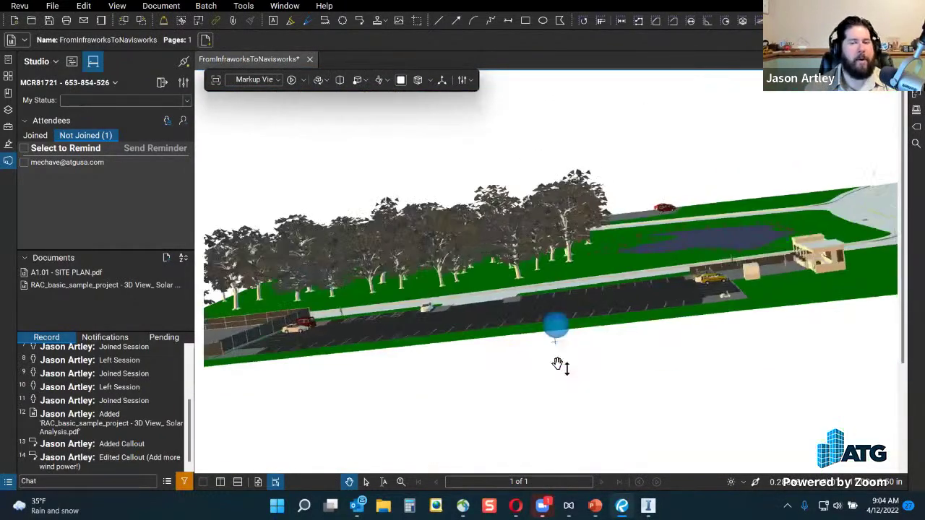
pyautogui.moveTo(557, 365); pyautogui.dragTo(553, 305)
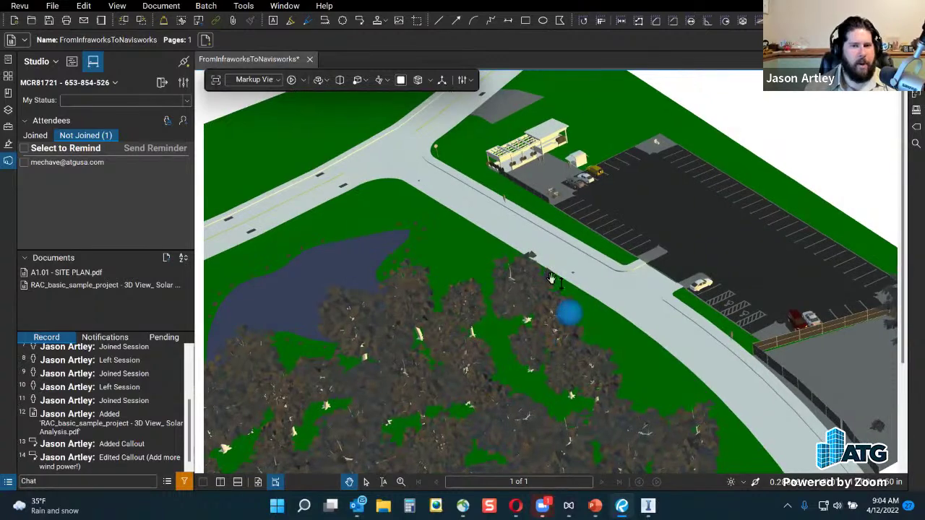
pyautogui.moveTo(457, 381); pyautogui.dragTo(458, 373)
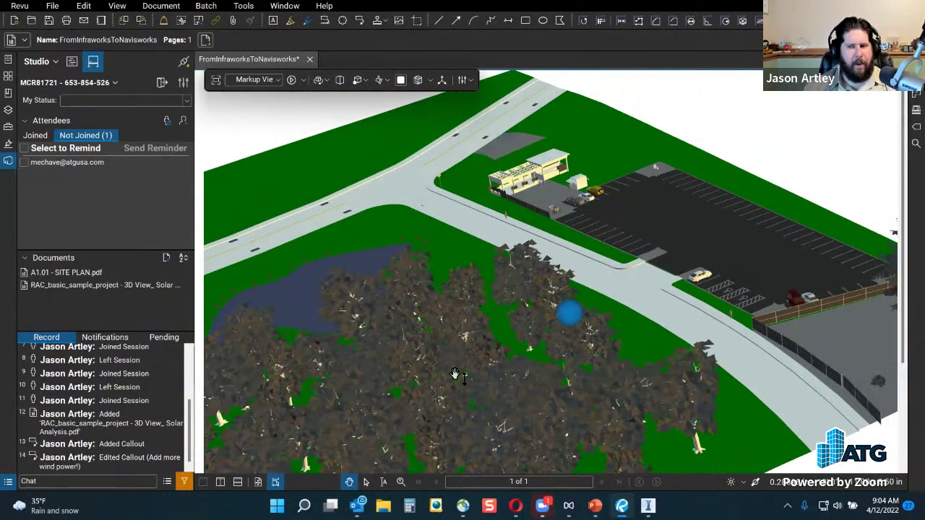
pyautogui.click(22, 6)
pyautogui.click(44, 27)
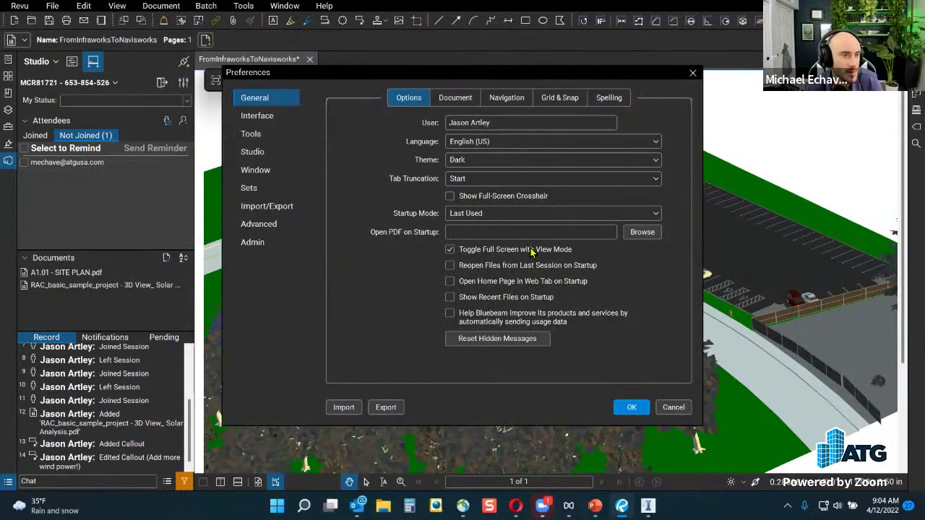
pyautogui.click(679, 408)
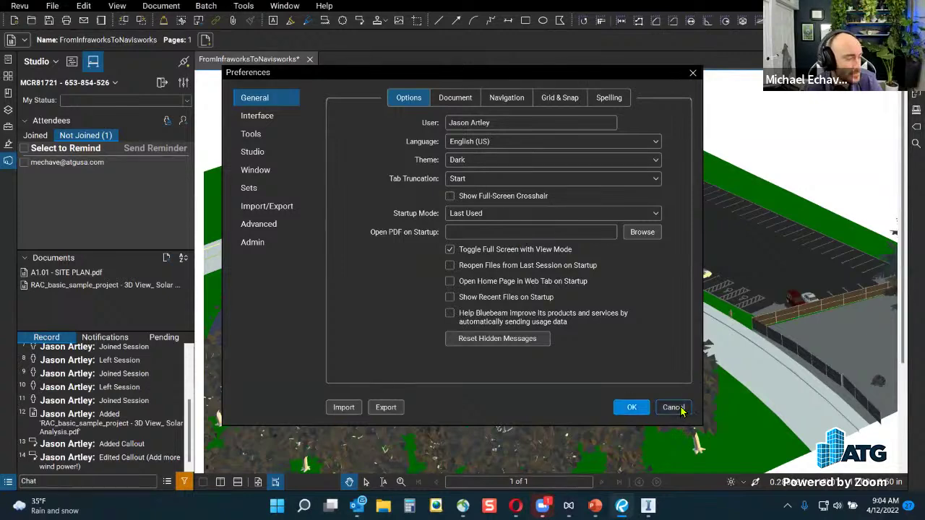
pyautogui.click(682, 409)
# - Orbit the site model to an overview and hide the Studio session panel to widen the document view
pyautogui.scroll(2, 537, 347)
pyautogui.scroll(-2, 536, 347)
pyautogui.moveTo(370, 369); pyautogui.dragTo(607, 376)
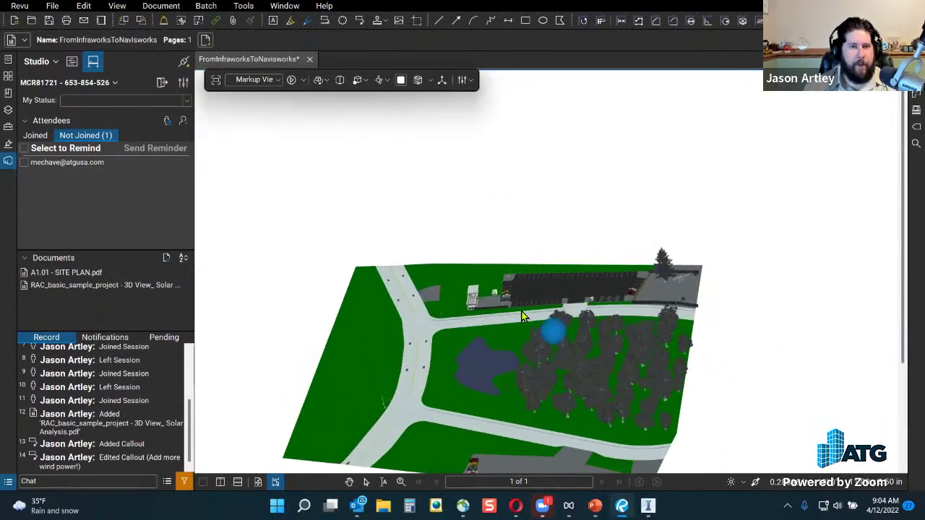
pyautogui.moveTo(417, 412); pyautogui.dragTo(659, 307)
pyautogui.scroll(2, 687, 299)
pyautogui.scroll(-2, 520, 401)
pyautogui.moveTo(519, 401); pyautogui.dragTo(671, 400)
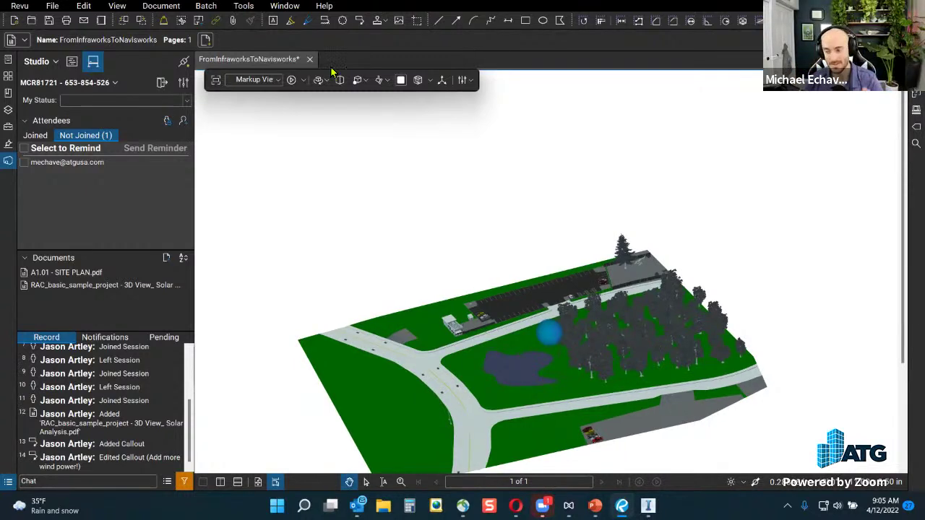
pyautogui.click(8, 160)
pyautogui.moveTo(496, 331); pyautogui.dragTo(152, 210)
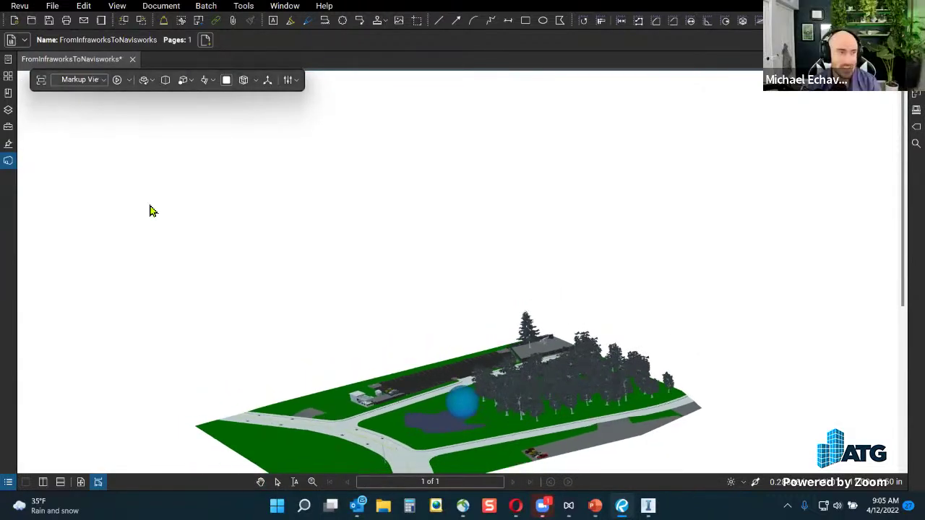
pyautogui.click(31, 20)
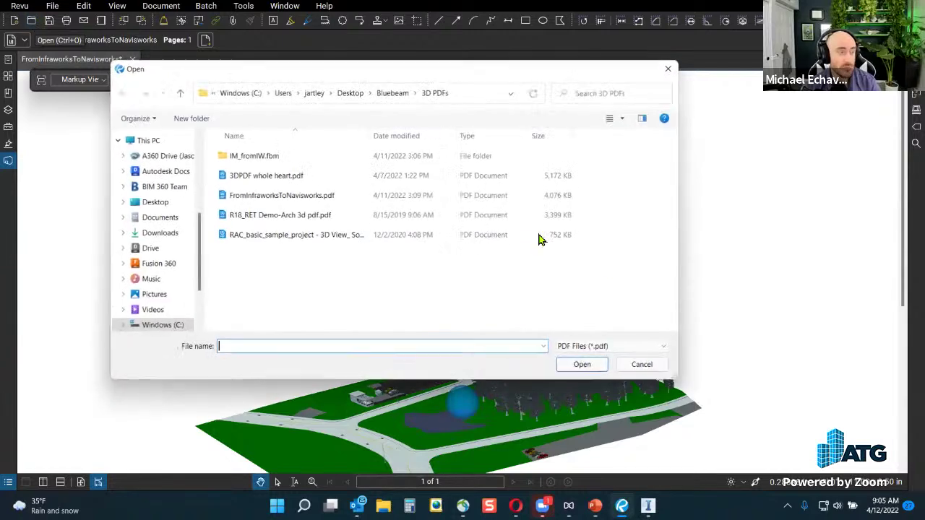
pyautogui.click(275, 177)
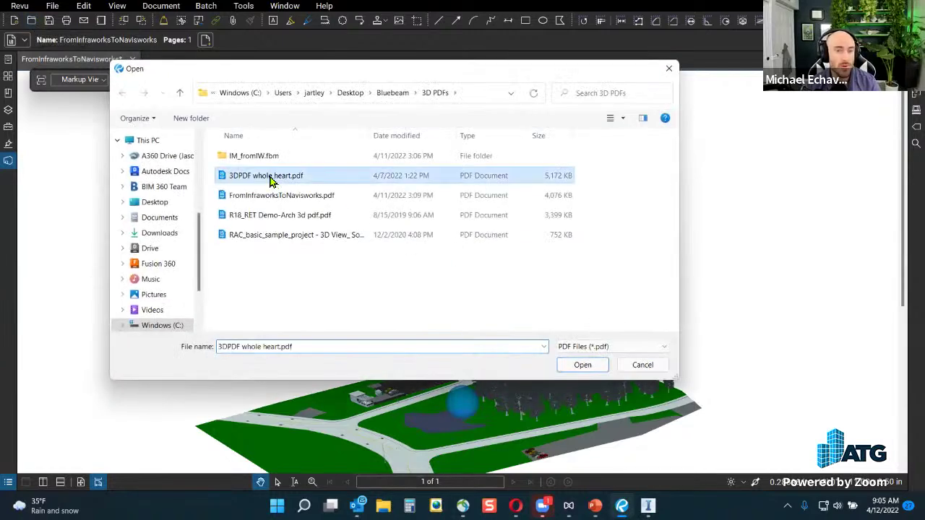
pyautogui.click(629, 365)
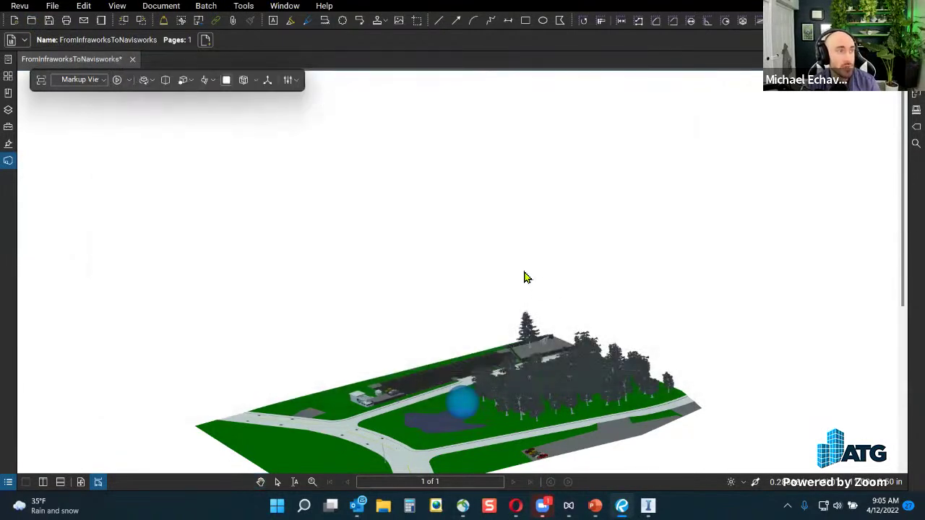
pyautogui.moveTo(456, 419); pyautogui.dragTo(497, 423)
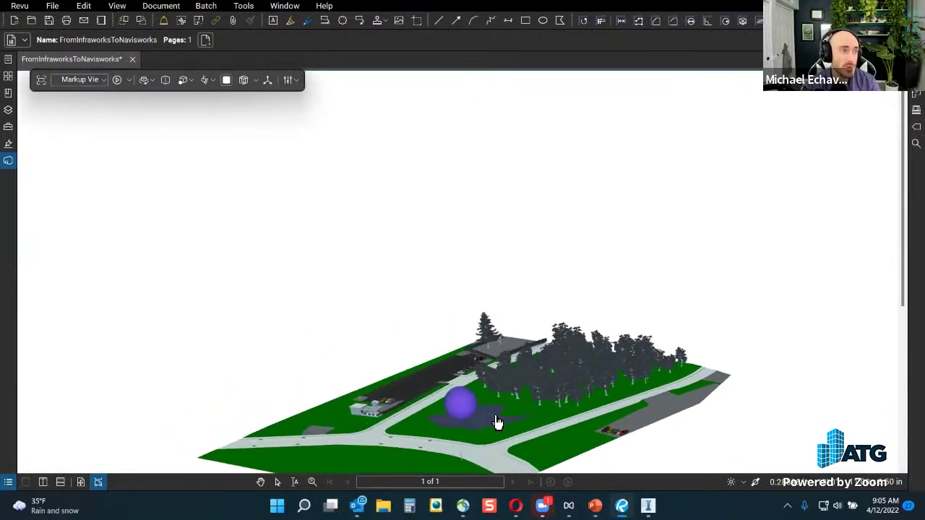
pyautogui.moveTo(536, 395); pyautogui.dragTo(541, 401)
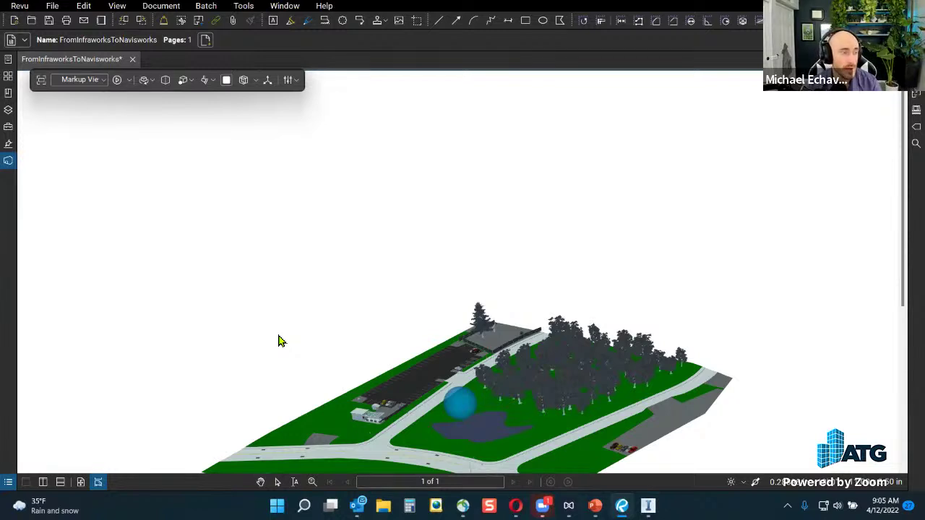
pyautogui.press('v')
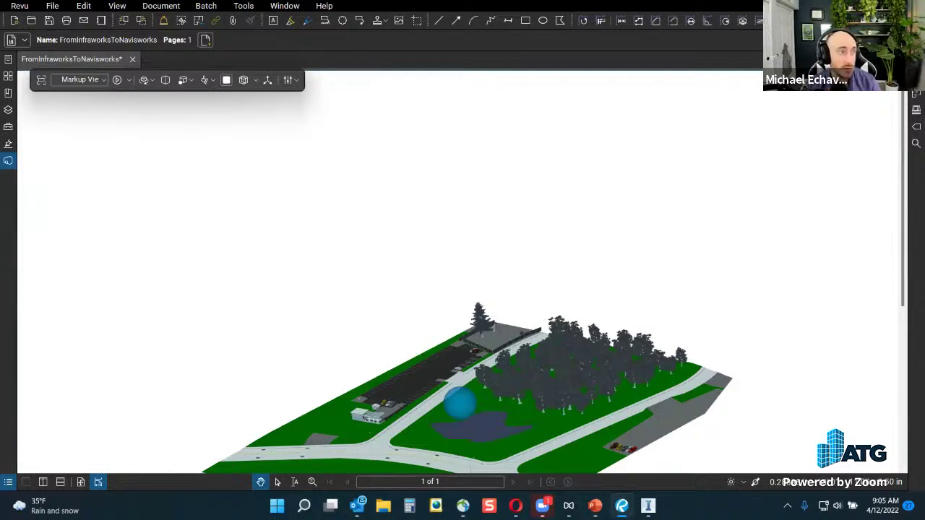
pyautogui.press('Escape')
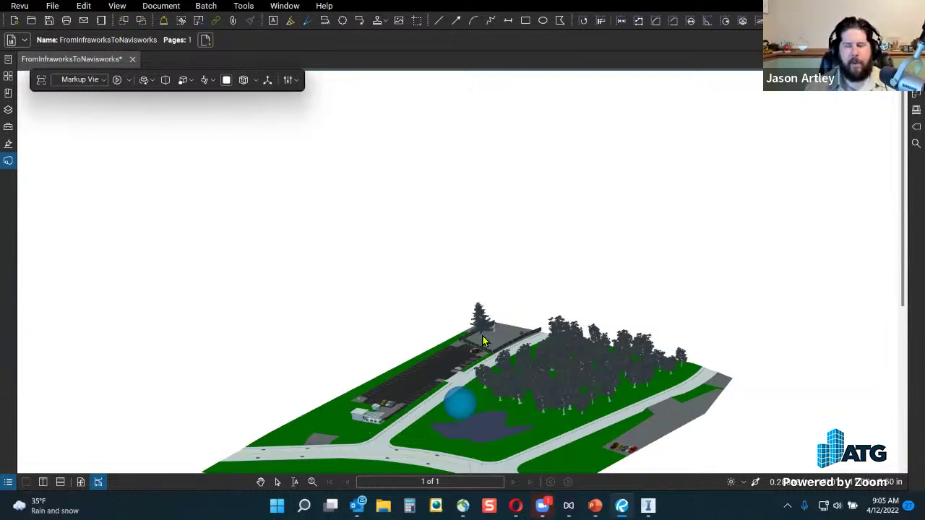
pyautogui.moveTo(501, 391); pyautogui.dragTo(655, 385)
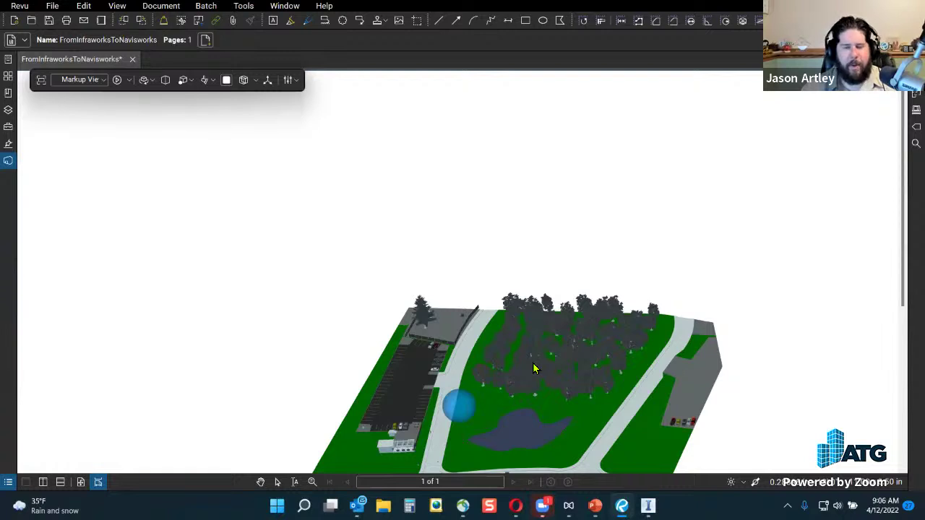
pyautogui.moveTo(495, 401); pyautogui.dragTo(473, 398)
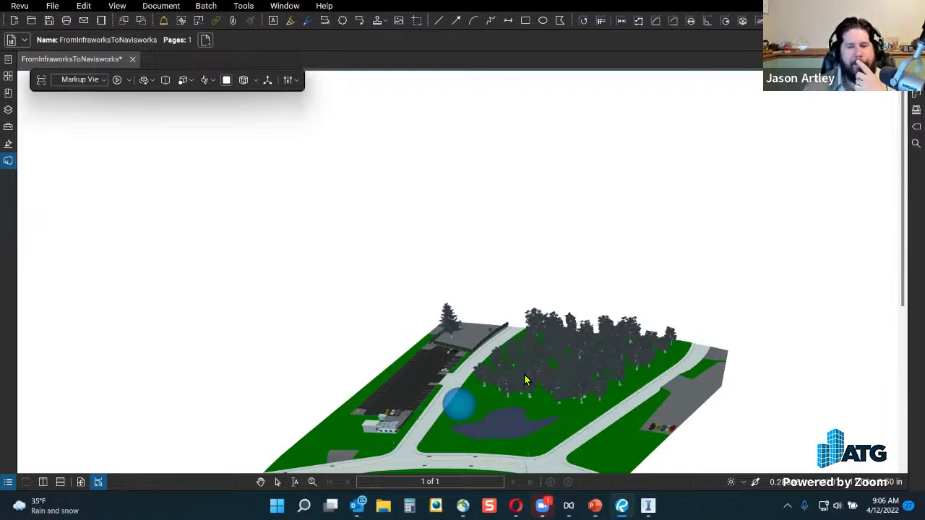
pyautogui.moveTo(539, 380); pyautogui.dragTo(374, 402)
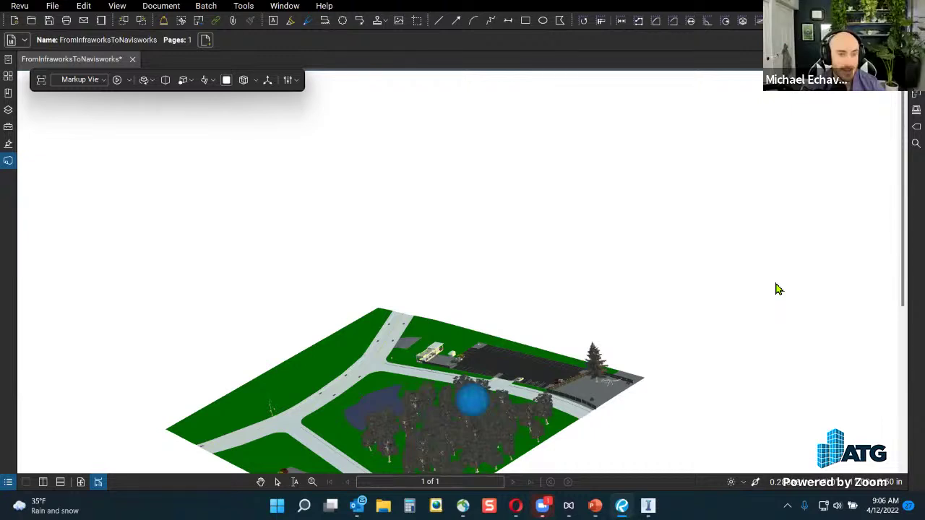
pyautogui.moveTo(558, 403); pyautogui.dragTo(578, 351)
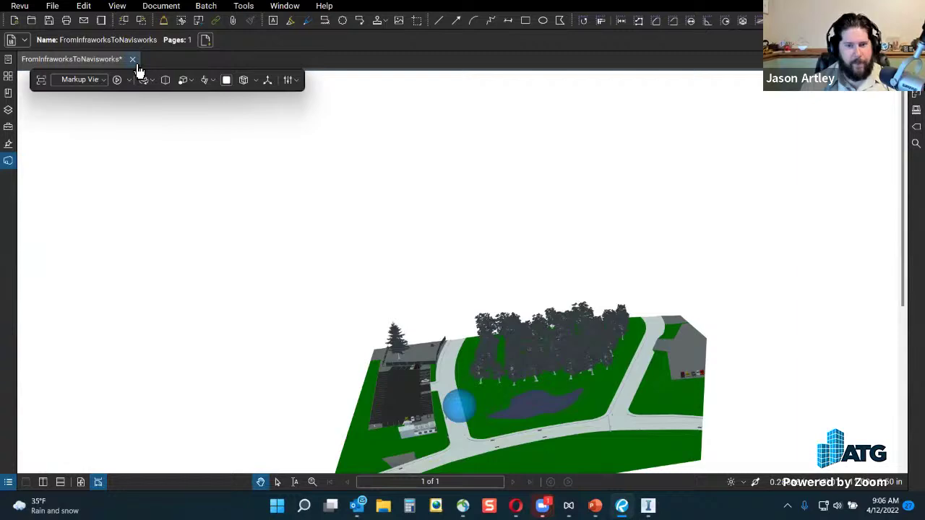
# - Open 3DPDF whole heart.pdf from the 3D PDFs folder, dismiss the format warning and bring the whole heart into view
pyautogui.click(31, 21)
pyautogui.click(294, 176)
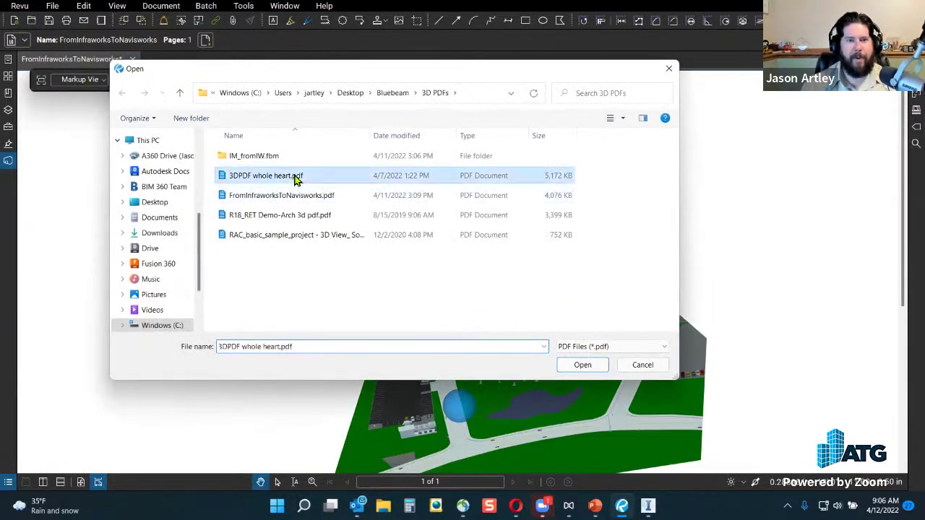
pyautogui.click(571, 365)
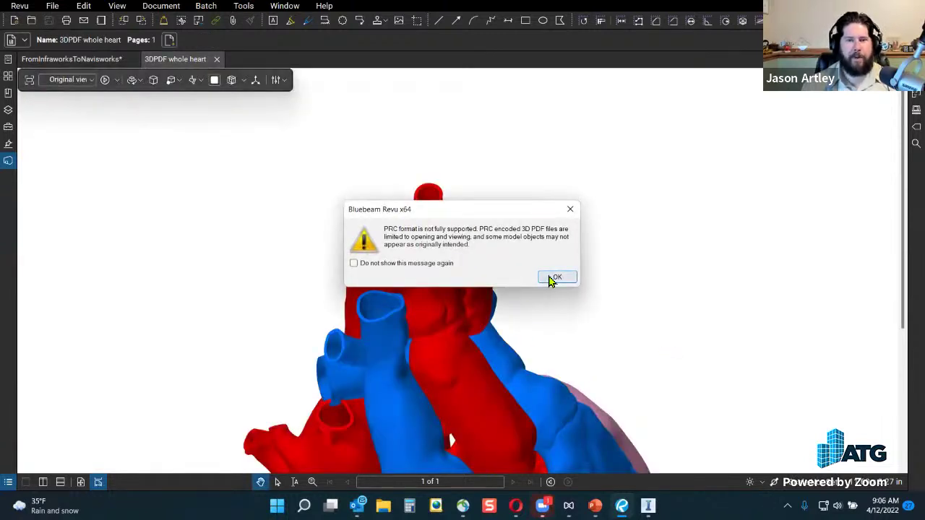
pyautogui.click(553, 279)
pyautogui.moveTo(537, 304); pyautogui.dragTo(551, 447)
pyautogui.moveTo(903, 194); pyautogui.dragTo(903, 287)
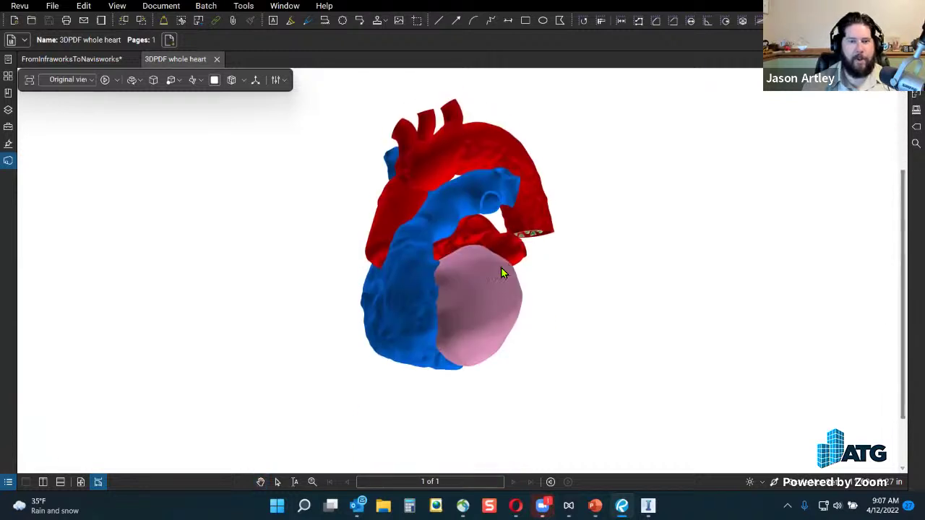
# - Examine the heart model's red and blue vessels and pink chamber from the front and sides
pyautogui.moveTo(536, 274); pyautogui.dragTo(337, 264)
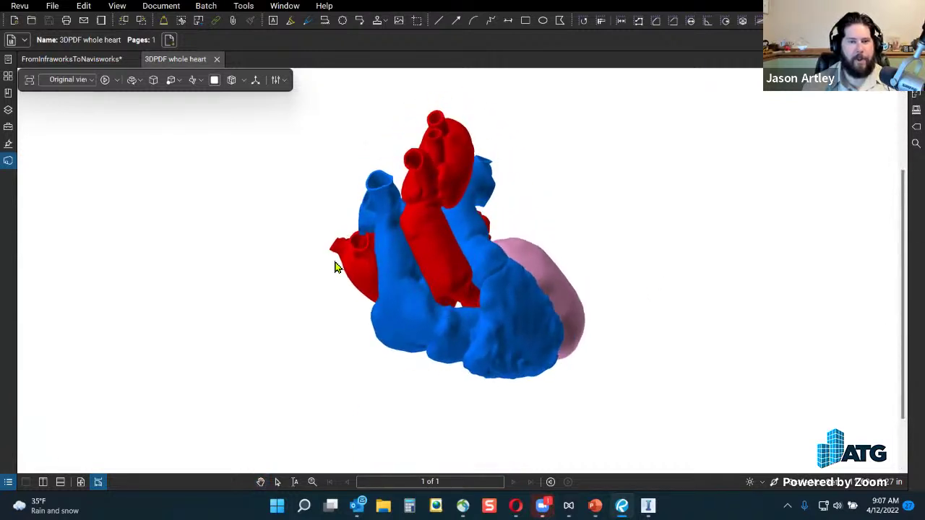
pyautogui.moveTo(402, 213); pyautogui.dragTo(468, 192)
pyautogui.moveTo(538, 331); pyautogui.dragTo(411, 357)
pyautogui.moveTo(451, 230); pyautogui.dragTo(395, 155)
pyautogui.moveTo(506, 192); pyautogui.dragTo(638, 227)
pyautogui.moveTo(355, 346); pyautogui.dragTo(461, 380)
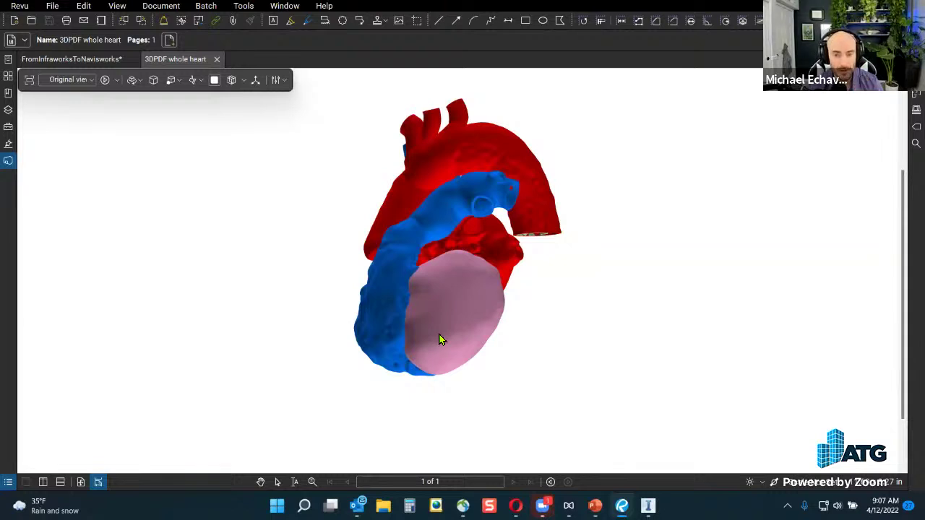
pyautogui.moveTo(448, 294); pyautogui.dragTo(495, 297)
pyautogui.moveTo(480, 177); pyautogui.dragTo(520, 190)
# - Examine the green lattice inside the open end of the red arched vessel from below and close up
pyautogui.moveTo(508, 337); pyautogui.dragTo(448, 228)
pyautogui.scroll(5, 447, 174)
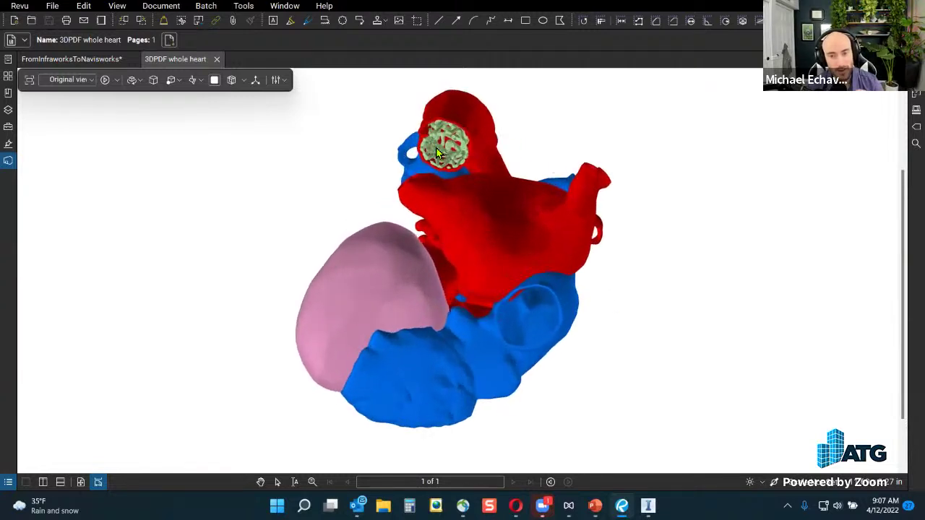
pyautogui.moveTo(484, 201); pyautogui.dragTo(495, 244)
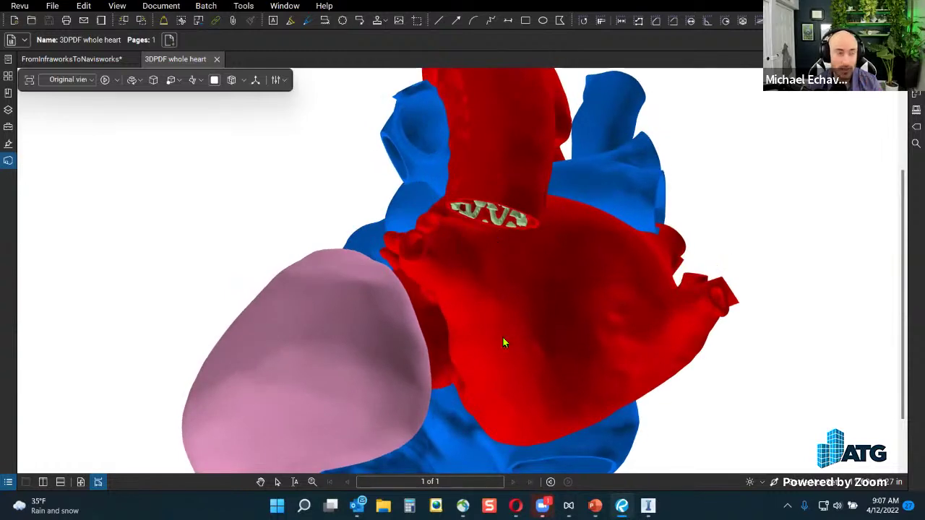
pyautogui.moveTo(264, 373); pyautogui.dragTo(427, 419)
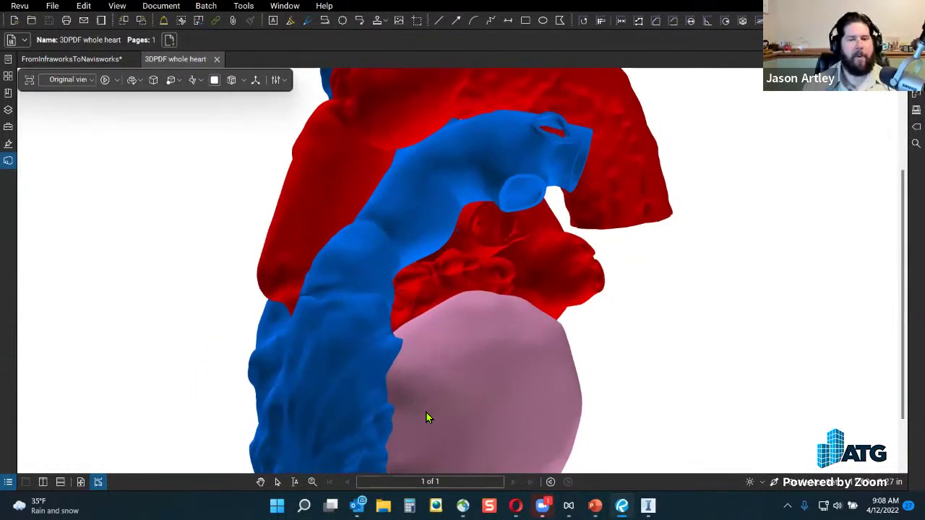
pyautogui.scroll(-3, 432, 310)
pyautogui.moveTo(471, 126); pyautogui.dragTo(410, 215)
pyautogui.scroll(5, 600, 222)
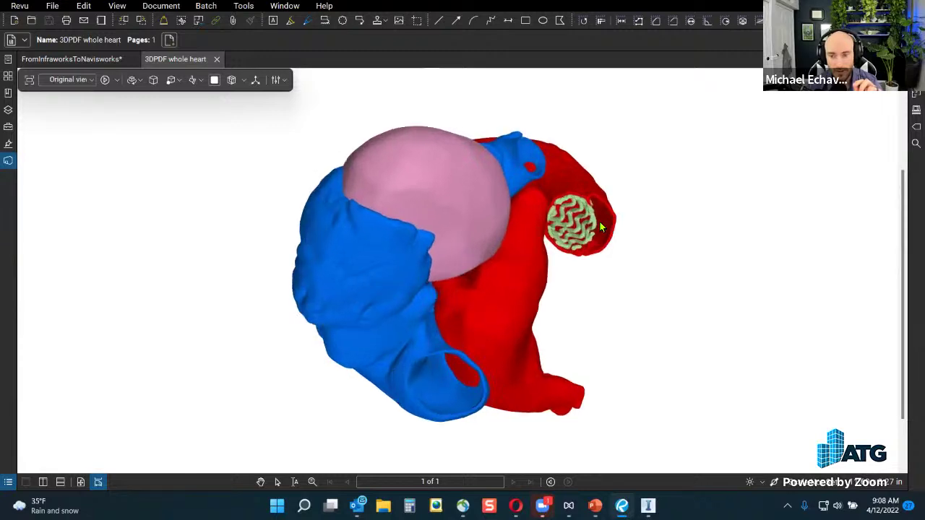
pyautogui.moveTo(686, 243); pyautogui.dragTo(567, 277)
pyautogui.click(558, 175)
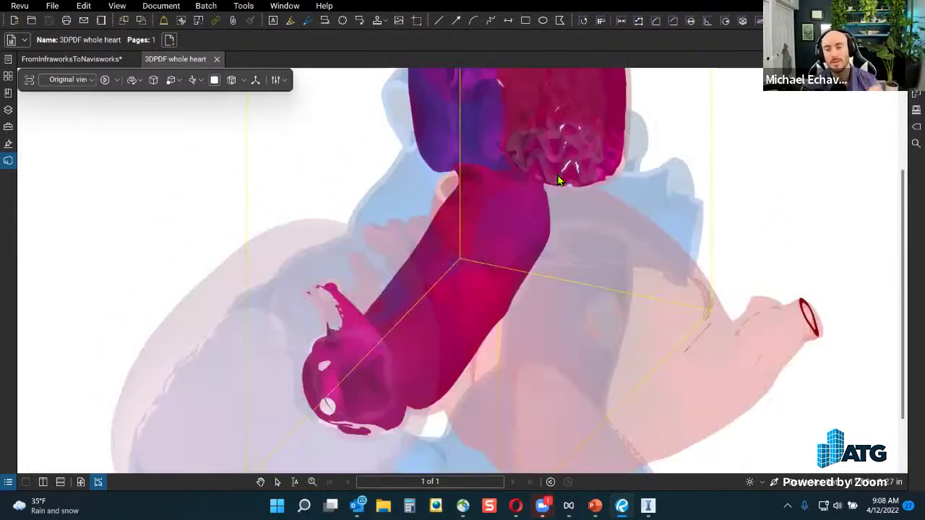
pyautogui.moveTo(558, 179); pyautogui.dragTo(555, 330)
pyautogui.moveTo(448, 338); pyautogui.dragTo(544, 321)
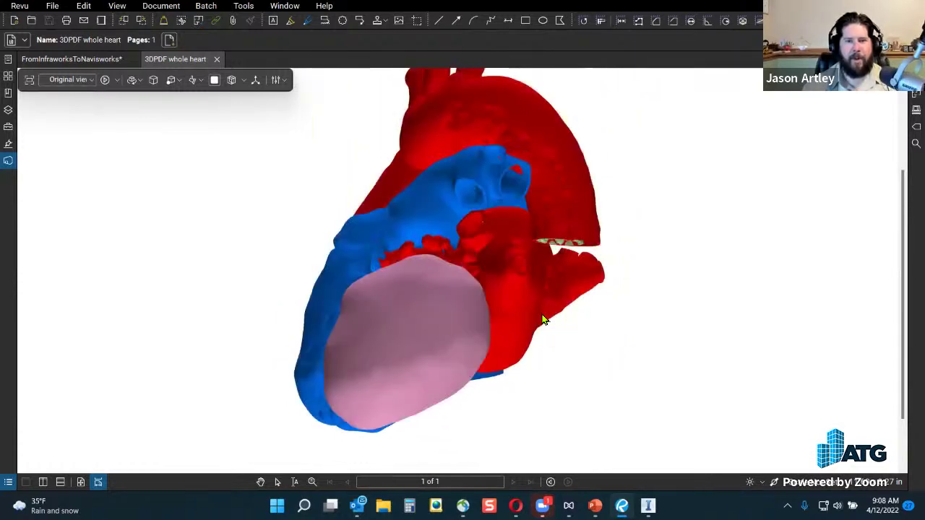
# - Show the 3D Model Tree of the heart document and review its list of surfaces under the Heart part
pyautogui.click(8, 482)
pyautogui.click(8, 374)
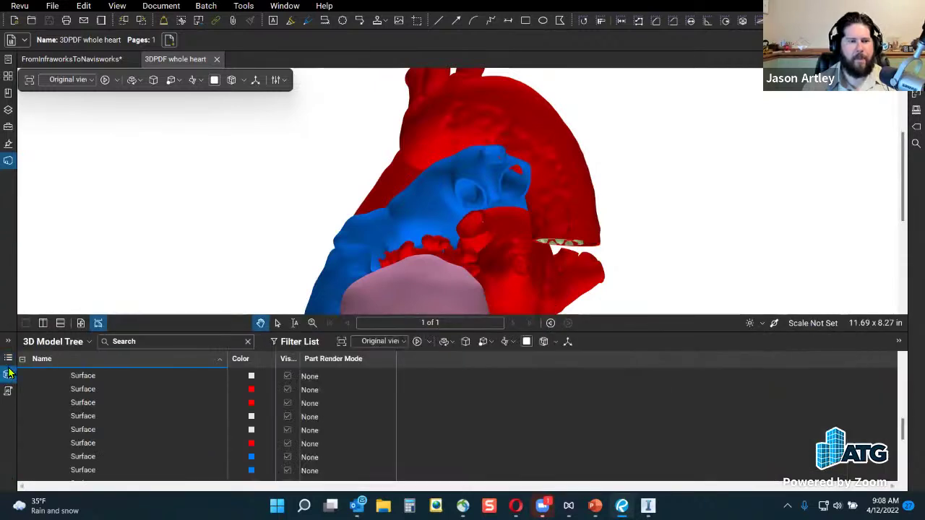
pyautogui.scroll(-5, 165, 427)
pyautogui.scroll(5, 137, 408)
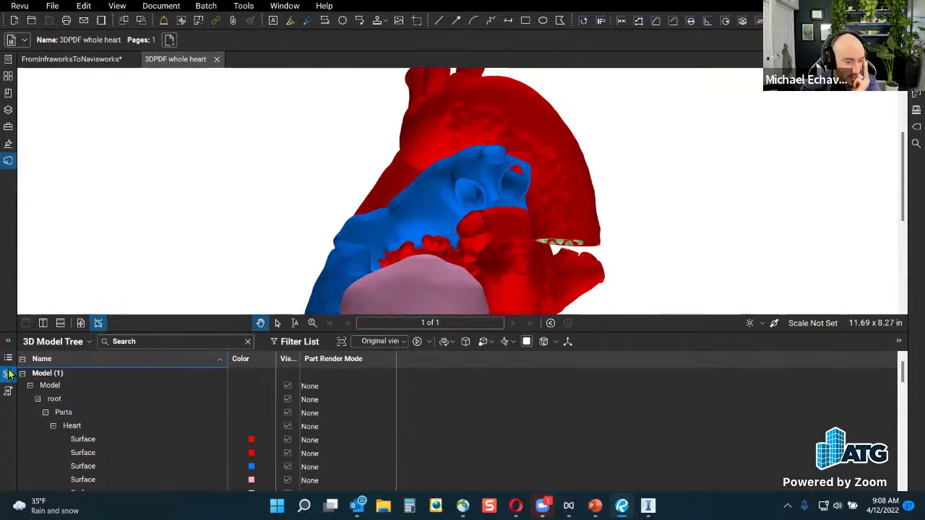
pyautogui.scroll(-2, 139, 418)
pyautogui.scroll(-2, 139, 417)
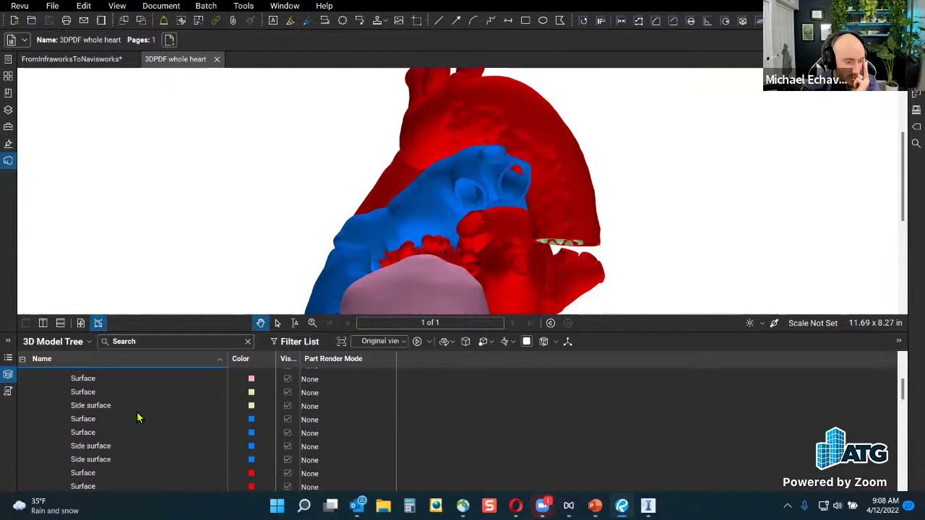
pyautogui.scroll(-5, 90, 414)
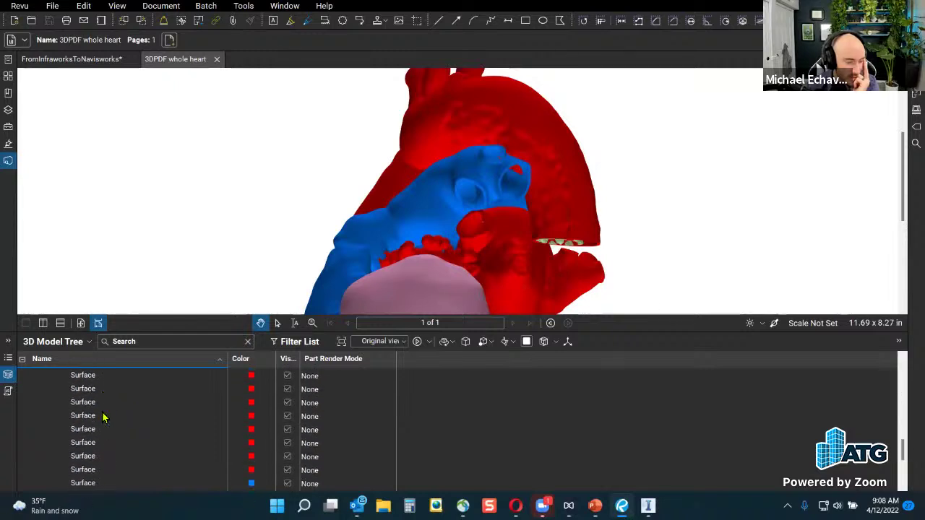
pyautogui.scroll(10, 156, 441)
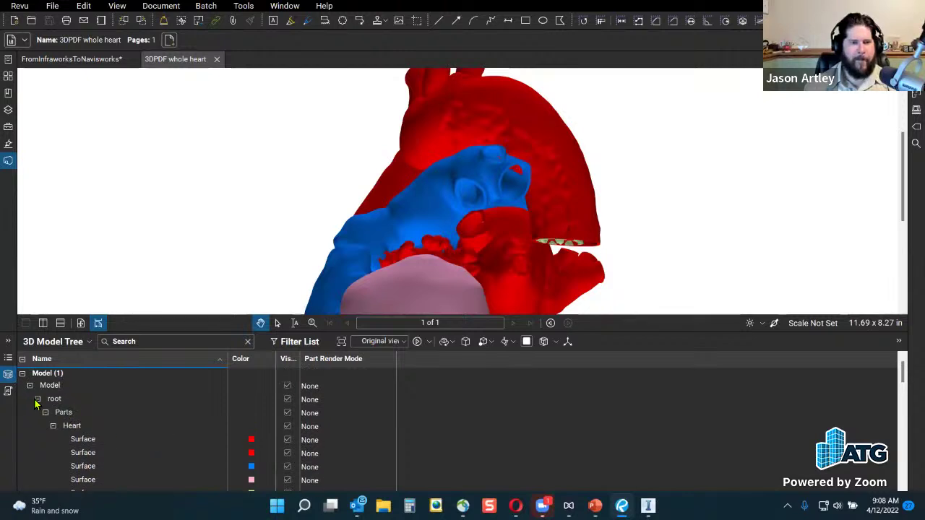
# - Collapse the root branch of the heart's 3D Model Tree and hide the tree
pyautogui.click(37, 400)
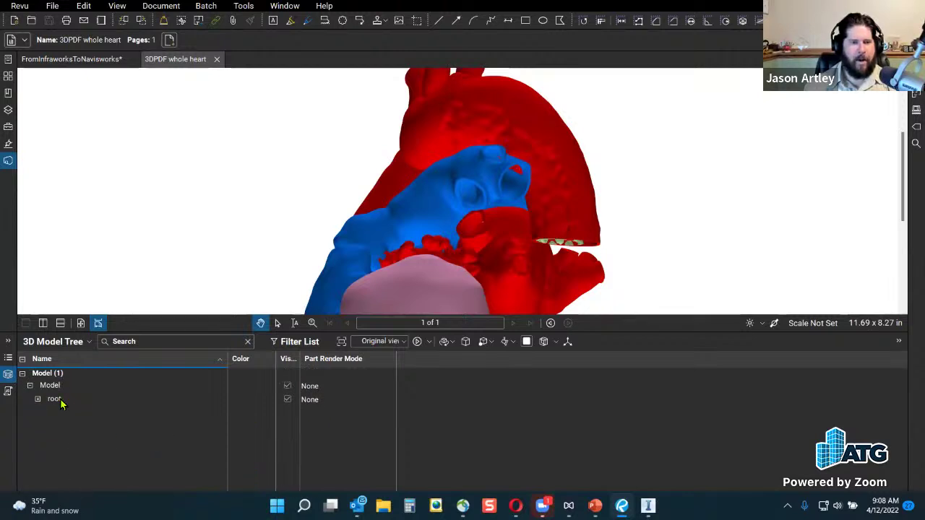
pyautogui.click(7, 375)
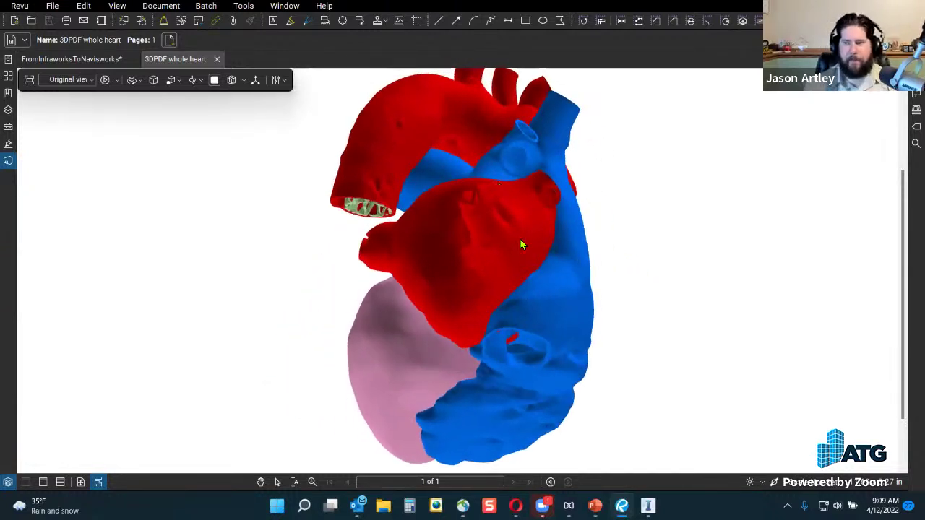
# - Examine the whole heart model from the back, the pink chamber side and the front
pyautogui.moveTo(450, 241)
pyautogui.mouseDown()
pyautogui.moveTo(497, 241)
pyautogui.moveTo(461, 252)
pyautogui.mouseUp()
pyautogui.moveTo(399, 220); pyautogui.dragTo(481, 374)
pyautogui.moveTo(538, 230); pyautogui.dragTo(326, 214)
pyautogui.moveTo(546, 329); pyautogui.dragTo(446, 307)
pyautogui.moveTo(535, 355); pyautogui.dragTo(470, 388)
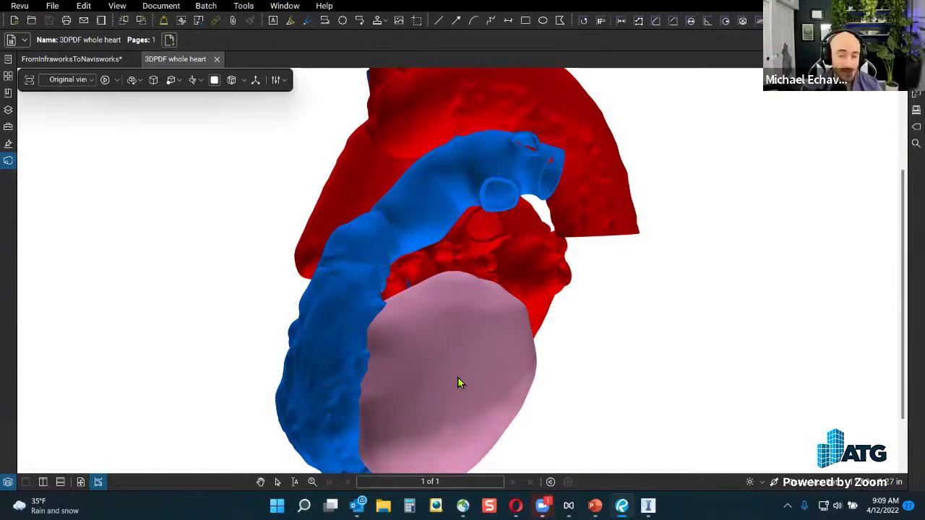
pyautogui.moveTo(448, 354); pyautogui.dragTo(536, 363)
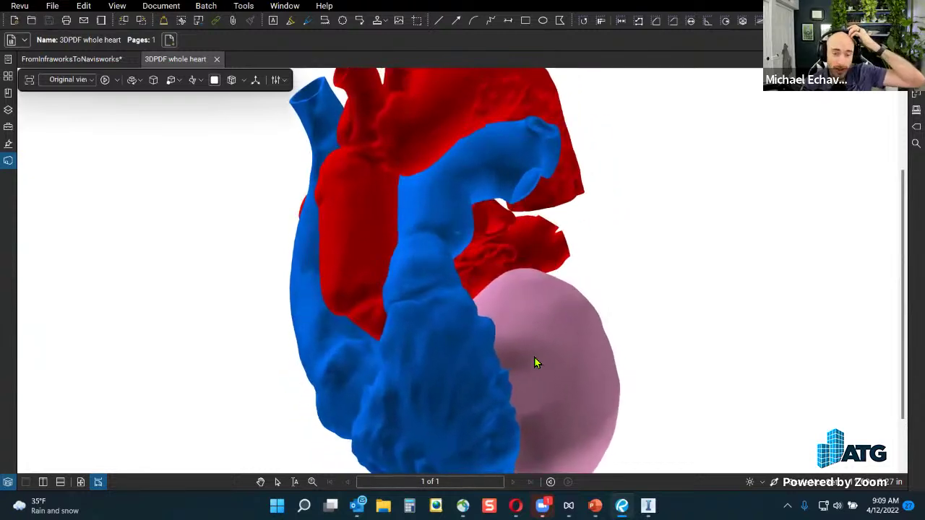
# - Cut the heart with a cross section, examine the sliced vessels from above and the side, and turn the section off
pyautogui.click(231, 80)
pyautogui.moveTo(553, 381); pyautogui.dragTo(697, 410)
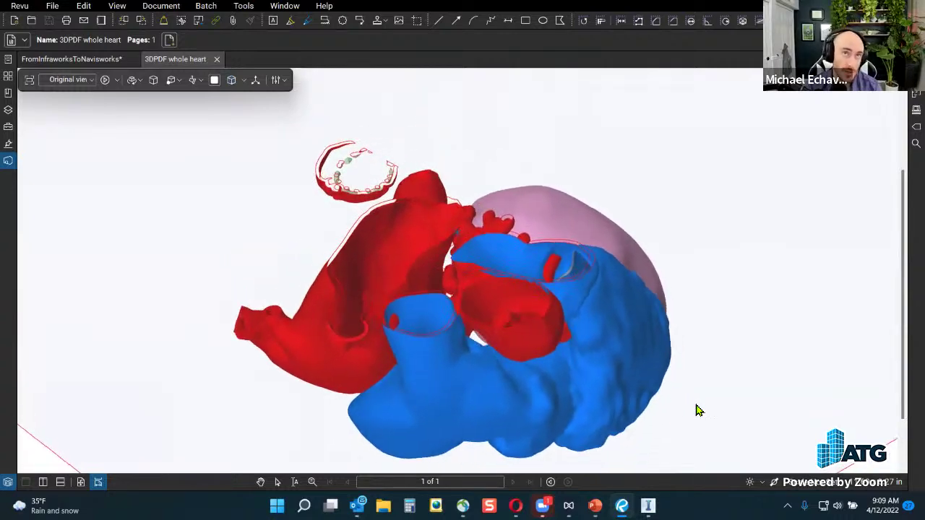
pyautogui.moveTo(548, 339); pyautogui.dragTo(737, 316)
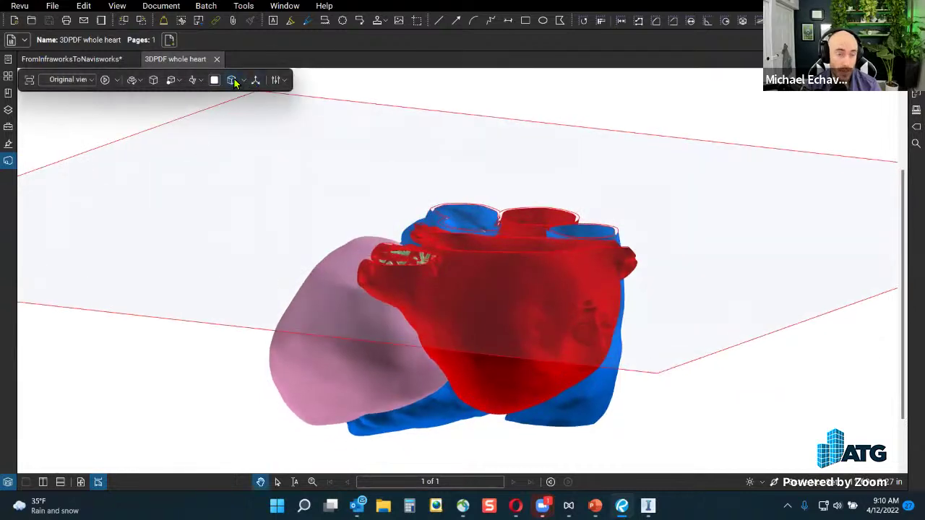
pyautogui.click(232, 80)
# - Section the heart again, inspect the cut openings of the blue and red vessels, and restore the uncut model
pyautogui.moveTo(354, 285); pyautogui.dragTo(487, 295)
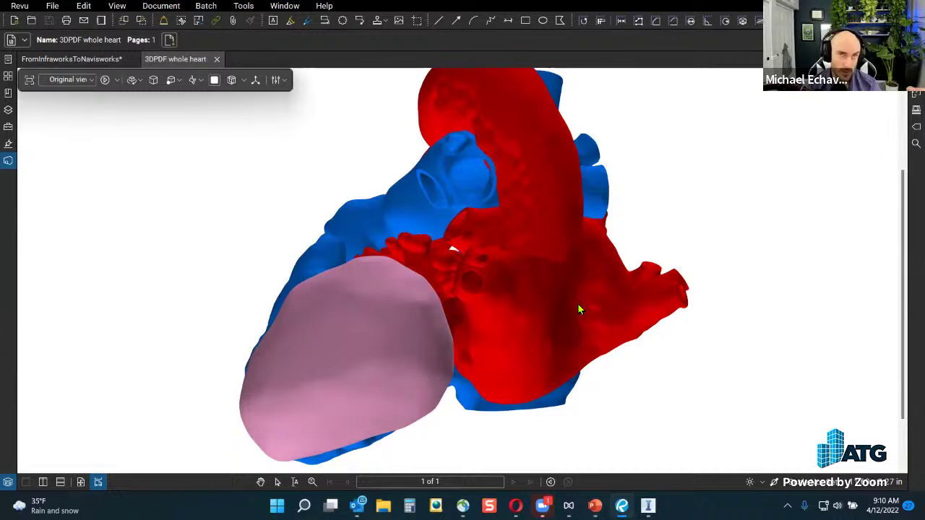
pyautogui.moveTo(582, 307); pyautogui.dragTo(458, 368)
pyautogui.click(231, 79)
pyautogui.moveTo(413, 306); pyautogui.dragTo(464, 296)
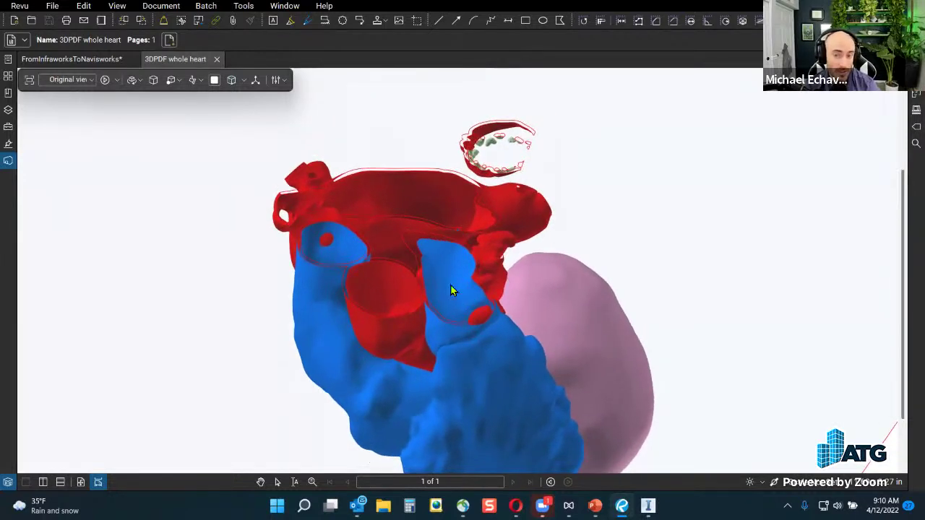
pyautogui.moveTo(416, 272); pyautogui.dragTo(631, 263)
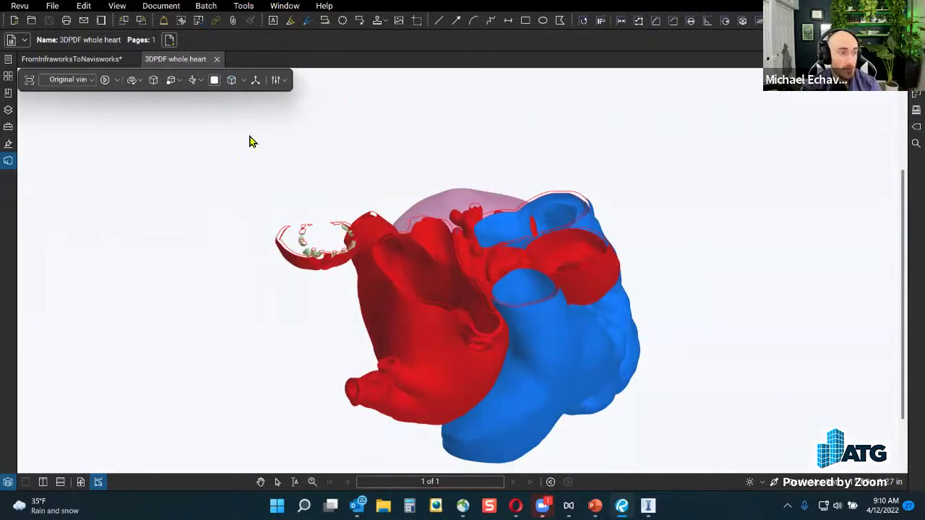
pyautogui.click(232, 81)
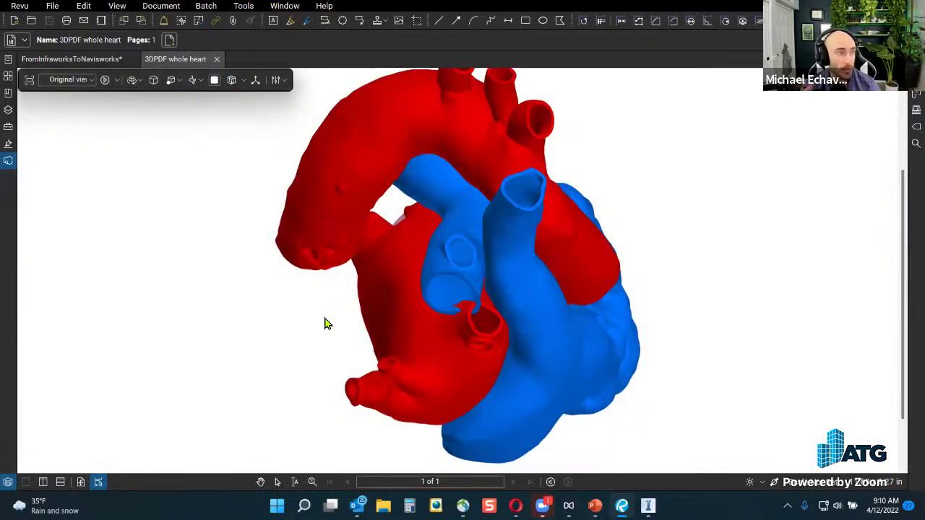
# - Close the 3DPDF whole heart and FromInfraworksToNavisworks documents without saving the changes
pyautogui.click(218, 60)
pyautogui.click(133, 59)
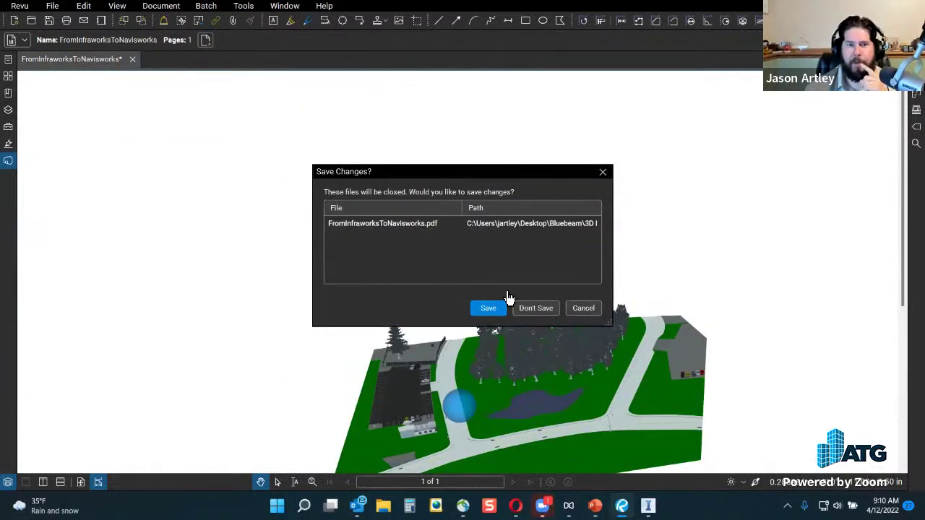
pyautogui.click(537, 309)
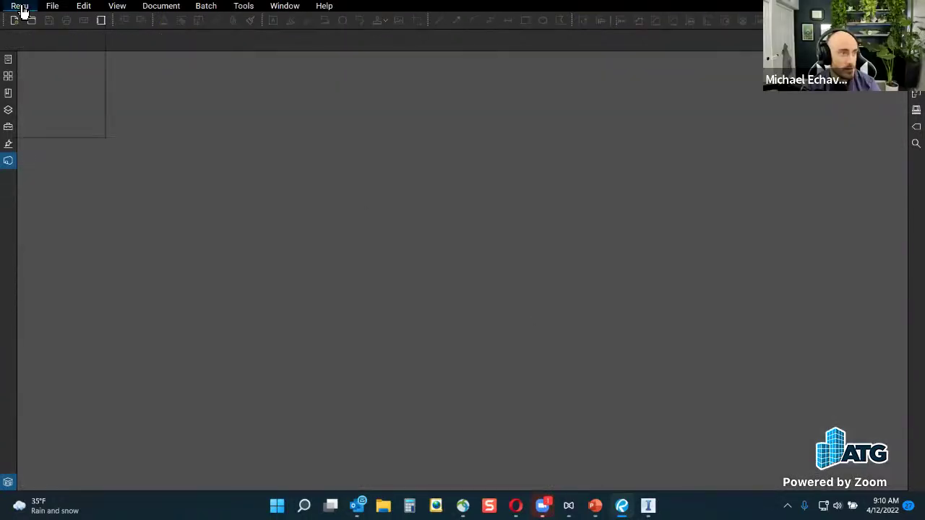
# - Restart Bluebeam Revu
pyautogui.click(19, 6)
pyautogui.click(62, 47)
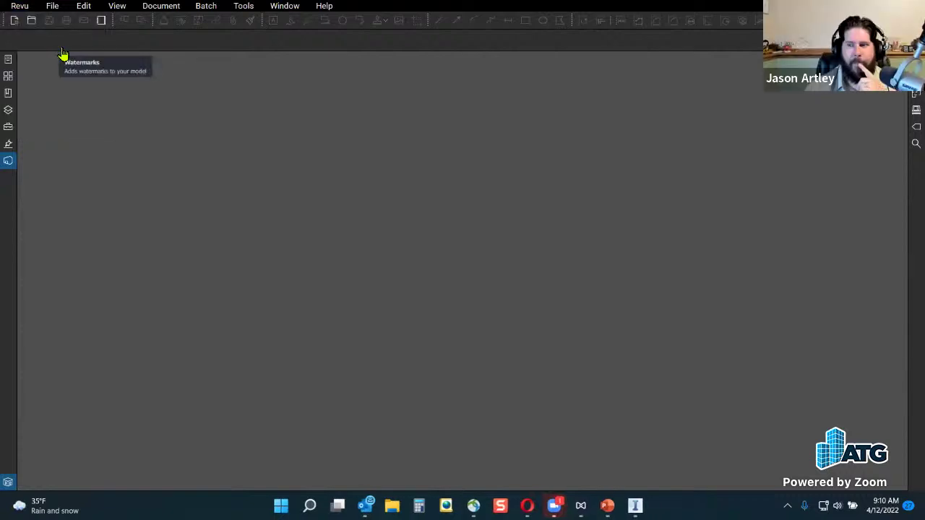
pyautogui.click(16, 6)
# - Reopen 3DPDF whole heart.pdf from the recently used files and dismiss the PRC format warning
pyautogui.moveTo(52, 5)
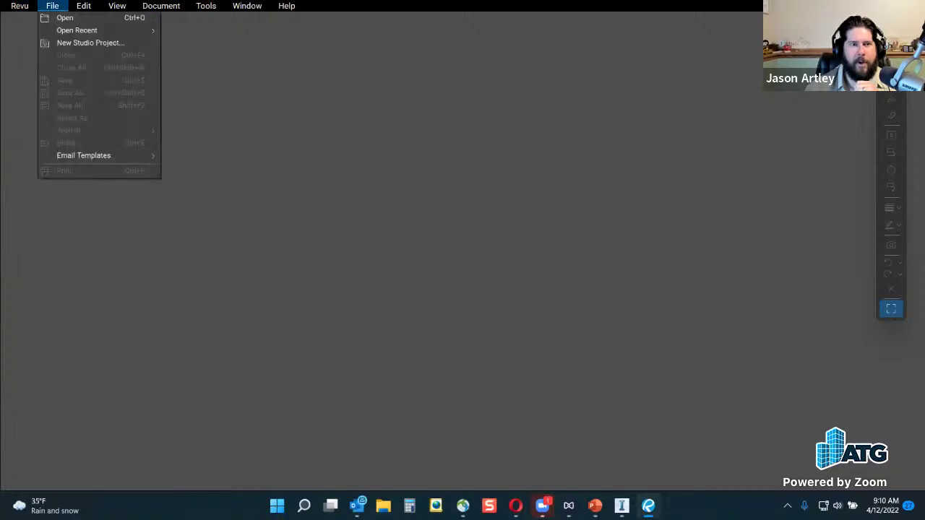
pyautogui.moveTo(76, 30)
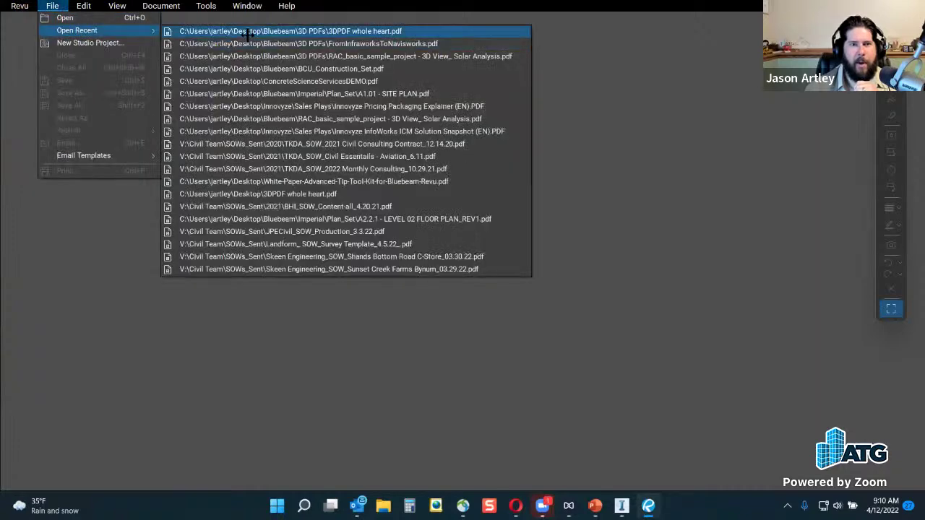
pyautogui.click(311, 33)
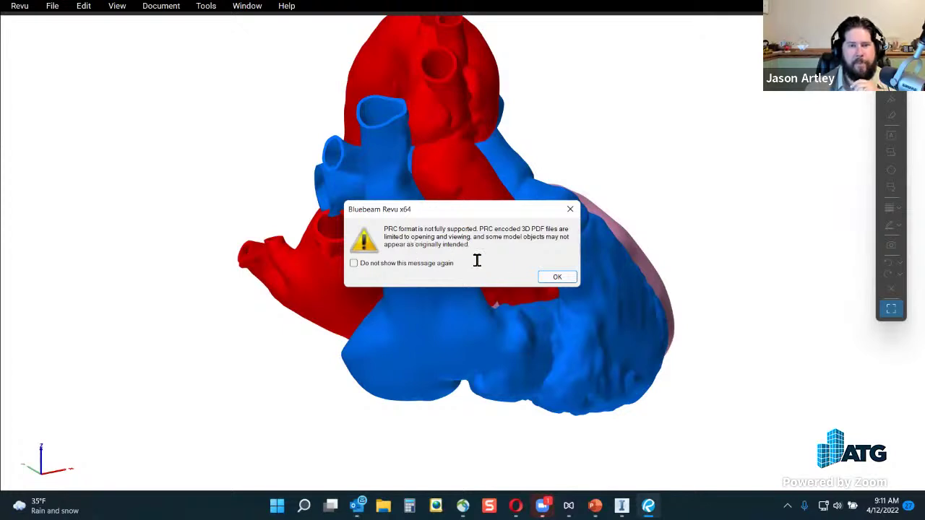
pyautogui.click(554, 278)
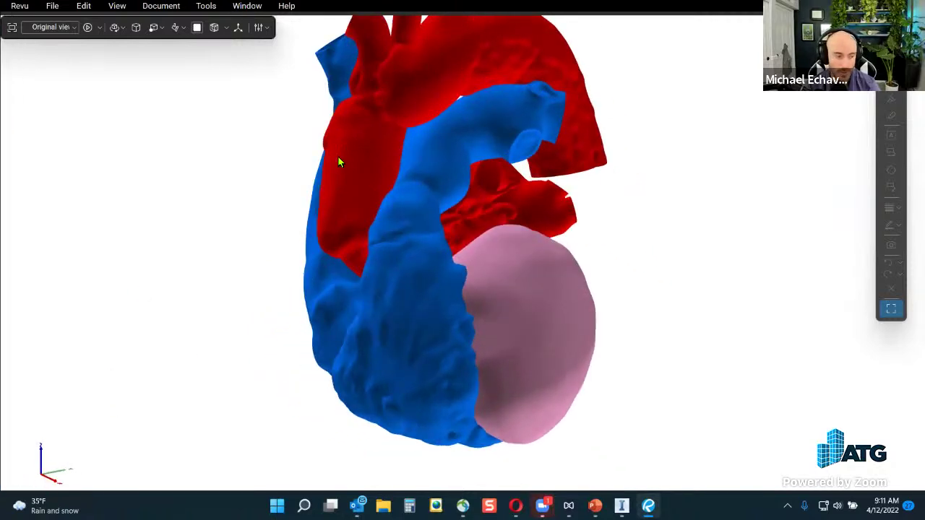
# - Exit full-screen mode and briefly check the heart document's 3D Model Tree before hiding it again
pyautogui.click(245, 6)
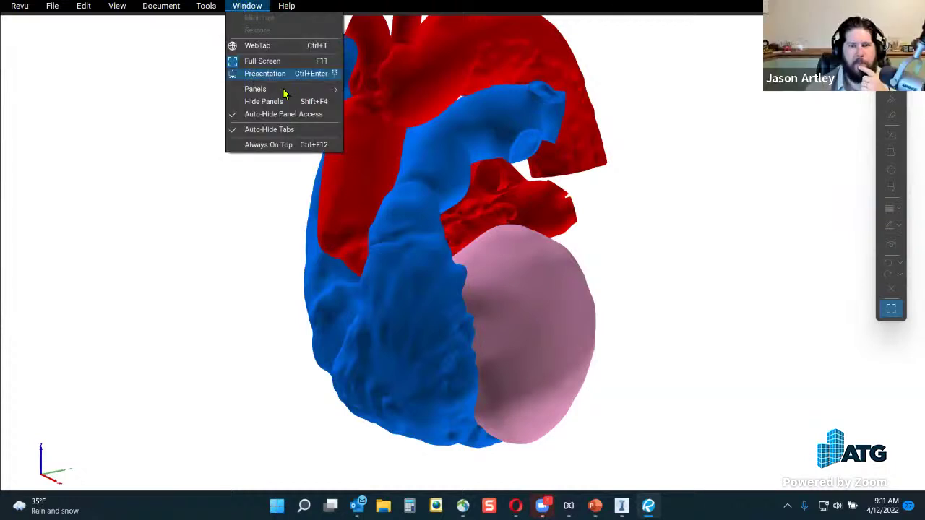
pyautogui.press('Escape')
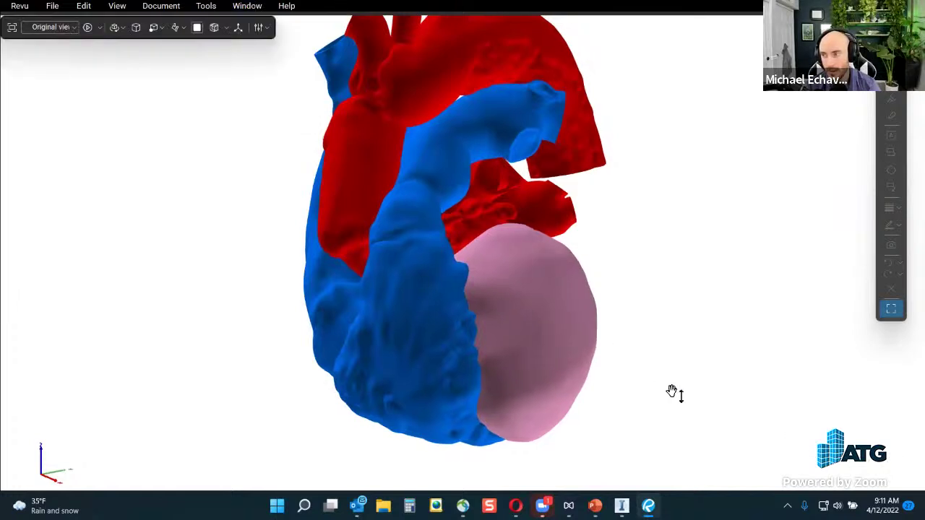
pyautogui.click(891, 312)
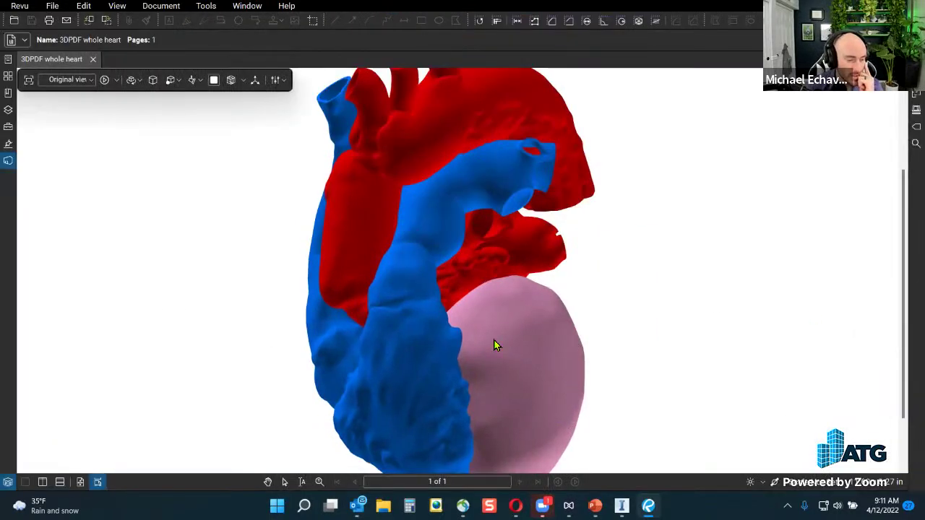
pyautogui.click(7, 482)
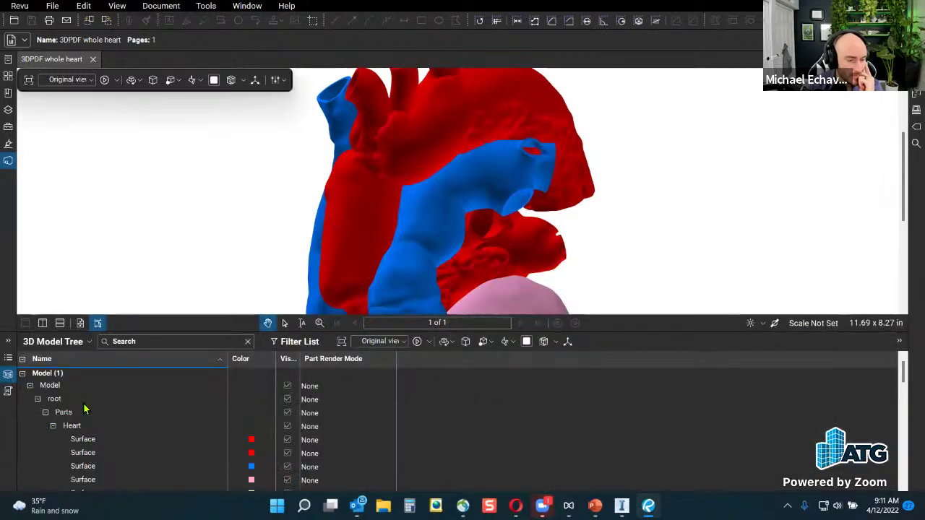
pyautogui.click(8, 373)
# - Examine the reopened heart model from all sides, including the pink chamber, the lattice in the red arch and the blue vessels
pyautogui.moveTo(489, 361); pyautogui.dragTo(570, 231)
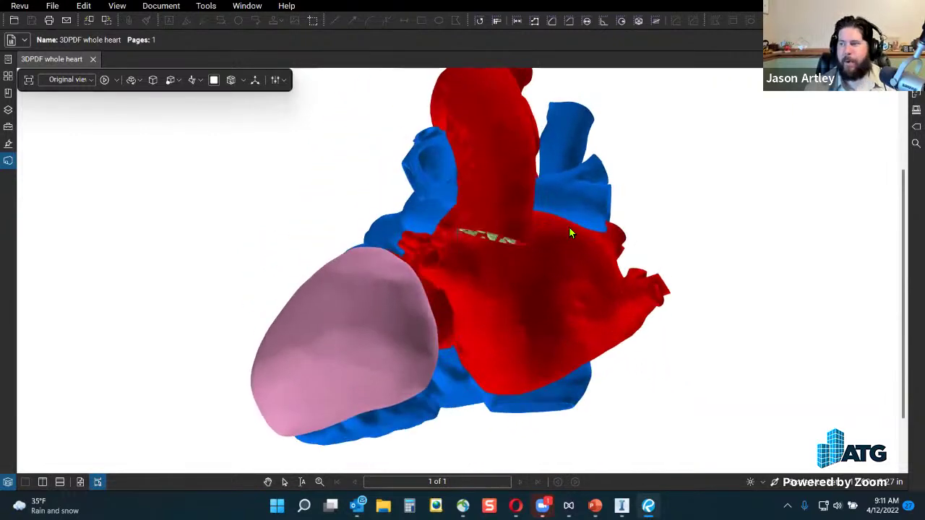
pyautogui.moveTo(342, 401); pyautogui.dragTo(375, 355)
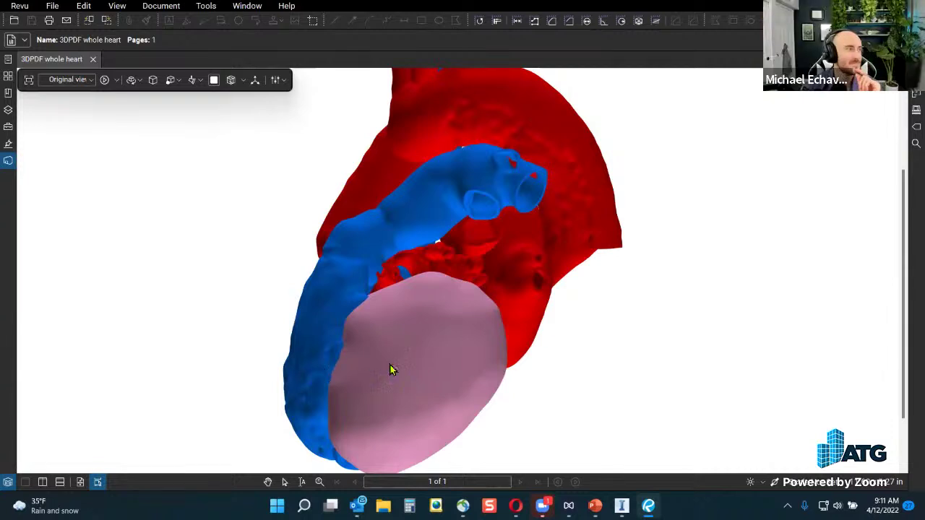
pyautogui.moveTo(393, 374); pyautogui.dragTo(596, 386)
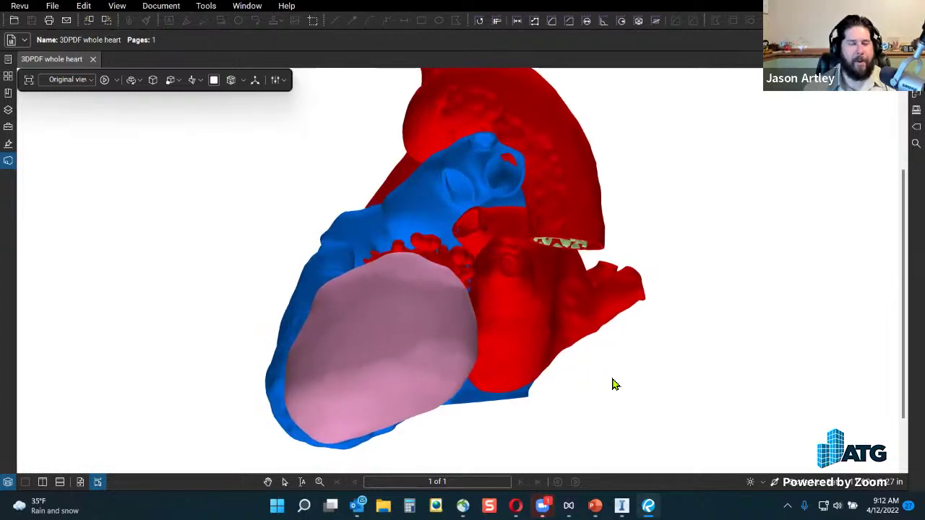
pyautogui.moveTo(388, 327); pyautogui.dragTo(315, 355)
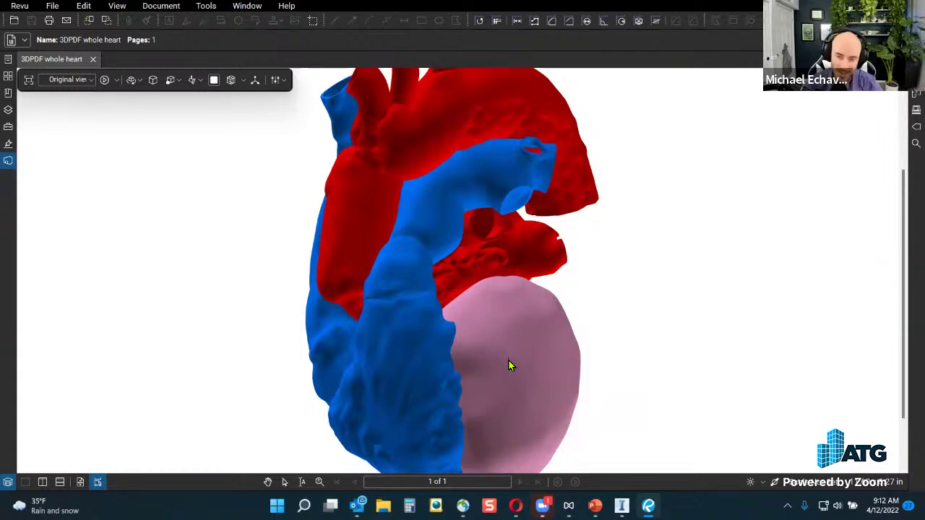
pyautogui.moveTo(544, 229); pyautogui.dragTo(528, 155)
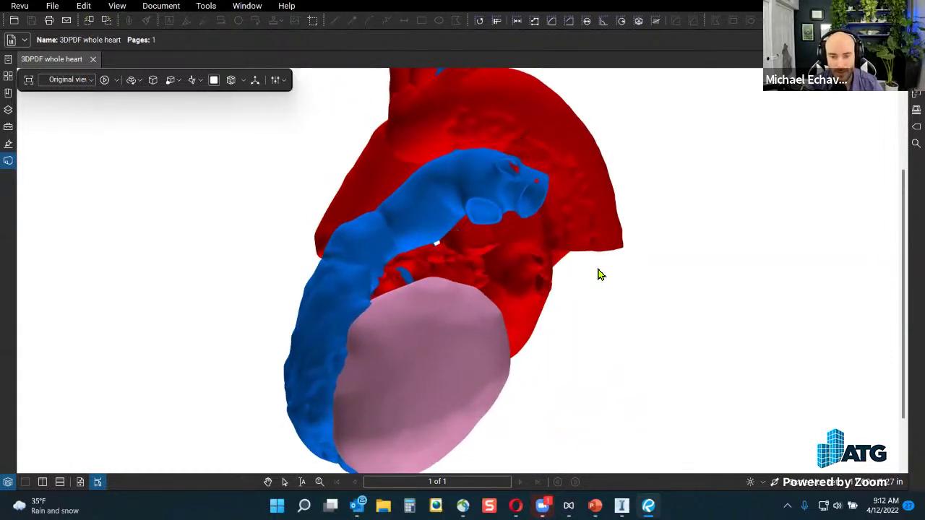
pyautogui.moveTo(626, 390); pyautogui.dragTo(677, 374)
pyautogui.moveTo(495, 392); pyautogui.dragTo(497, 396)
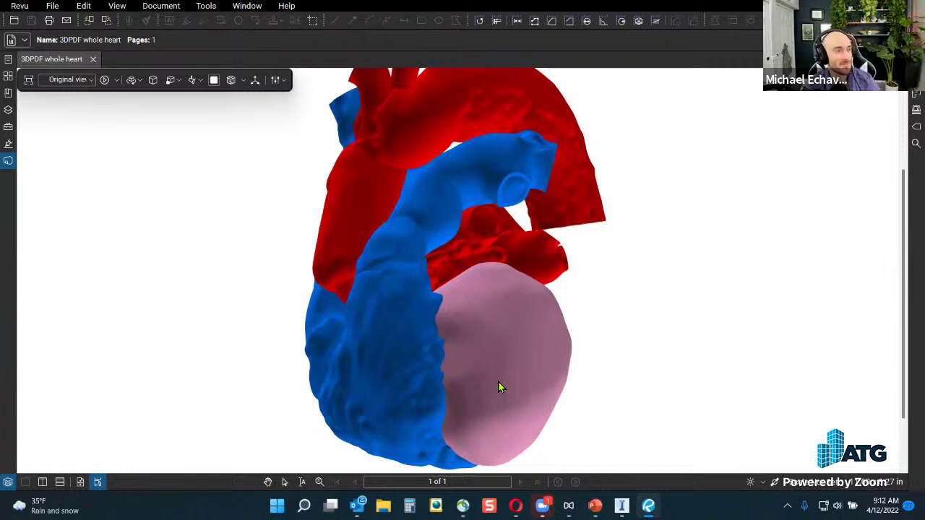
pyautogui.moveTo(492, 376); pyautogui.dragTo(550, 377)
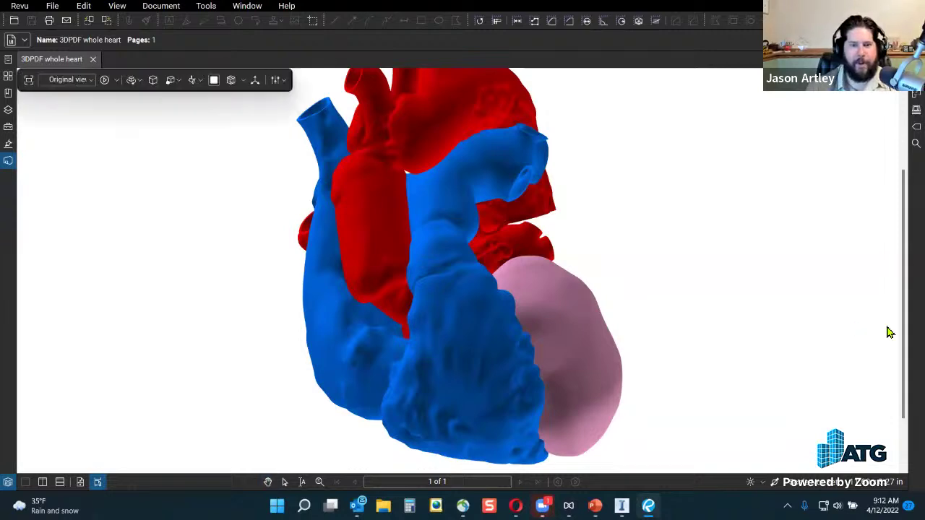
pyautogui.moveTo(528, 239); pyautogui.dragTo(537, 211)
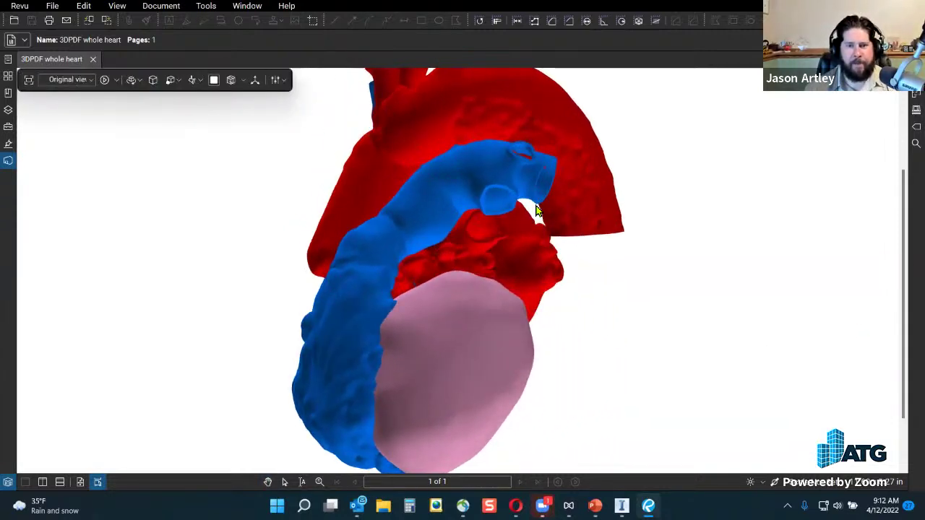
pyautogui.moveTo(572, 143); pyautogui.dragTo(534, 129)
pyautogui.moveTo(443, 383); pyautogui.dragTo(433, 195)
pyautogui.moveTo(434, 368); pyautogui.dragTo(668, 211)
pyautogui.moveTo(523, 269); pyautogui.dragTo(663, 273)
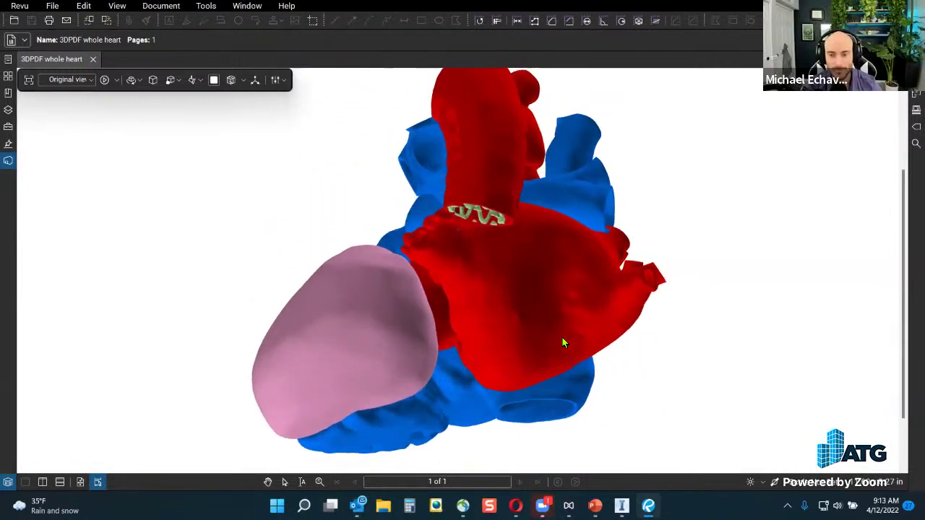
pyautogui.moveTo(572, 337); pyautogui.dragTo(590, 321)
pyautogui.moveTo(421, 309); pyautogui.dragTo(673, 343)
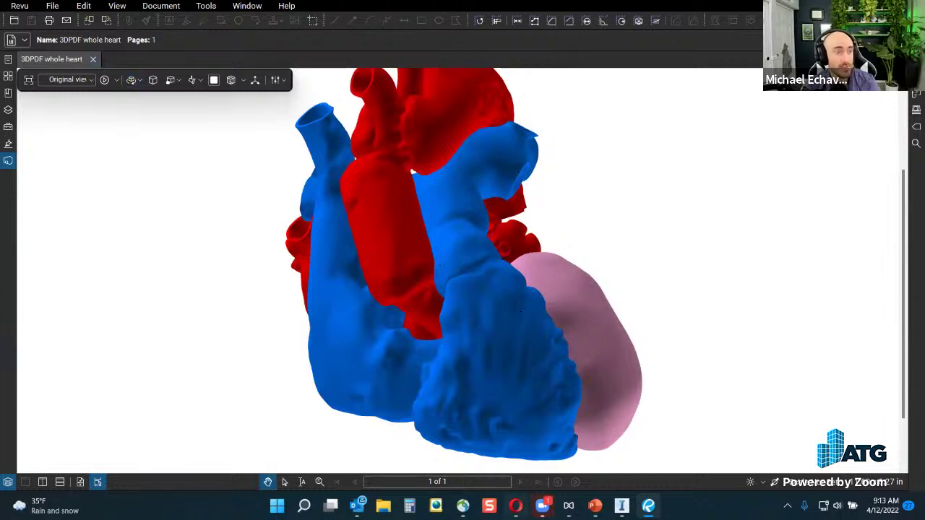
# - Switch to the Residential-Roof Trim.rvt house model in Revit and review its Project Browser down through the Families list
pyautogui.moveTo(542, 505)
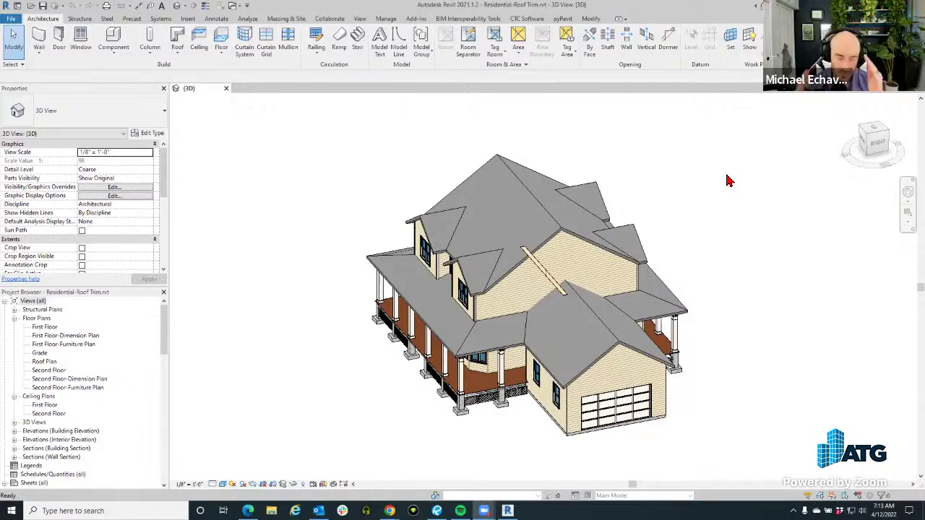
pyautogui.moveTo(507, 511)
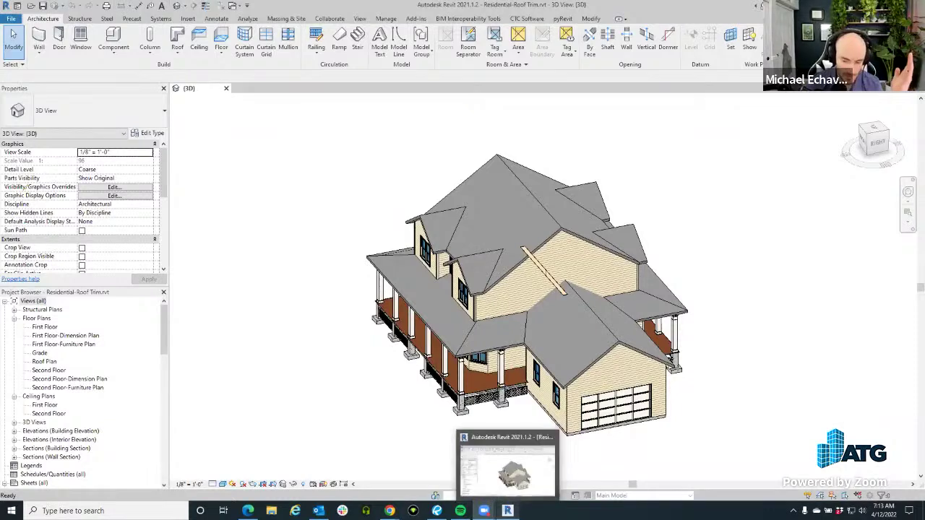
pyautogui.scroll(-7, 95, 462)
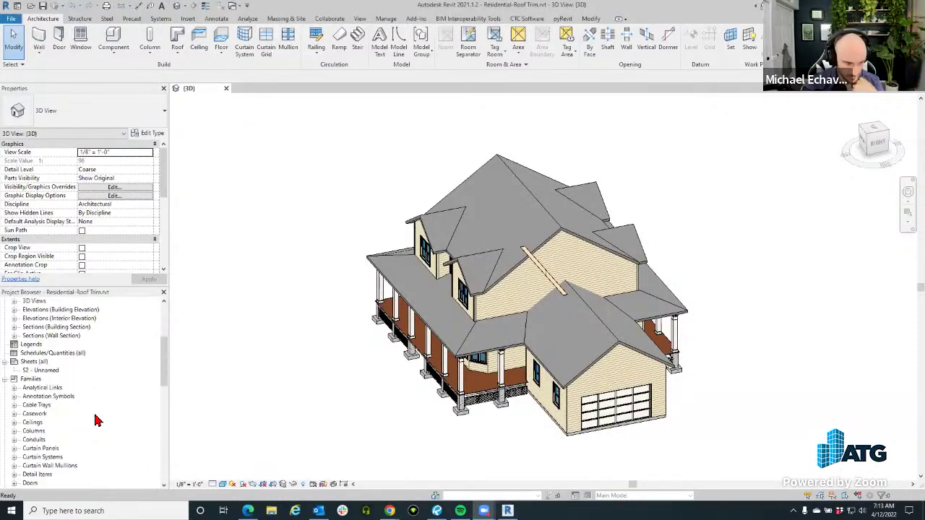
pyautogui.scroll(-10, 96, 437)
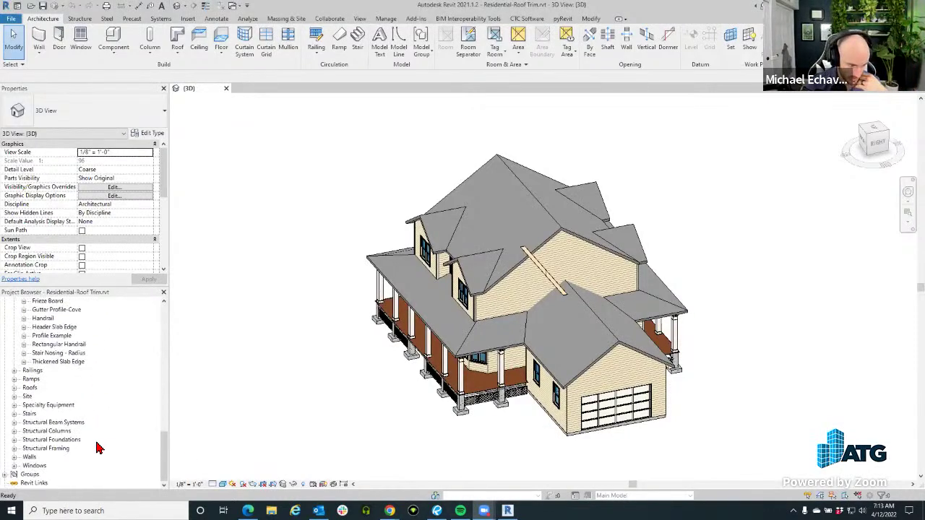
# - Collapse the Families list in the Project Browser and open sheet S2 - Unnamed
pyautogui.scroll(15, 99, 451)
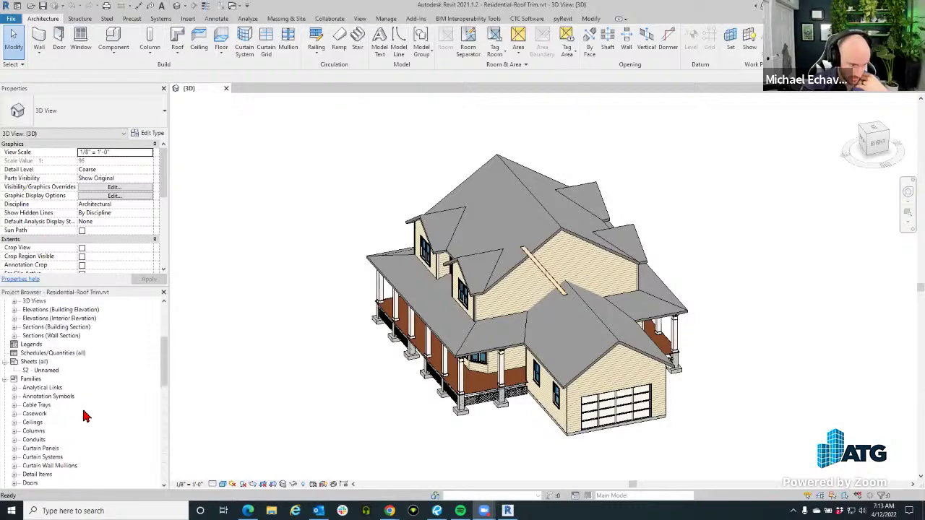
pyautogui.click(5, 380)
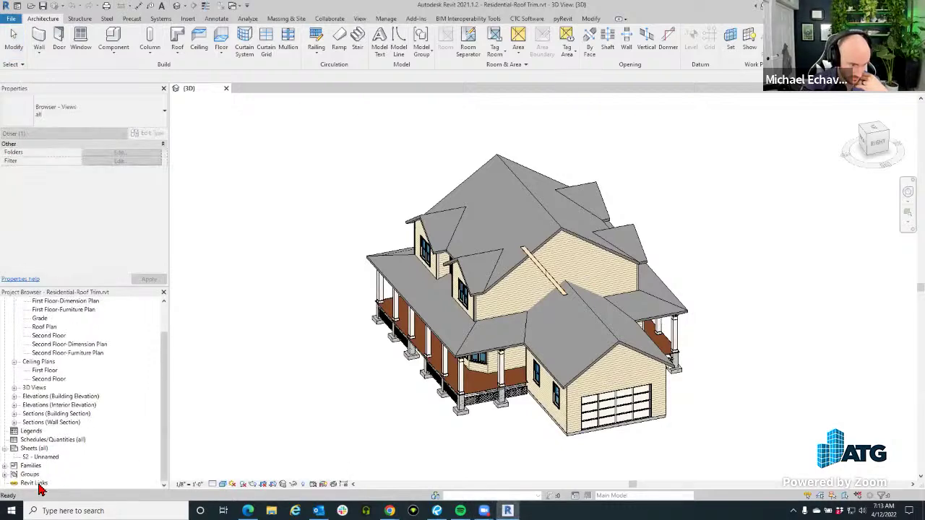
pyautogui.doubleClick(43, 456)
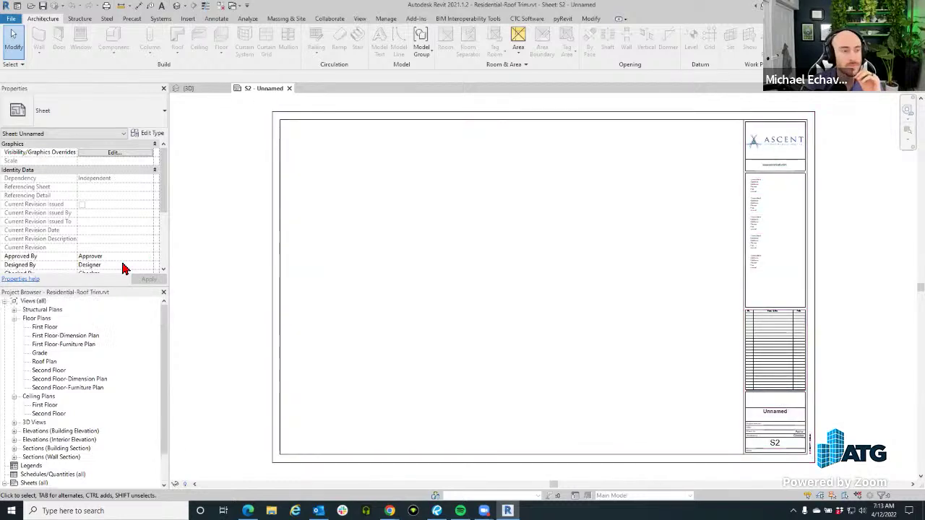
# - Place the First Floor plan view on sheet S2, inside the title block's drawing area
pyautogui.click(43, 328)
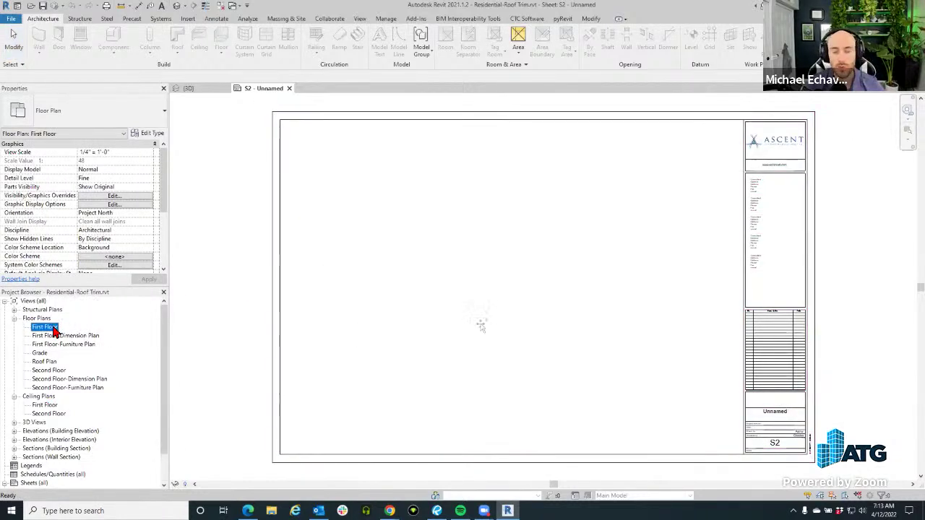
pyautogui.moveTo(514, 314); pyautogui.dragTo(510, 301)
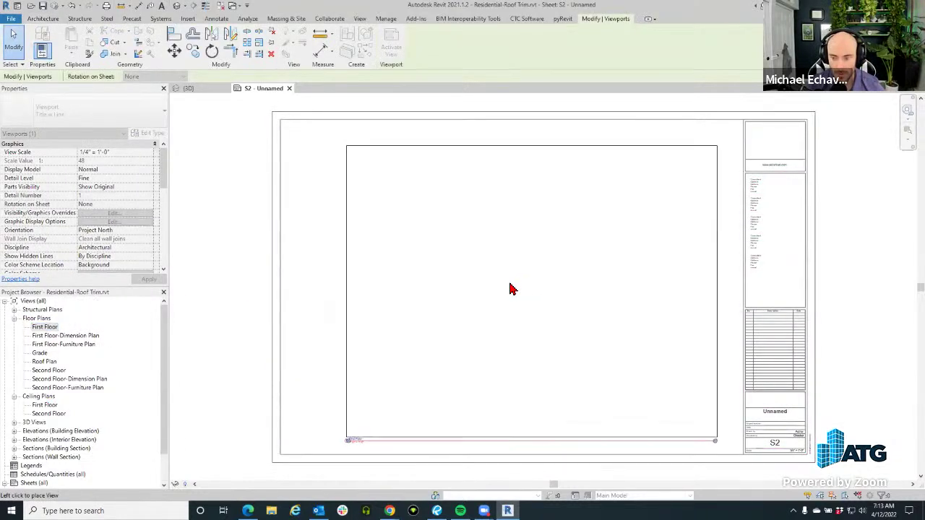
pyautogui.click(552, 301)
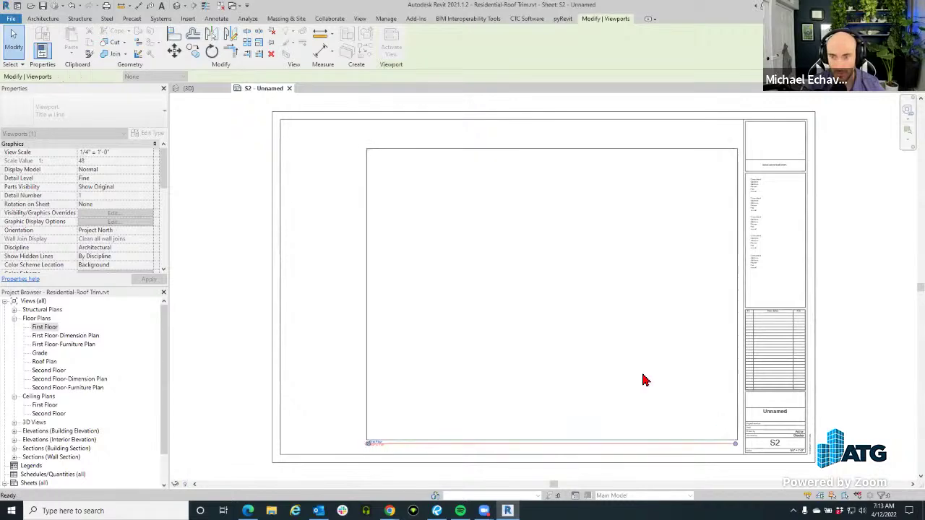
pyautogui.click(277, 143)
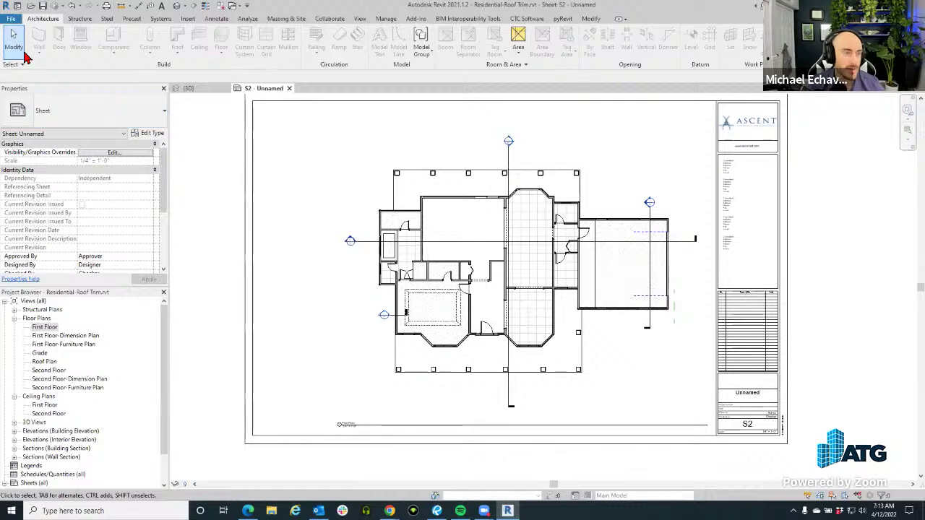
pyautogui.click(416, 20)
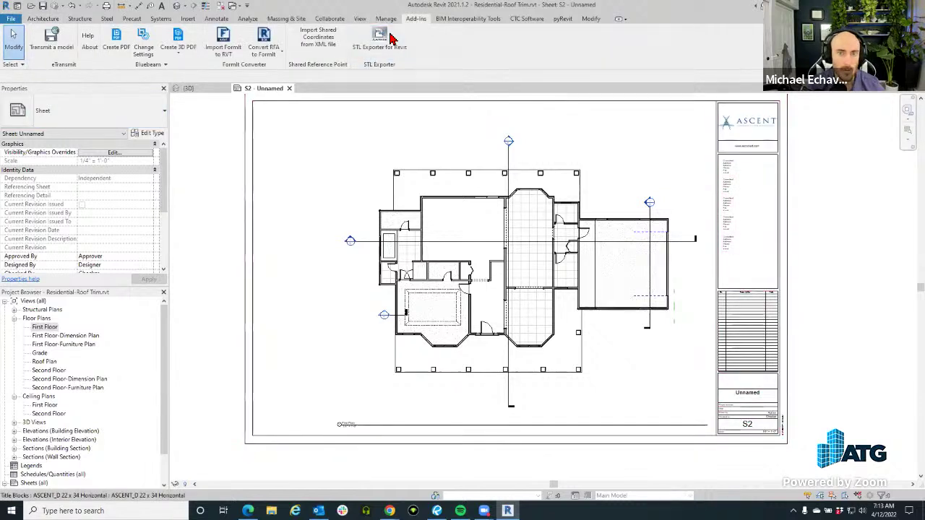
pyautogui.click(116, 45)
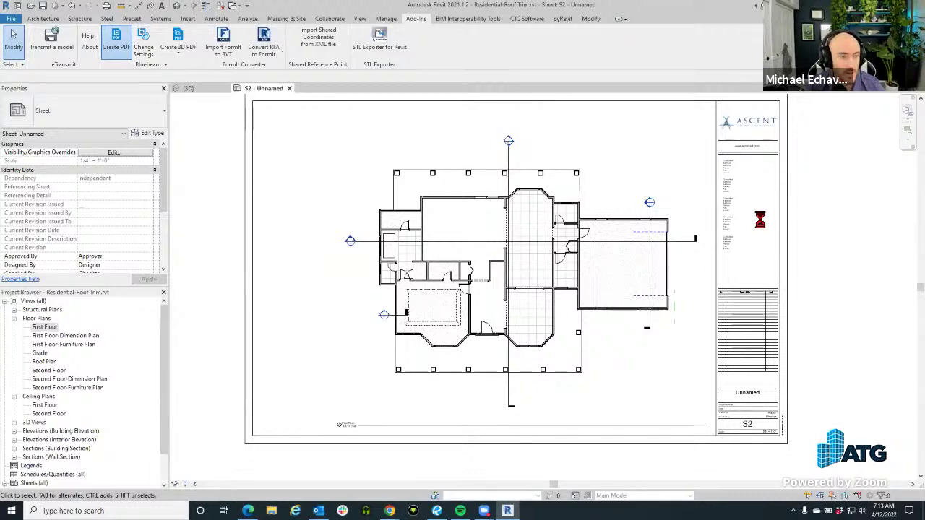
pyautogui.click(567, 107)
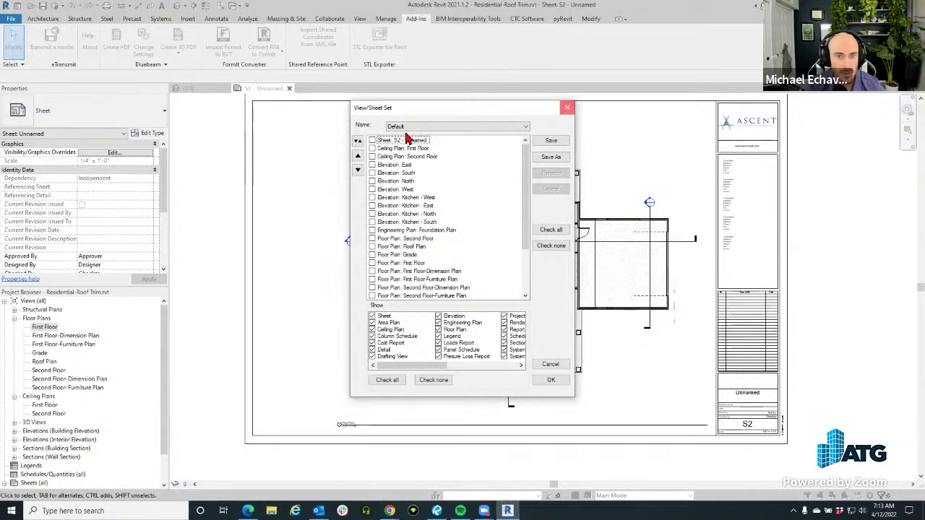
# - Check the title block's size and set the Bluebeam conversion page setup to Custom with ANSI D (22.00 x 34.00 Inches) paper
pyautogui.click(257, 143)
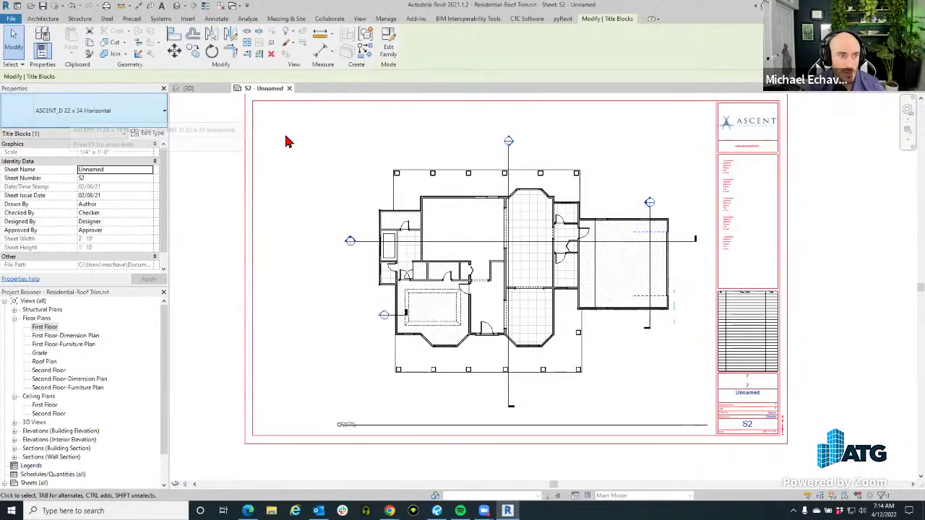
pyautogui.click(416, 20)
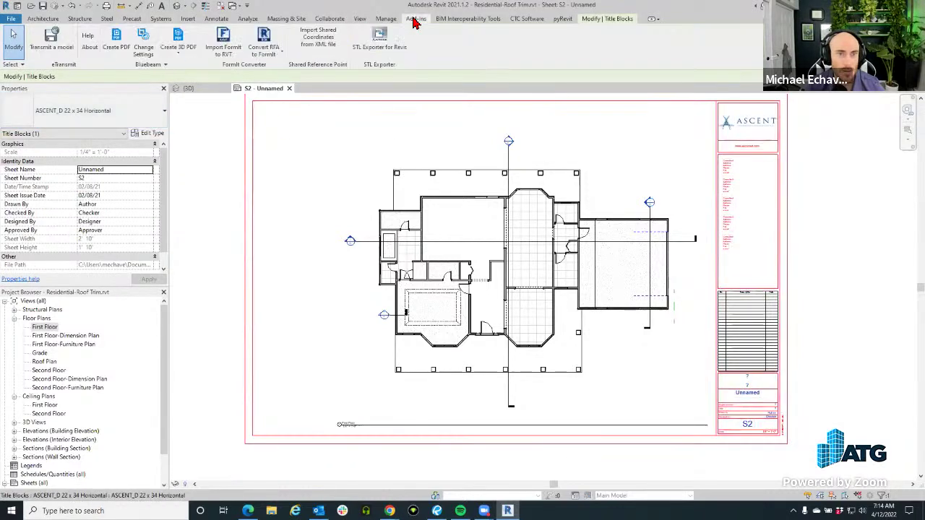
pyautogui.click(143, 42)
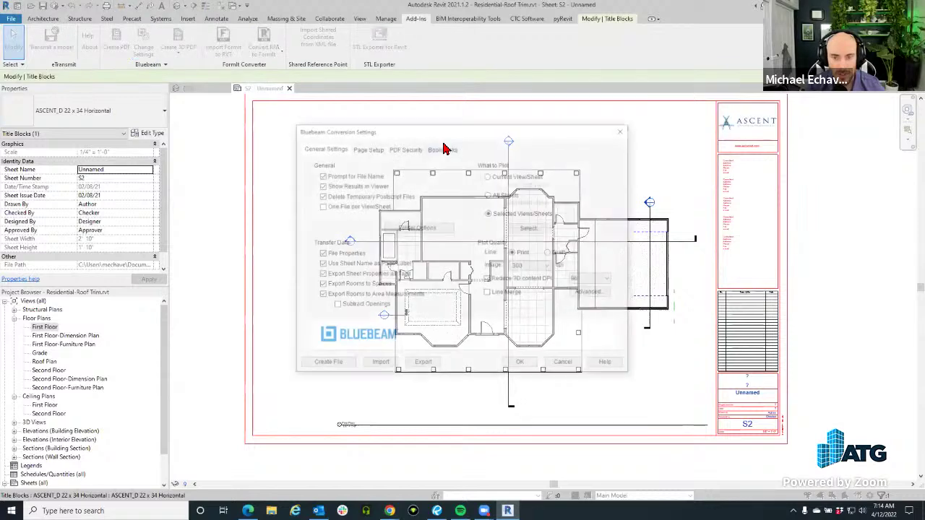
pyautogui.click(409, 150)
pyautogui.click(369, 149)
pyautogui.click(437, 164)
pyautogui.click(436, 178)
pyautogui.click(421, 193)
pyautogui.scroll(3, 421, 206)
pyautogui.click(426, 267)
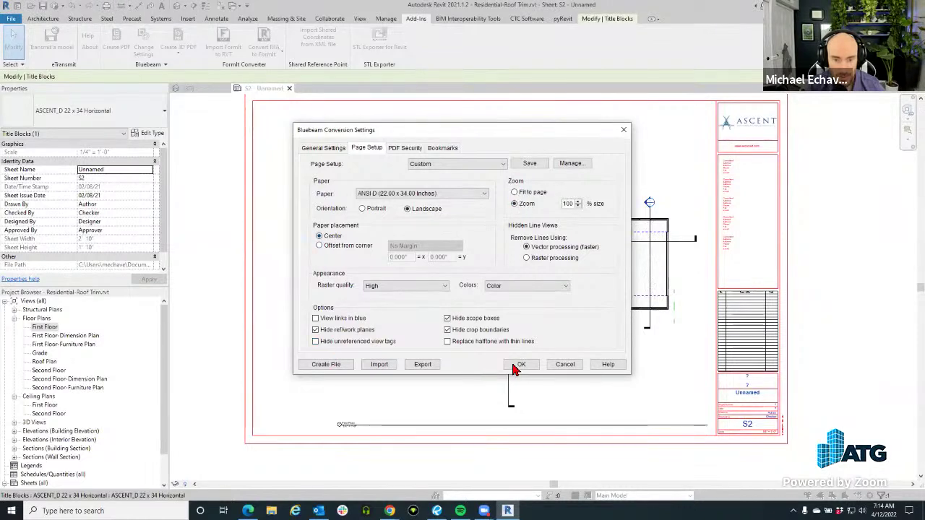
# - Create a PDF of only sheet S2, save it to the Desktop as Residential-Roof Trim.pdf, and hide the Studio panel in Revu
pyautogui.click(341, 370)
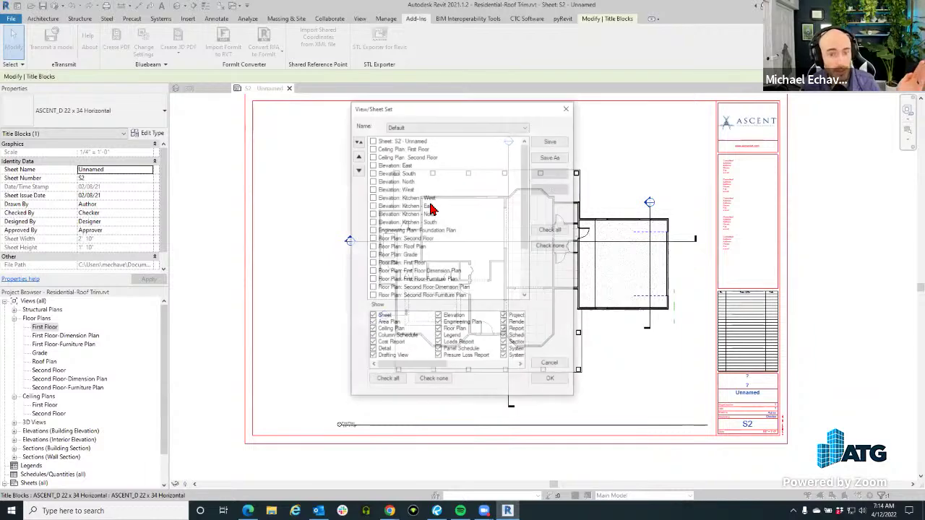
pyautogui.scroll(-3, 438, 279)
pyautogui.scroll(3, 441, 278)
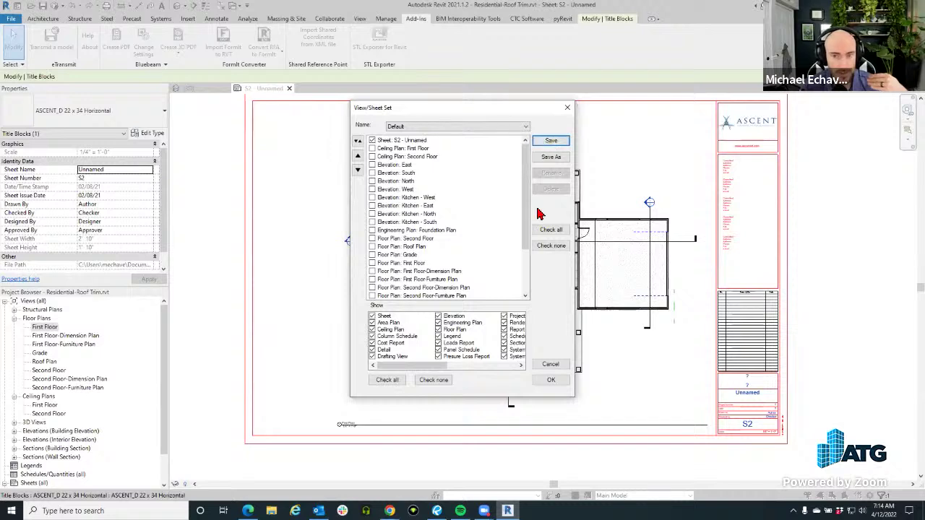
pyautogui.click(551, 142)
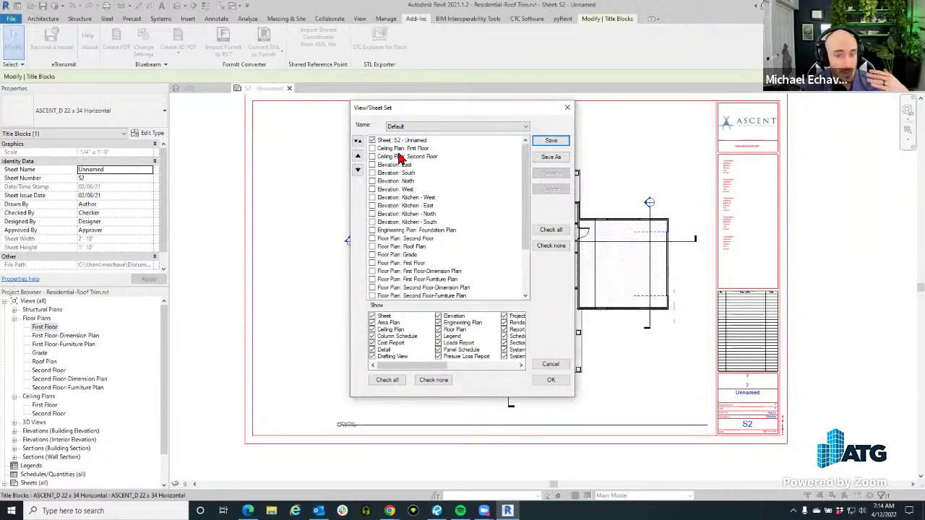
pyautogui.click(549, 146)
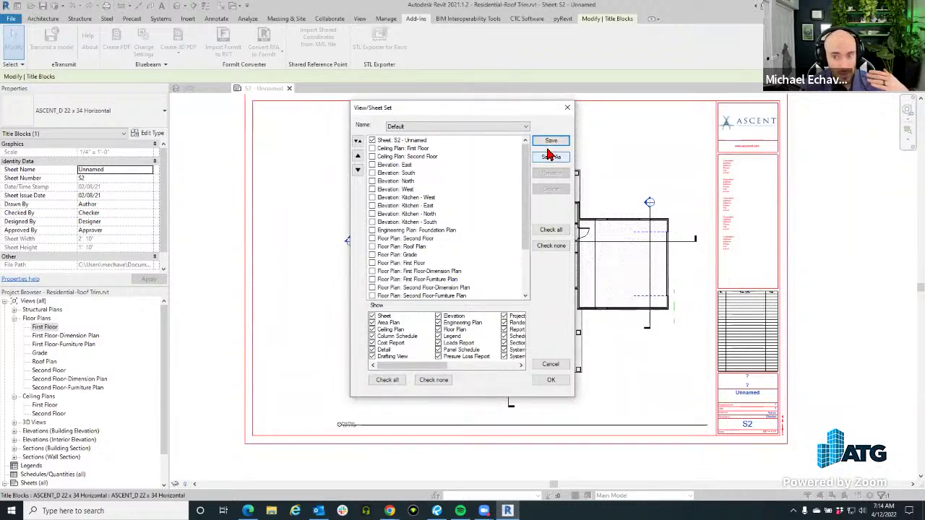
pyautogui.click(550, 381)
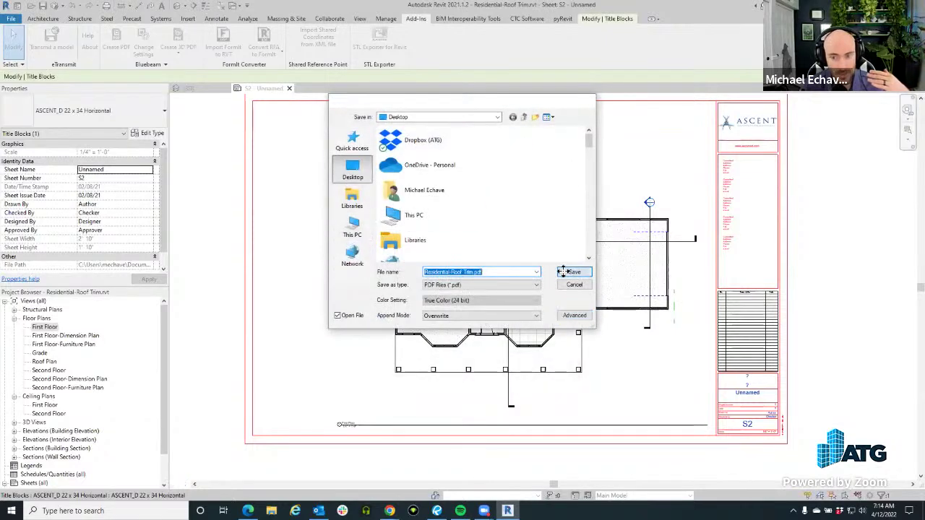
pyautogui.click(572, 273)
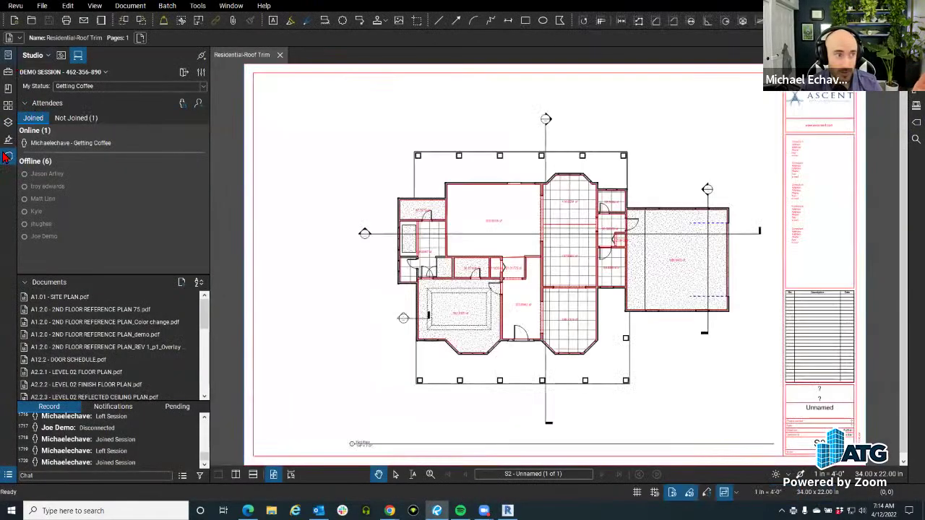
pyautogui.click(8, 157)
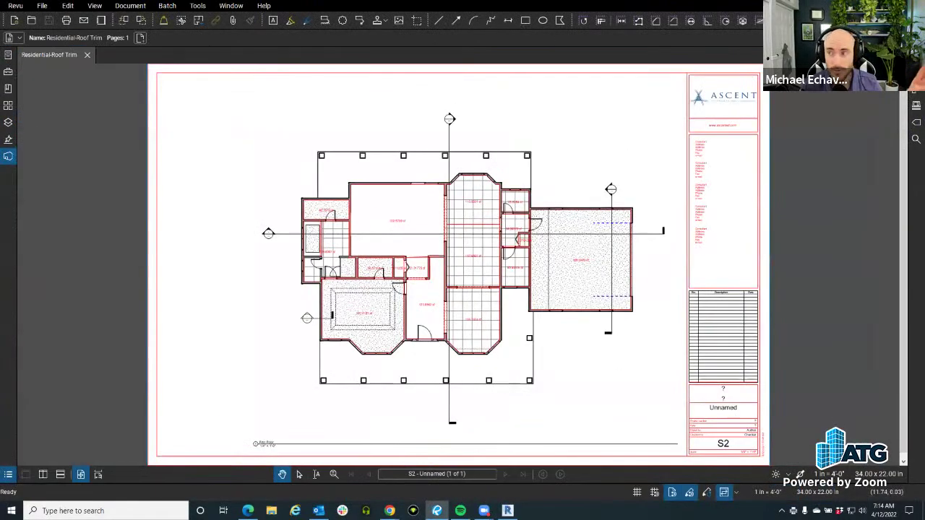
# - Switch back to Revit and open the default 3D view of the house
pyautogui.hotkey('alt', 'Tab')
pyautogui.moveTo(295, 156); pyautogui.dragTo(304, 188)
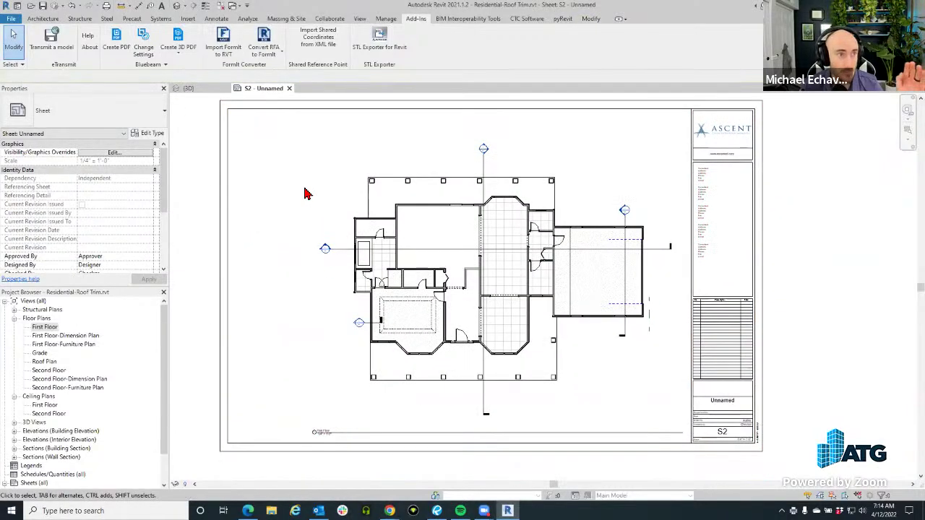
pyautogui.click(176, 6)
pyautogui.moveTo(426, 278); pyautogui.dragTo(346, 234)
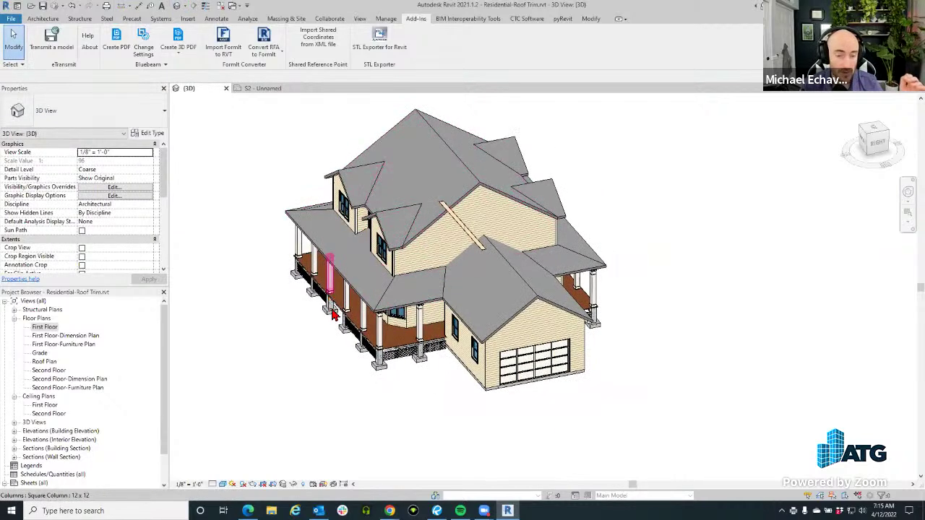
# - Isolate the porch's front corner column near the garage with a section box in the 3D view
pyautogui.scroll(4, 329, 307)
pyautogui.click(390, 308)
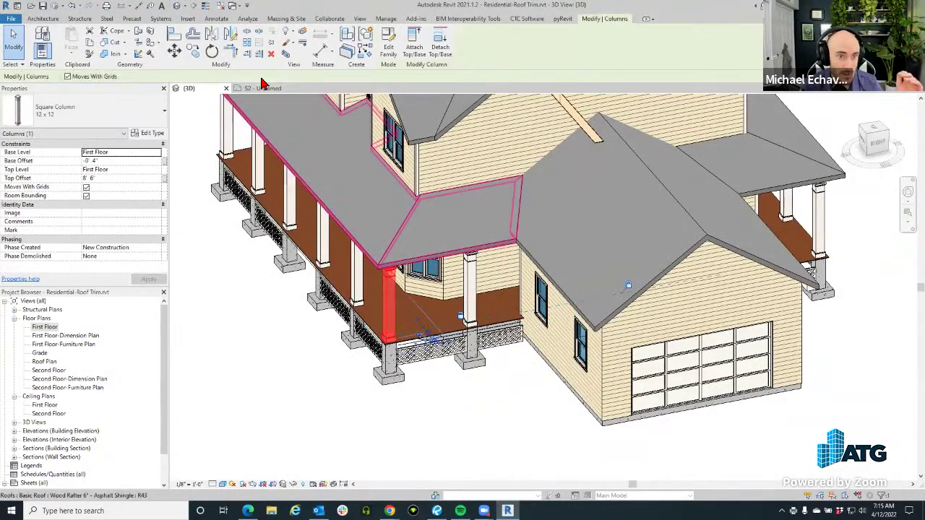
pyautogui.click(287, 54)
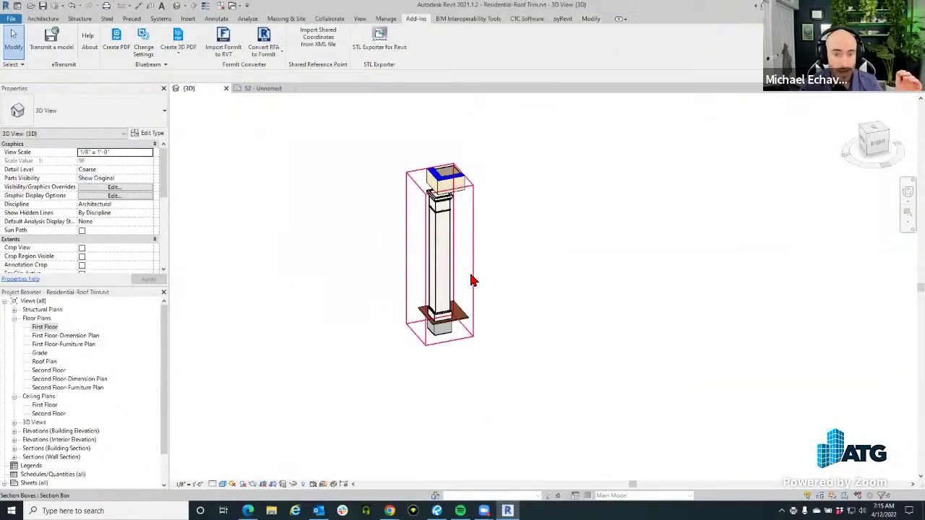
pyautogui.scroll(2, 474, 293)
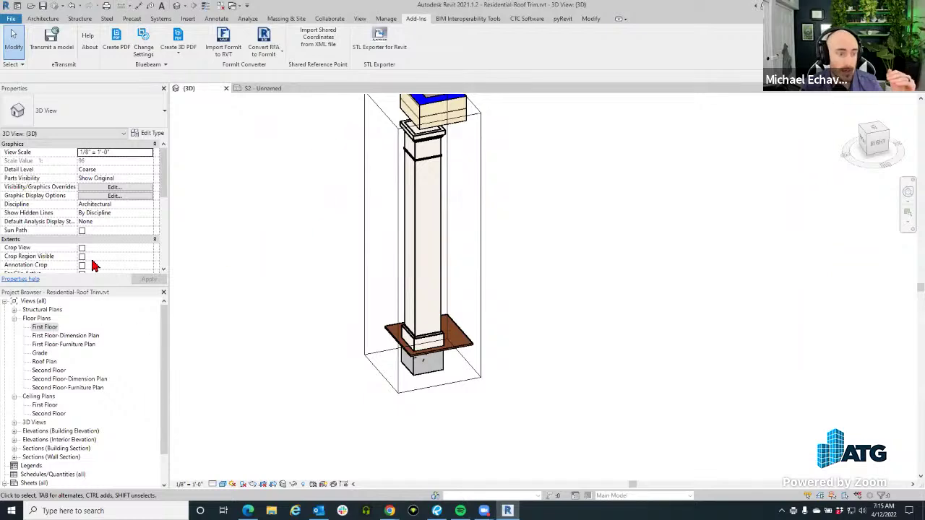
# - Turn off the 3D view's section box to bring back the whole house
pyautogui.scroll(-5, 94, 266)
pyautogui.click(82, 205)
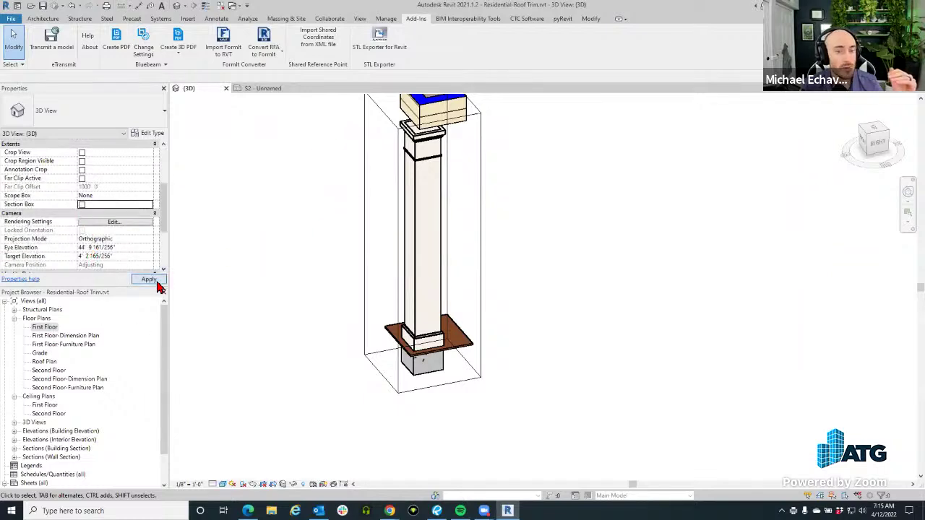
pyautogui.click(151, 280)
pyautogui.scroll(-2, 311, 361)
pyautogui.scroll(-2, 304, 374)
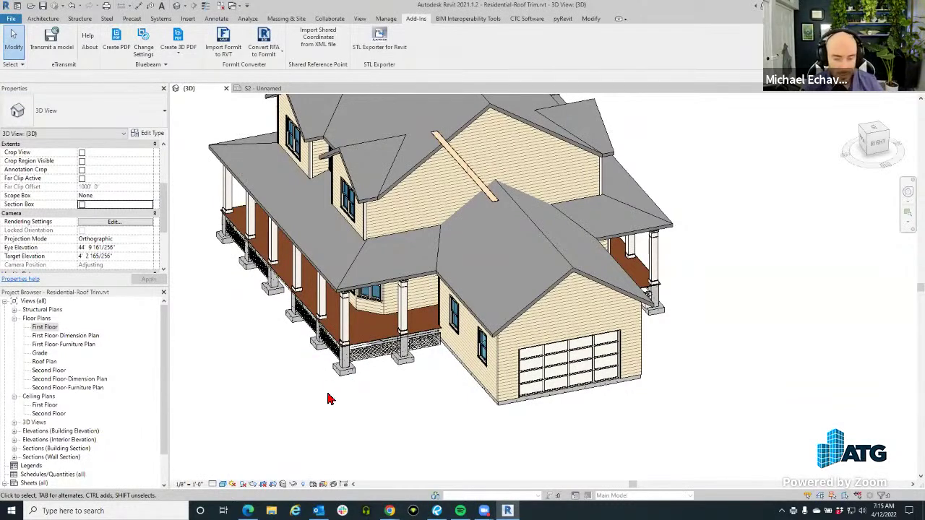
# - Create a 3D PDF of the whole house from the default 3D view, saved to the Desktop as Residential-Roof Trim - 3D View_ {3D}.pdf
pyautogui.moveTo(367, 400); pyautogui.dragTo(546, 394)
pyautogui.moveTo(672, 423); pyautogui.dragTo(341, 346)
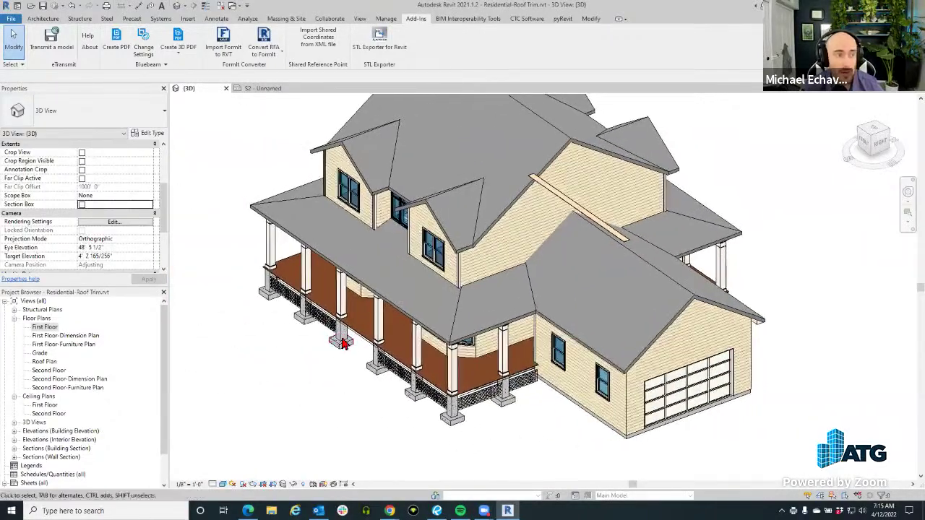
pyautogui.click(607, 224)
pyautogui.press('Escape')
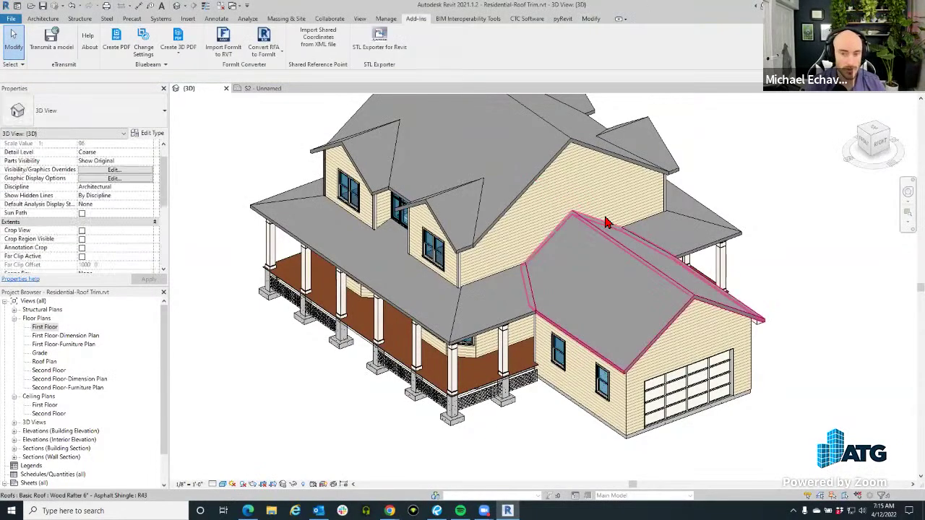
pyautogui.moveTo(375, 253); pyautogui.dragTo(345, 253)
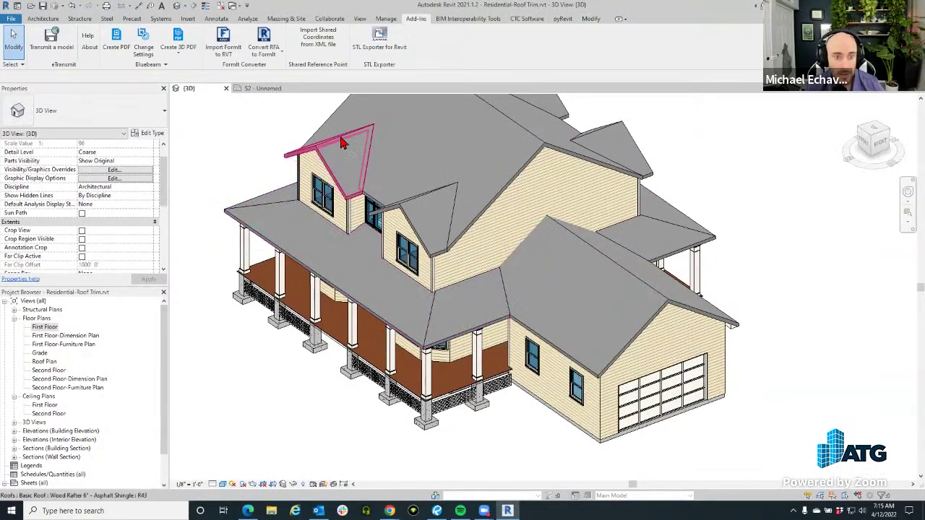
pyautogui.click(178, 50)
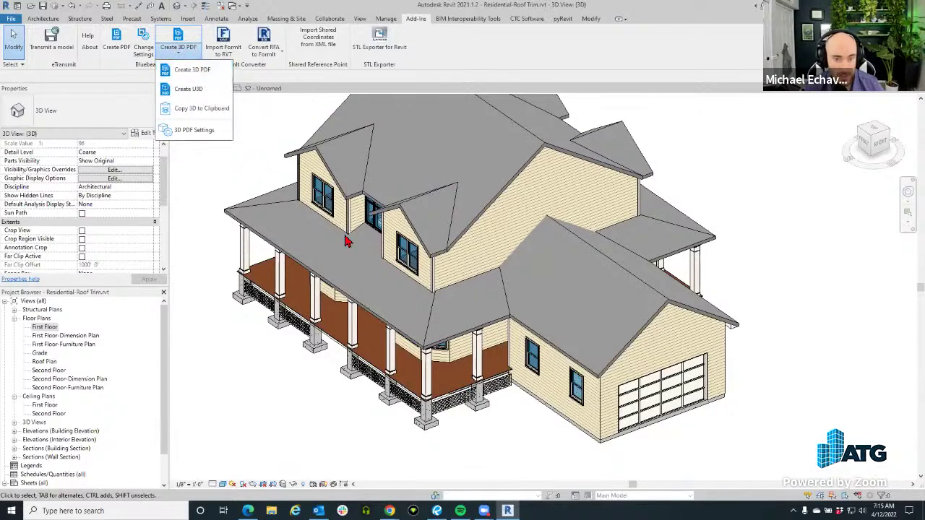
pyautogui.click(194, 91)
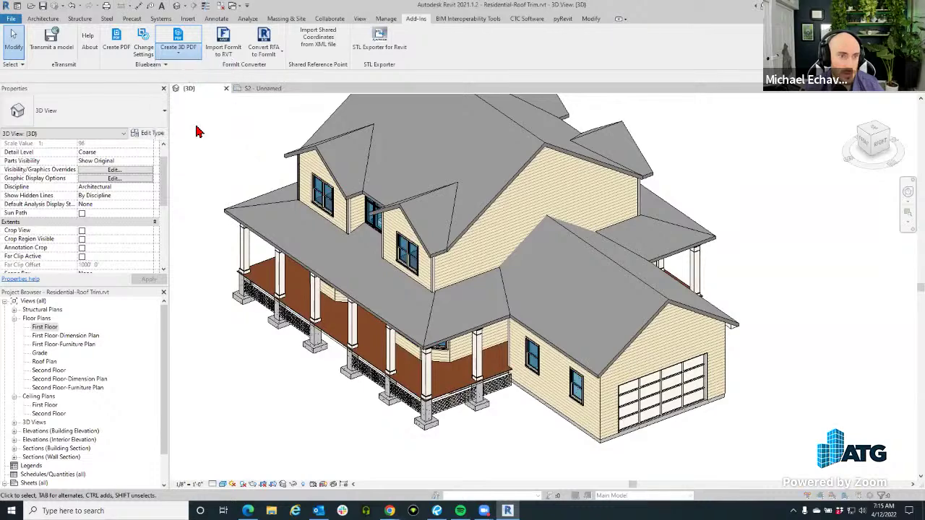
pyautogui.scroll(-10, 364, 309)
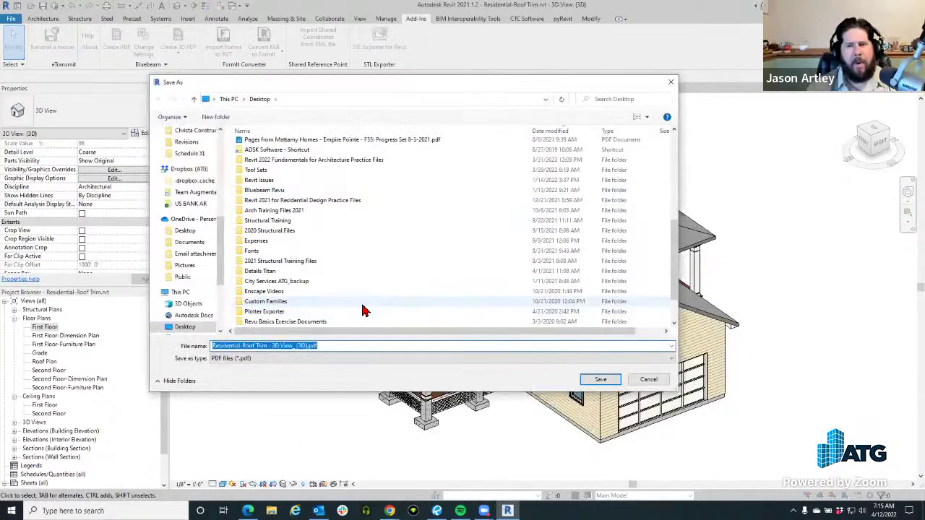
pyautogui.scroll(7, 364, 297)
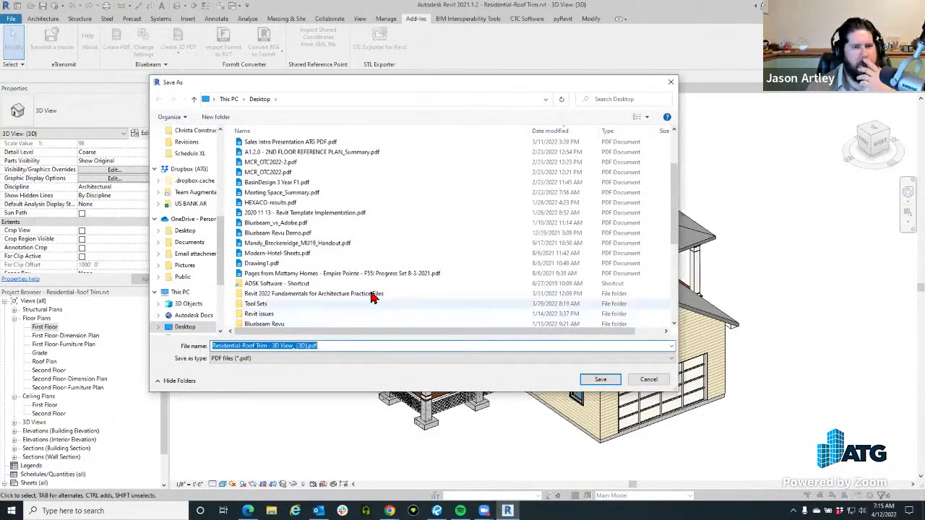
pyautogui.scroll(3, 372, 302)
pyautogui.click(609, 380)
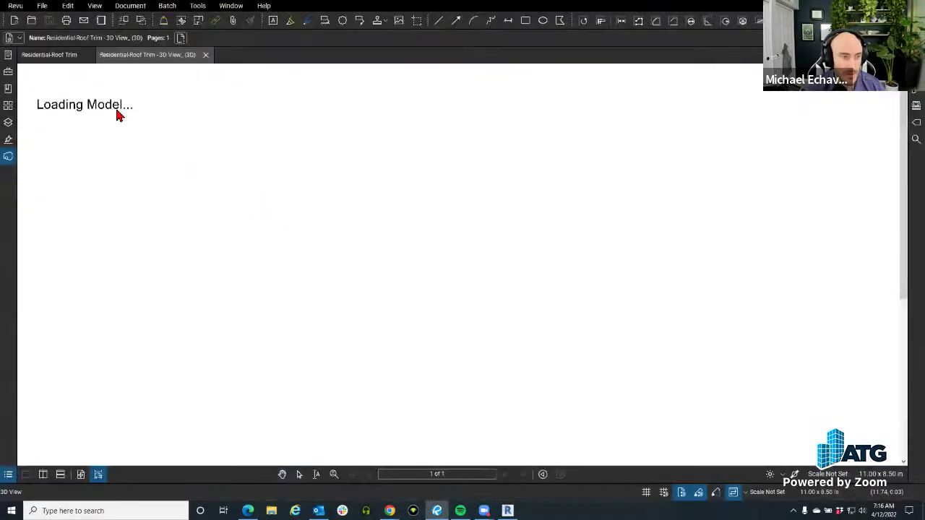
pyautogui.scroll(3, 145, 85)
pyautogui.click(68, 5)
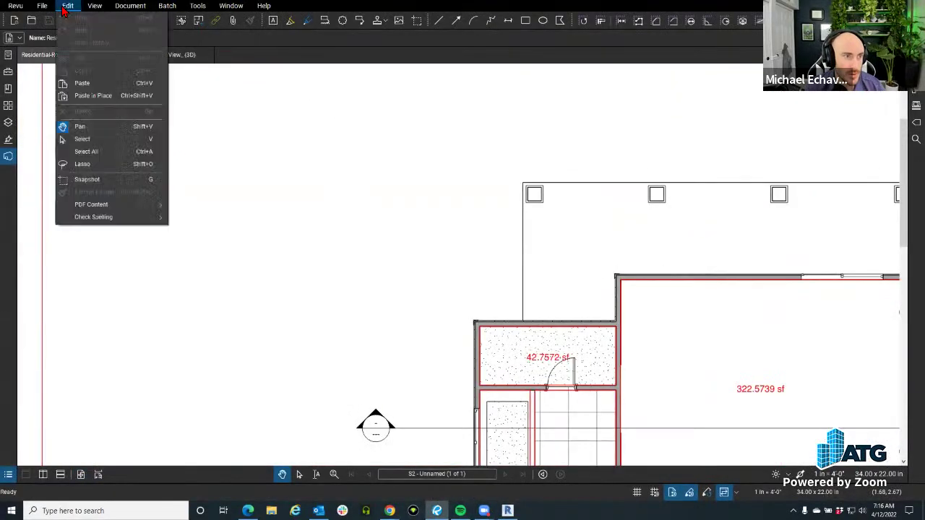
pyautogui.moveTo(148, 204)
pyautogui.click(232, 329)
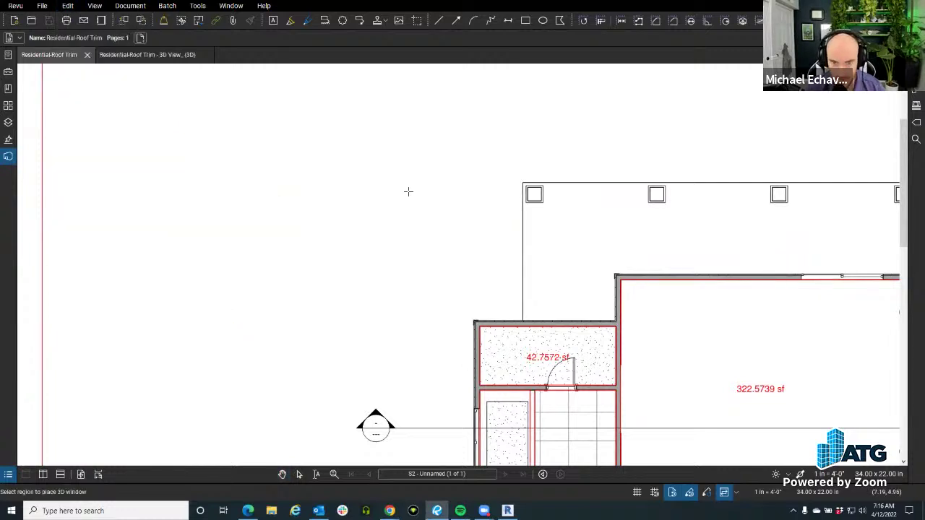
pyautogui.press('Escape')
pyautogui.moveTo(436, 511)
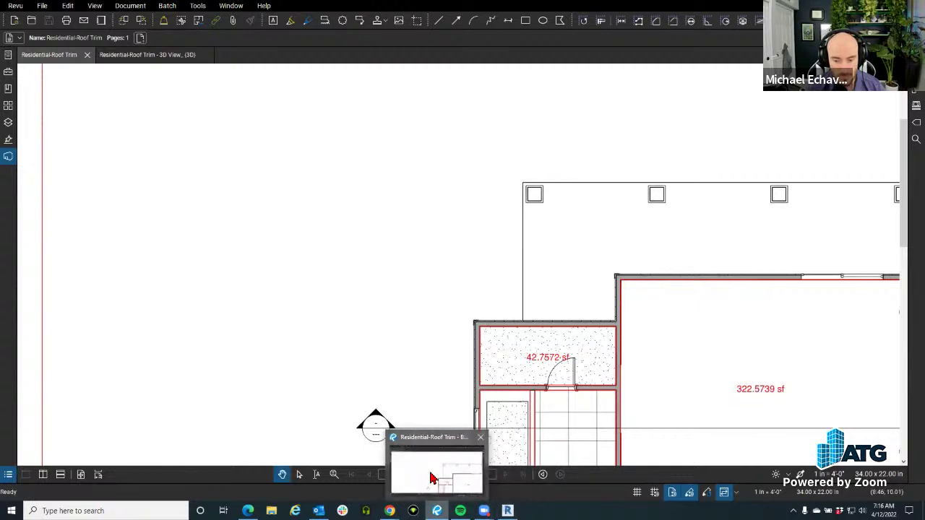
# - Start adding 3D content in the blank area beside the floor plan on sheet S2 and check the accepted 3D file types
pyautogui.click(15, 5)
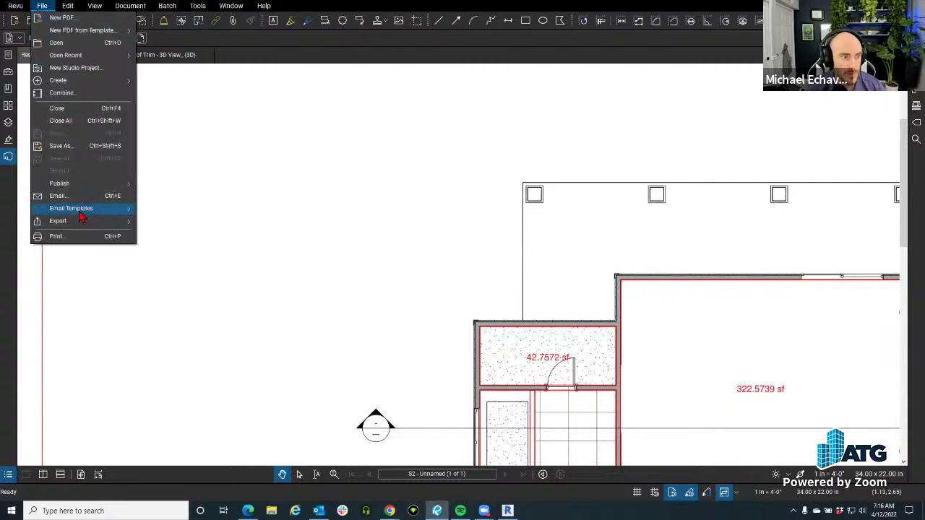
pyautogui.moveTo(68, 5)
pyautogui.moveTo(127, 205)
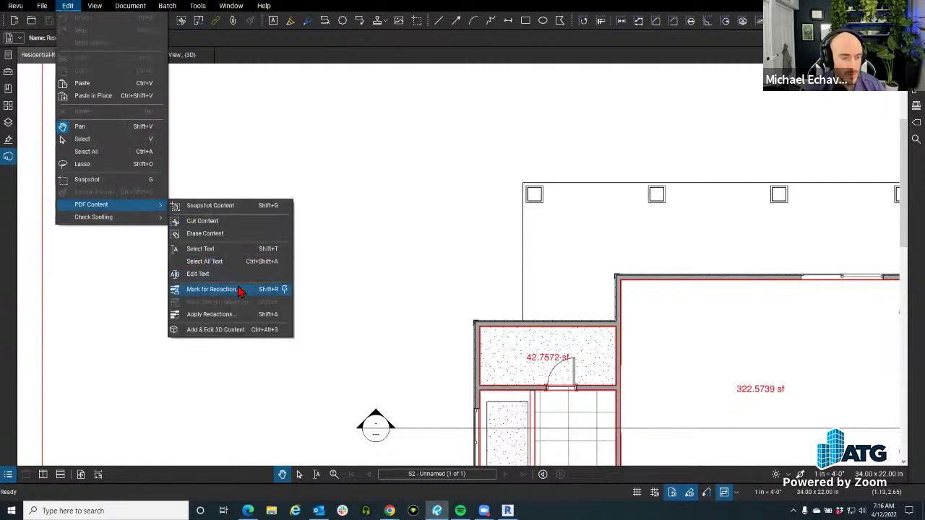
pyautogui.click(213, 330)
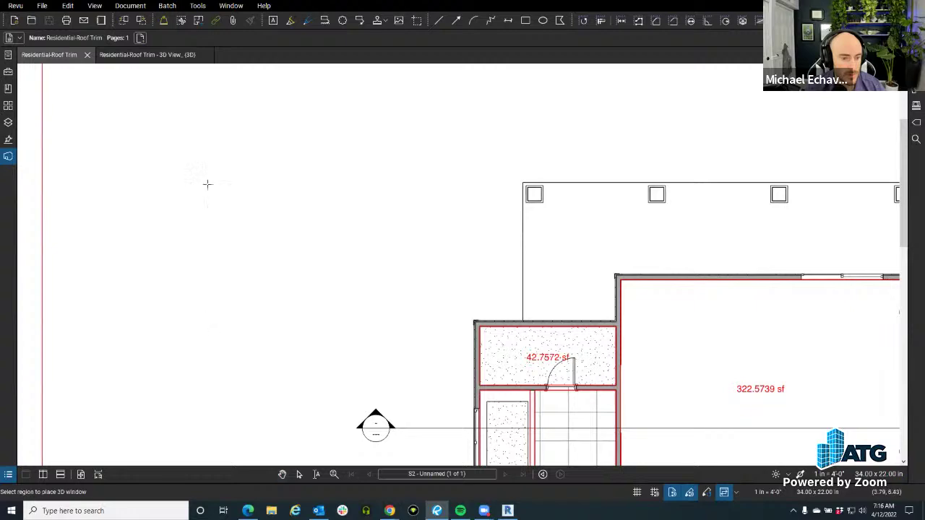
pyautogui.moveTo(78, 86); pyautogui.dragTo(441, 383)
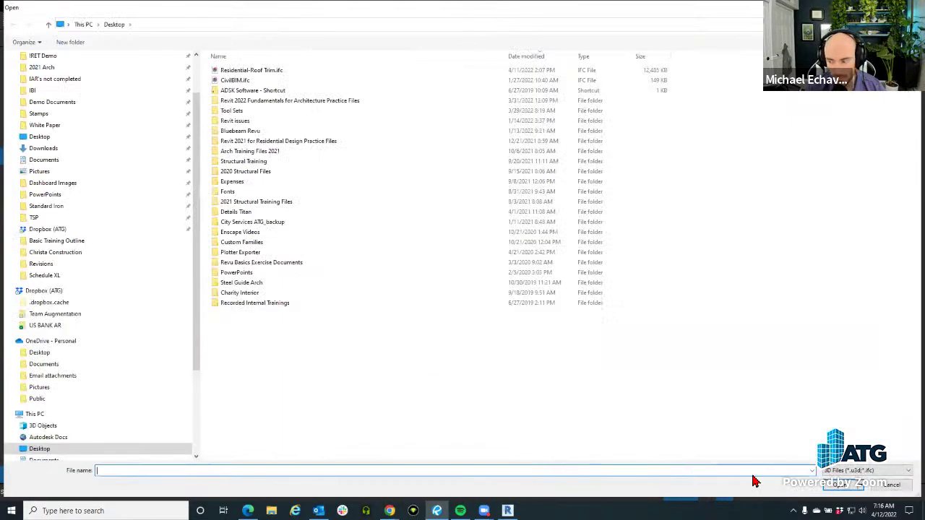
pyautogui.click(867, 470)
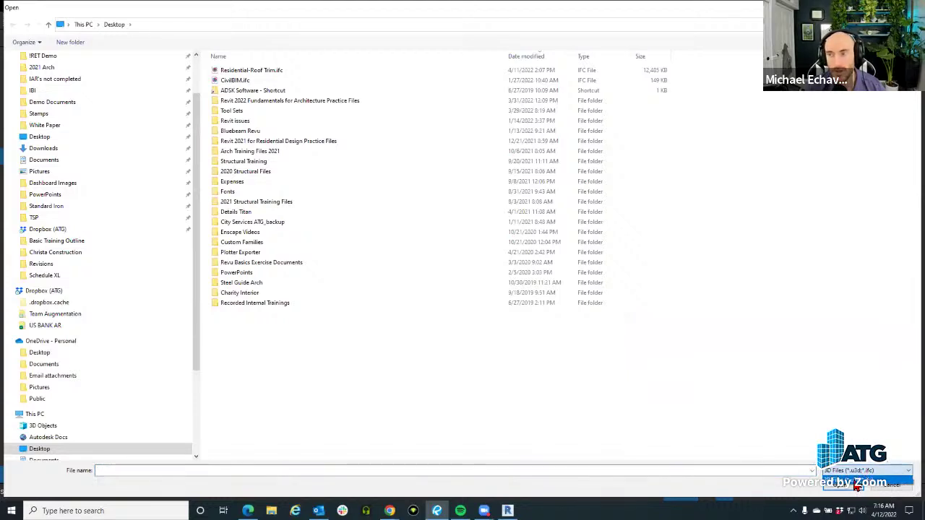
pyautogui.press('Return')
pyautogui.press('Escape')
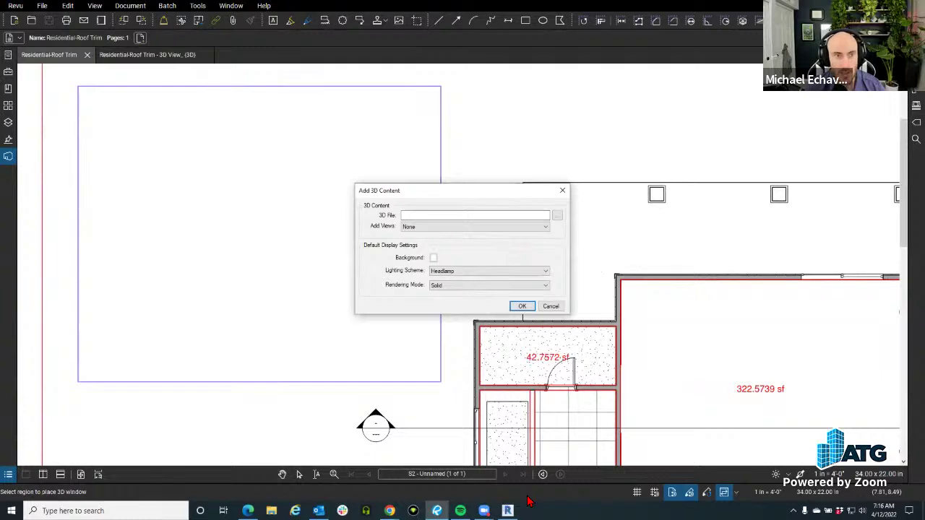
# - Switch to Revit and review the Bluebeam plugin's 3D output options, including Create U3D
pyautogui.hotkey('alt', 'Tab')
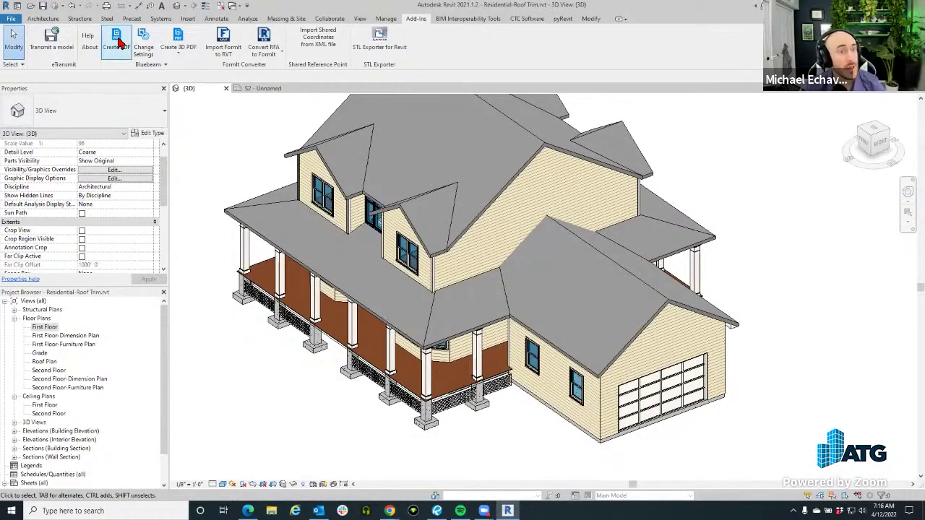
pyautogui.click(179, 57)
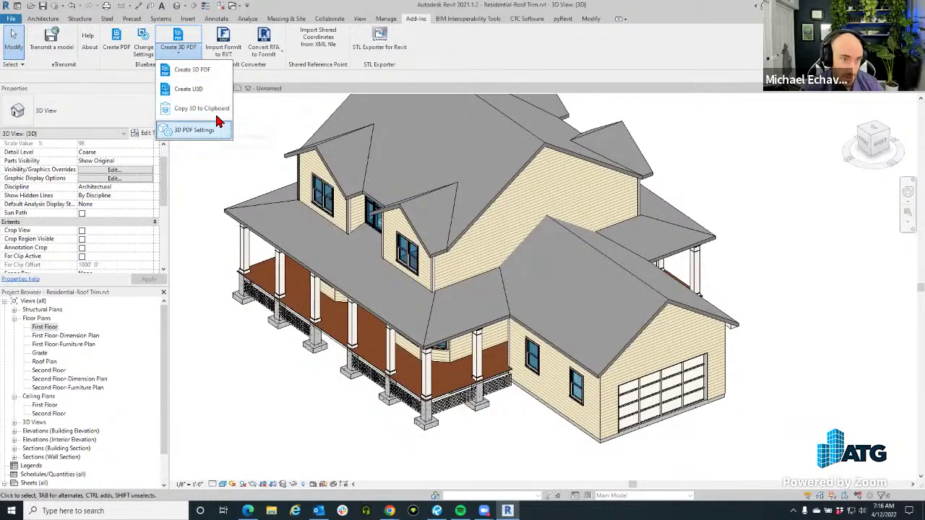
pyautogui.click(217, 93)
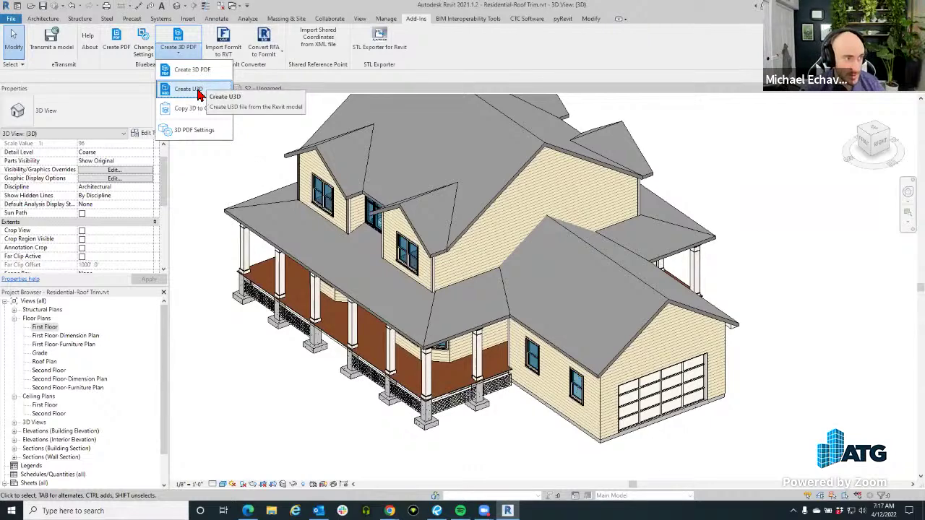
pyautogui.click(294, 363)
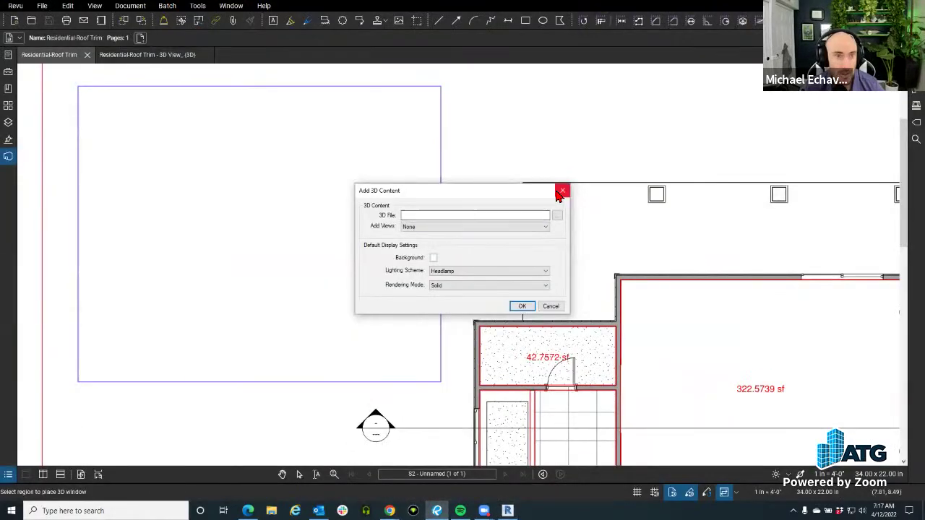
# - Switch back to Revu, cancel adding the 3D content, and orbit the house in the 3D view PDF
pyautogui.click(563, 192)
pyautogui.click(134, 54)
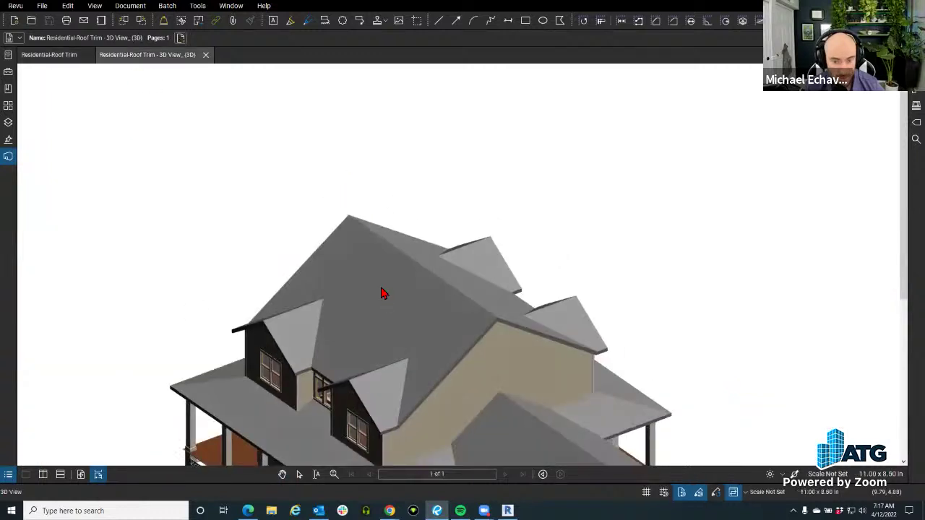
pyautogui.moveTo(322, 159); pyautogui.dragTo(404, 387)
pyautogui.scroll(3, 361, 318)
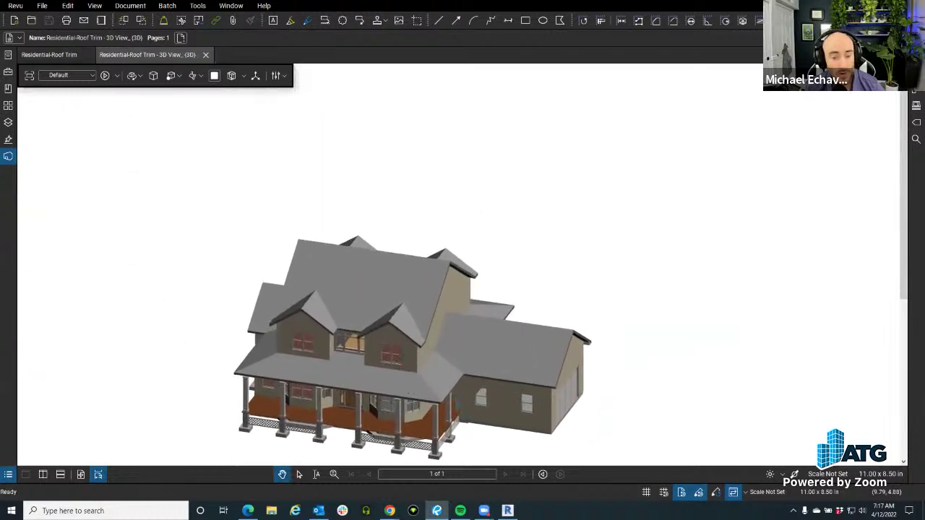
# - Switch to Revit, inspect the IFC export options for the Residential-Roof Trim project, and leave without exporting
pyautogui.click(507, 510)
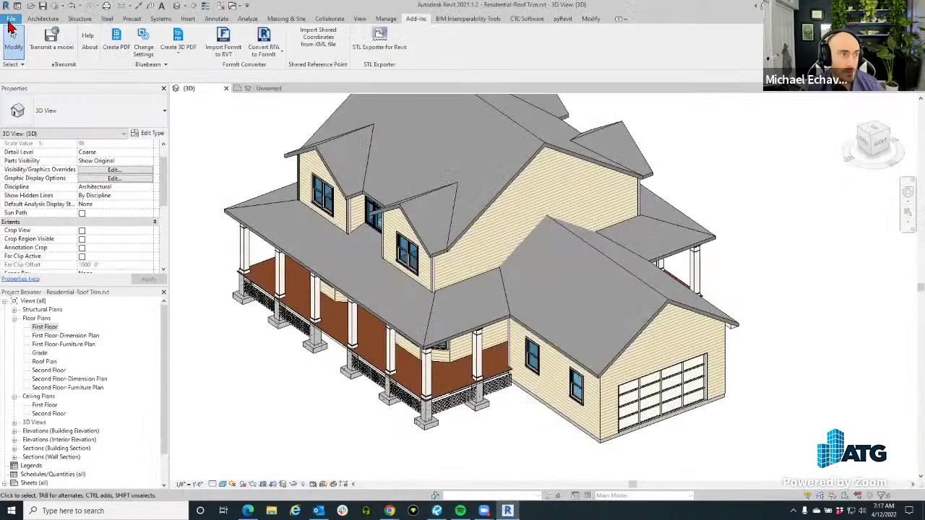
pyautogui.click(11, 18)
pyautogui.moveTo(32, 163)
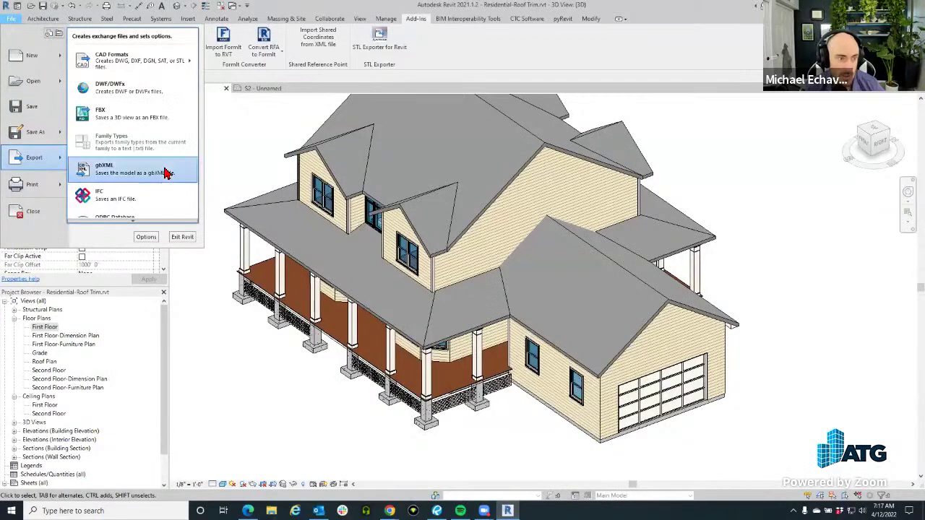
pyautogui.click(165, 171)
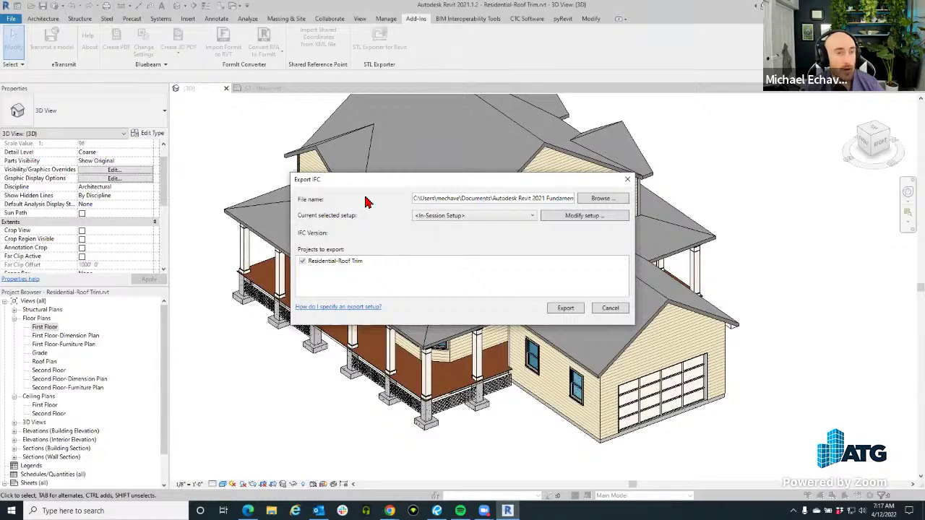
pyautogui.click(627, 179)
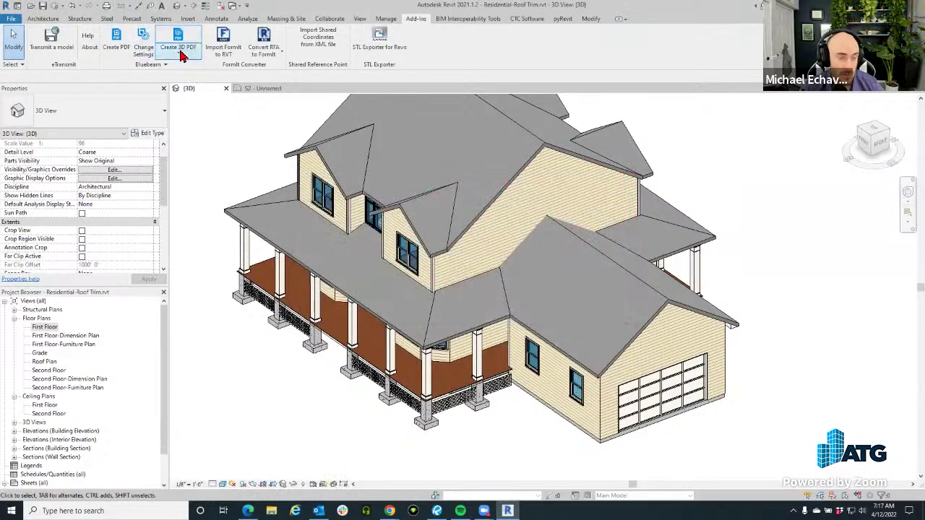
pyautogui.click(178, 49)
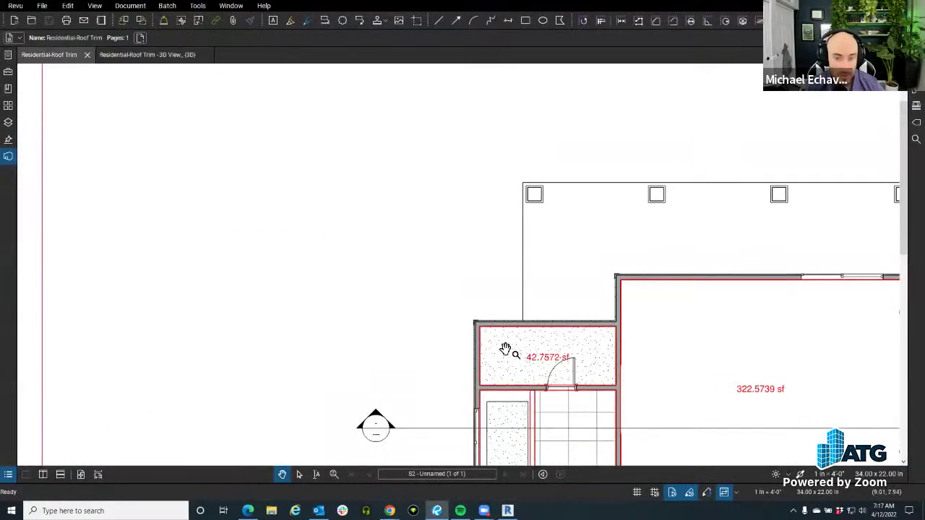
# - Start adding 3D content and mark out a large rectangular region for it in the blank area beside the floor plan
pyautogui.scroll(-5, 505, 350)
pyautogui.scroll(8, 330, 212)
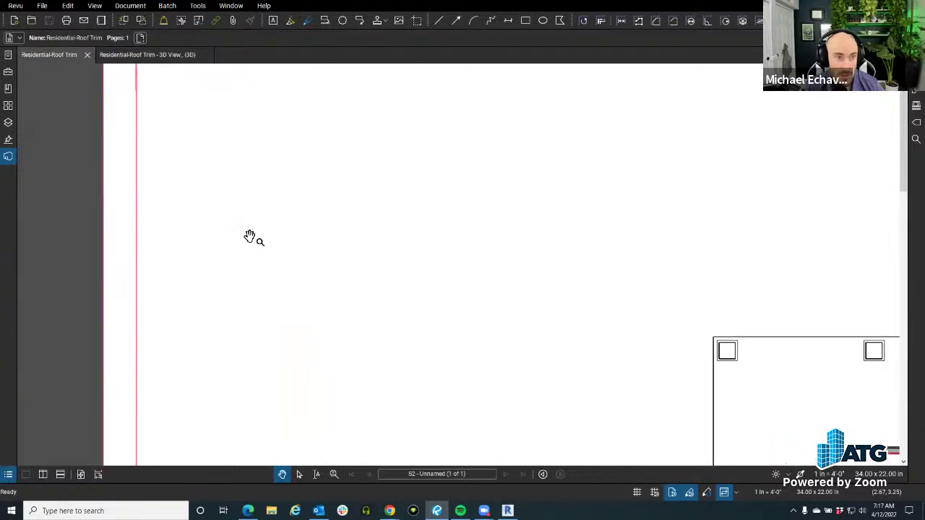
pyautogui.click(67, 6)
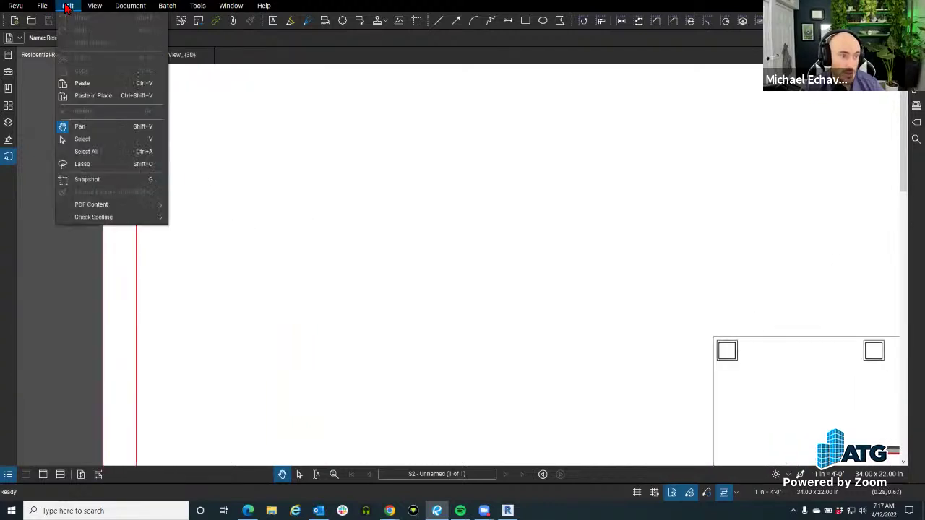
pyautogui.moveTo(120, 206)
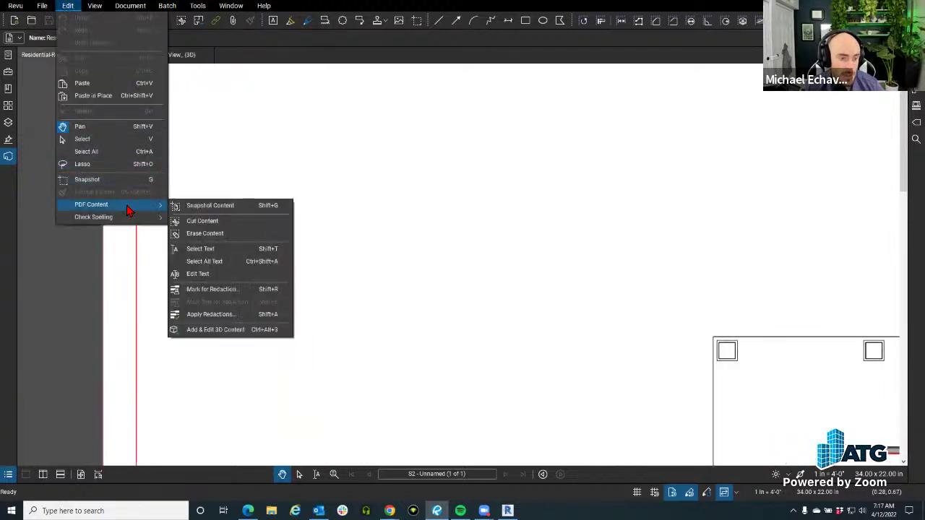
pyautogui.click(224, 330)
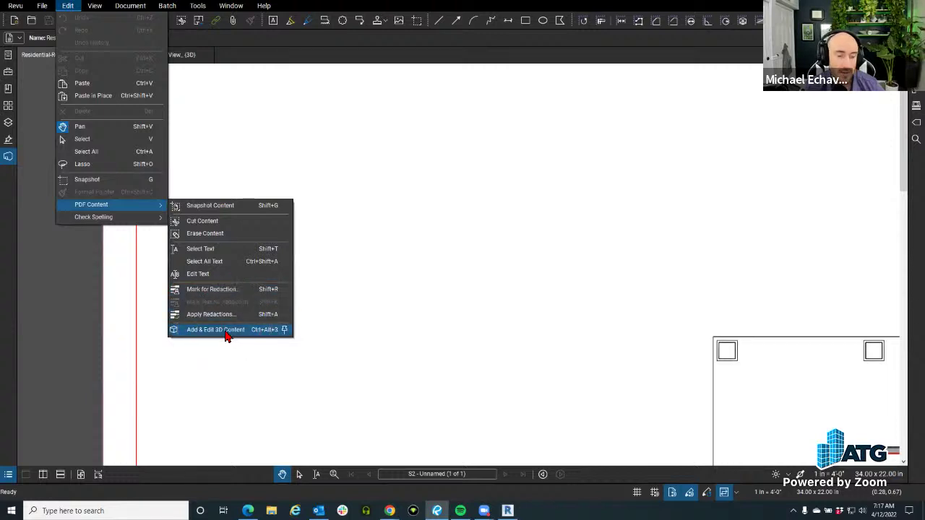
pyautogui.scroll(-4, 219, 147)
pyautogui.scroll(2, 218, 147)
pyautogui.moveTo(181, 96); pyautogui.dragTo(531, 388)
pyautogui.moveTo(534, 380); pyautogui.dragTo(534, 382)
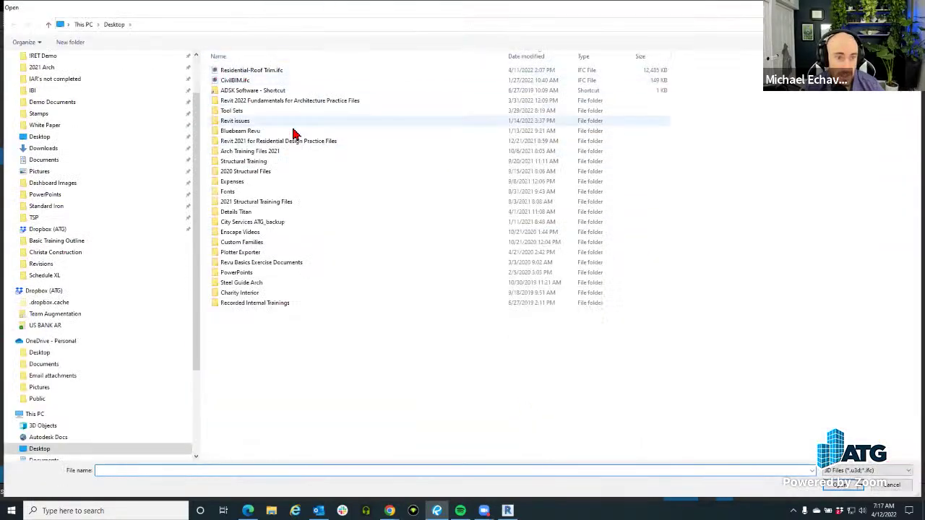
# - Embed Residential-Roof Trim.ifc in the marked region with no added views, Headlamp lighting and Solid rendering
pyautogui.click(259, 72)
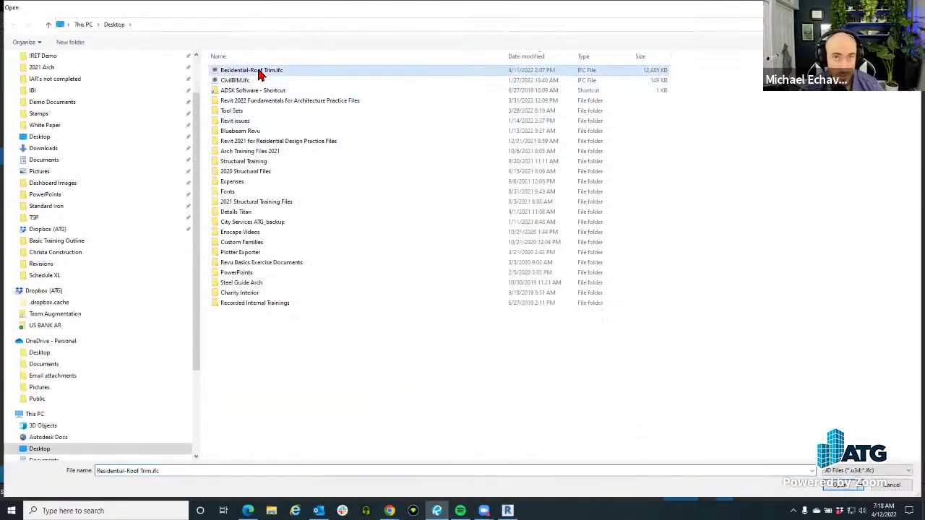
pyautogui.click(831, 484)
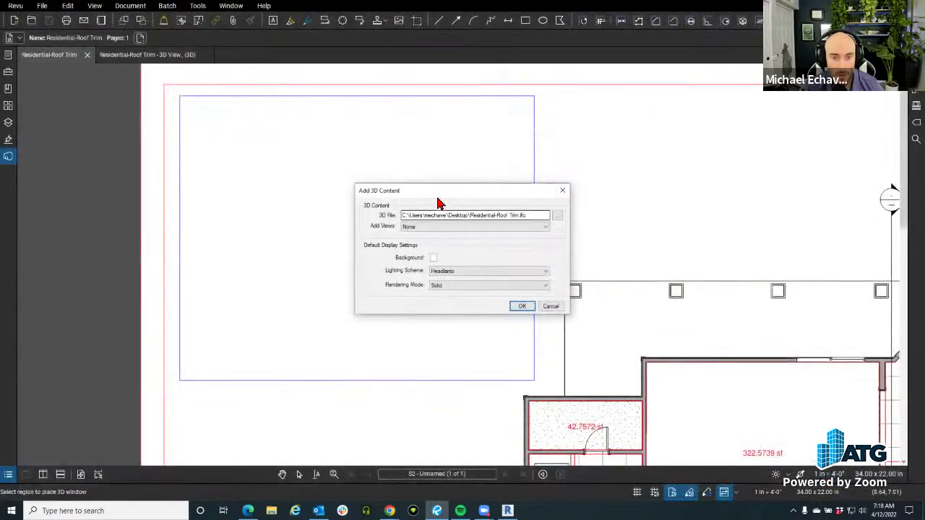
pyautogui.moveTo(431, 191); pyautogui.dragTo(268, 192)
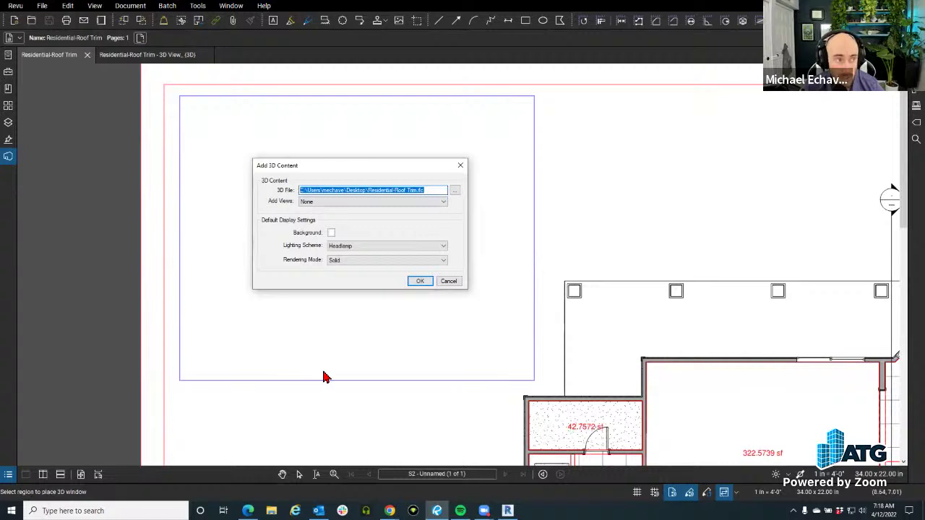
pyautogui.click(341, 202)
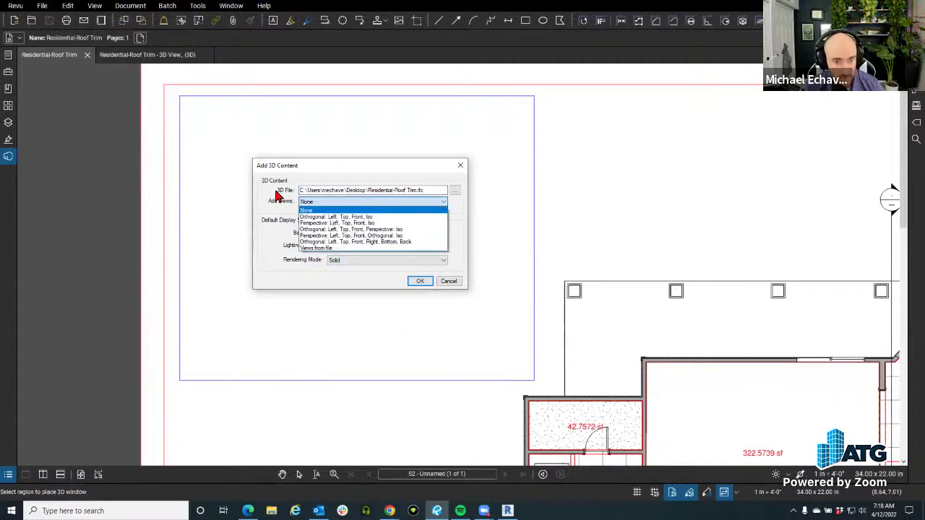
pyautogui.click(272, 208)
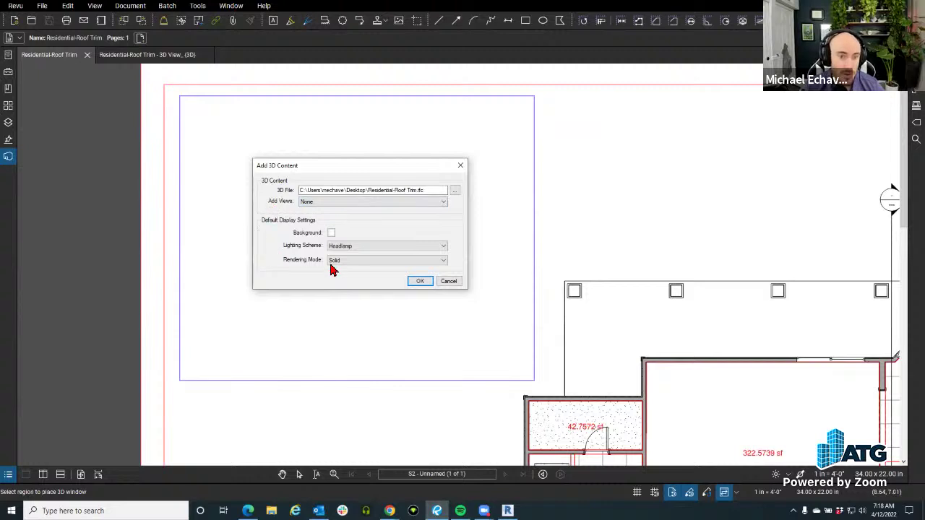
pyautogui.click(420, 282)
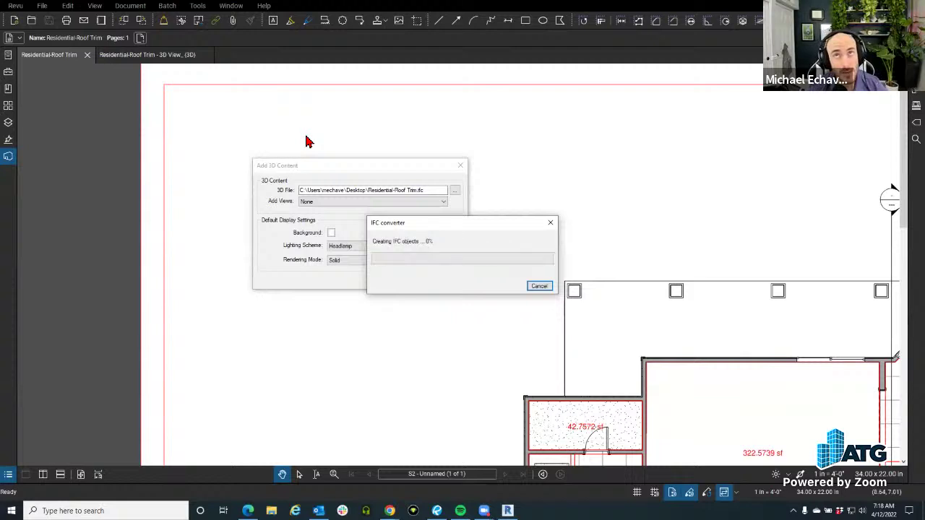
# - Orbit the embedded house to face its front porch and save that orientation as a new 3D view with Perspective projection
pyautogui.click(402, 252)
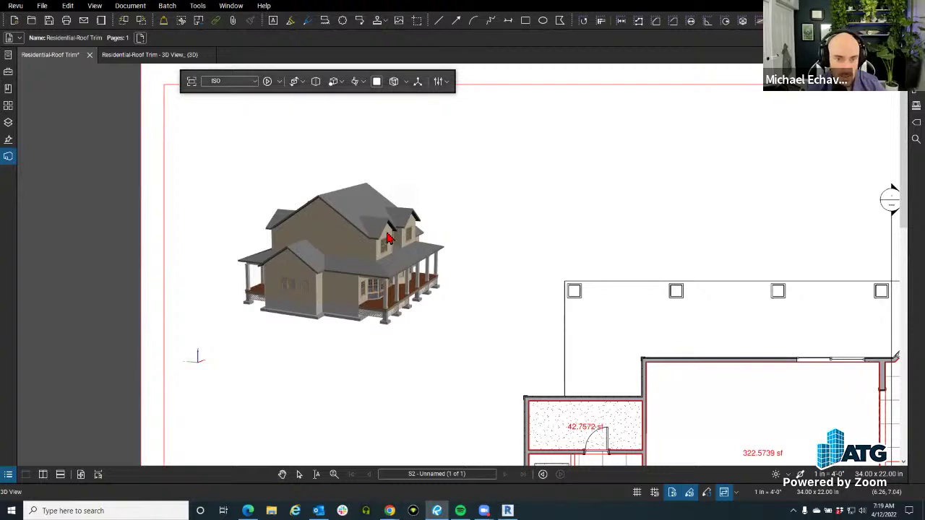
pyautogui.moveTo(340, 213); pyautogui.dragTo(413, 285)
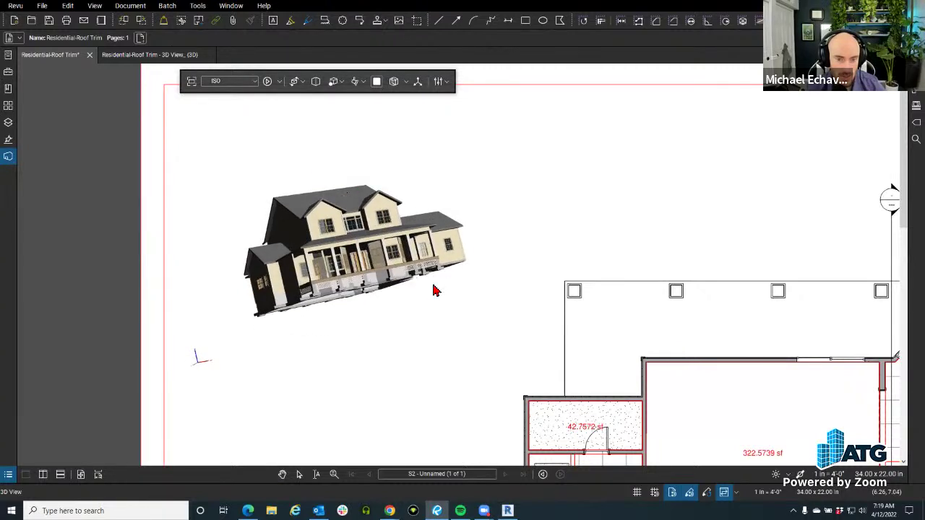
pyautogui.moveTo(456, 262); pyautogui.dragTo(384, 285)
pyautogui.click(244, 82)
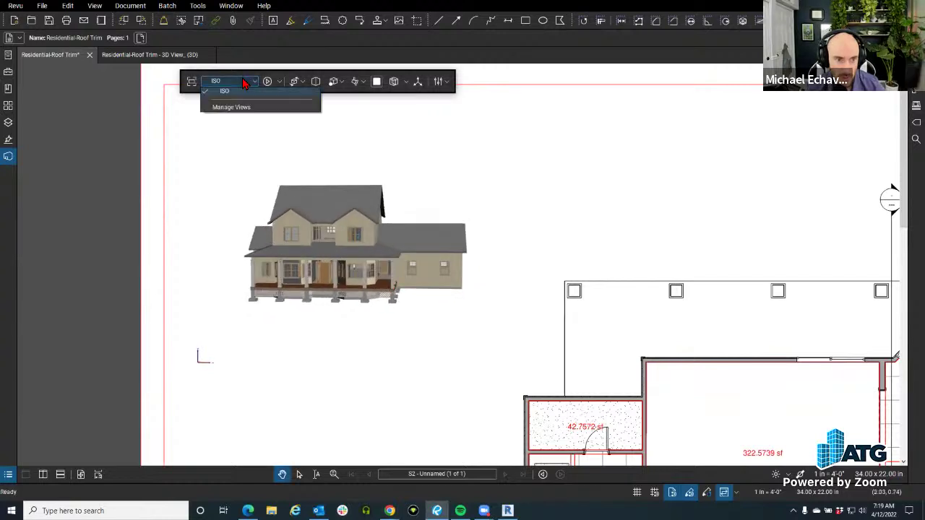
pyautogui.click(232, 108)
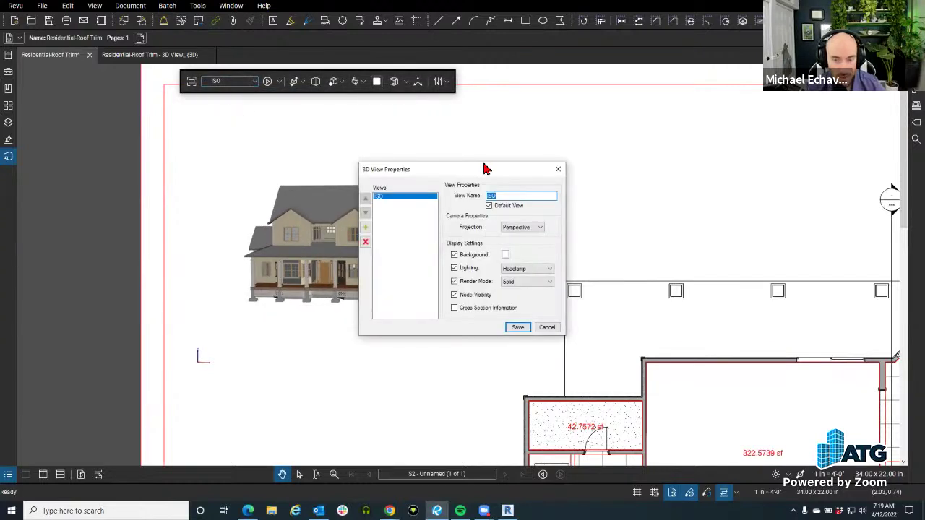
pyautogui.moveTo(563, 165); pyautogui.dragTo(696, 160)
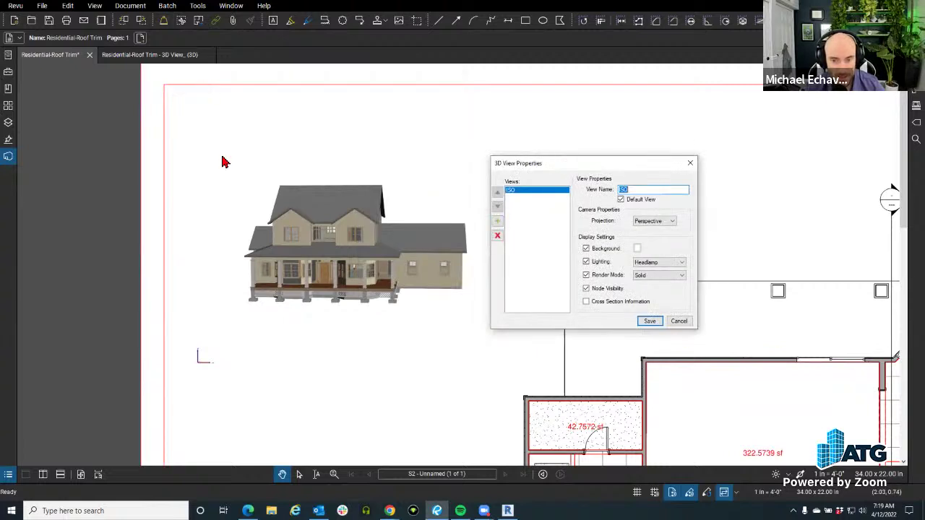
pyautogui.click(497, 220)
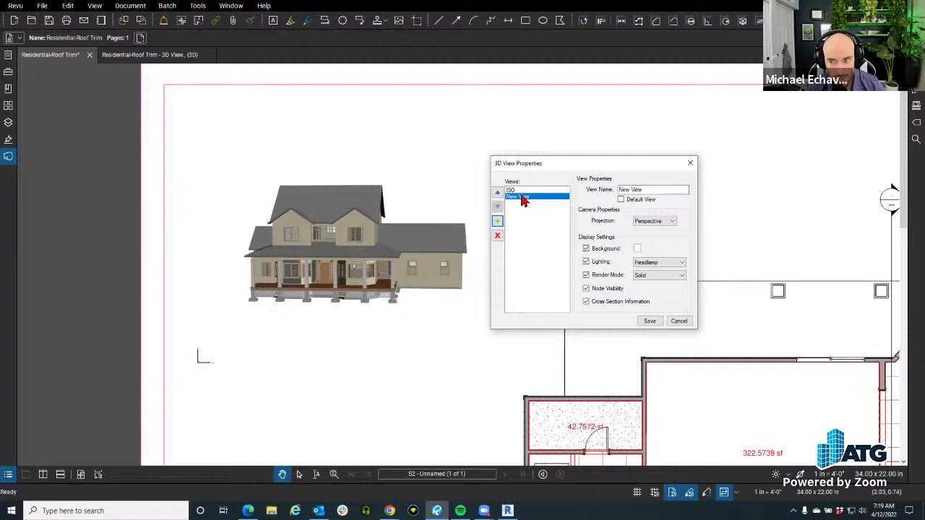
pyautogui.click(664, 223)
pyautogui.click(663, 230)
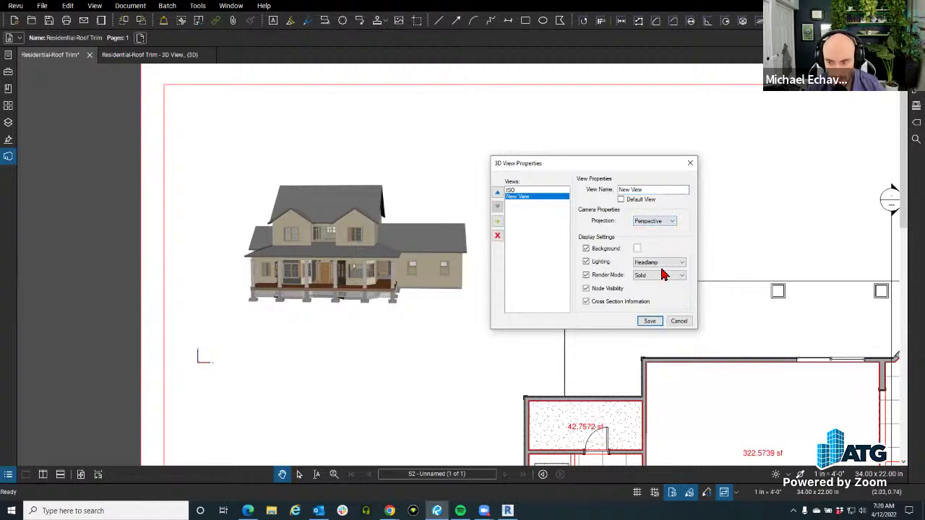
pyautogui.click(649, 320)
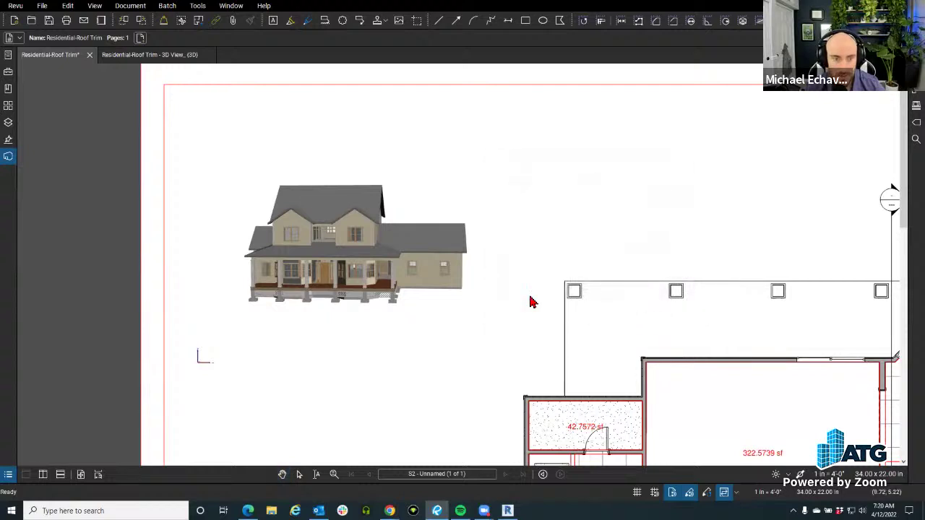
# - Restore the ISO view and the newly saved view in turn, and briefly play and stop the model's rotation animation
pyautogui.moveTo(324, 149)
pyautogui.click(246, 83)
pyautogui.click(243, 94)
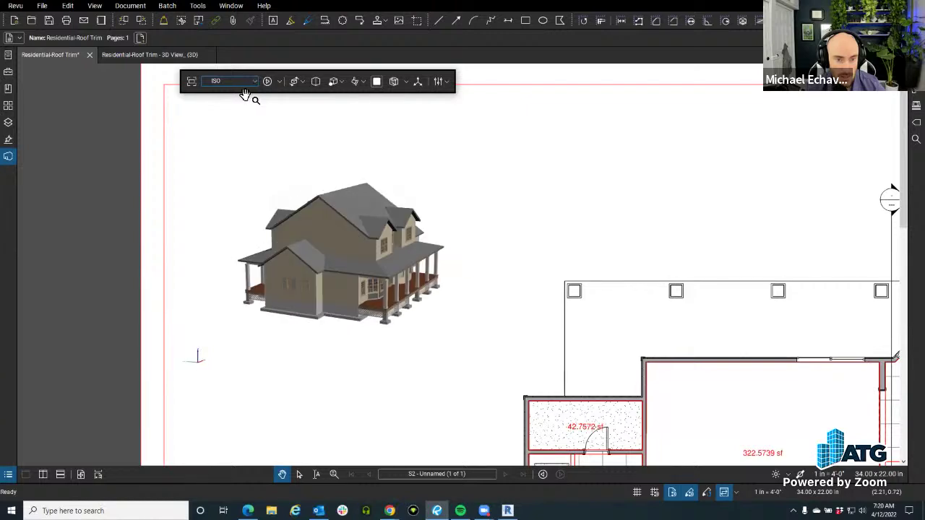
pyautogui.click(244, 85)
pyautogui.click(245, 106)
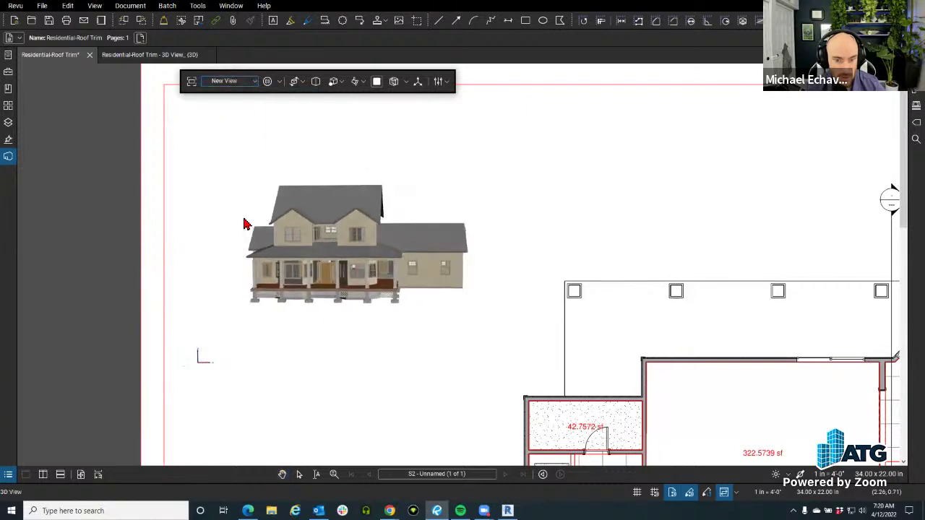
pyautogui.click(237, 83)
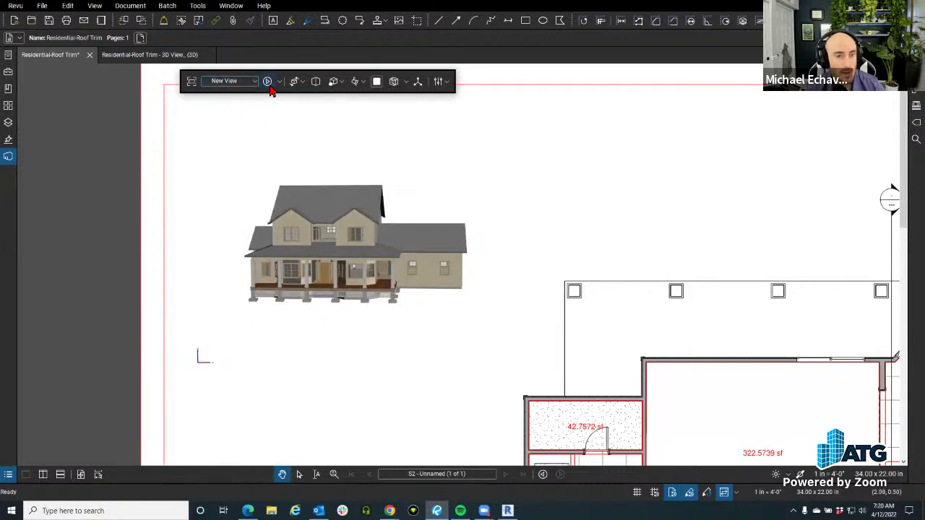
pyautogui.click(269, 84)
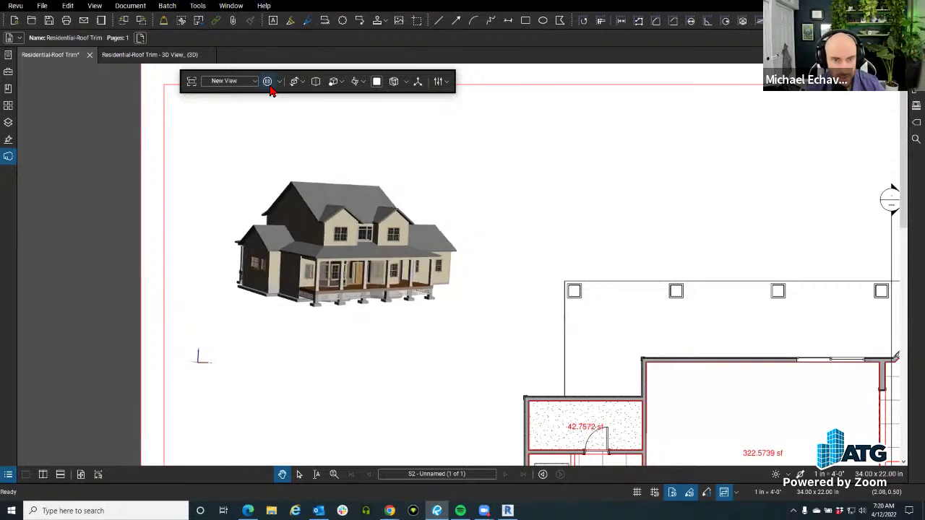
pyautogui.click(268, 86)
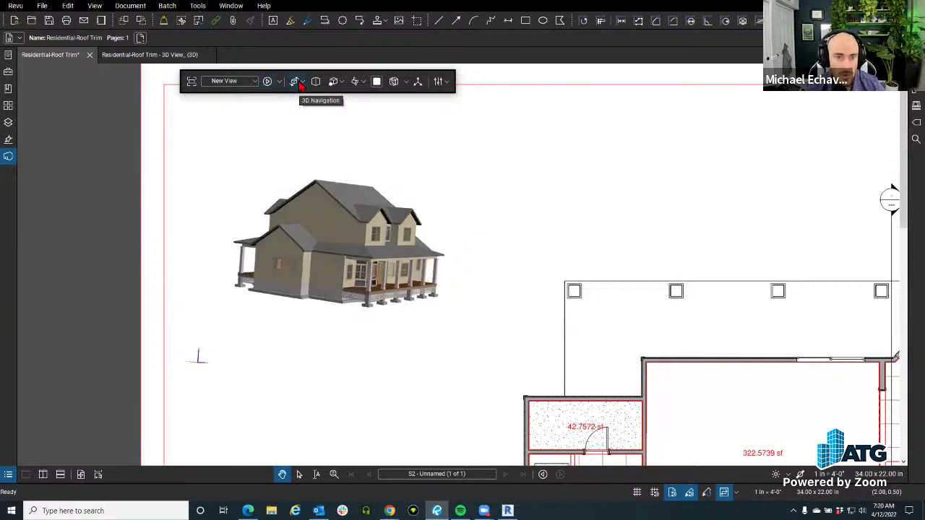
# - Keep Rotate as the 3D navigation mode and try the orthographic projection before returning to perspective
pyautogui.click(300, 83)
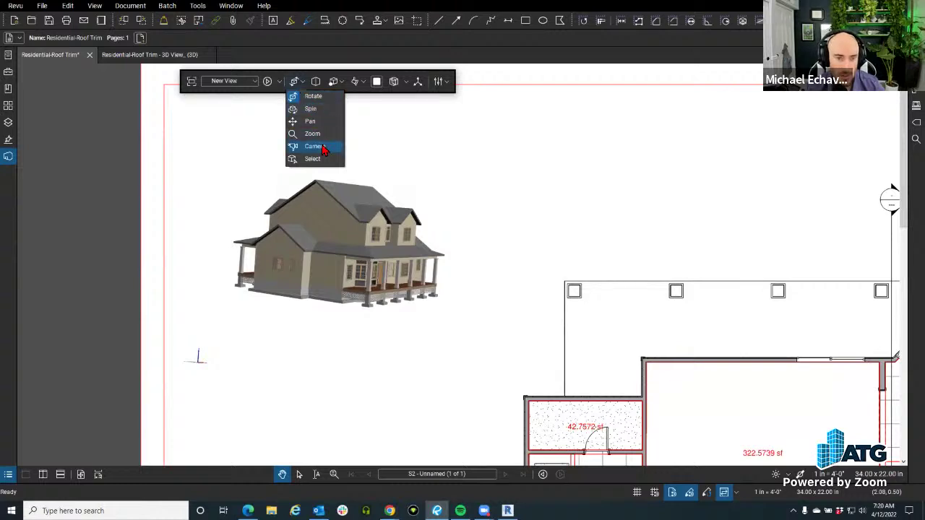
pyautogui.click(313, 96)
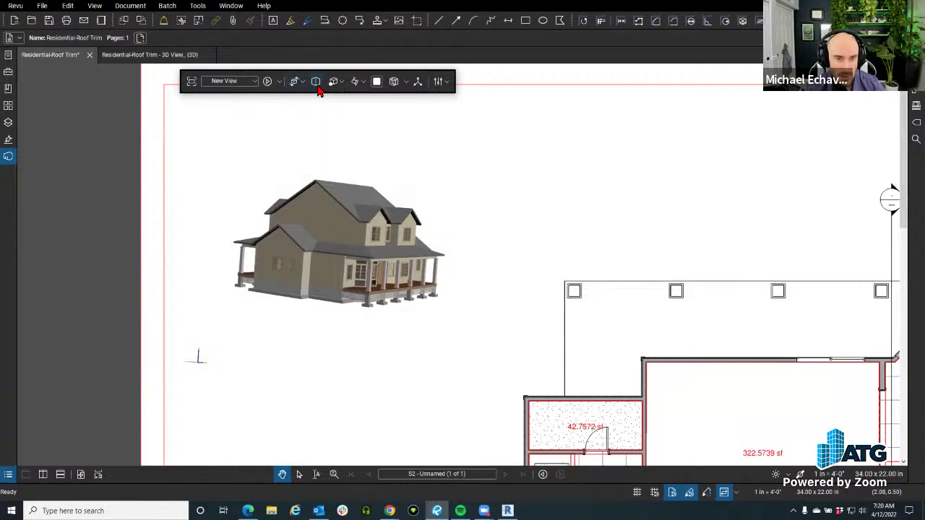
pyautogui.click(317, 83)
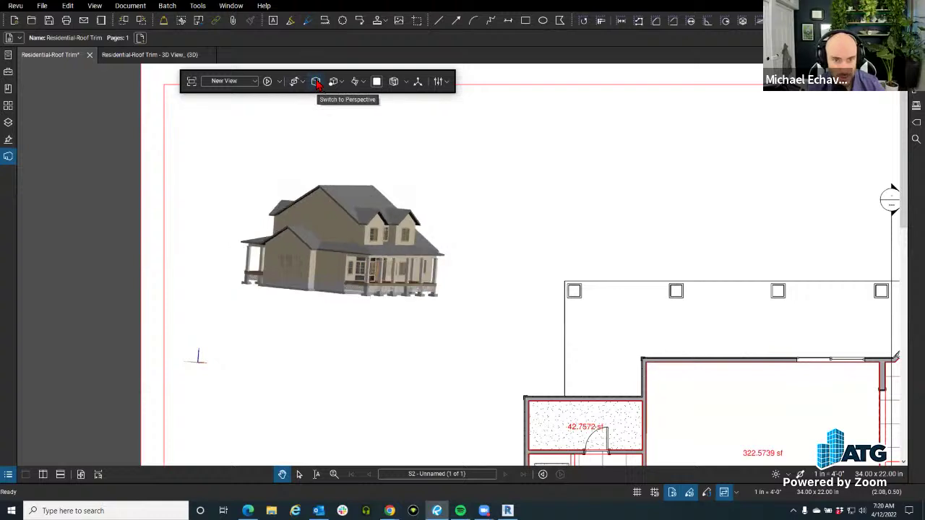
pyautogui.click(317, 82)
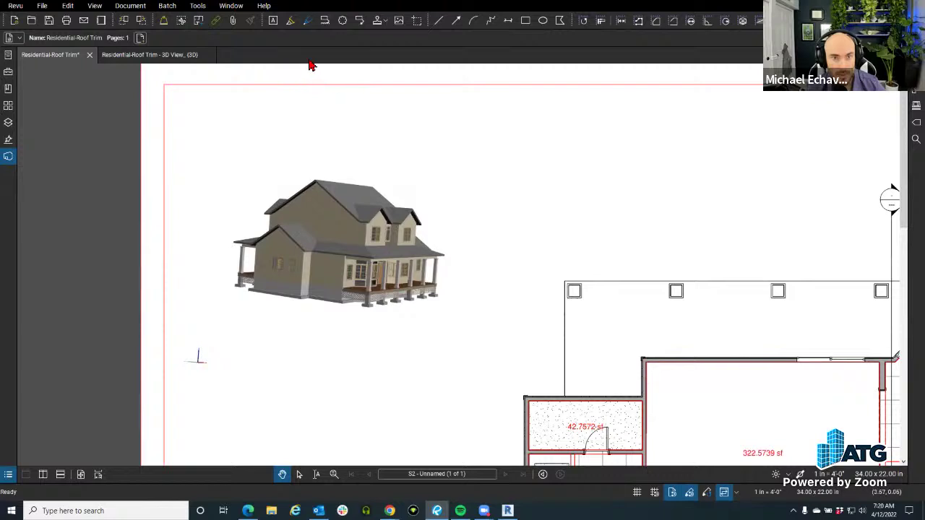
# - Try the Illustration and Shaded Illustration render modes on the house and switch it to wireframe rendering
pyautogui.moveTo(336, 160)
pyautogui.click(335, 81)
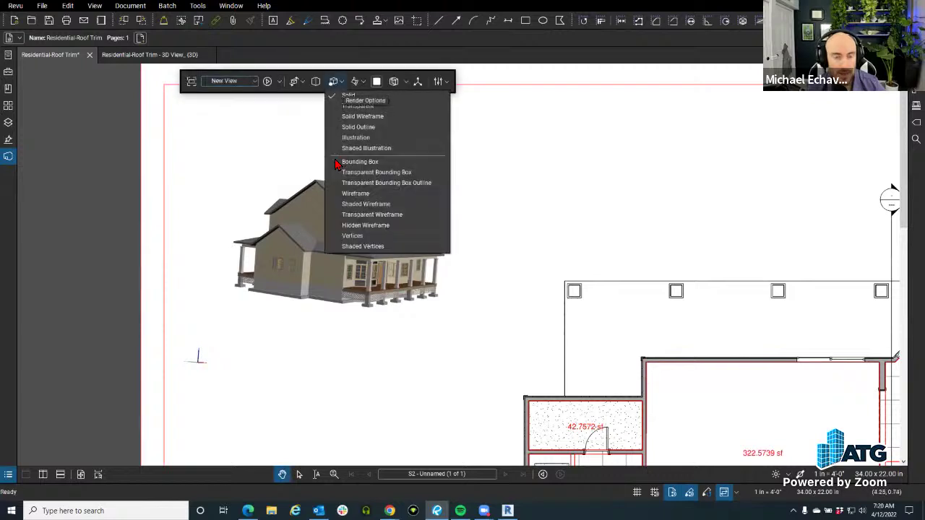
pyautogui.click(372, 137)
pyautogui.click(341, 83)
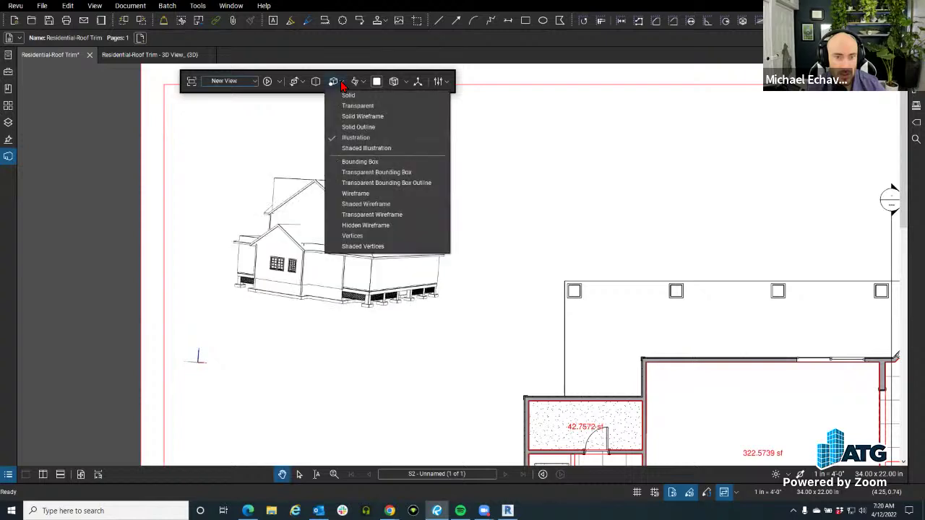
pyautogui.click(370, 148)
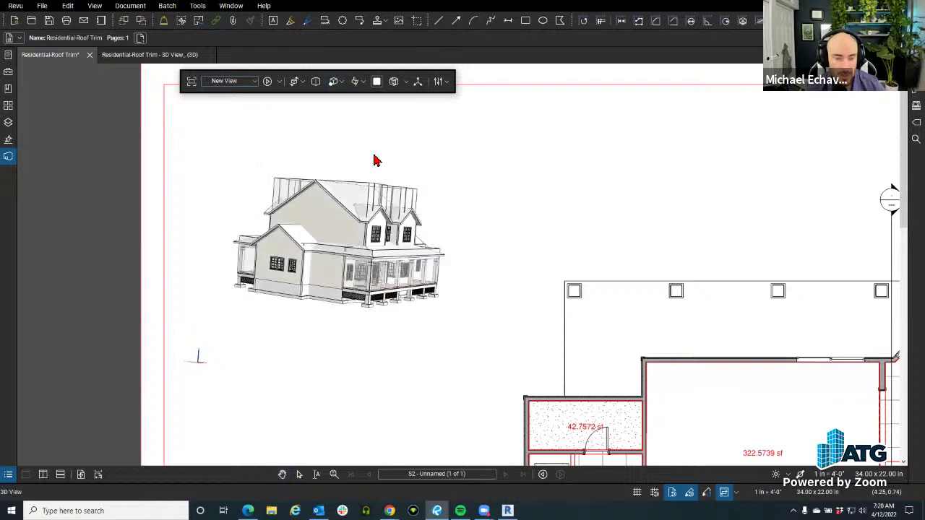
pyautogui.click(329, 85)
pyautogui.click(397, 201)
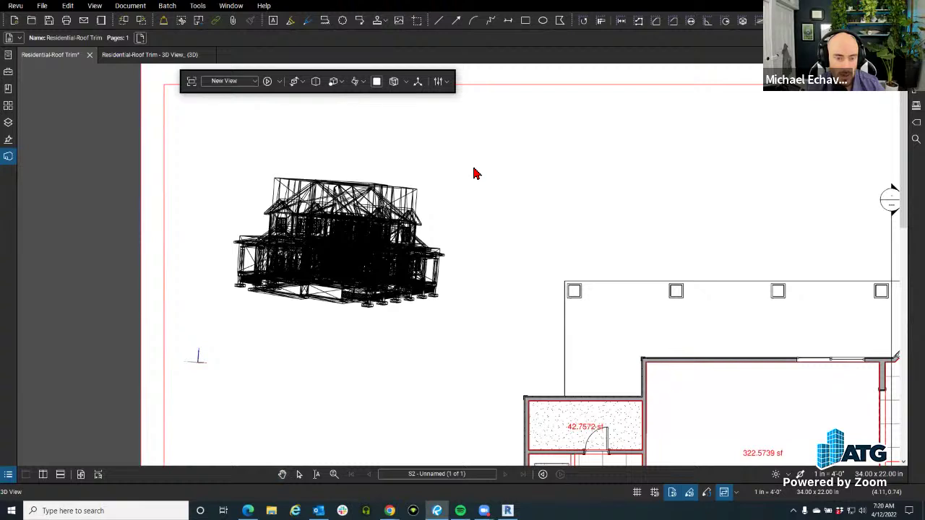
# - Try the Blue lighting scheme on the embedded house and look over the cross-section and section box options
pyautogui.click(362, 81)
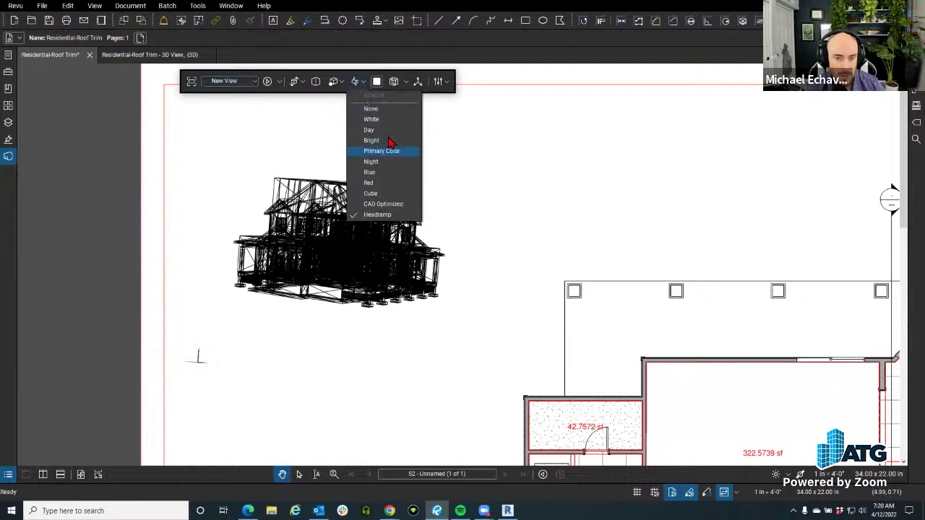
pyautogui.click(387, 173)
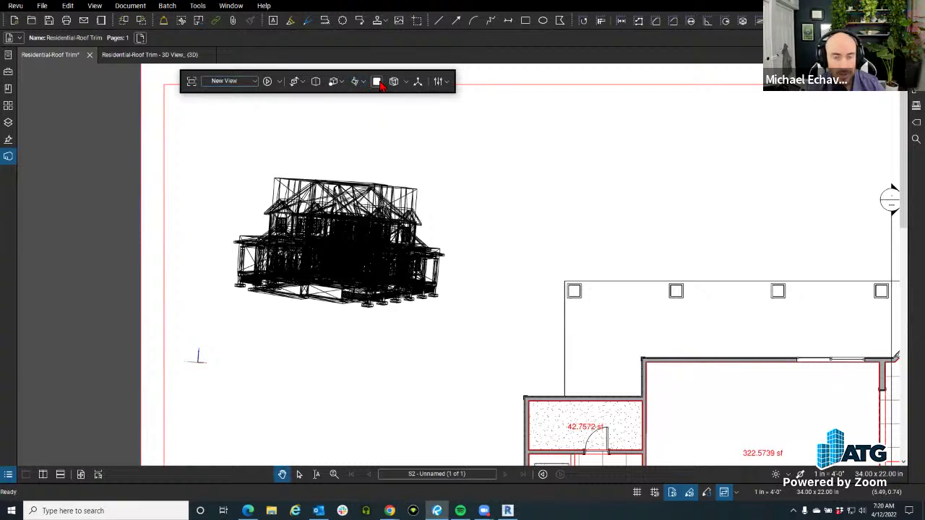
pyautogui.click(406, 82)
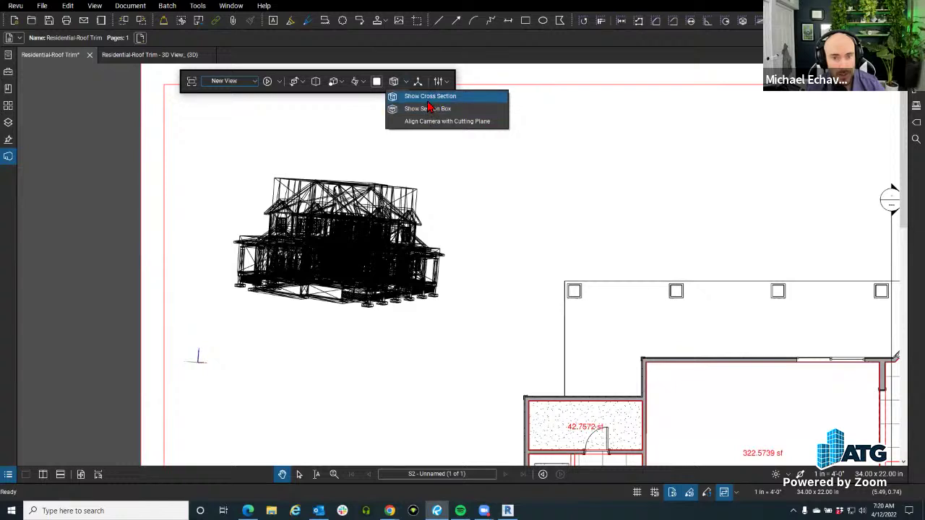
pyautogui.click(398, 121)
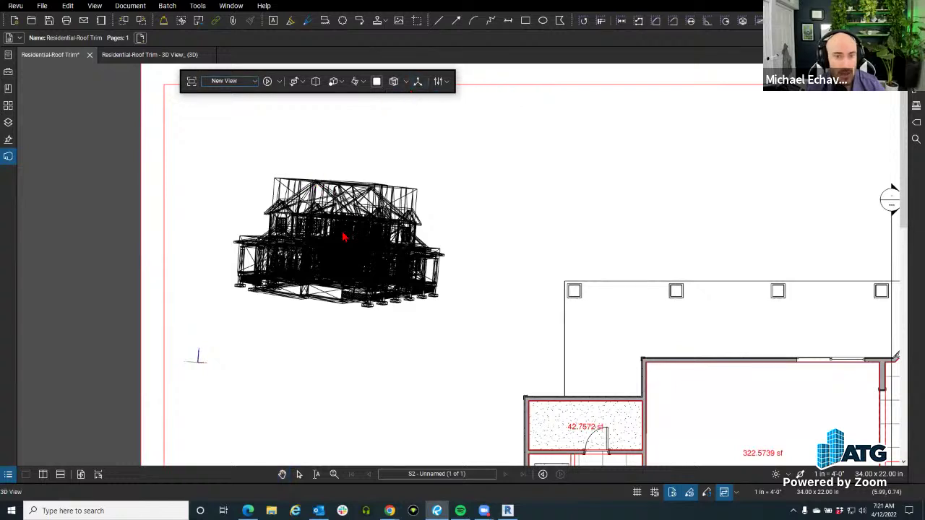
# - Select the interior 4 1/2" partition 63414 in the 3D model tree, inspect it in the wireframe house, and clear the selection
pyautogui.moveTo(335, 154); pyautogui.dragTo(338, 155)
pyautogui.rightClick(339, 155)
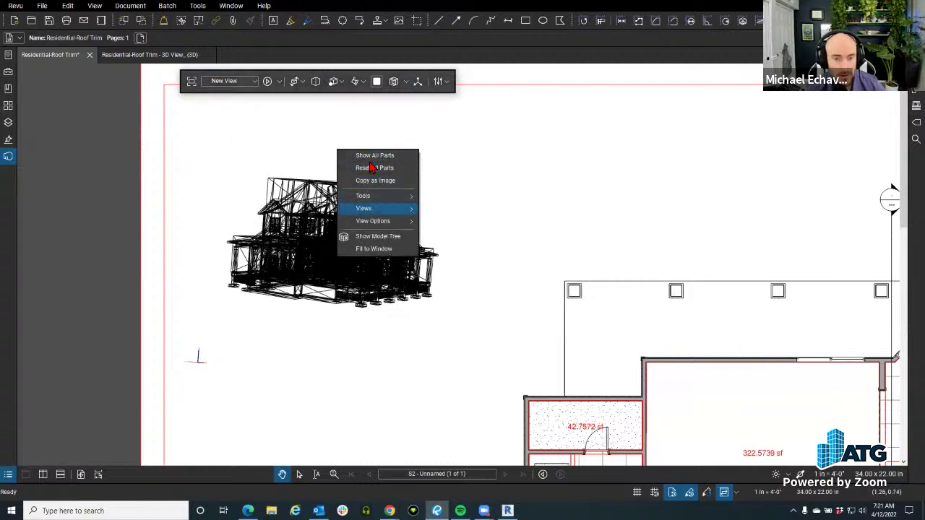
pyautogui.click(383, 238)
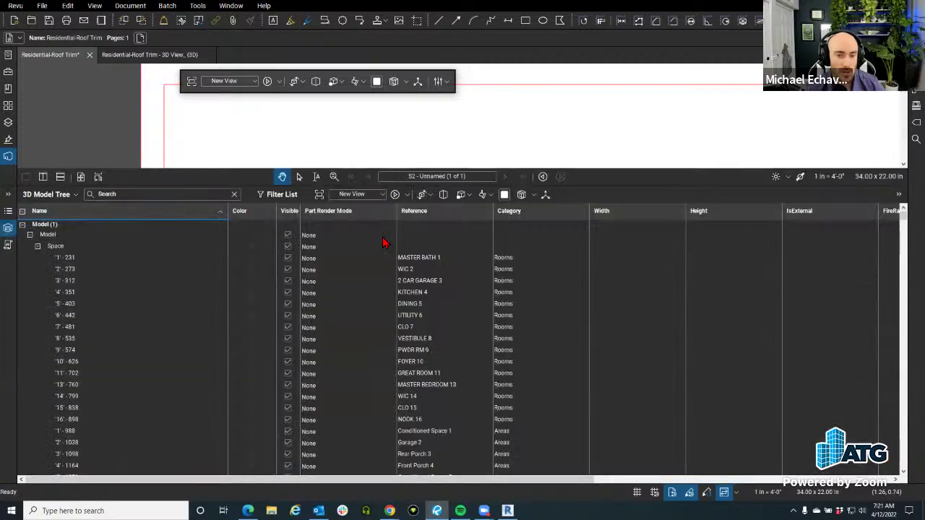
pyautogui.scroll(-15, 266, 364)
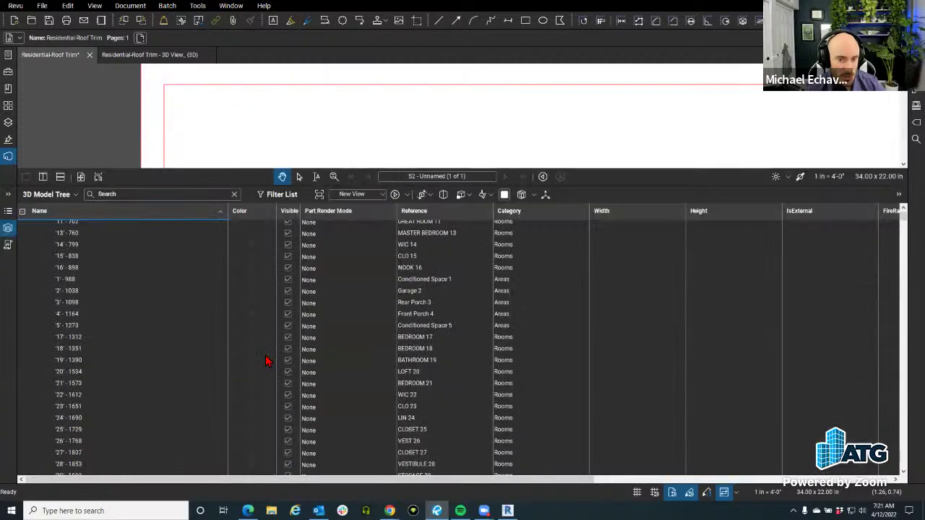
pyautogui.scroll(-10, 125, 324)
pyautogui.click(124, 322)
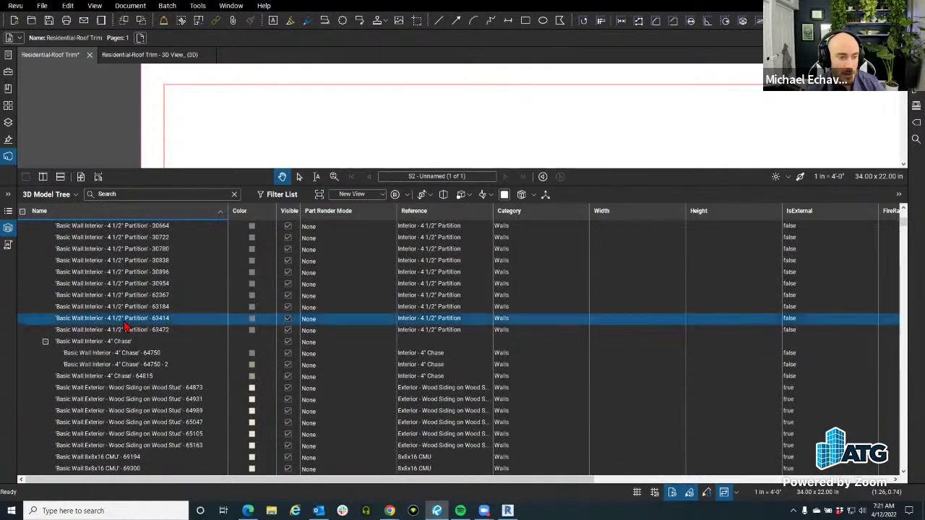
pyautogui.click(8, 227)
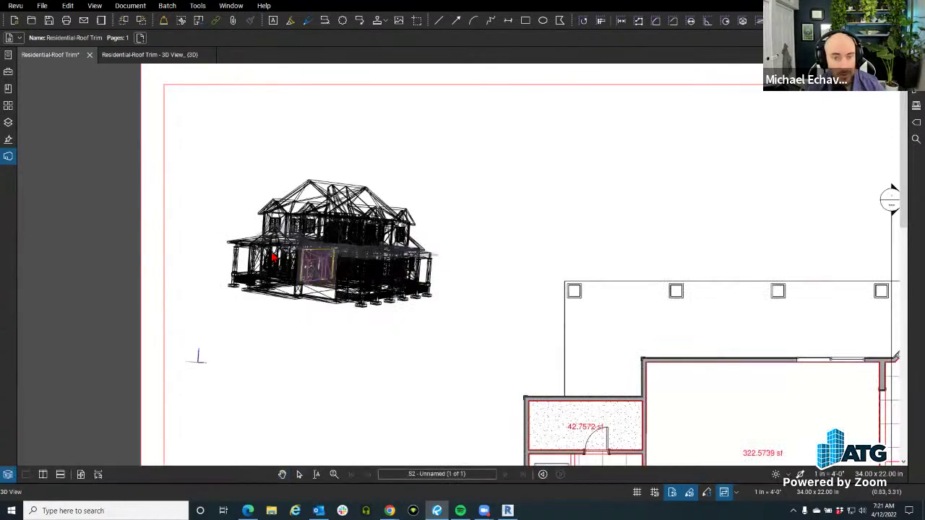
pyautogui.moveTo(284, 257)
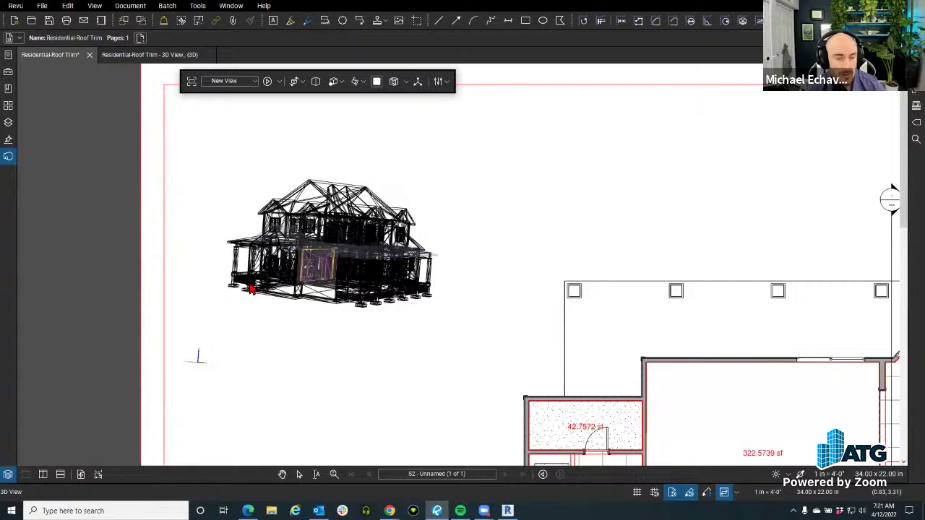
pyautogui.moveTo(306, 302); pyautogui.dragTo(299, 325)
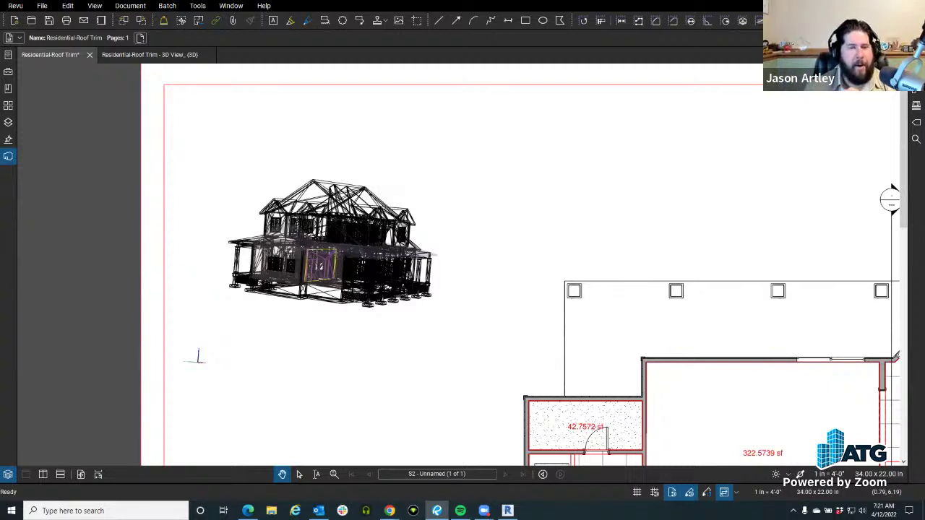
pyautogui.click(516, 310)
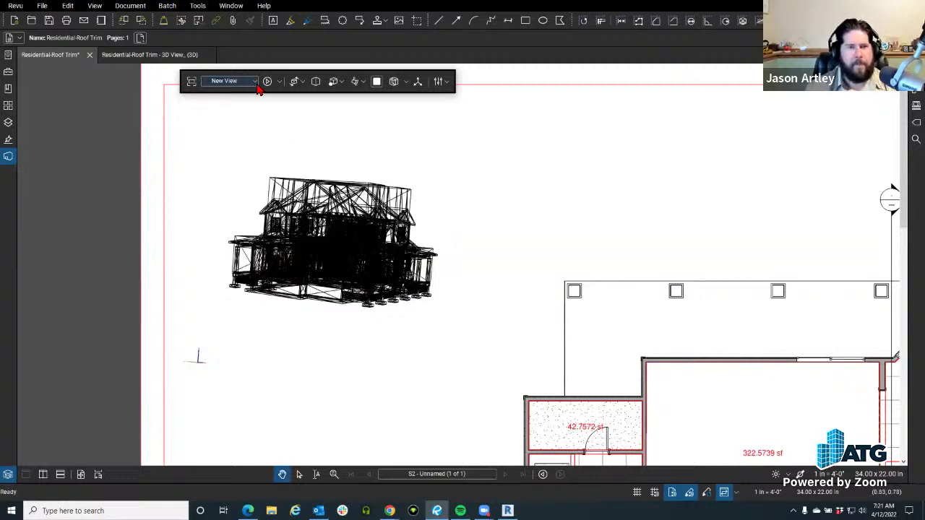
# - Try solid rendering on the embedded house and return it to wireframe
pyautogui.click(338, 286)
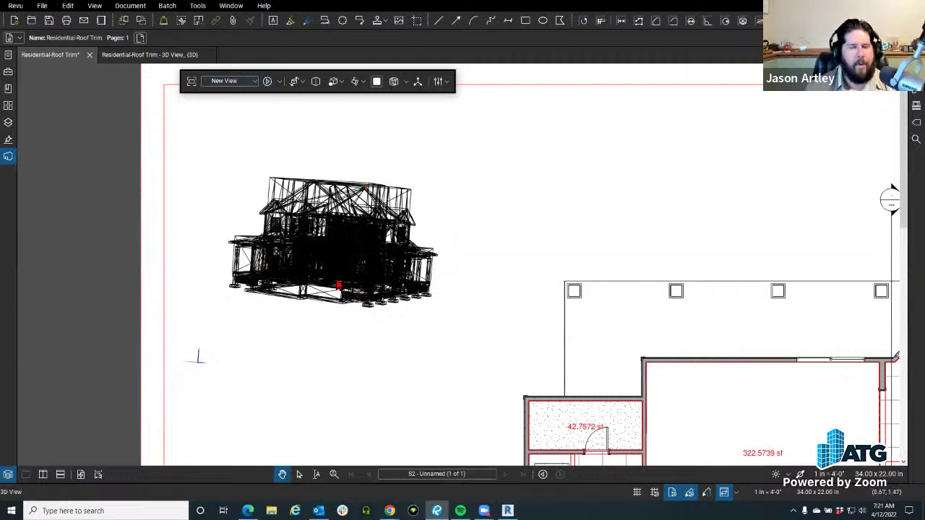
pyautogui.click(341, 81)
pyautogui.click(360, 105)
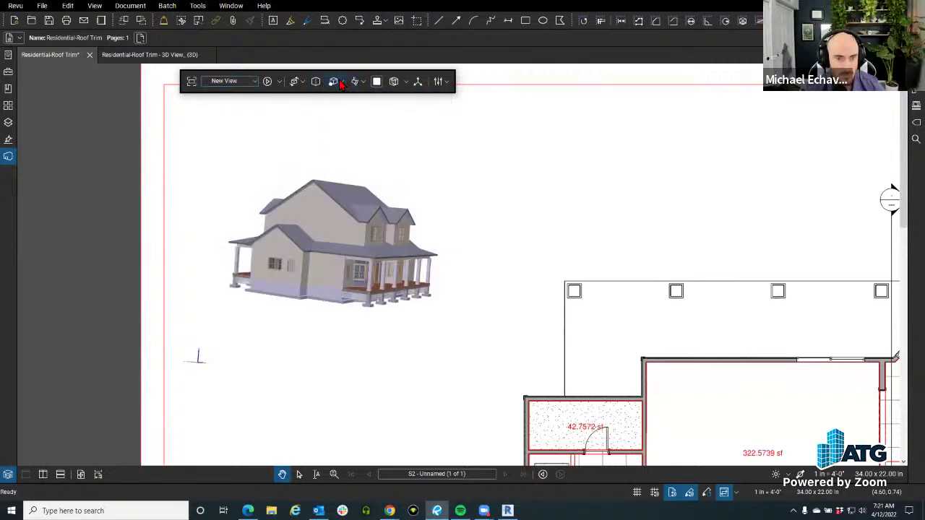
pyautogui.click(341, 83)
pyautogui.click(374, 191)
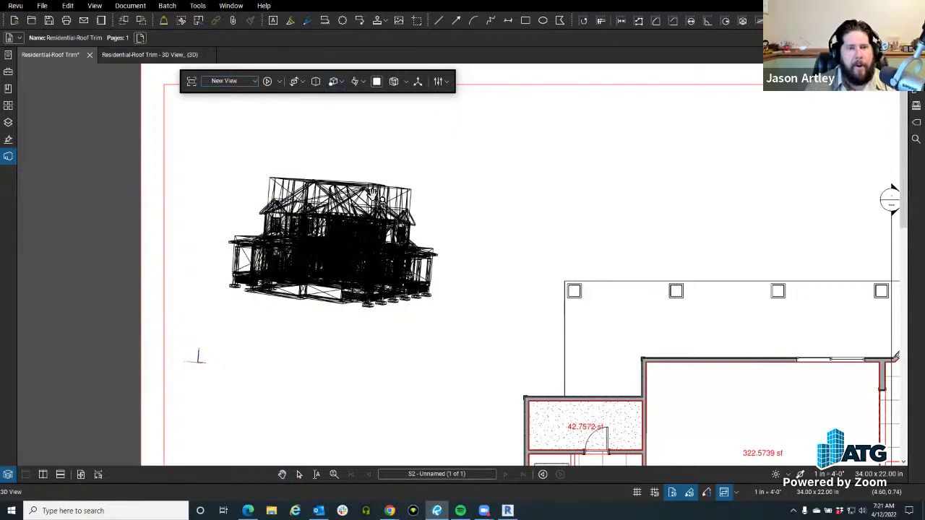
# - Restore the saved New View of the house showing its front porch
pyautogui.moveTo(382, 299); pyautogui.dragTo(279, 113)
pyautogui.click(234, 81)
pyautogui.click(233, 98)
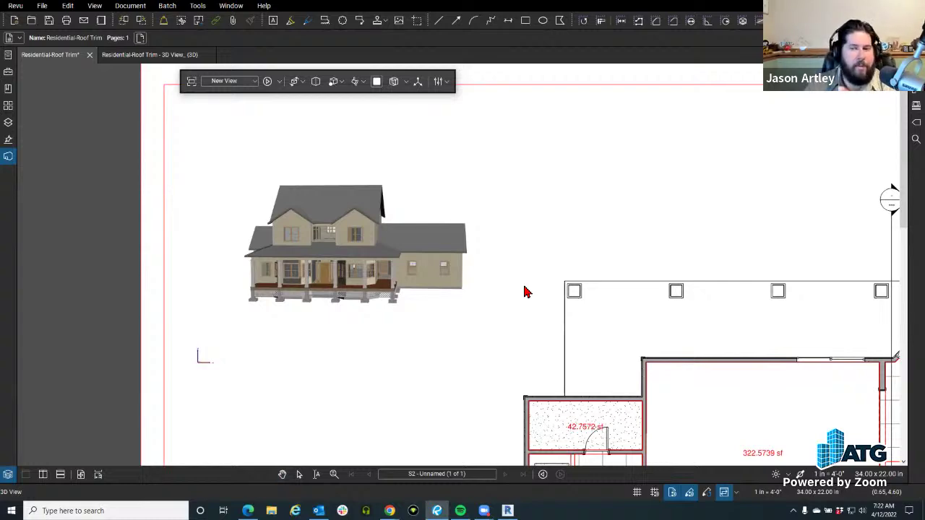
# - Examine the embedded house's front up close and in the context of the whole S2 sheet
pyautogui.moveTo(337, 354); pyautogui.dragTo(327, 352)
pyautogui.scroll(-1, 277, 326)
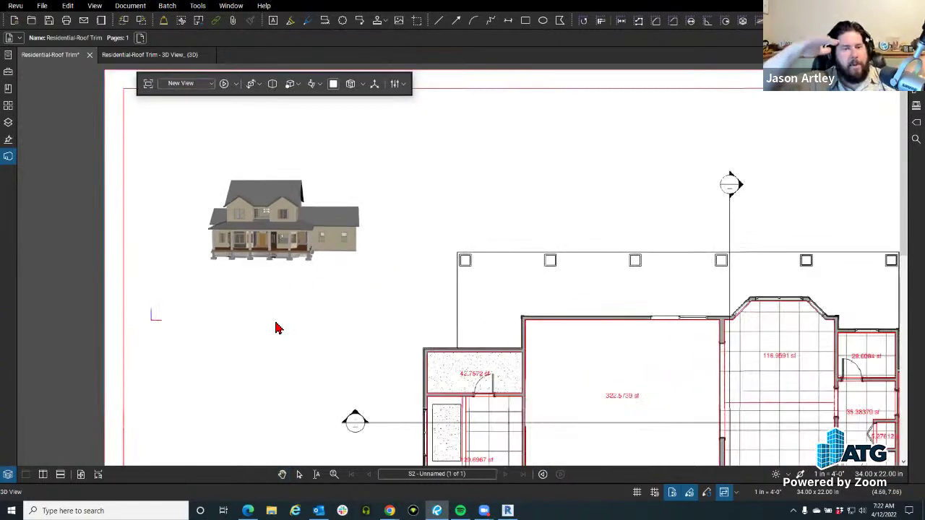
pyautogui.scroll(4, 273, 324)
pyautogui.scroll(-1, 243, 325)
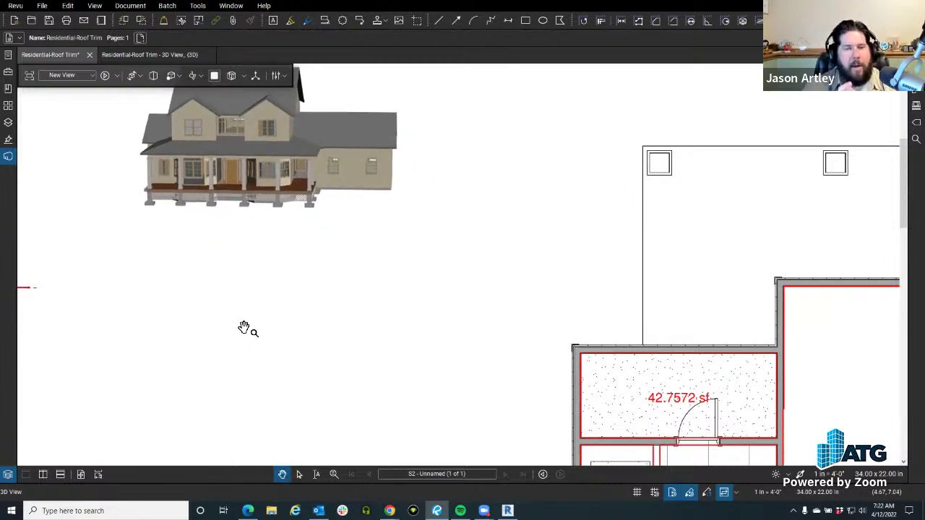
pyautogui.scroll(3, 243, 326)
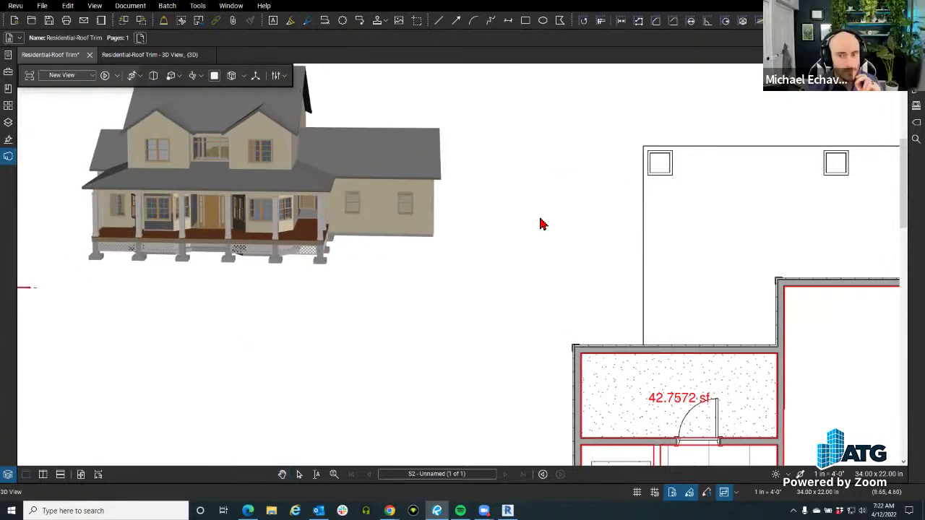
pyautogui.scroll(-3, 625, 234)
pyautogui.moveTo(586, 195); pyautogui.dragTo(469, 178)
pyautogui.scroll(-5, 458, 241)
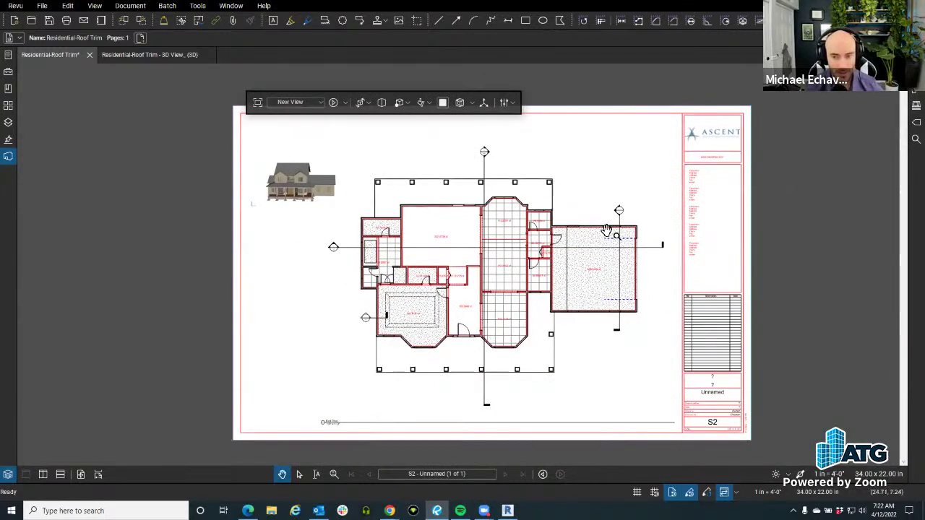
# - Orbit and enlarge the embedded house and view it beside the floor plan on sheet S2
pyautogui.moveTo(293, 185)
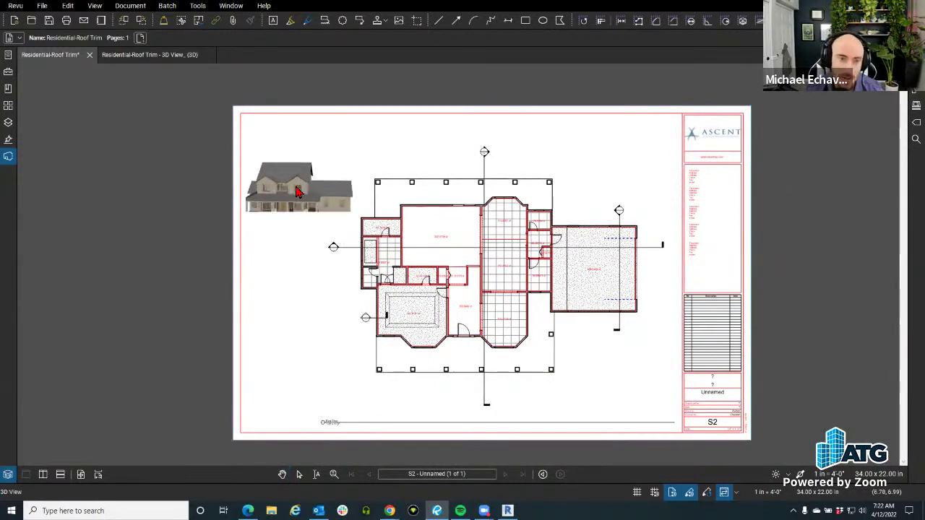
pyautogui.moveTo(310, 173)
pyautogui.mouseDown()
pyautogui.moveTo(388, 173)
pyautogui.moveTo(378, 177)
pyautogui.moveTo(354, 176)
pyautogui.moveTo(500, 160)
pyautogui.moveTo(244, 162)
pyautogui.moveTo(303, 168)
pyautogui.mouseUp()
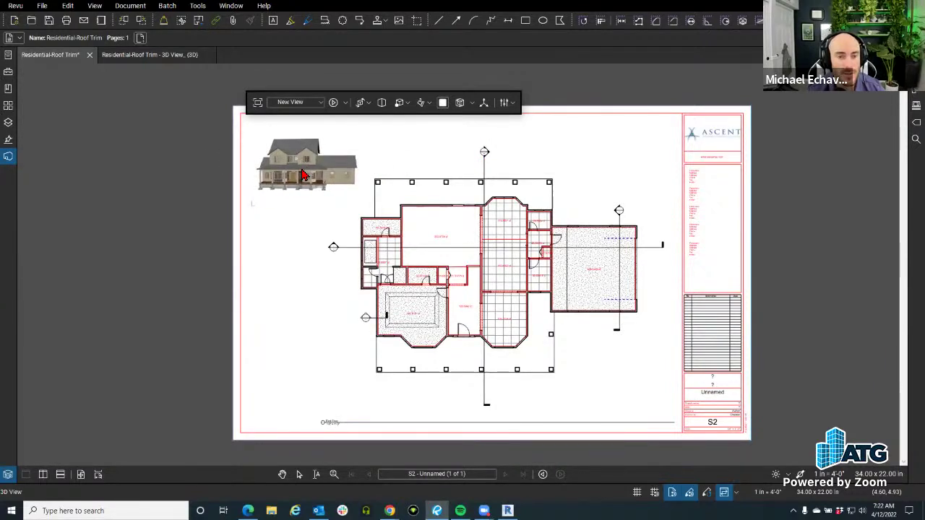
pyautogui.scroll(3, 401, 189)
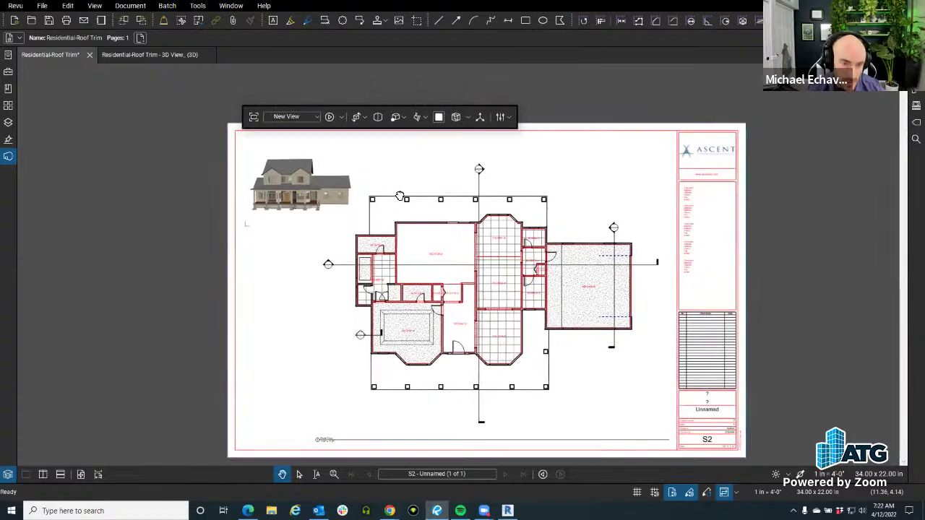
pyautogui.scroll(1, 401, 196)
pyautogui.moveTo(252, 223); pyautogui.dragTo(274, 233)
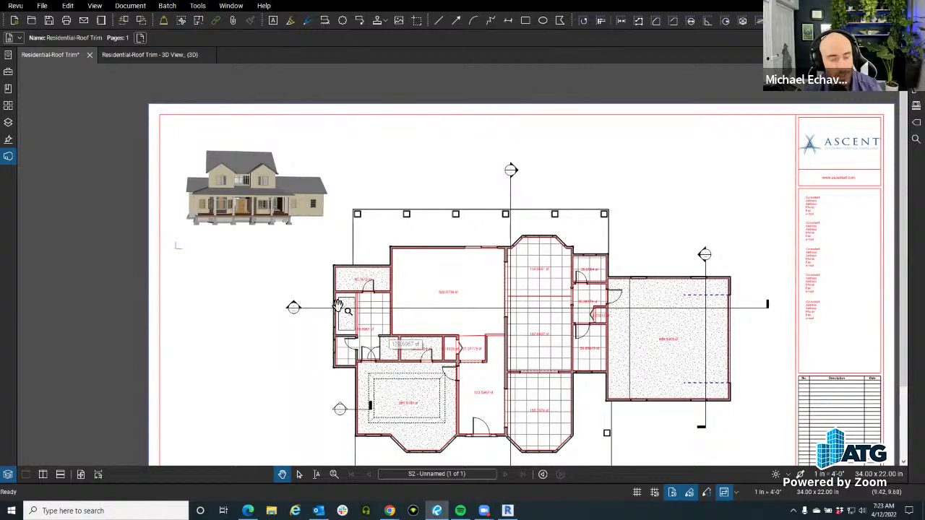
pyautogui.click(333, 250)
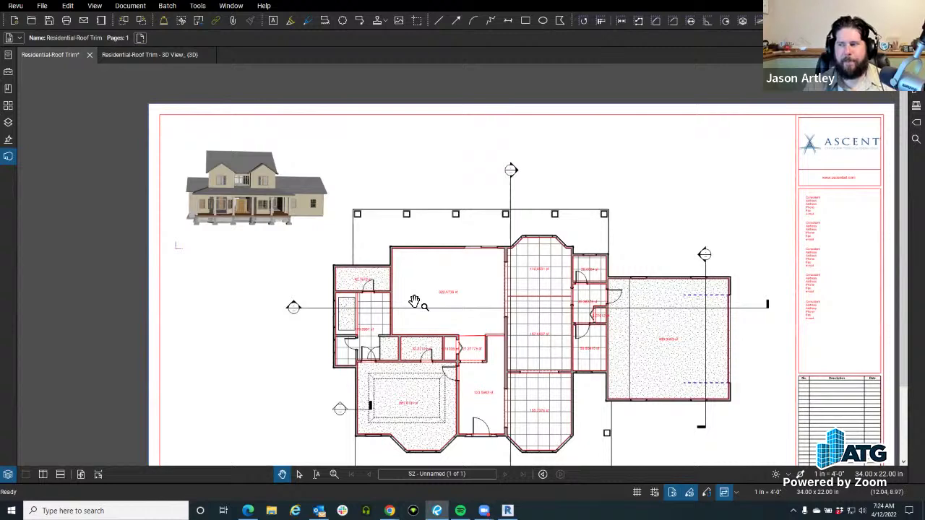
pyautogui.scroll(-2, 339, 237)
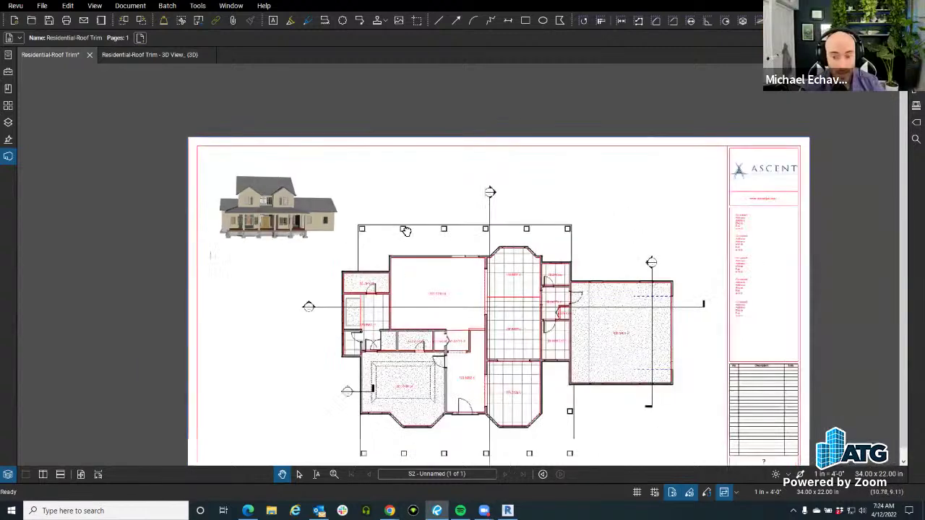
pyautogui.scroll(2, 325, 237)
pyautogui.scroll(-2, 311, 237)
pyautogui.moveTo(304, 203)
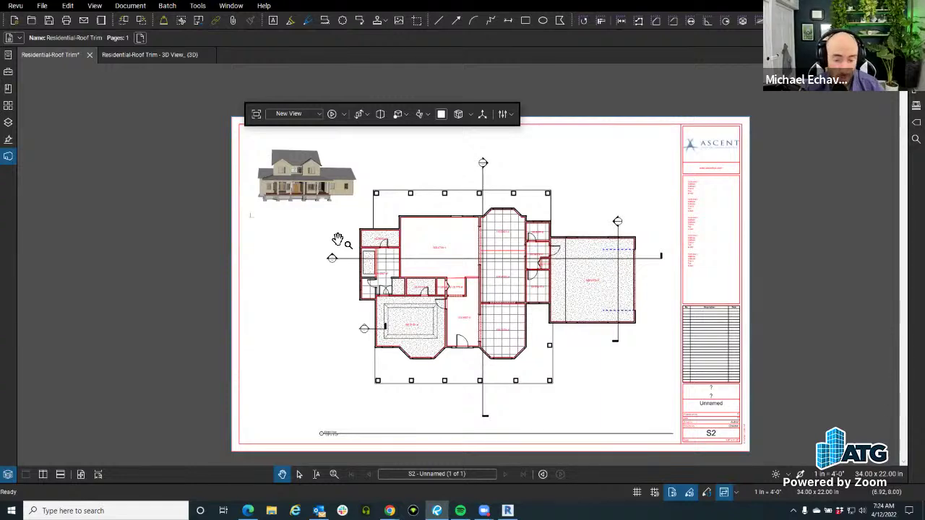
# - Switch to Revit to review the Bluebeam add-in's 3D PDF creation options for the house, and return to Revu
pyautogui.click(507, 510)
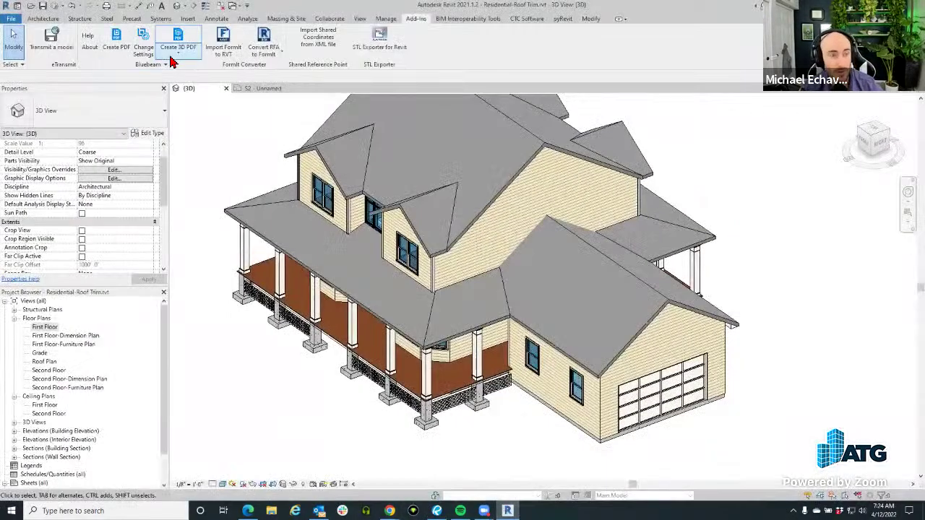
pyautogui.click(178, 53)
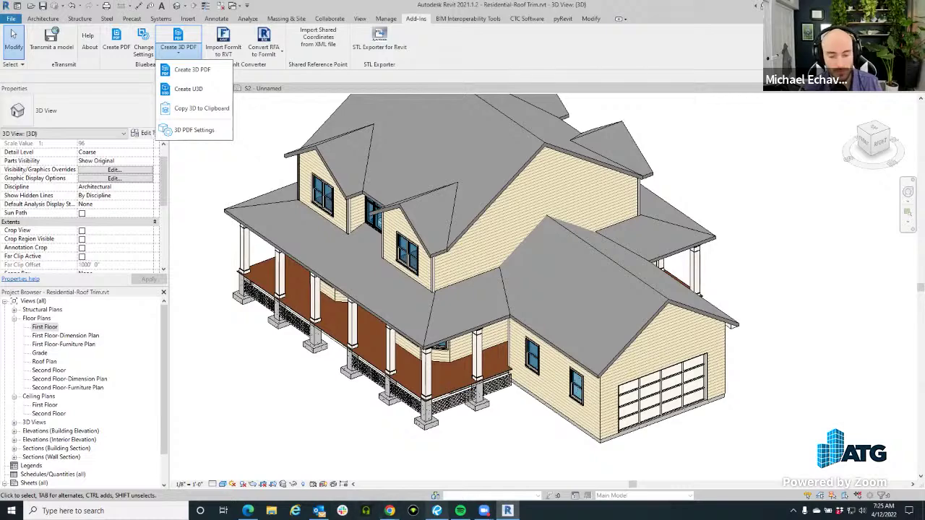
pyautogui.moveTo(437, 511)
pyautogui.click(439, 471)
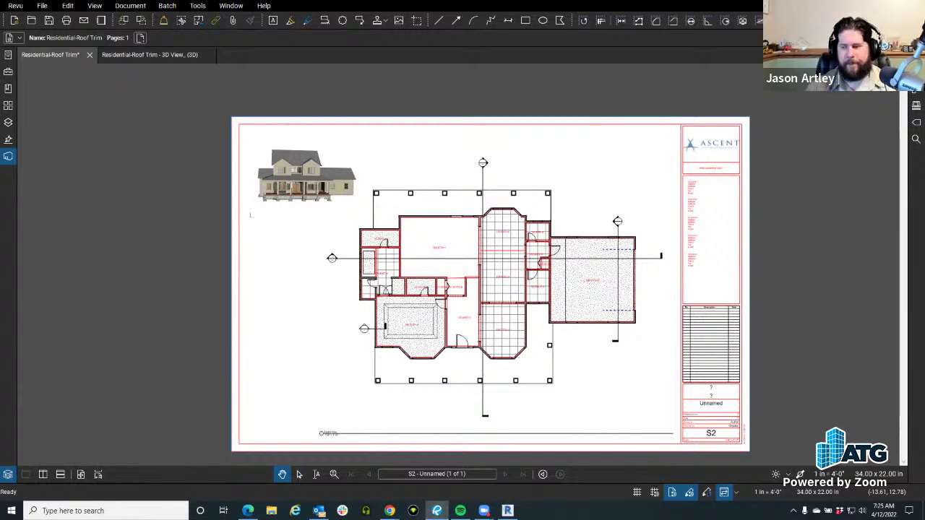
pyautogui.moveTo(466, 284)
pyautogui.mouseDown()
pyautogui.moveTo(390, 217)
pyautogui.moveTo(419, 250)
pyautogui.mouseUp()
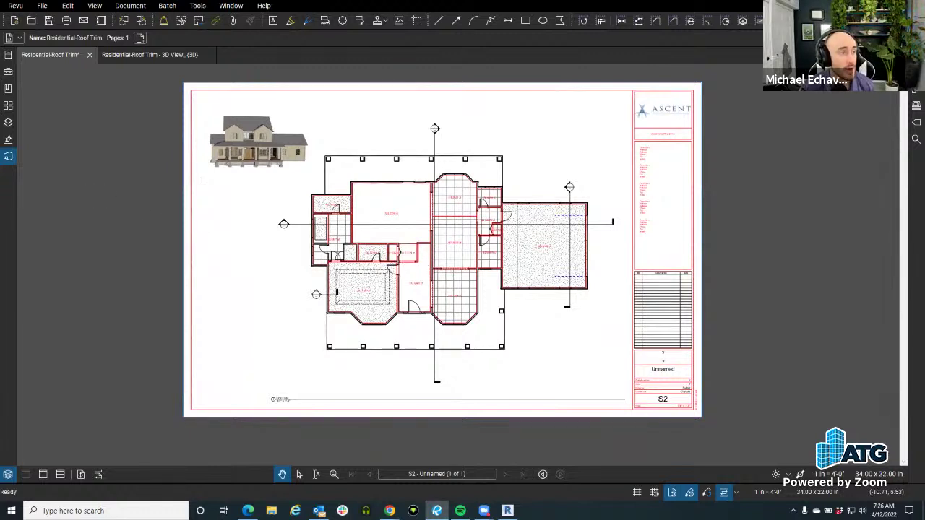
pyautogui.scroll(2, 335, 289)
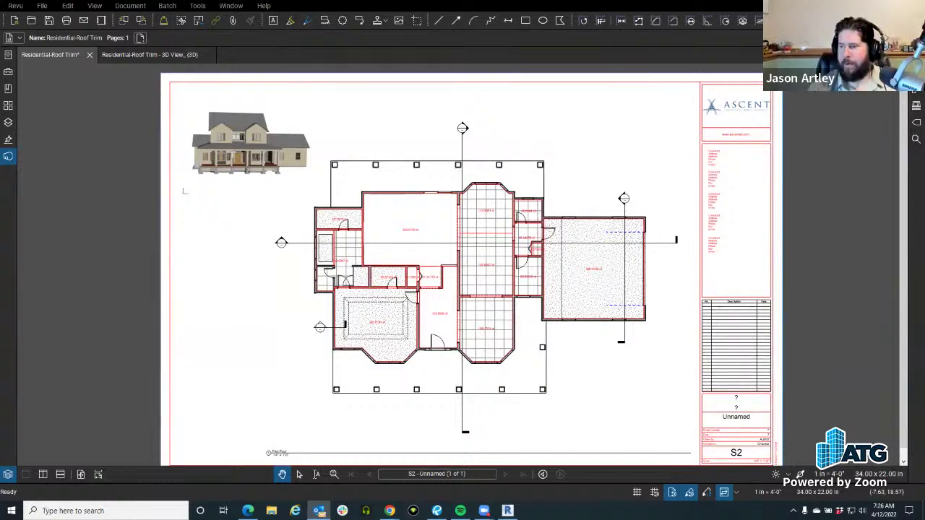
pyautogui.scroll(1, 339, 309)
pyautogui.scroll(-1, 336, 304)
pyautogui.moveTo(337, 305)
pyautogui.mouseDown()
pyautogui.moveTo(391, 310)
pyautogui.moveTo(351, 312)
pyautogui.moveTo(303, 294)
pyautogui.moveTo(203, 293)
pyautogui.moveTo(274, 287)
pyautogui.moveTo(264, 287)
pyautogui.mouseUp()
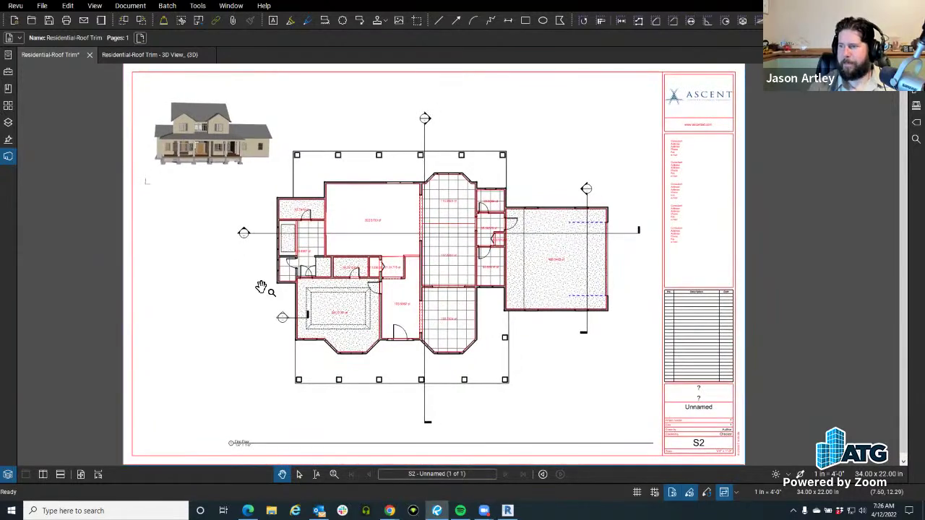